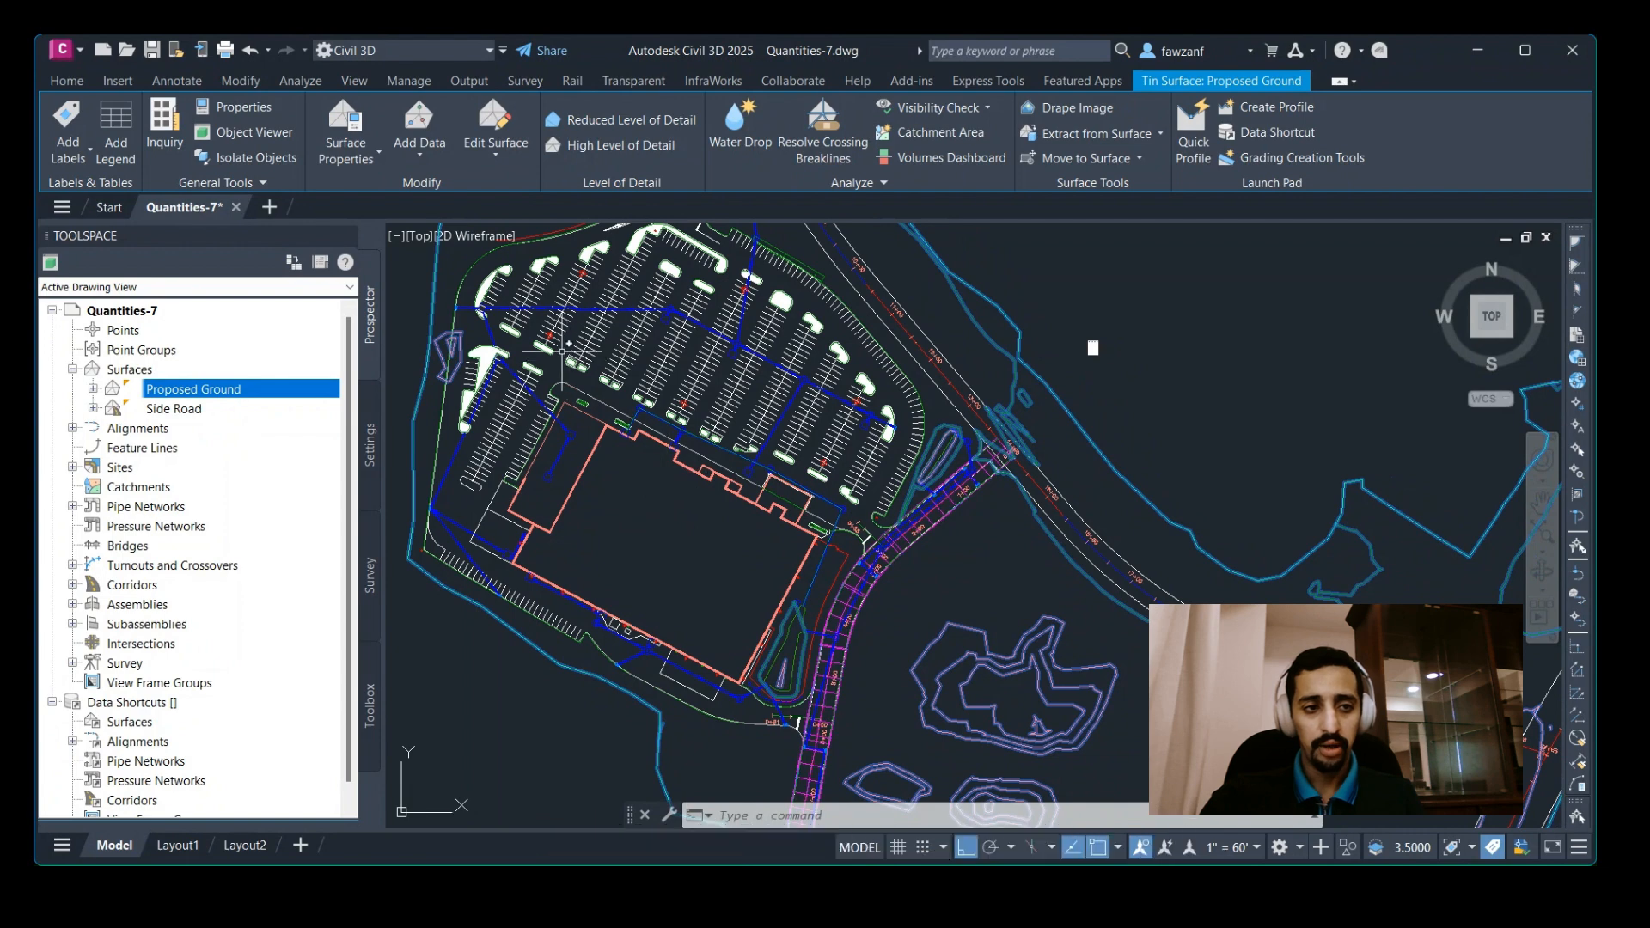
Expand Pipe Networks and Networks in Prospector and highlight the Storm Sewers network in the drawing.
left_click(67, 81)
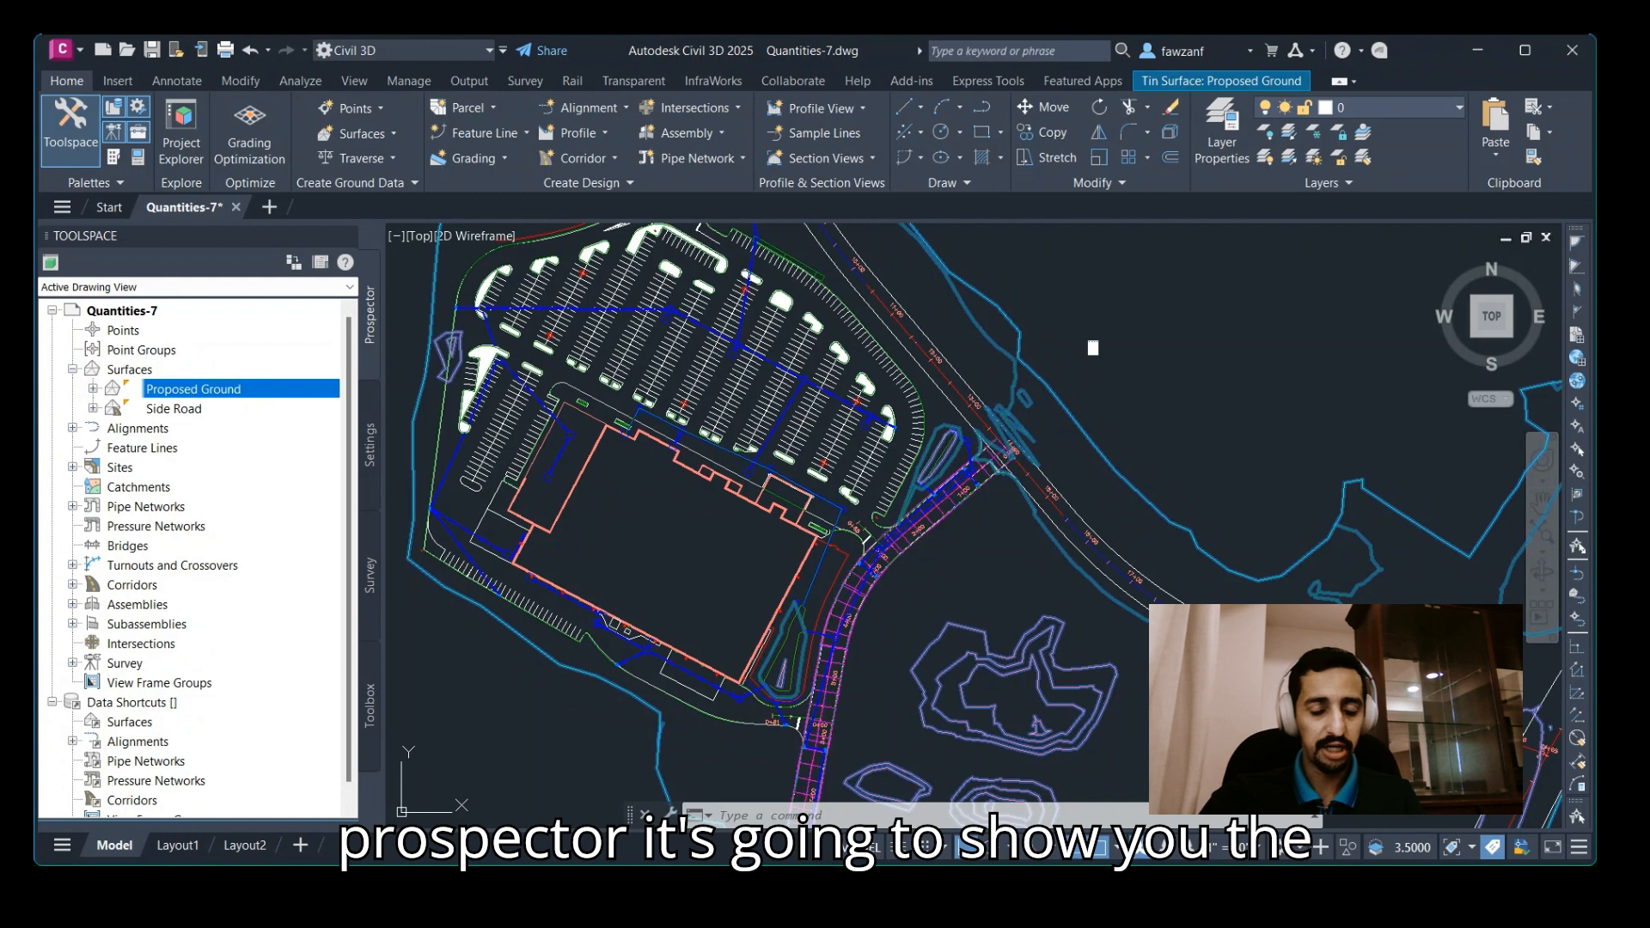
scroll(197, 559, "down", 1)
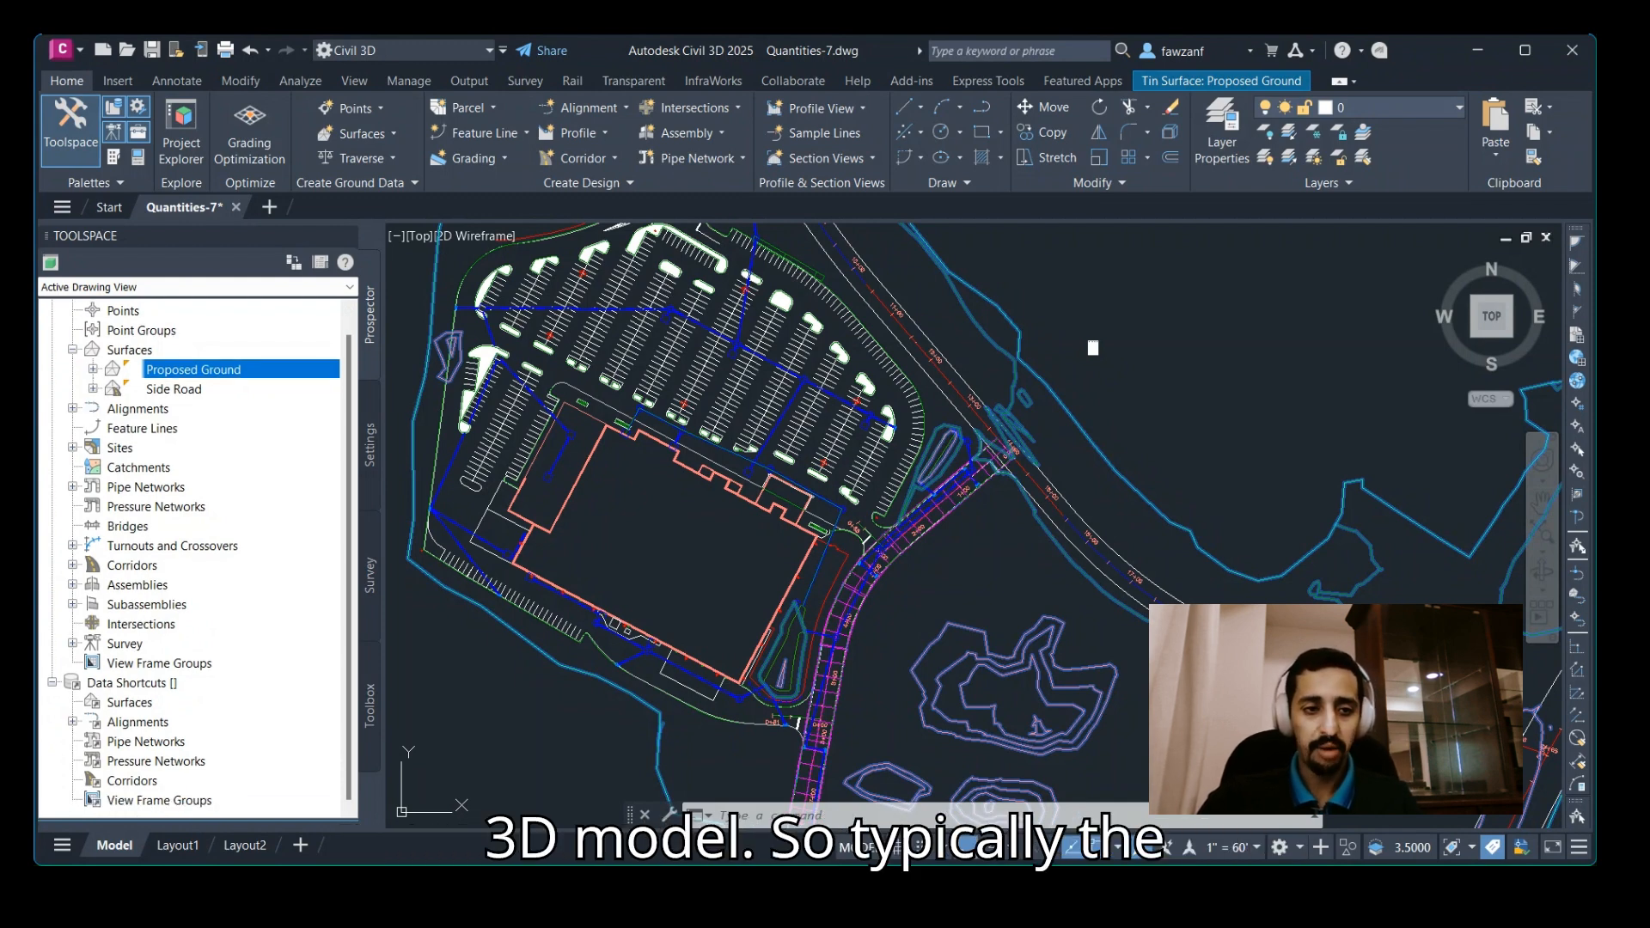
scroll(197, 559, "up", 1)
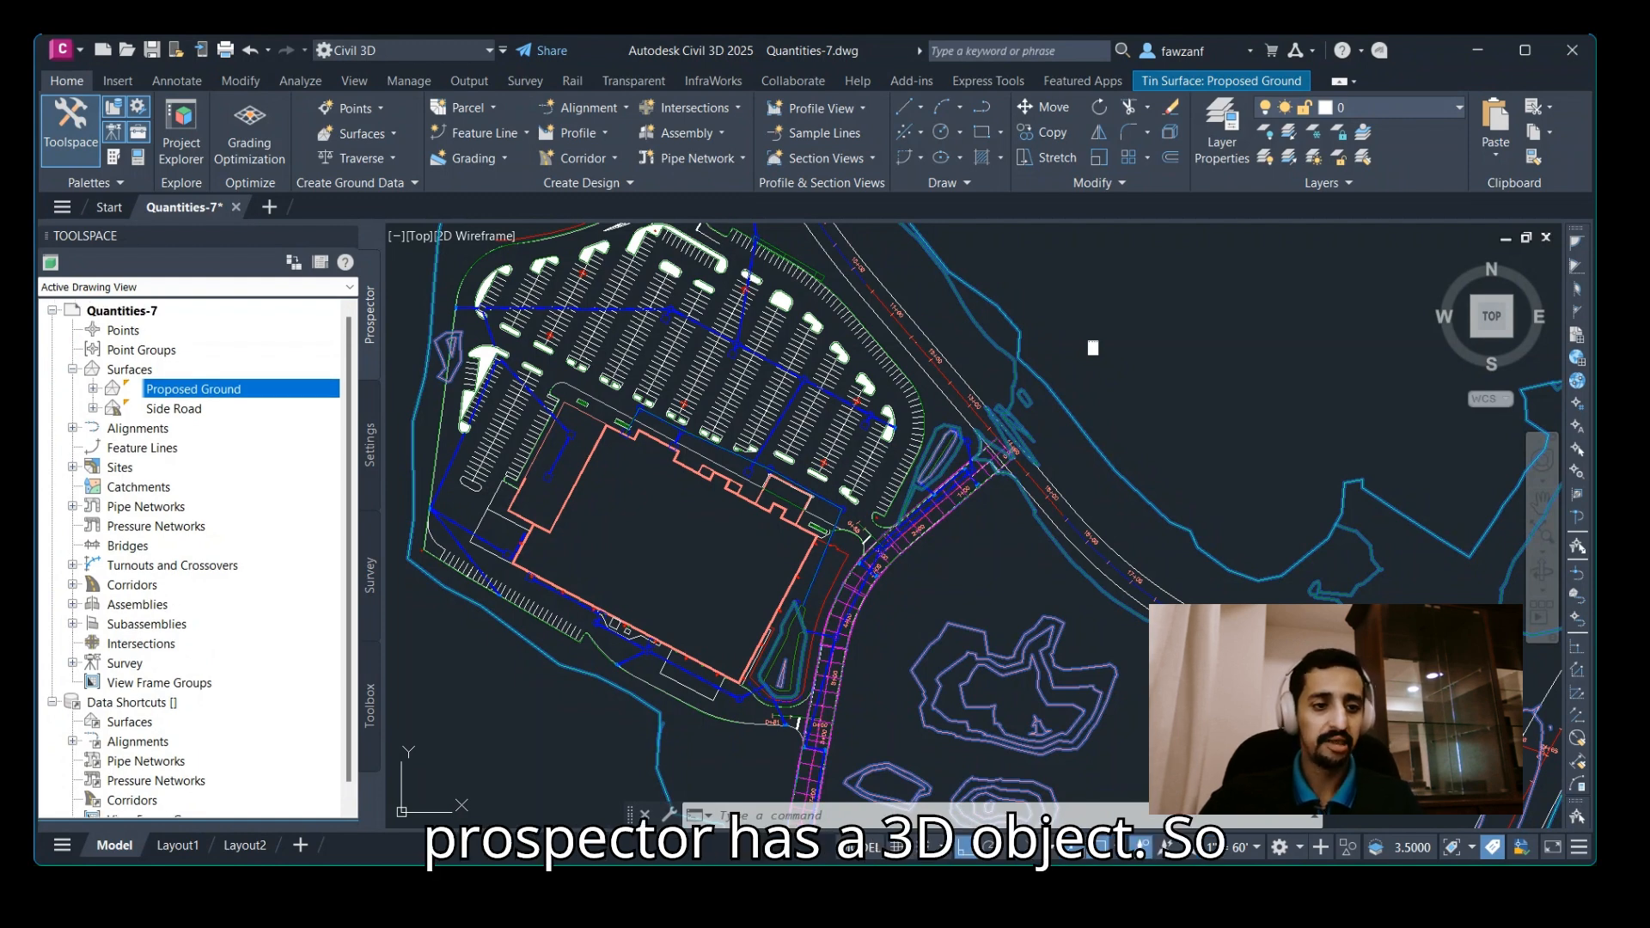
left_click(73, 507)
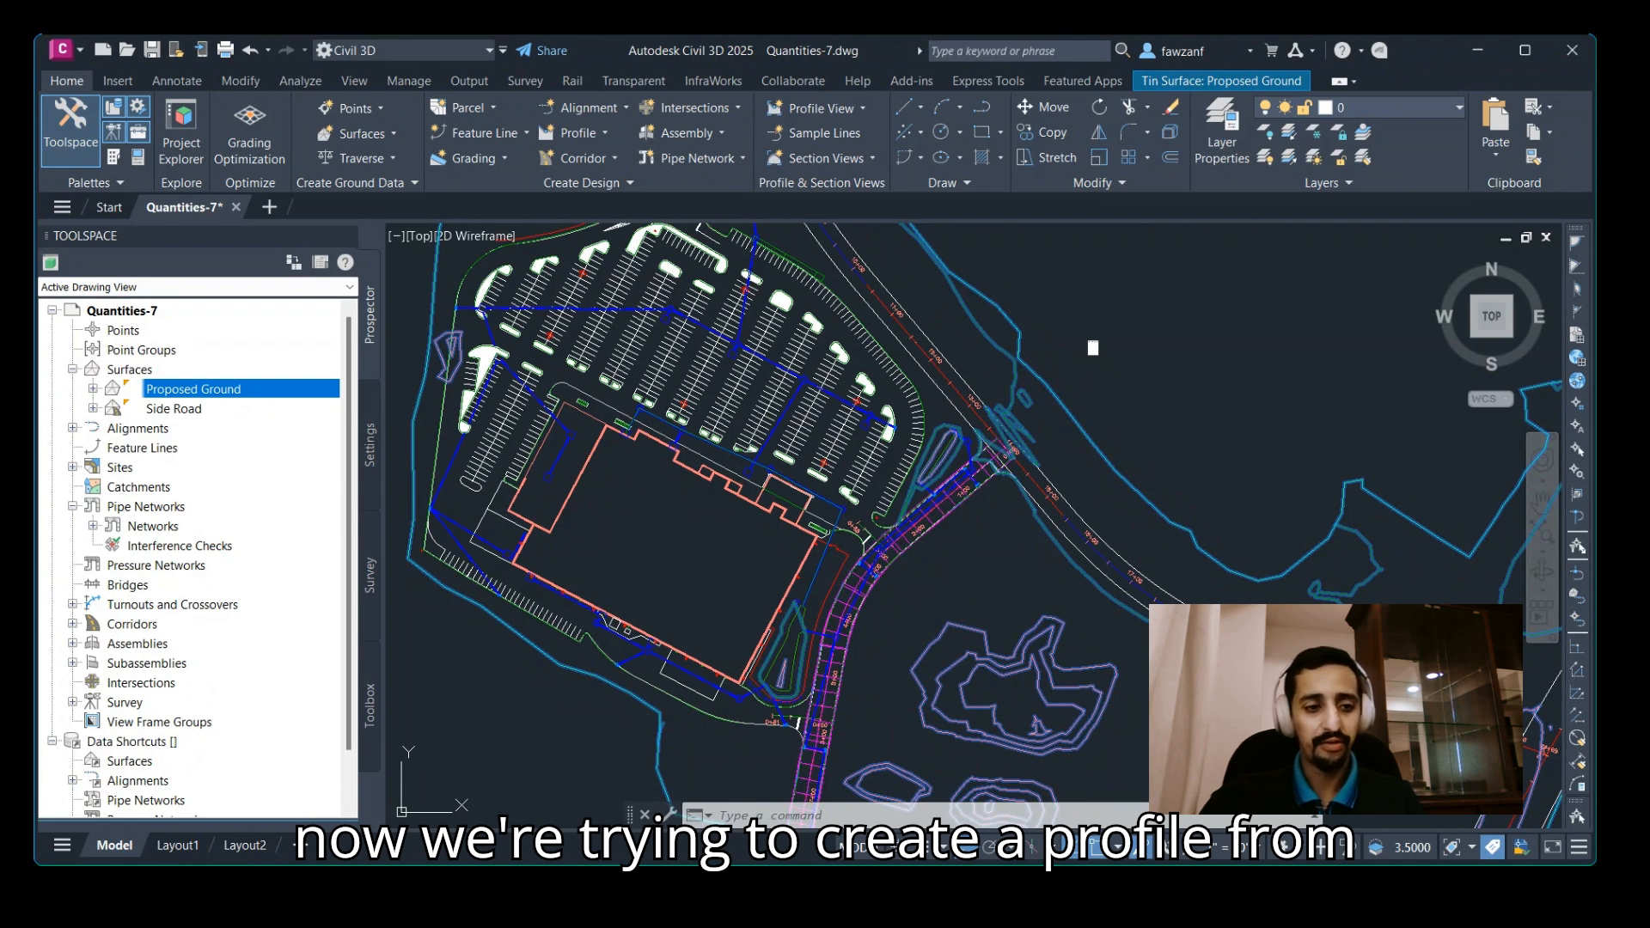
left_click(93, 526)
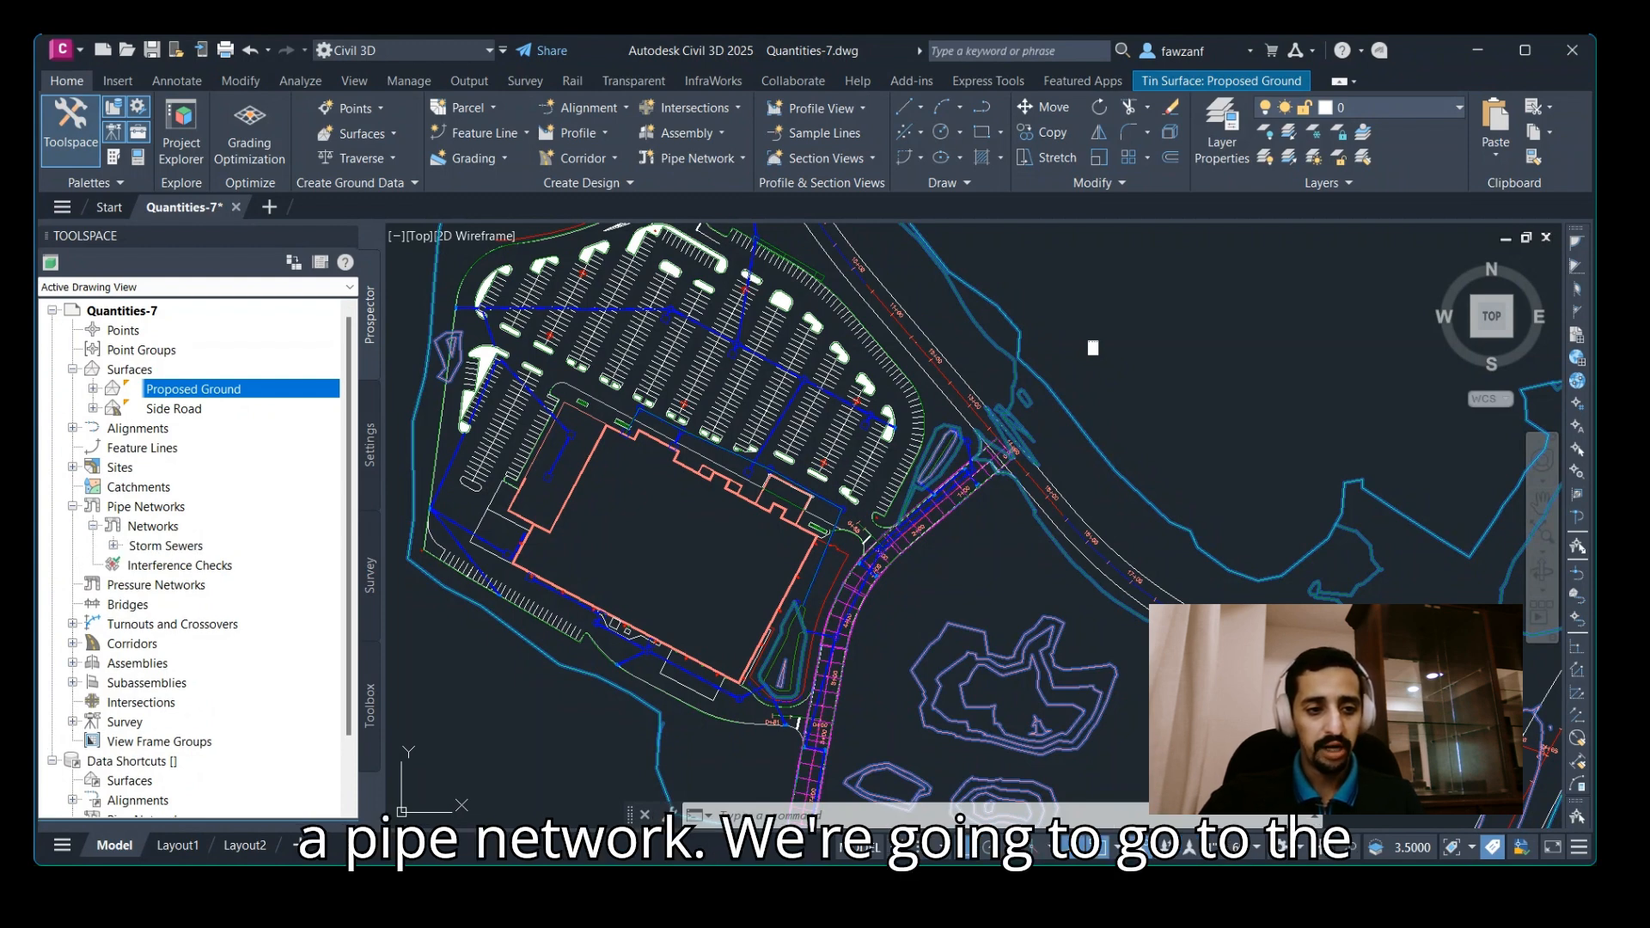
left_click(166, 546)
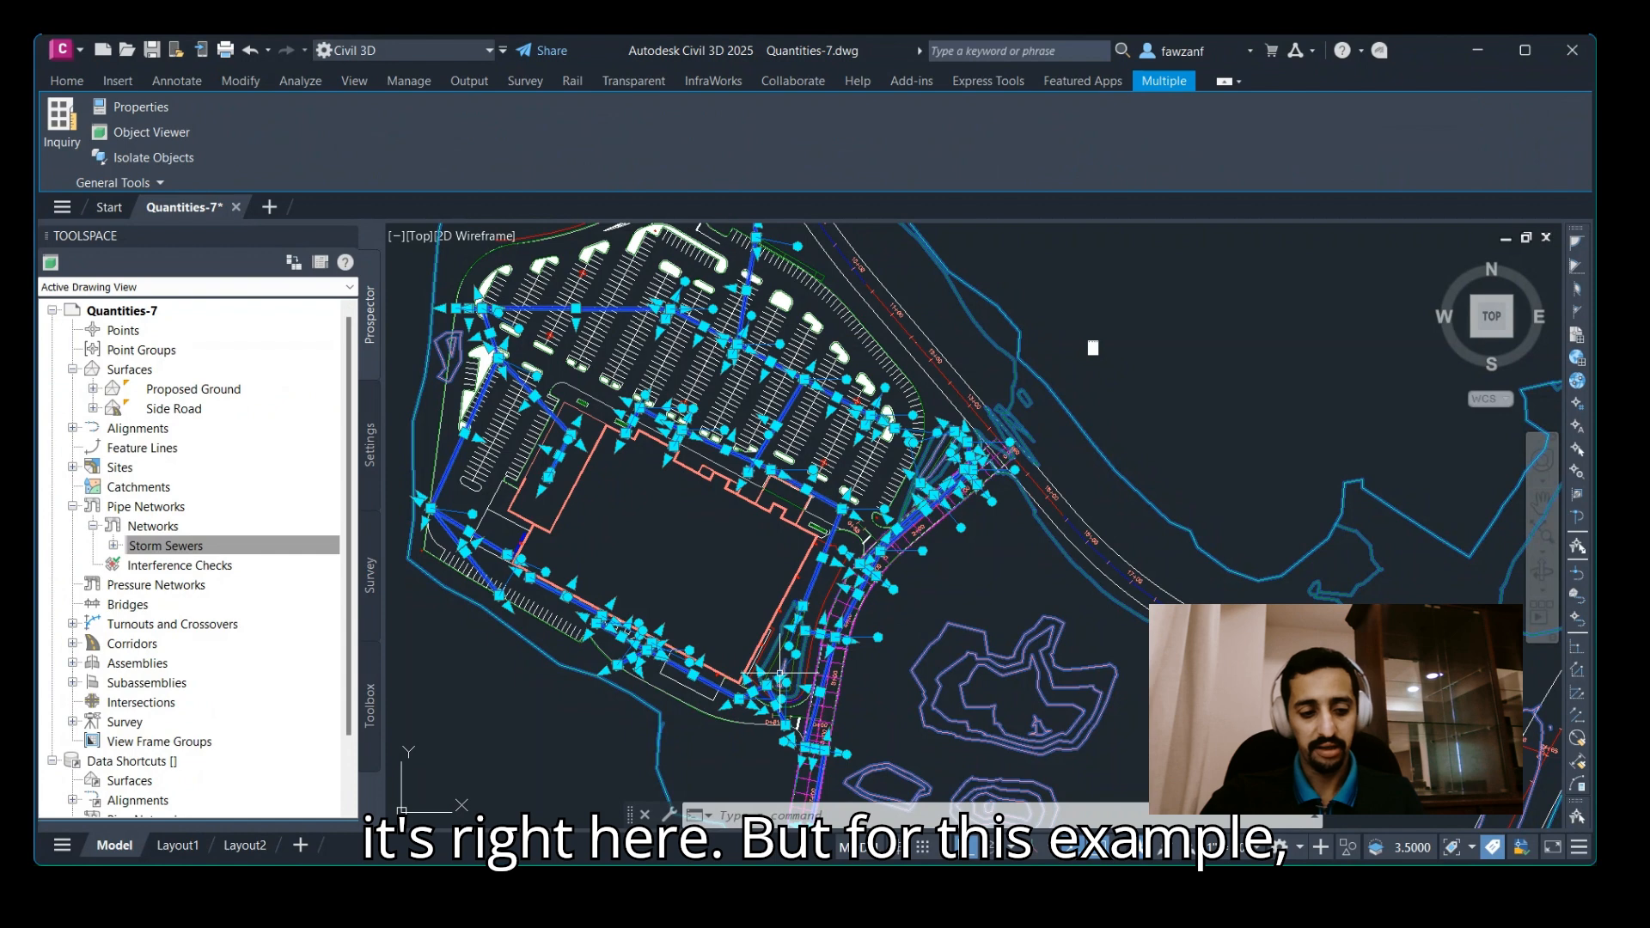
key("Escape")
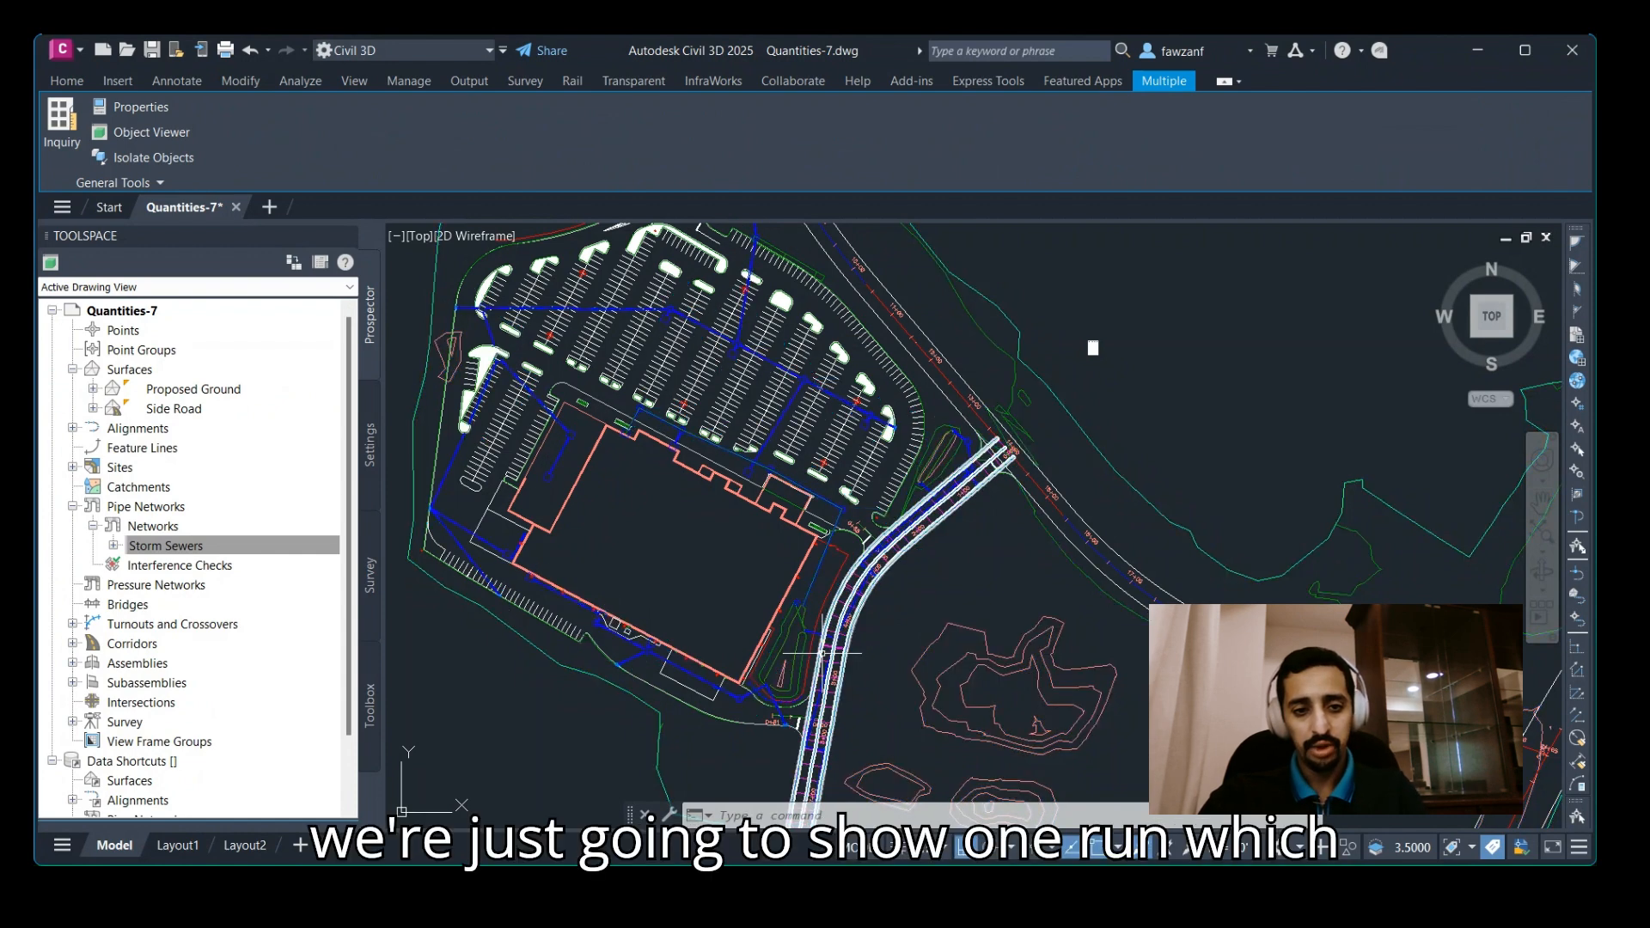
Examine the storm sewer run from the inlet near the building down to its outfall in the pond.
scroll(632, 429, "up", 3)
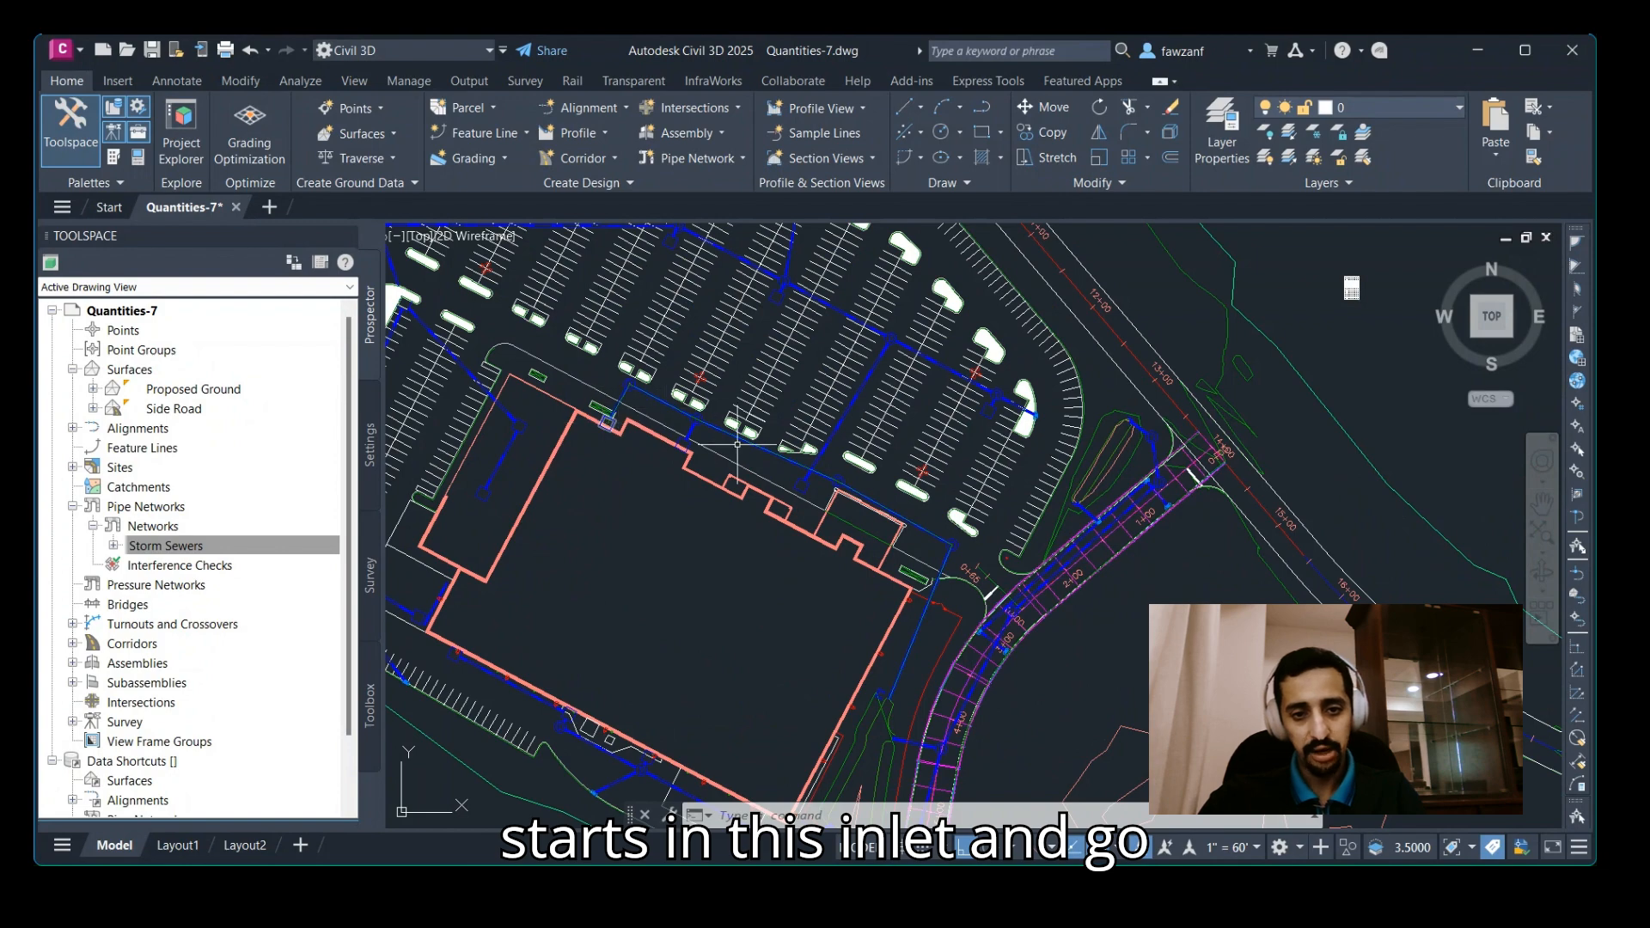
middle_click_drag(926, 606, 952, 427)
middle_click_drag(899, 566, 867, 598)
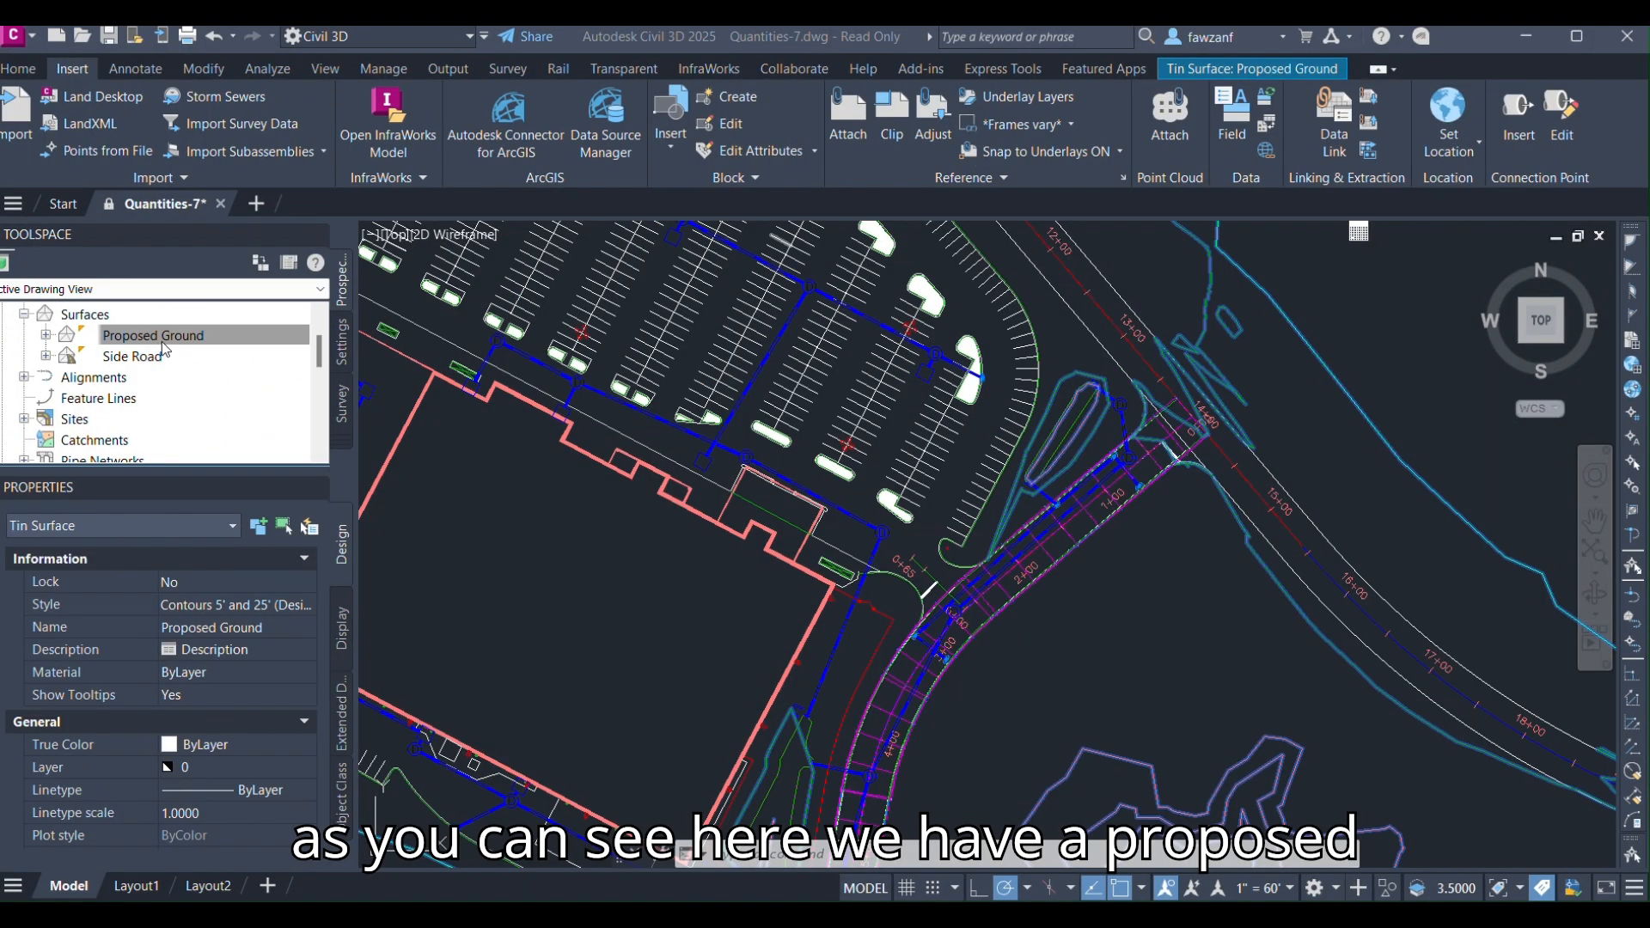
right_click(205, 343)
left_click(232, 564)
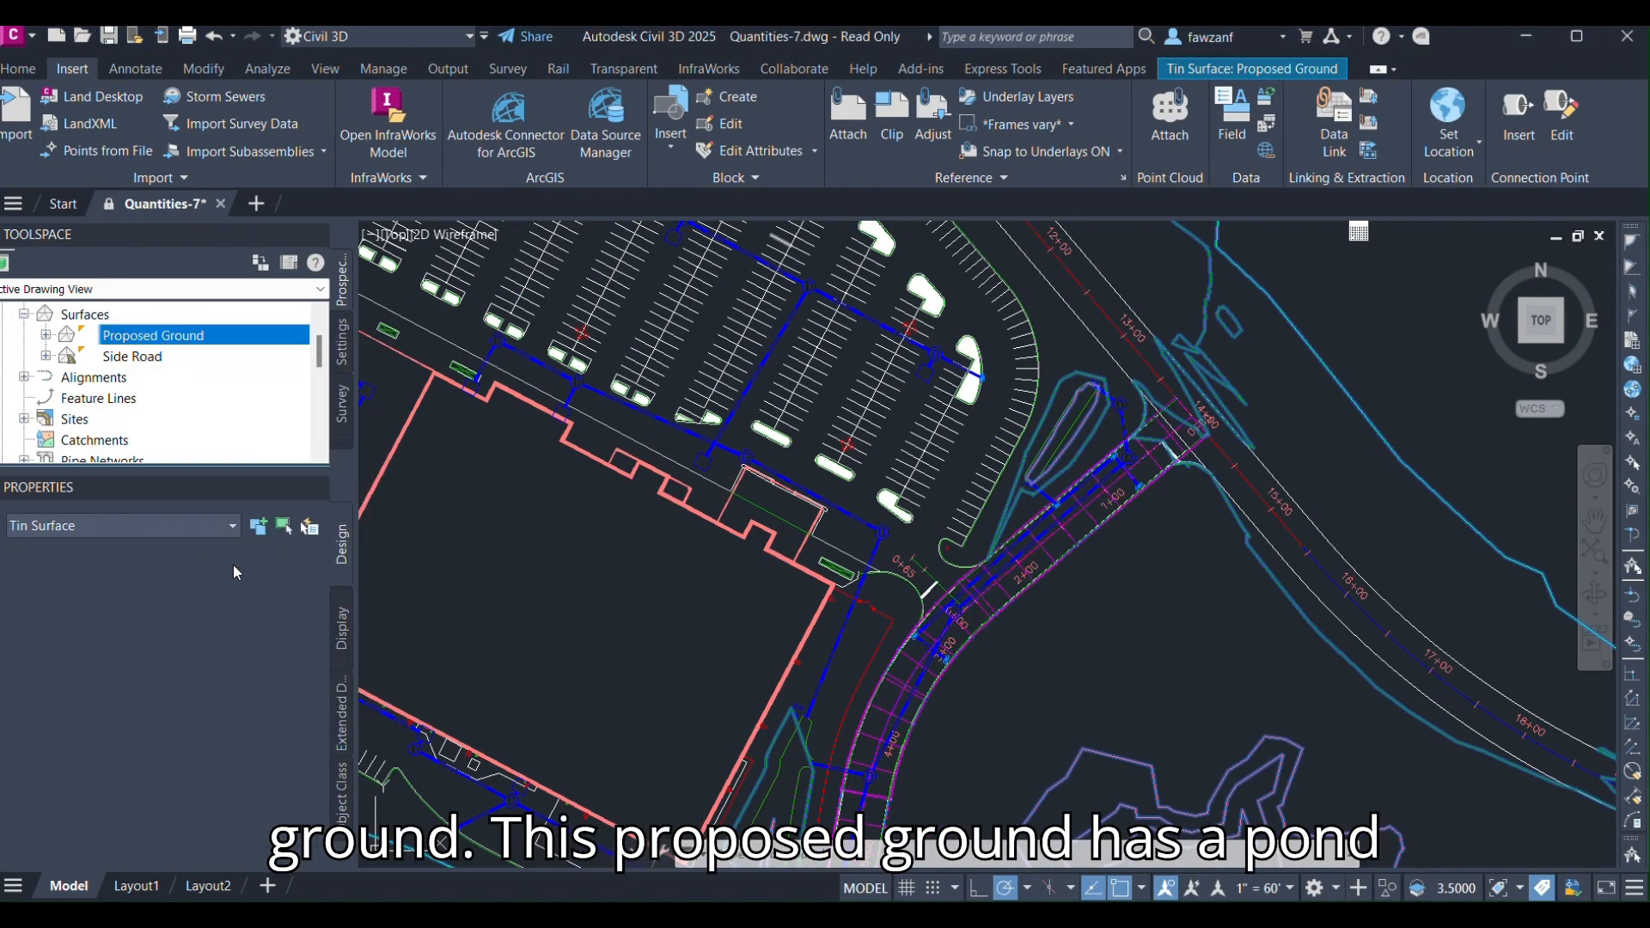
mouse_move(819, 756)
middle_mouse_down()
mouse_move(816, 571)
mouse_move(827, 732)
middle_mouse_up()
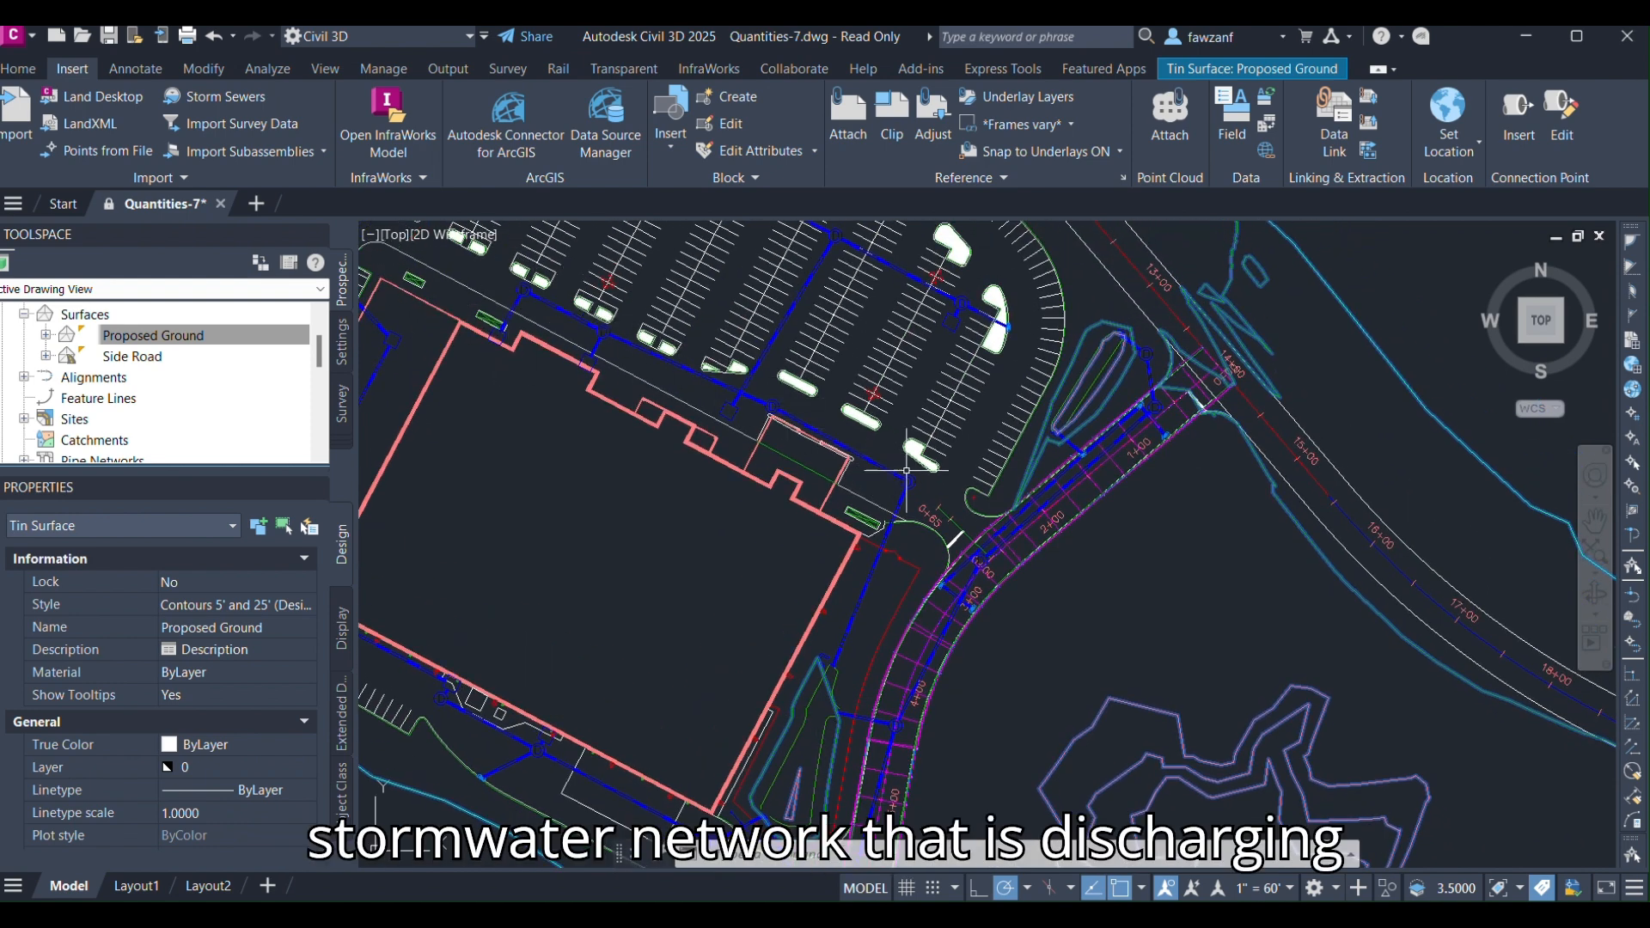
scroll(825, 687, "up", 5)
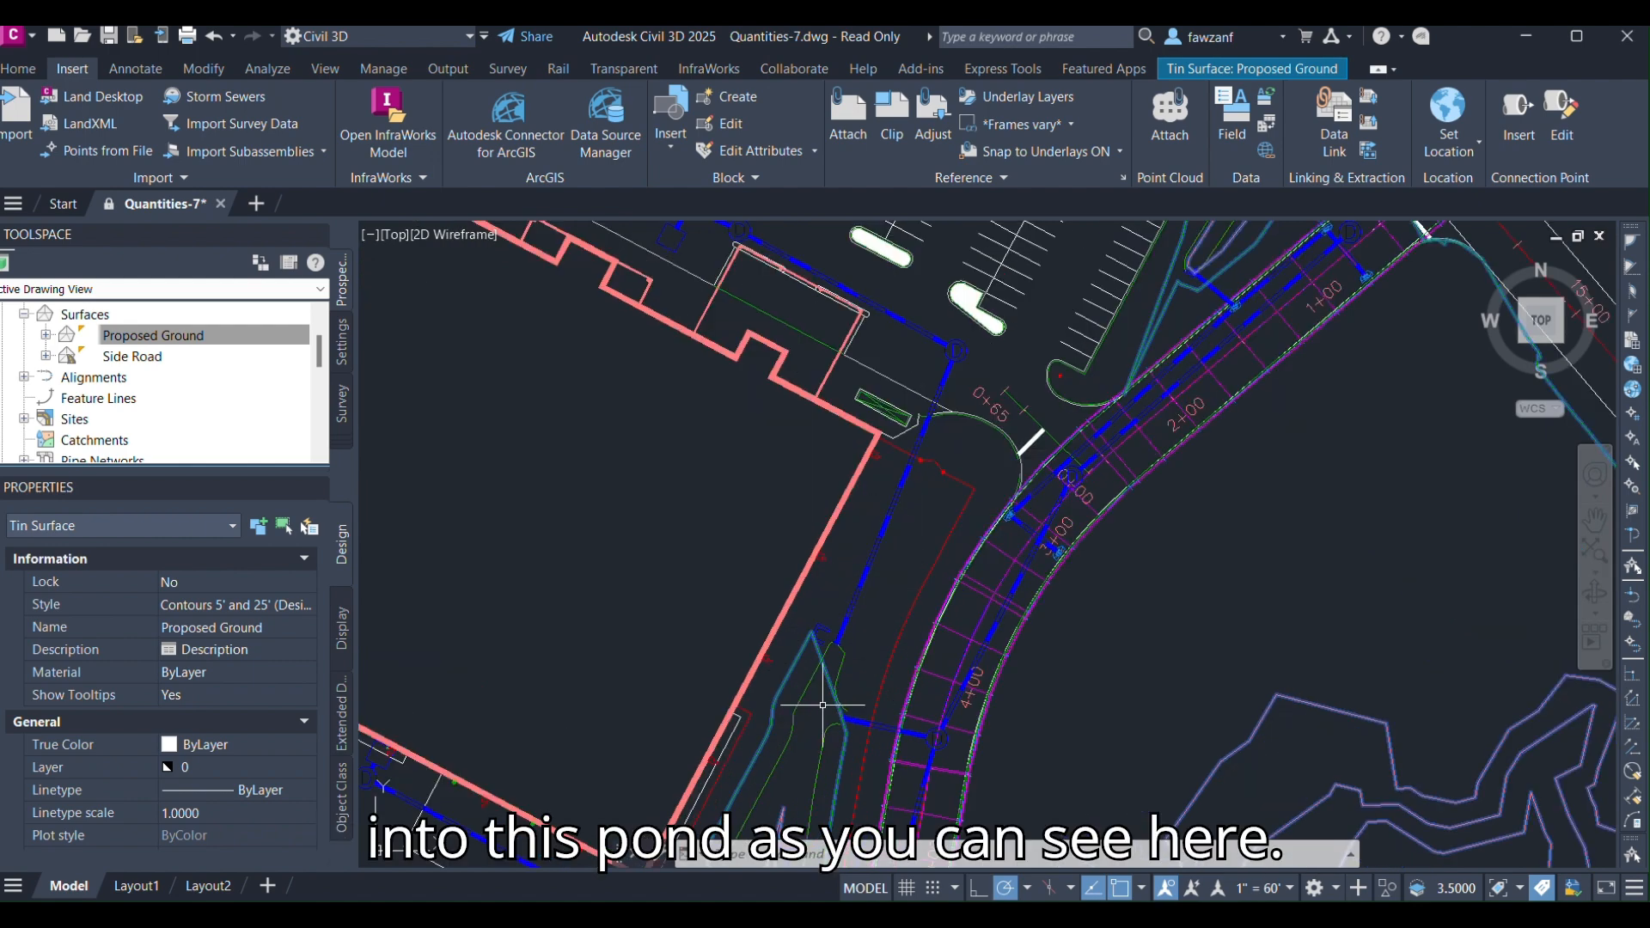
scroll(829, 601, "down", 2)
scroll(842, 593, "down", 1)
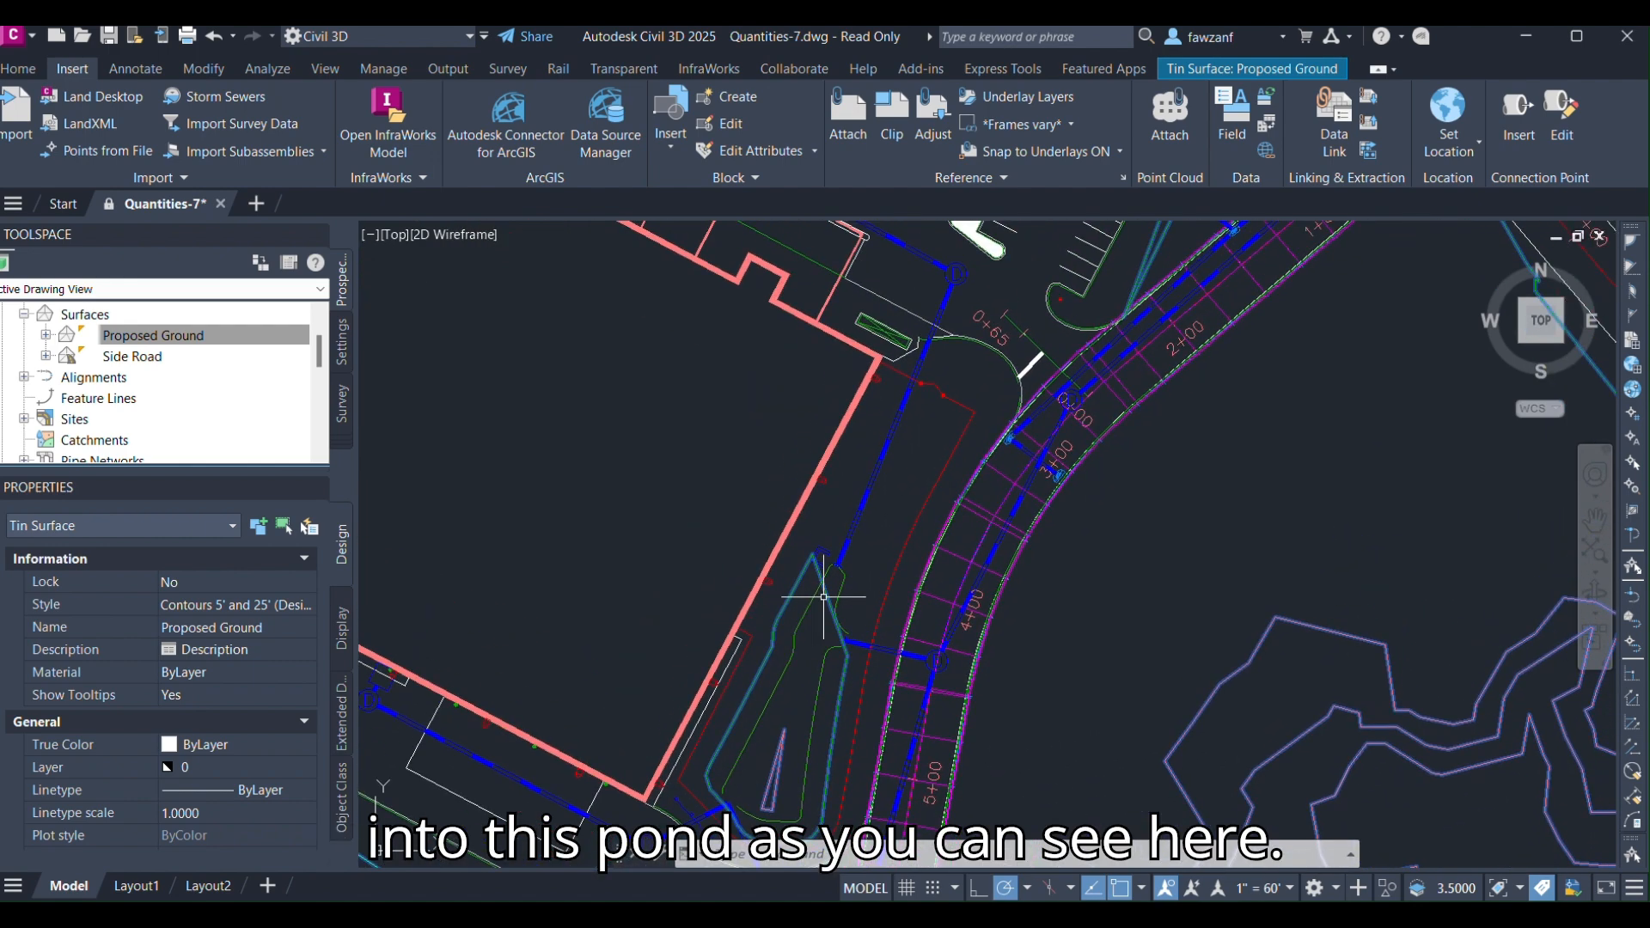
middle_click_drag(842, 593, 825, 681)
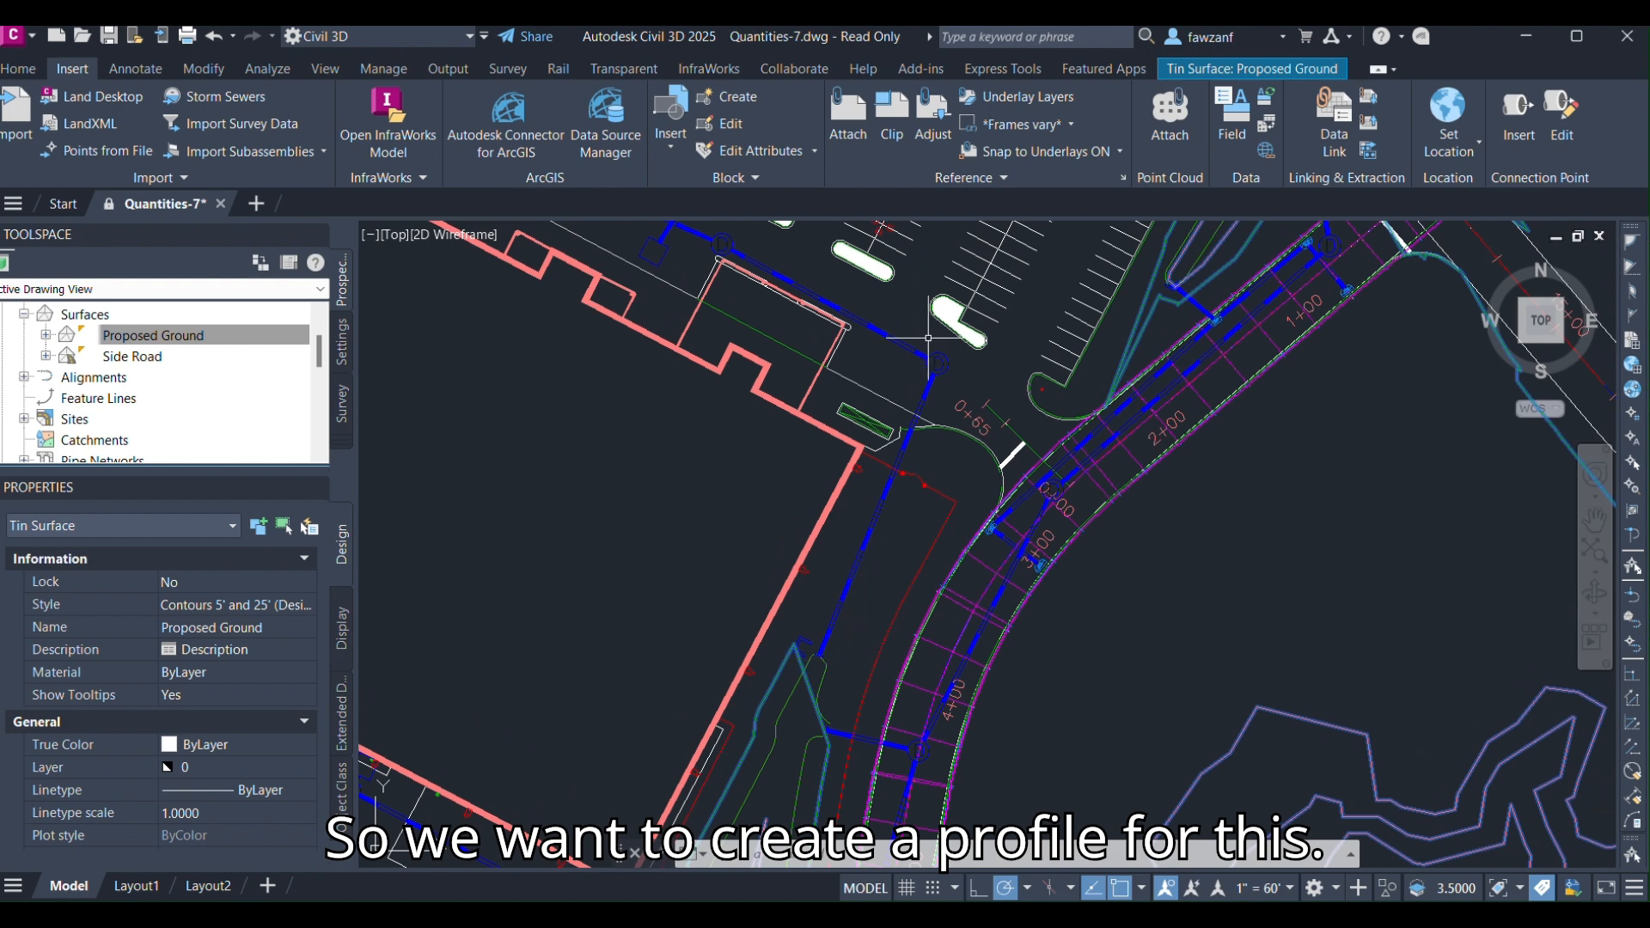
mouse_move(933, 350)
middle_mouse_down()
mouse_move(944, 485)
mouse_move(968, 520)
middle_mouse_up()
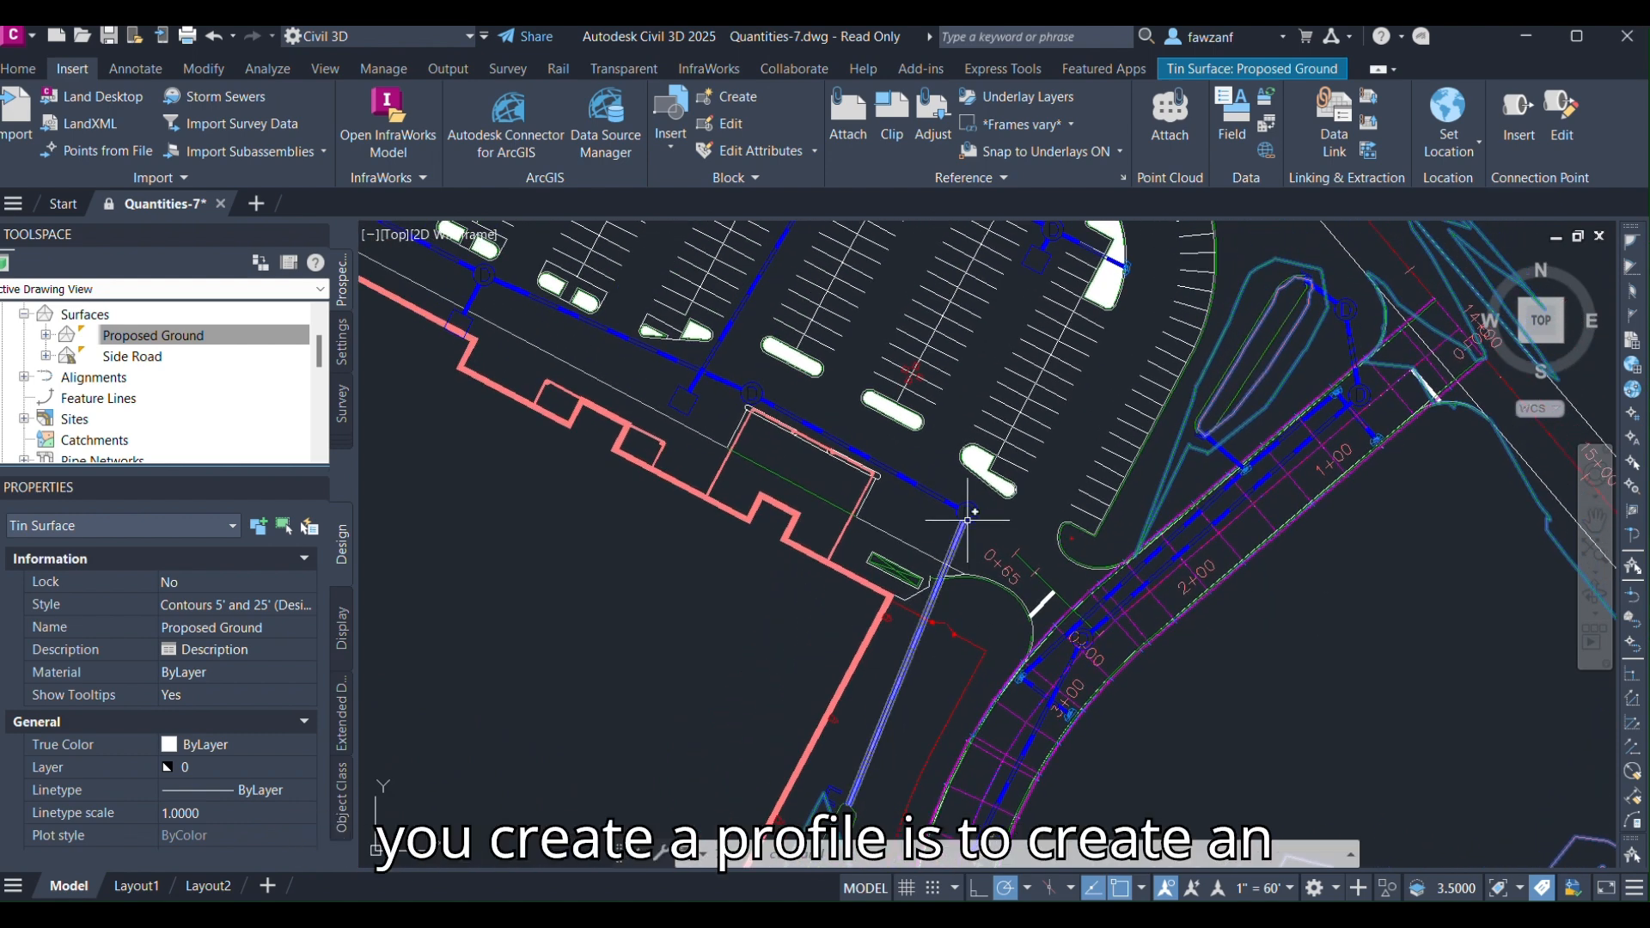
scroll(967, 518, "down", 2)
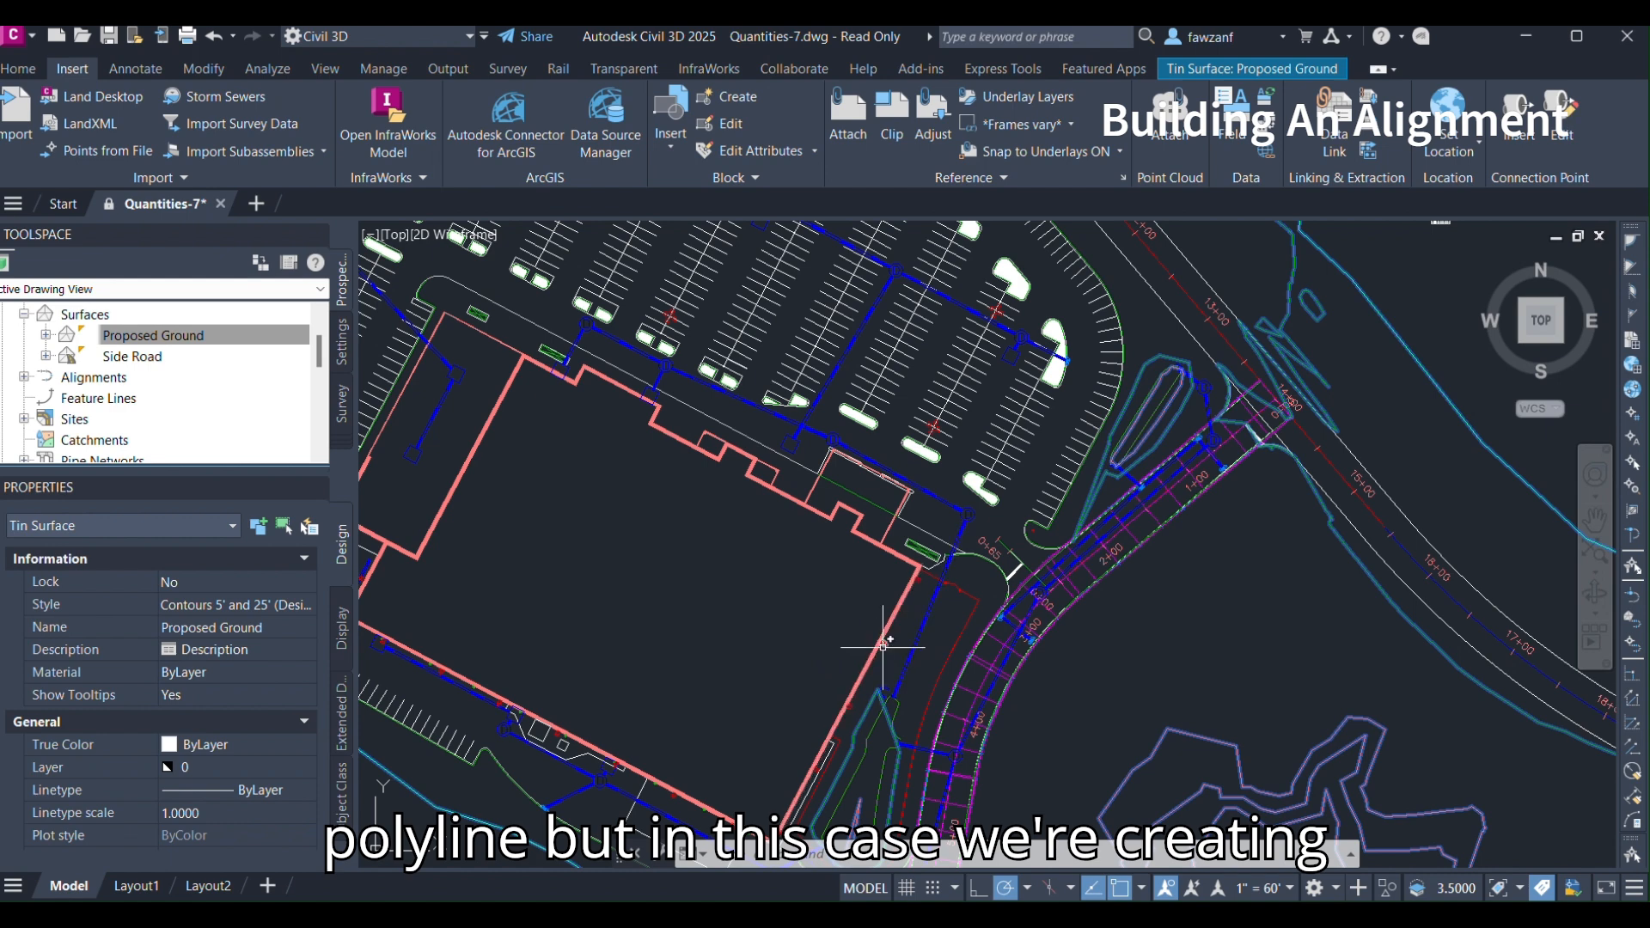
scroll(885, 705, "up", 2)
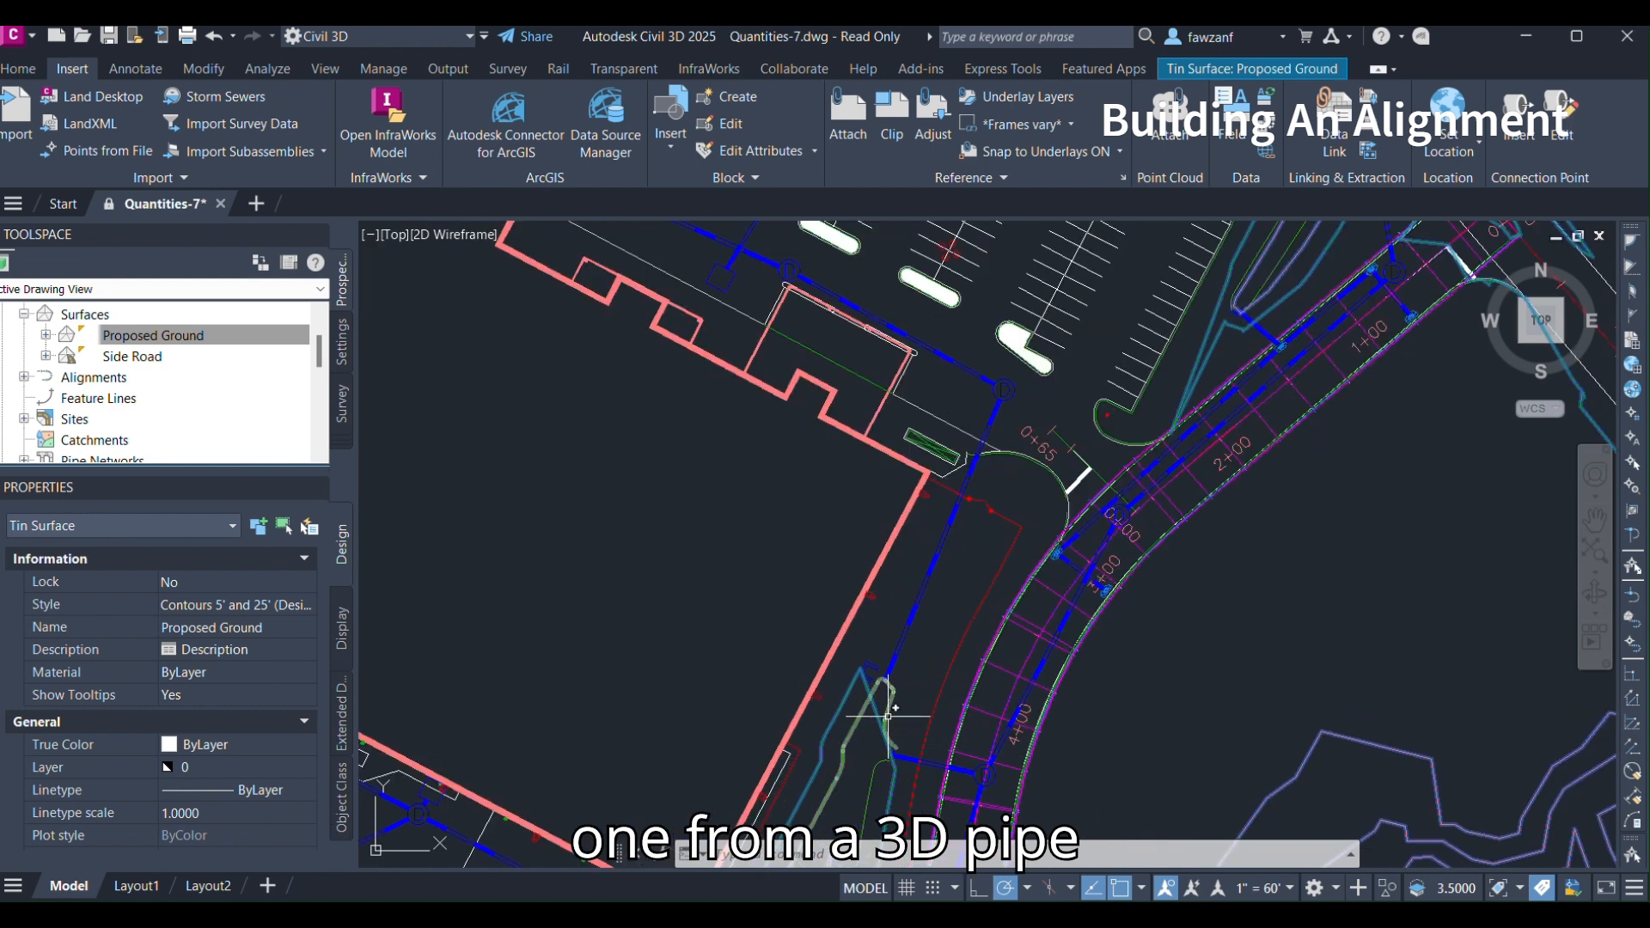
scroll(878, 694, "up", 2)
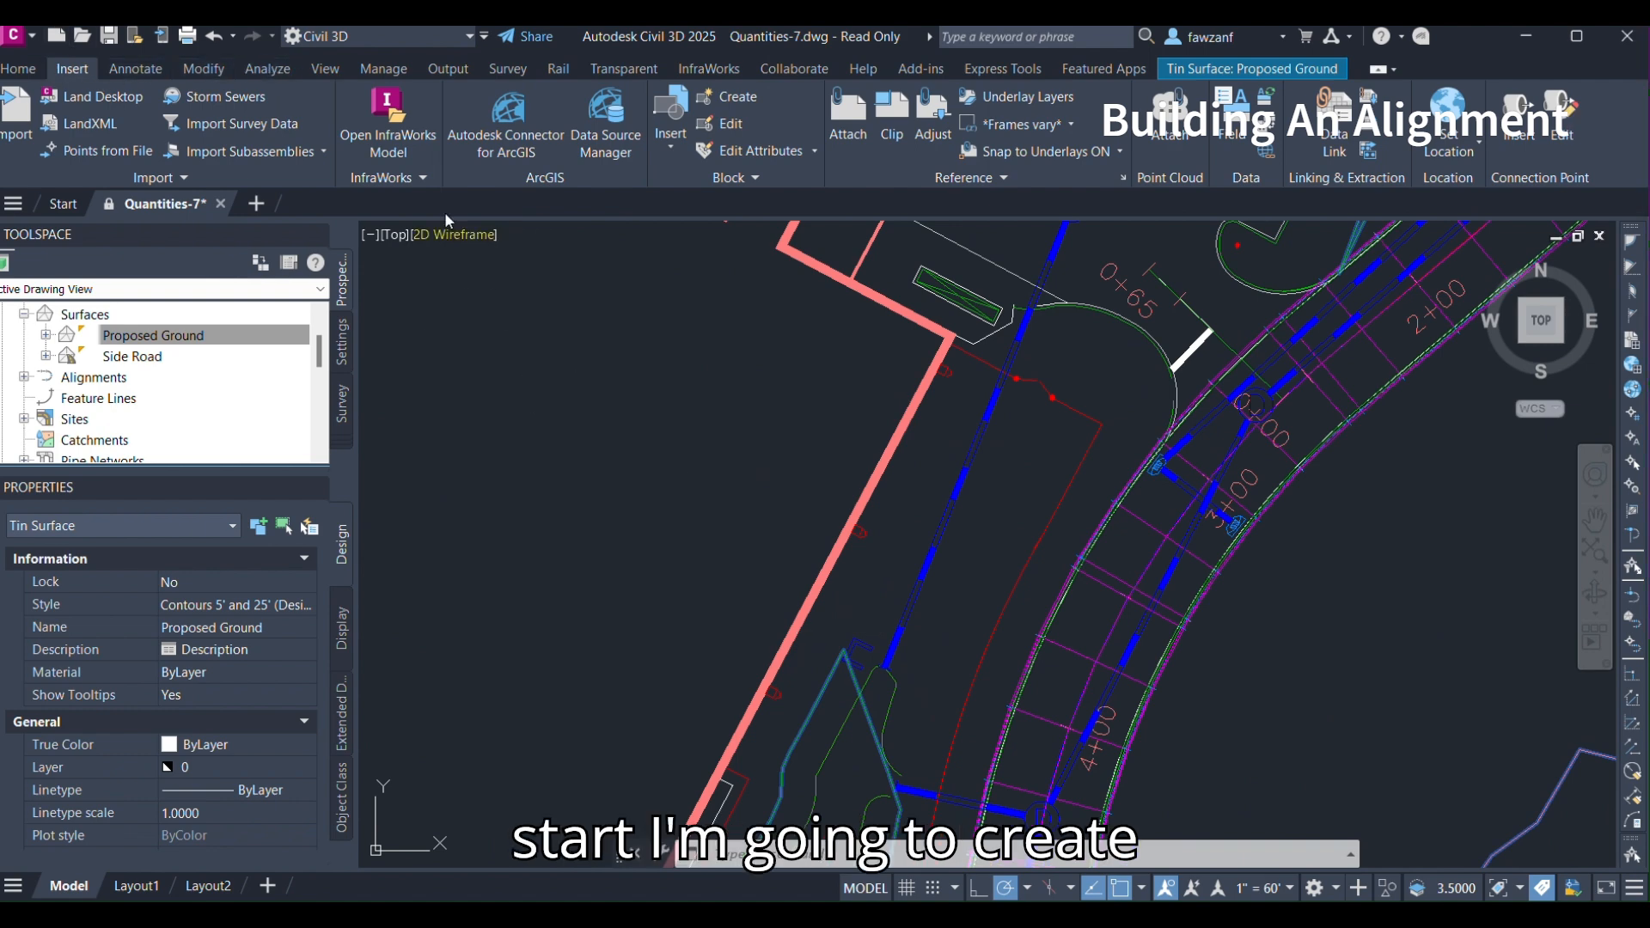
middle_click_drag(969, 677, 978, 659)
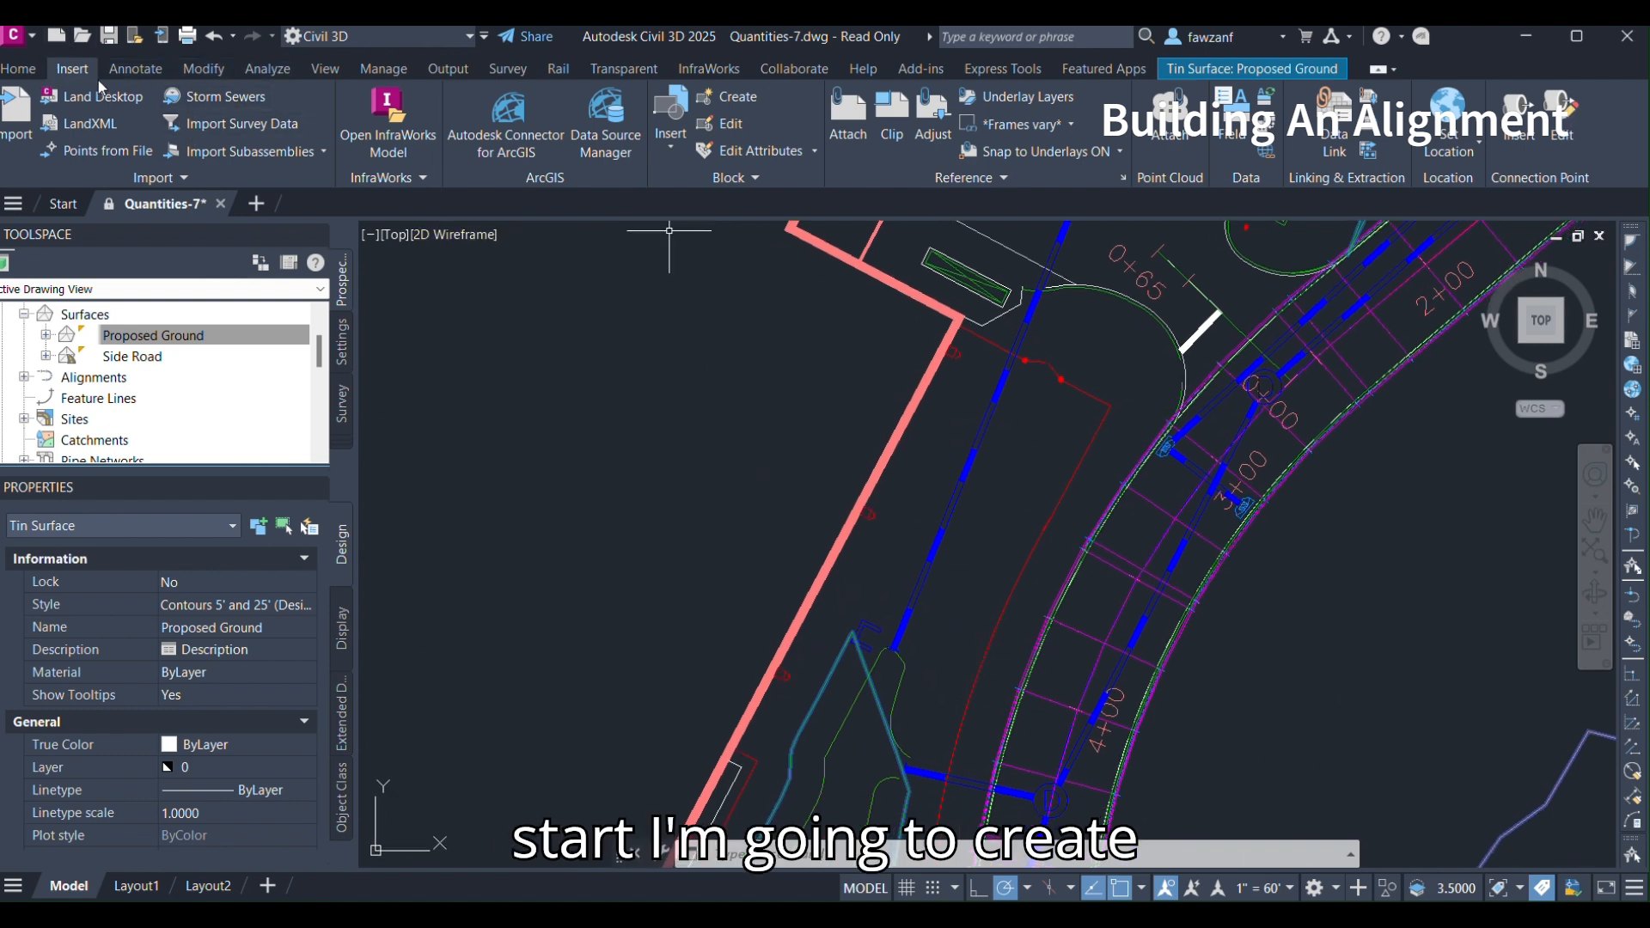
Start creating an alignment from network parts, picking the bulkhead at the pond outfall as the first part.
left_click(20, 74)
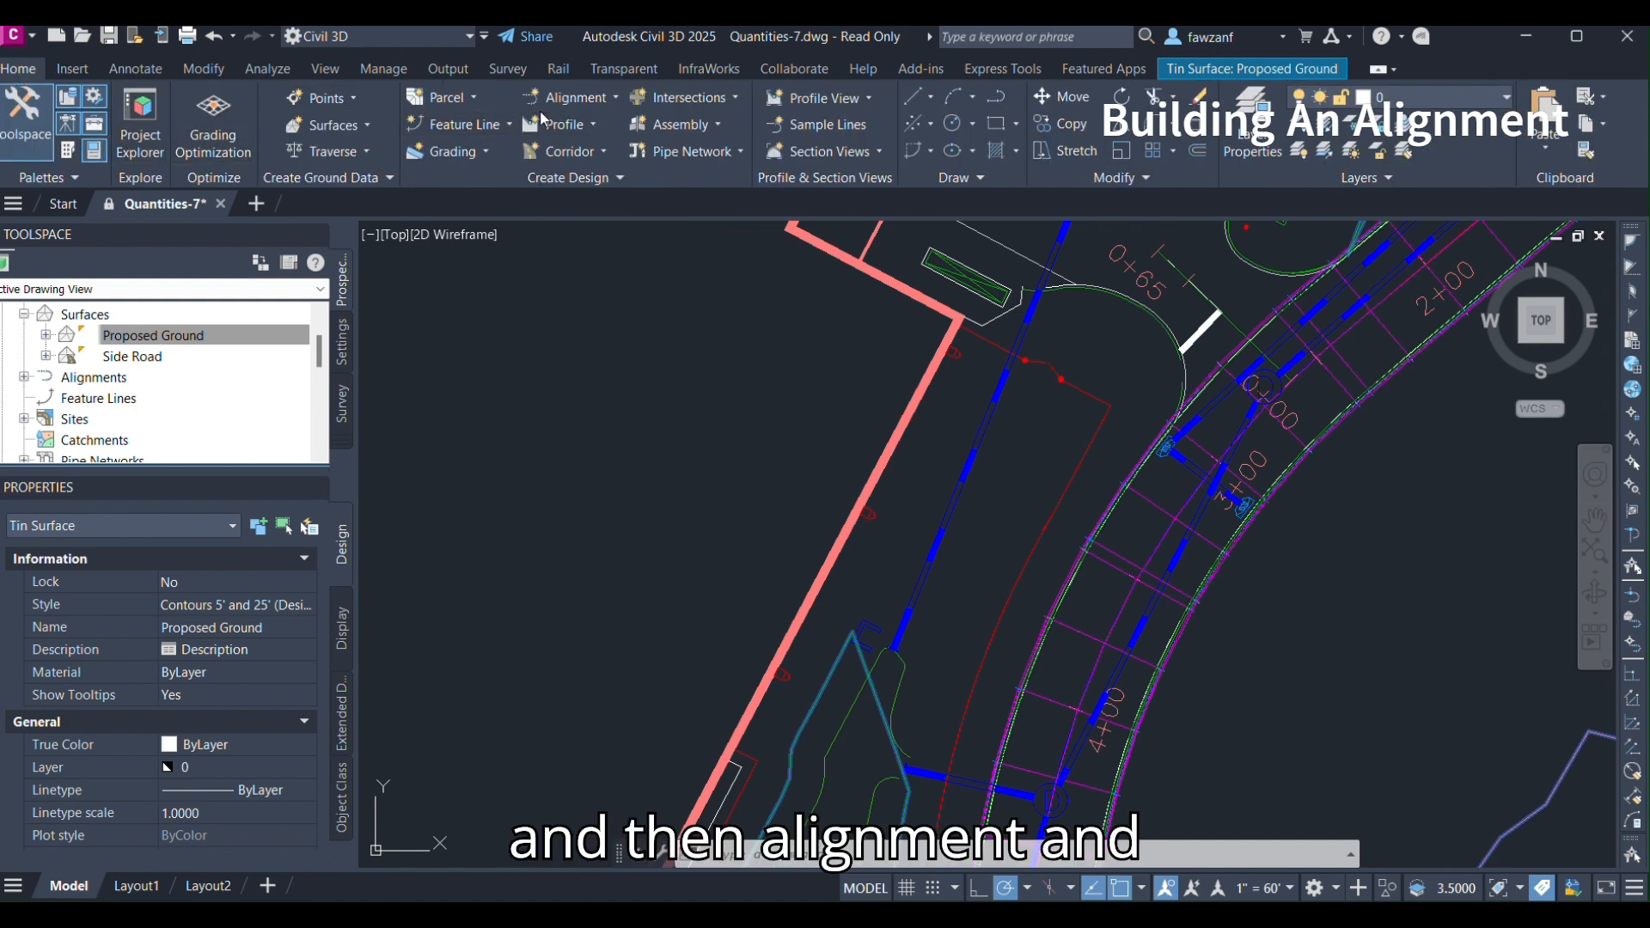
left_click(574, 98)
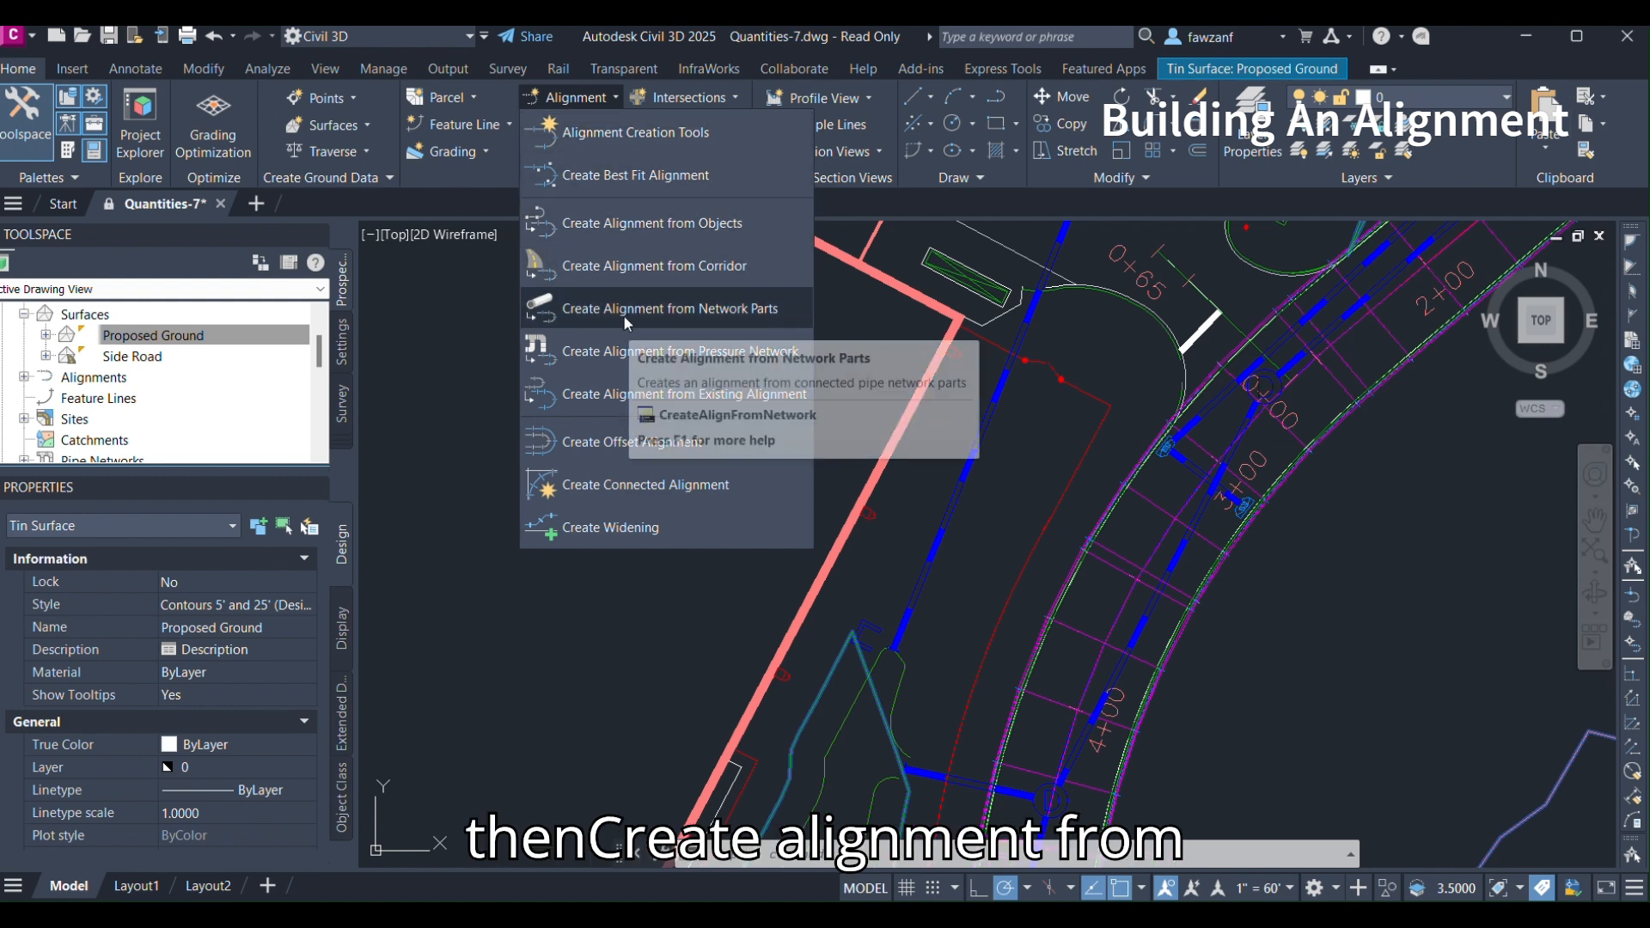
left_click(699, 311)
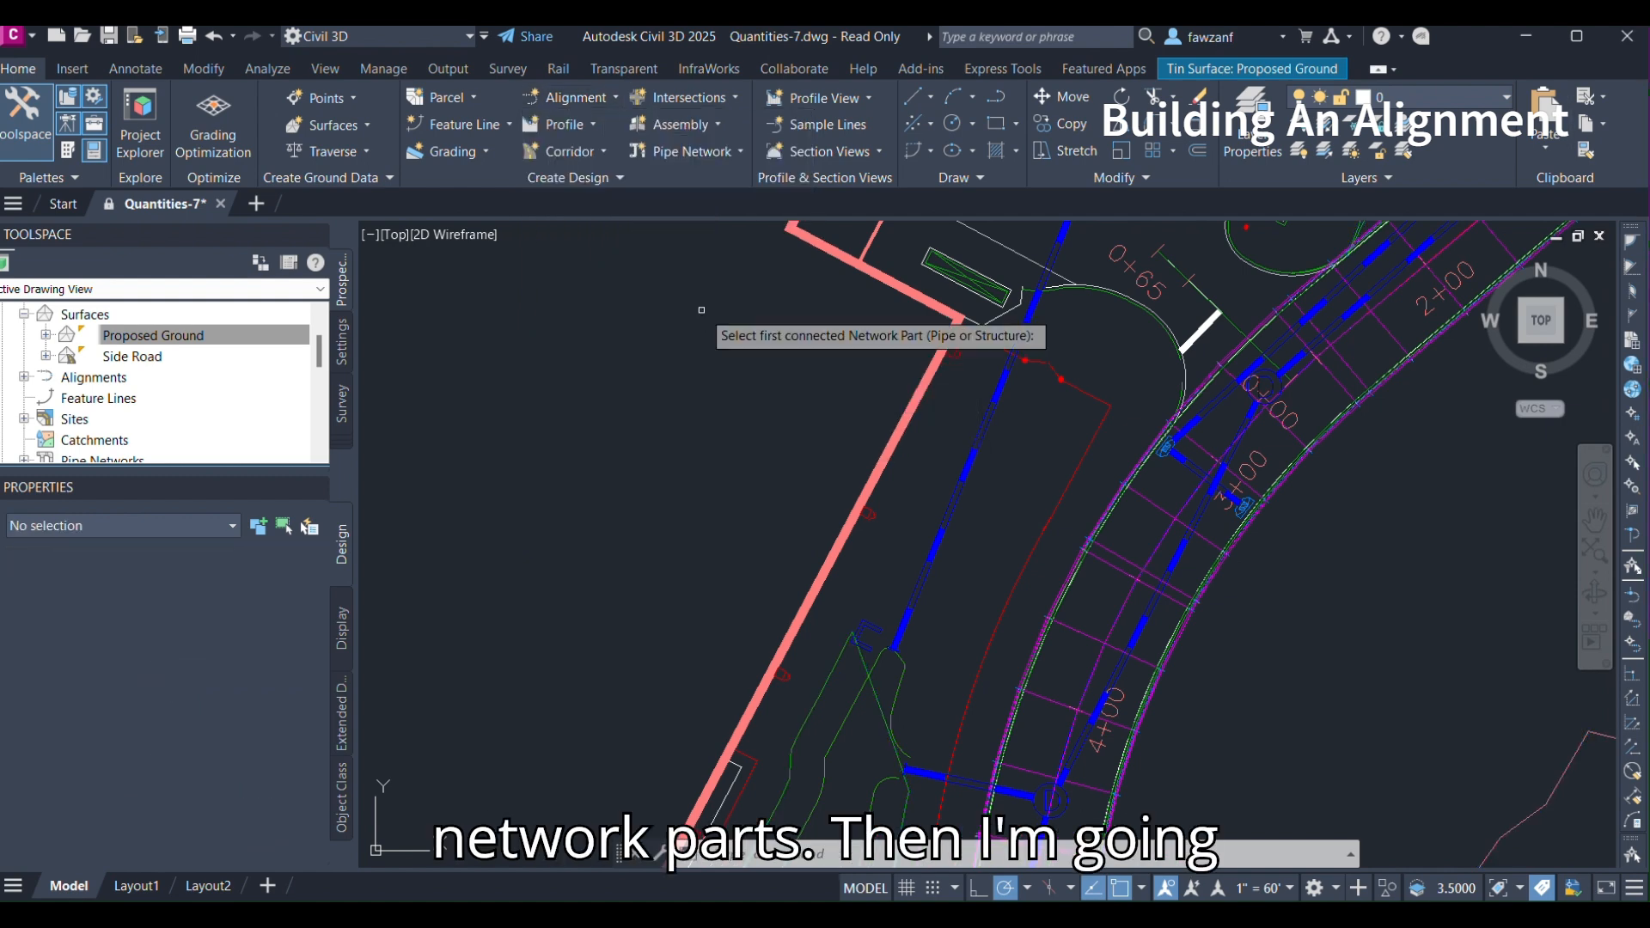
middle_click_drag(890, 679, 925, 653)
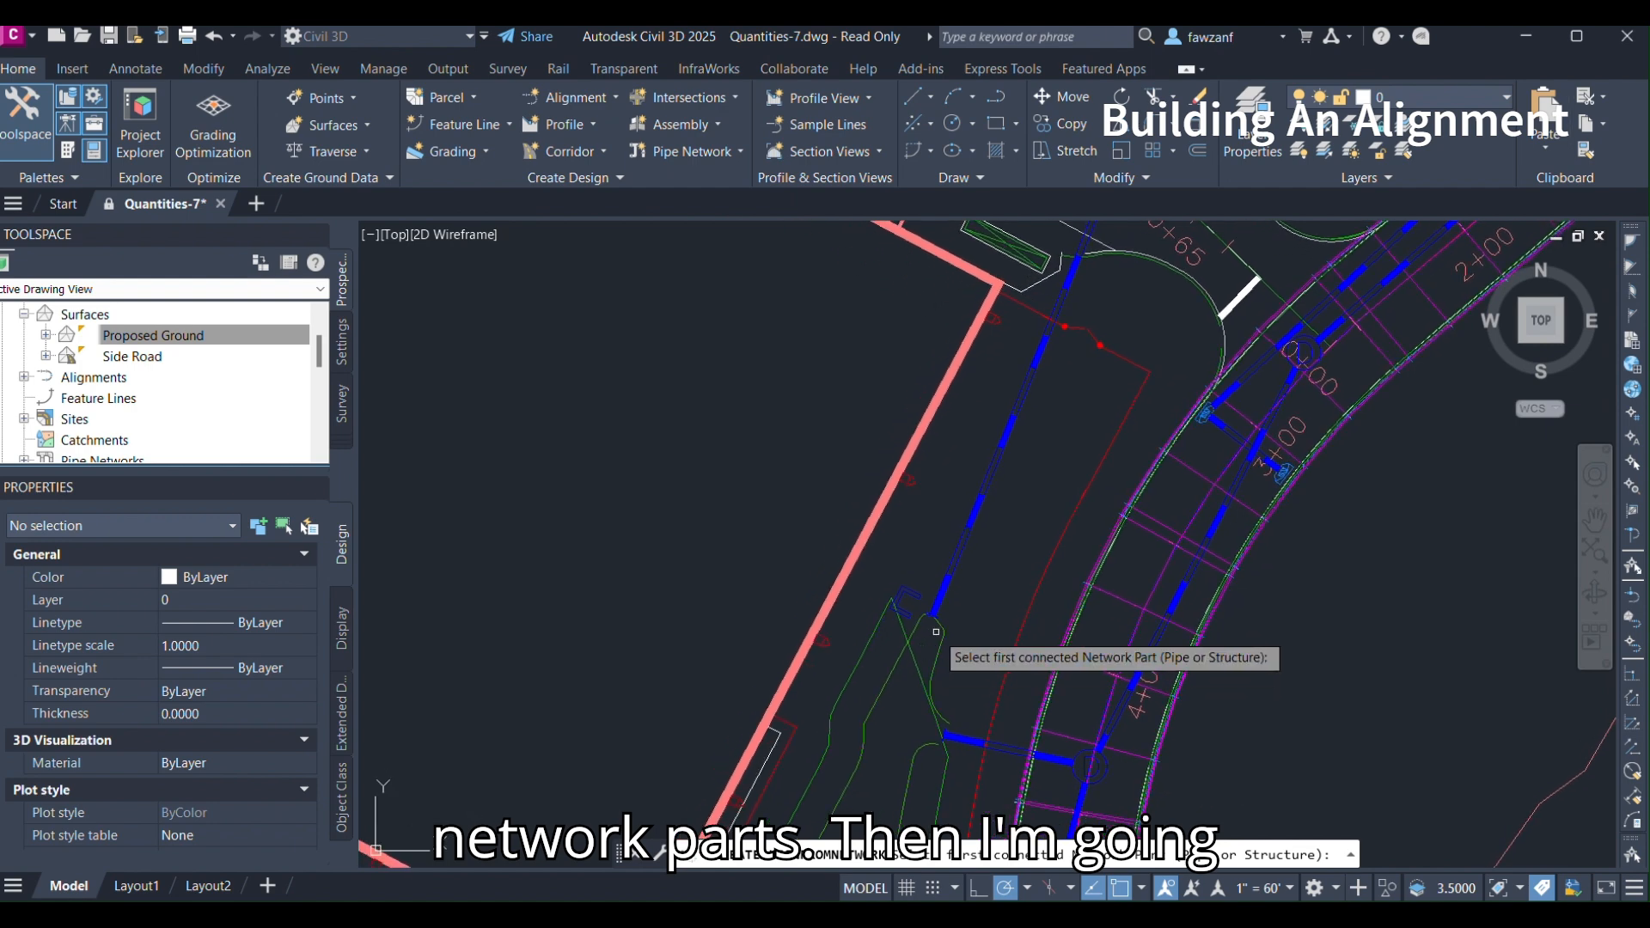
scroll(928, 643, "up", 5)
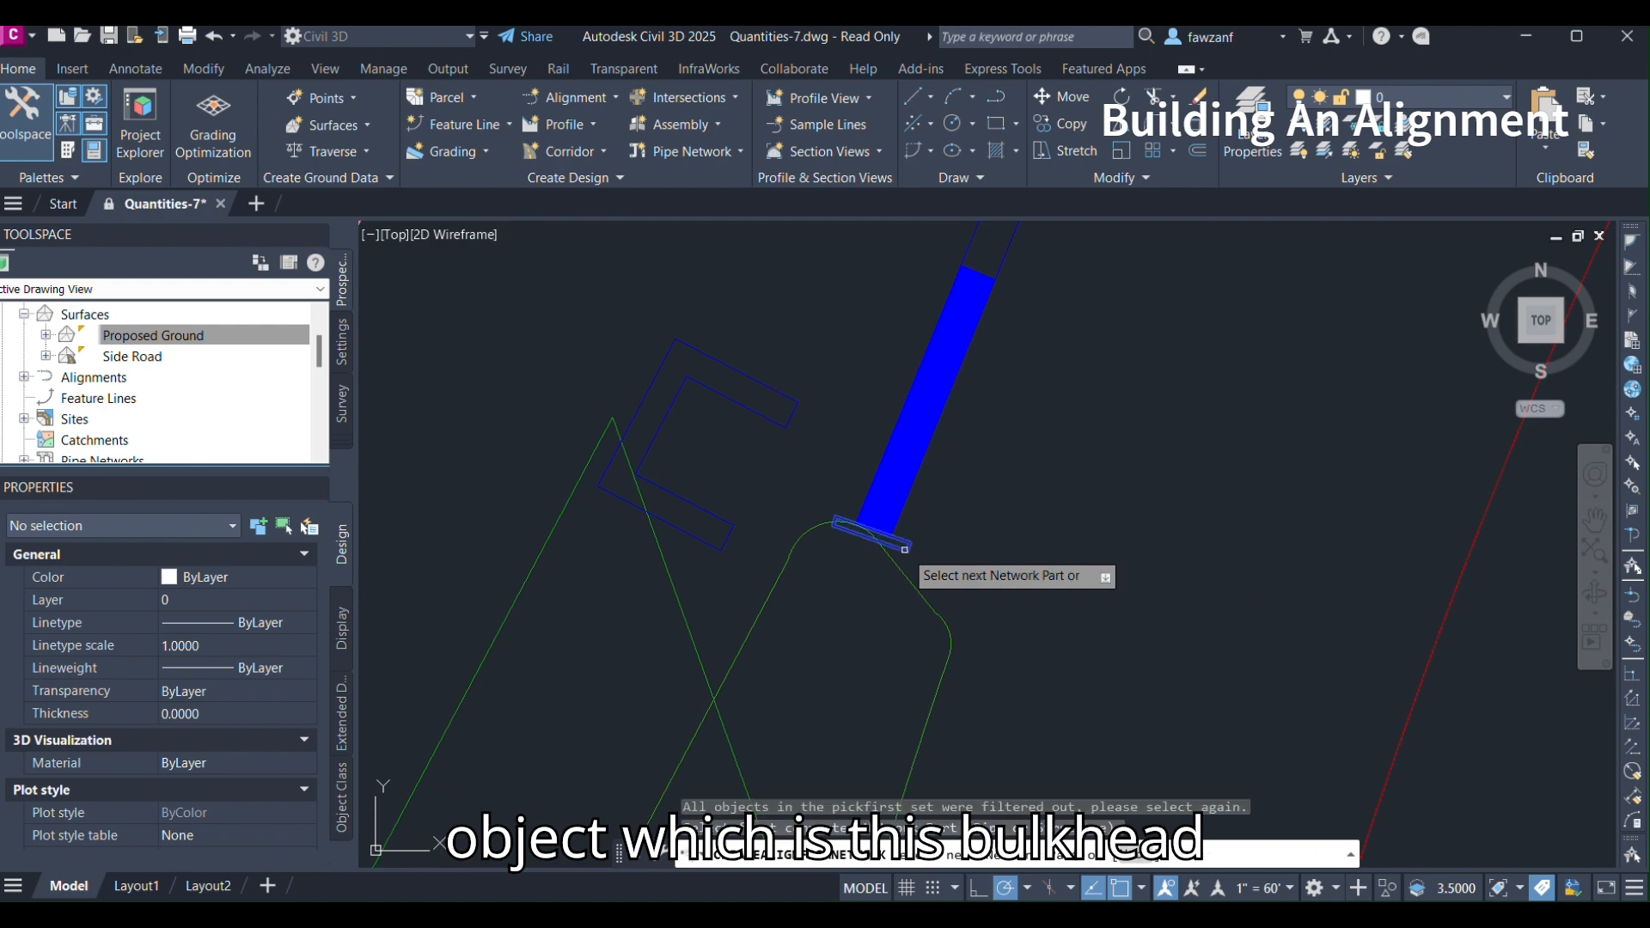
left_click(905, 548)
Pick the most upstream inlet structure of the run as the next network part and finish the selection.
scroll(987, 548, "down", 4)
scroll(988, 548, "down", 4)
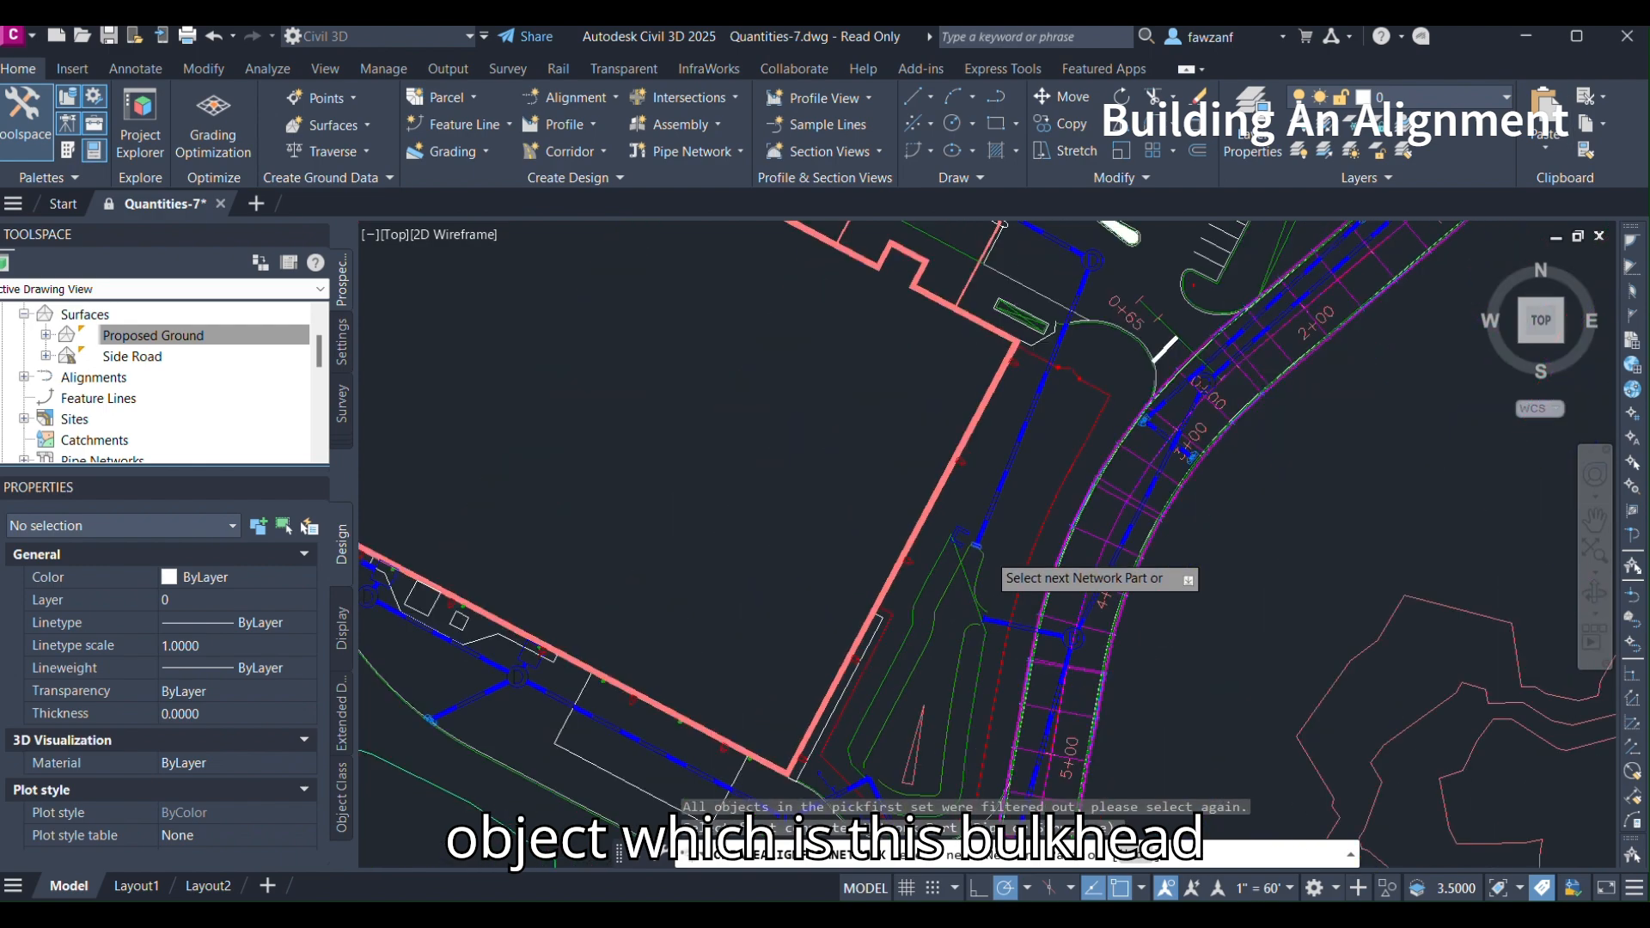
middle_click_drag(727, 312, 970, 531)
scroll(924, 447, "up", 5)
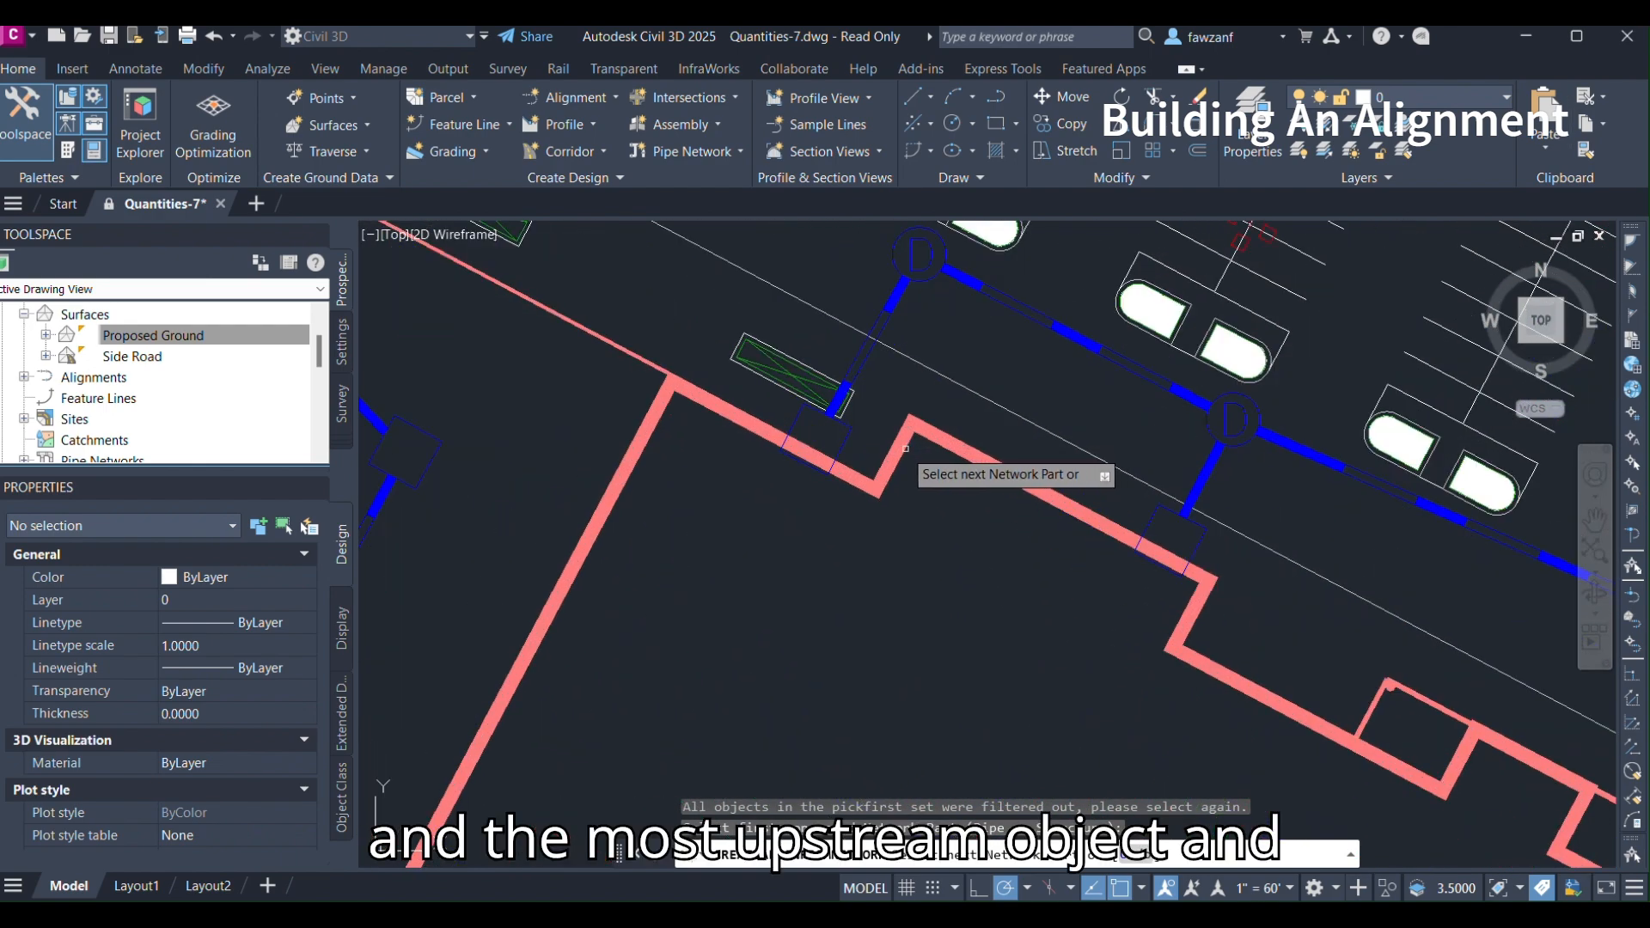
left_click(836, 460)
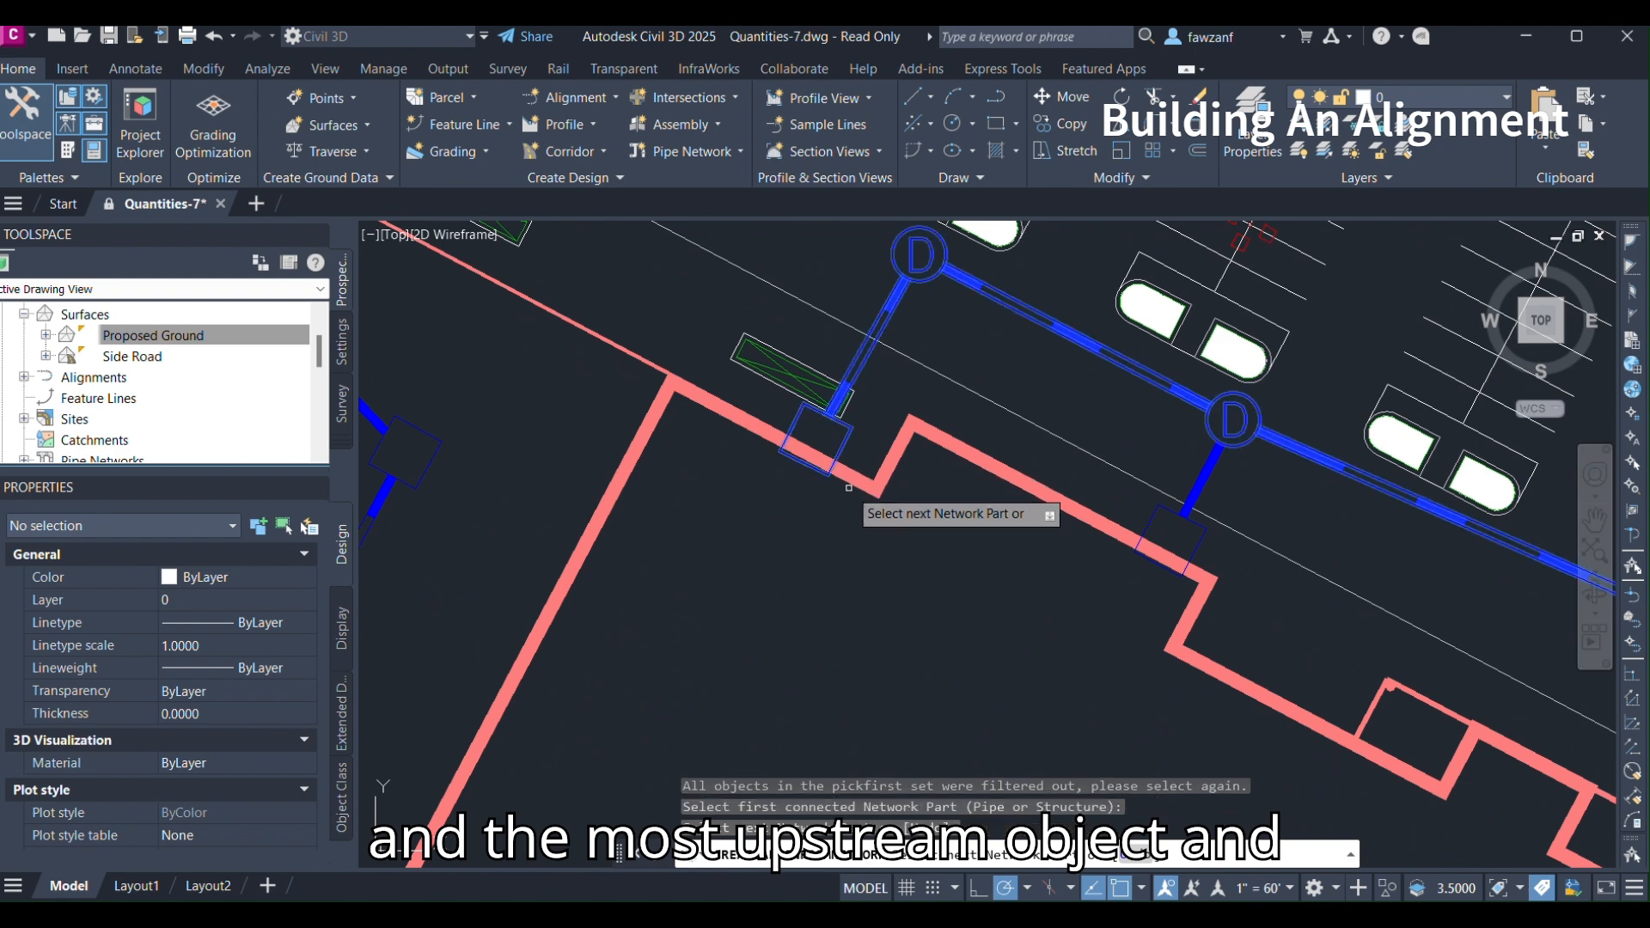
key("Return")
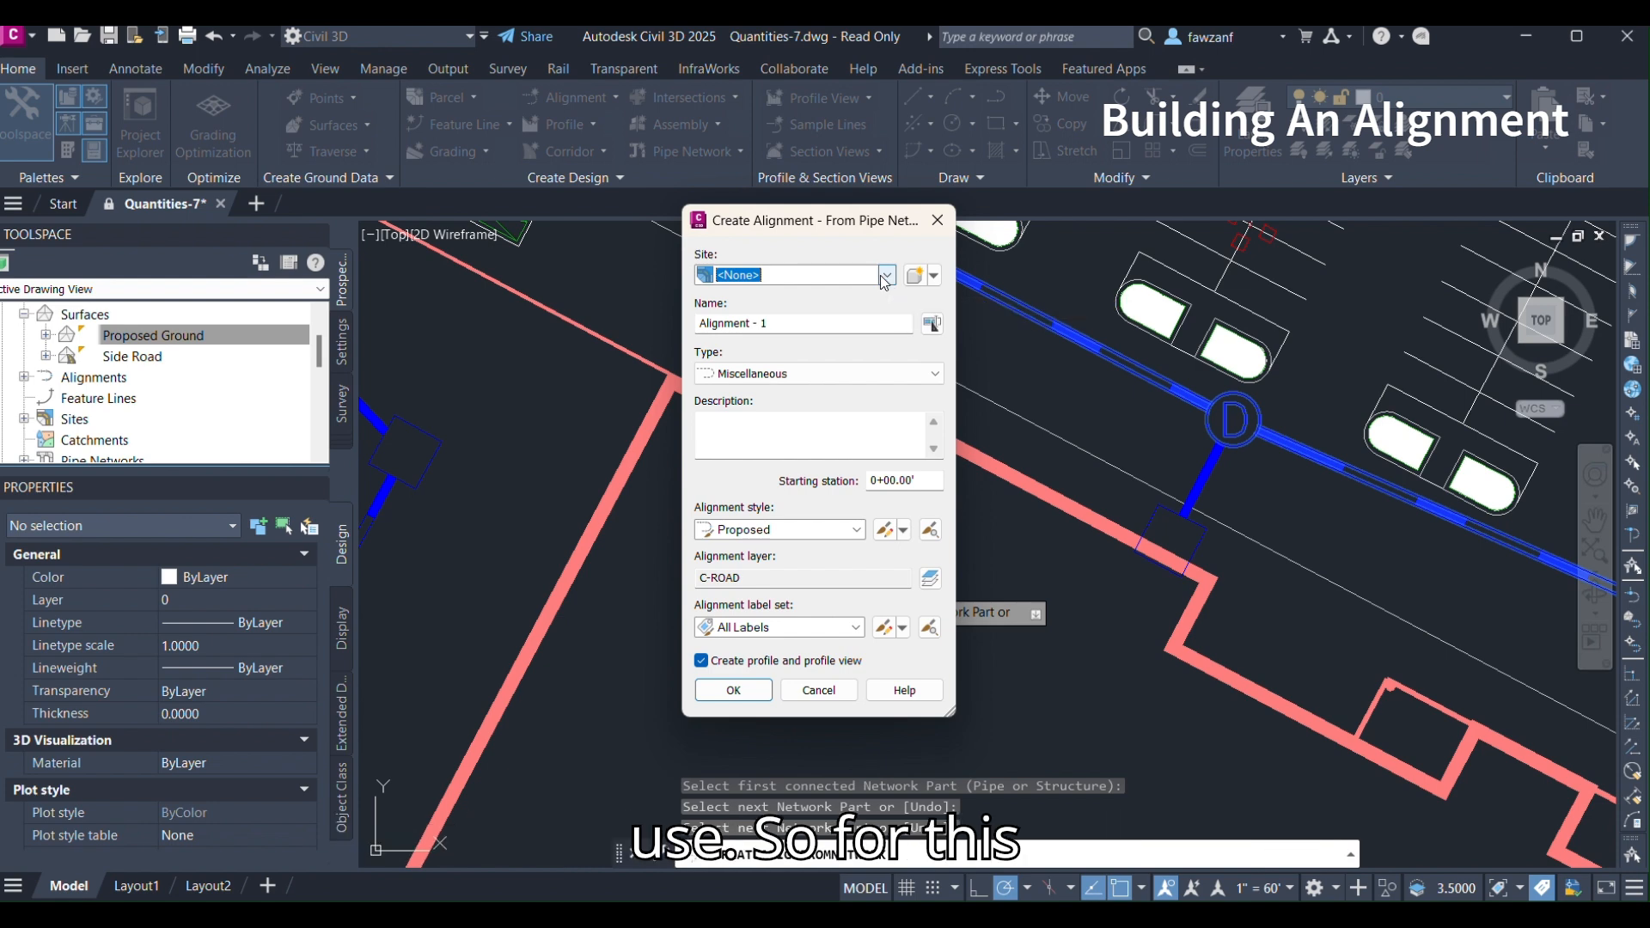
Create the alignment in Site 1 with the _No Labels label set and profile and profile view creation enabled.
left_click(885, 277)
left_click(771, 311)
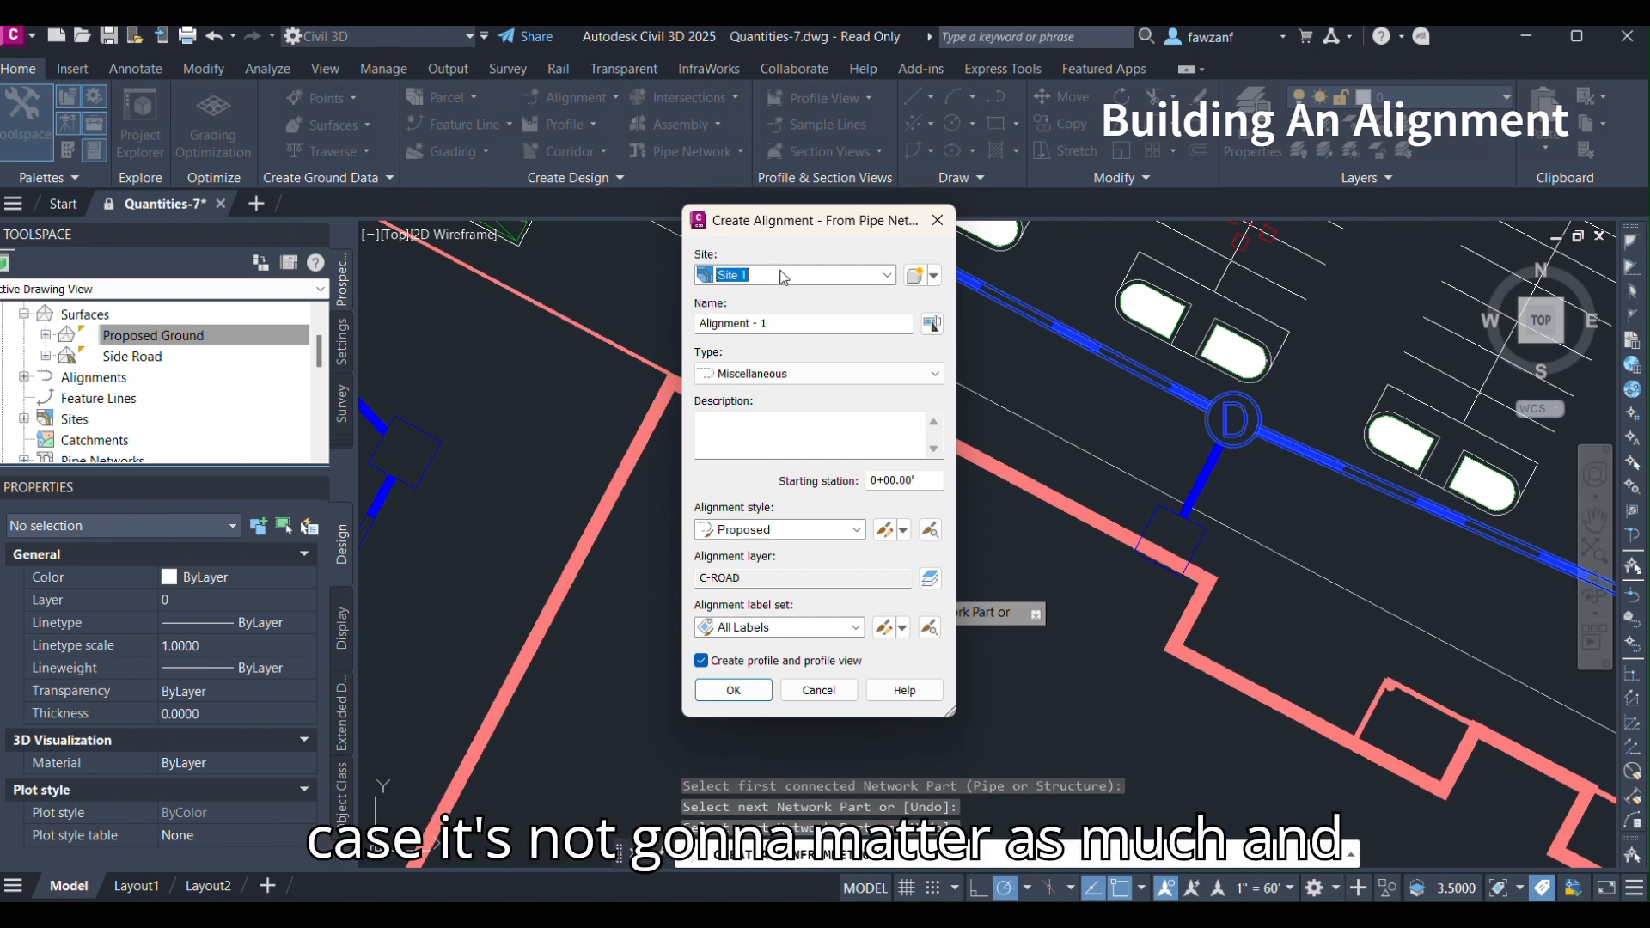
left_click(783, 324)
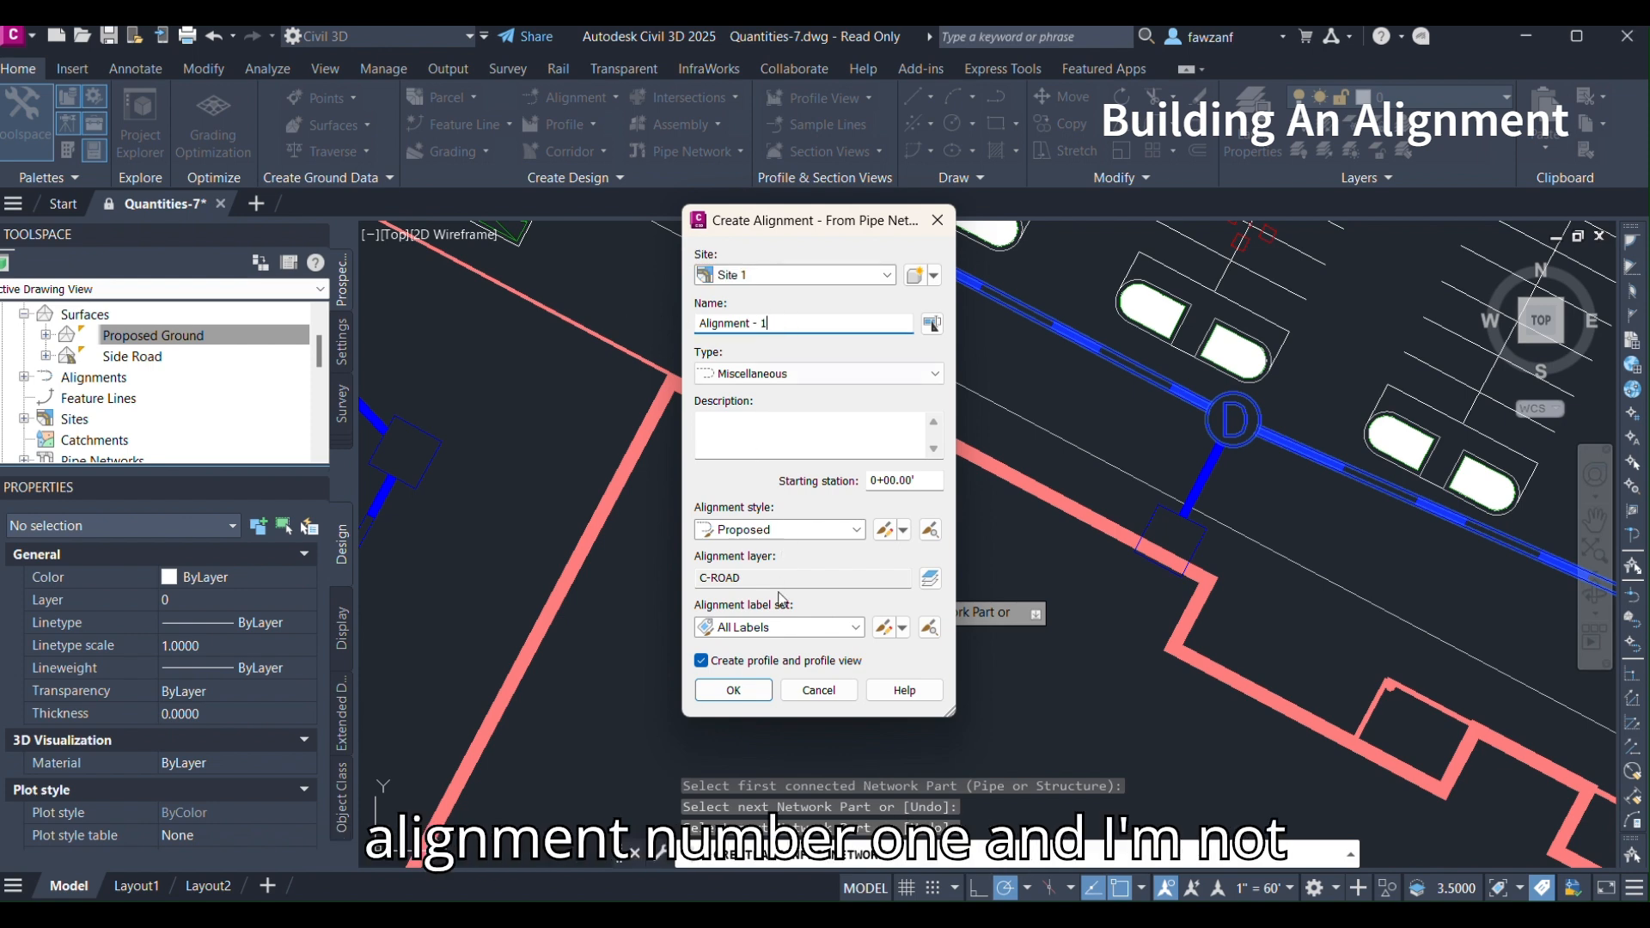
left_click(781, 634)
left_click(769, 646)
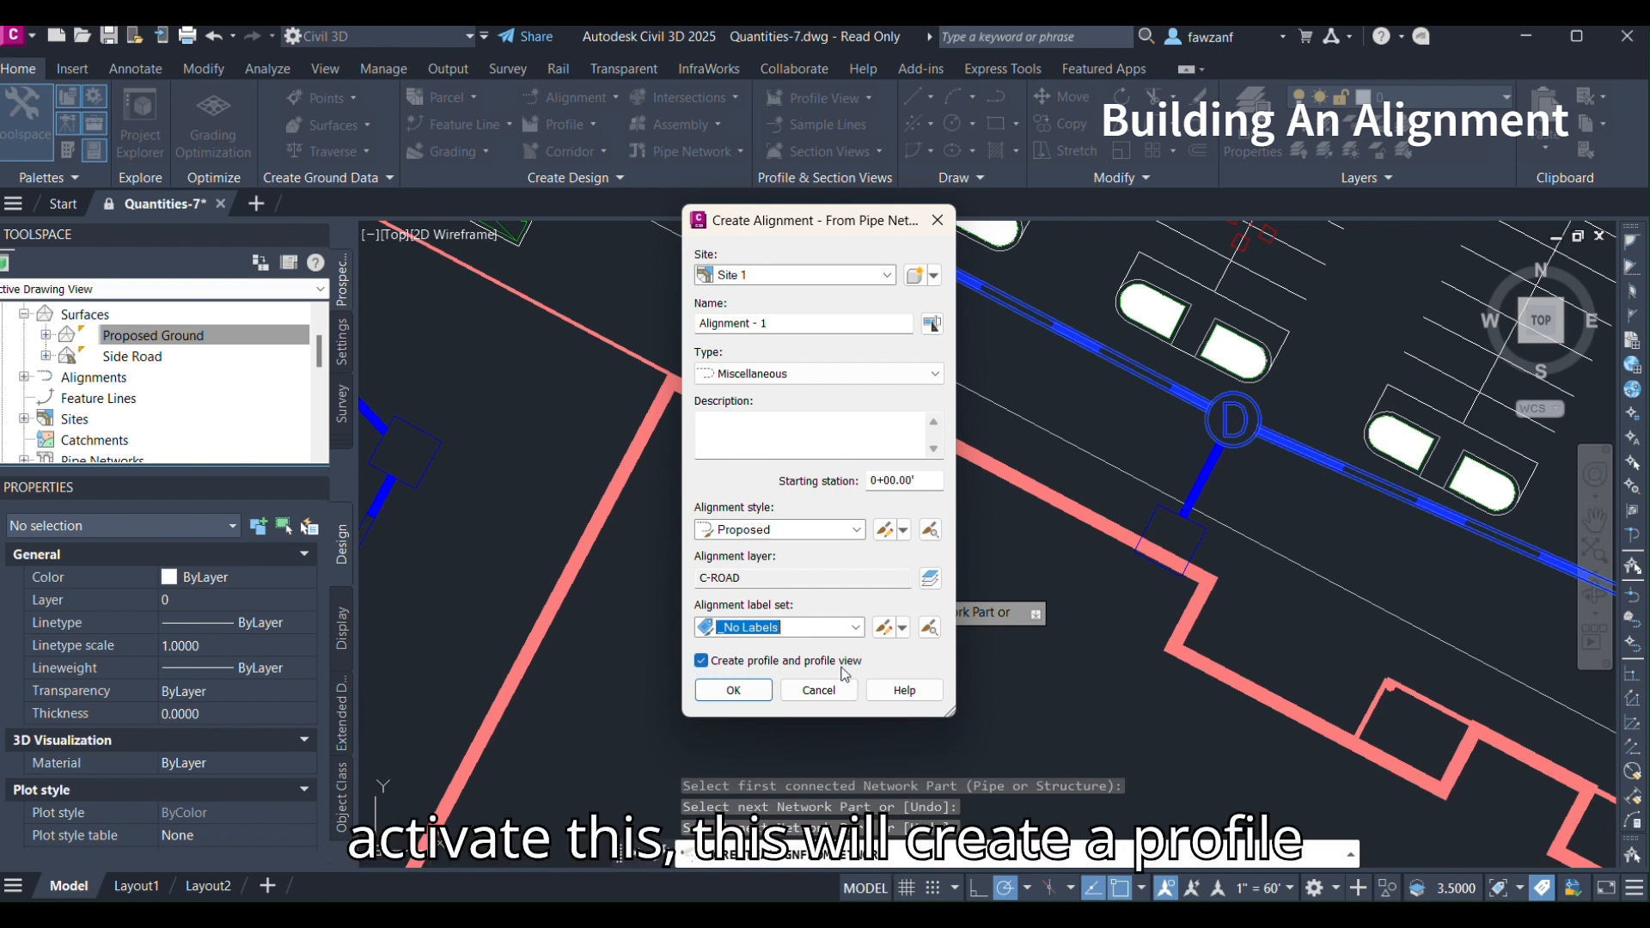
left_click(735, 698)
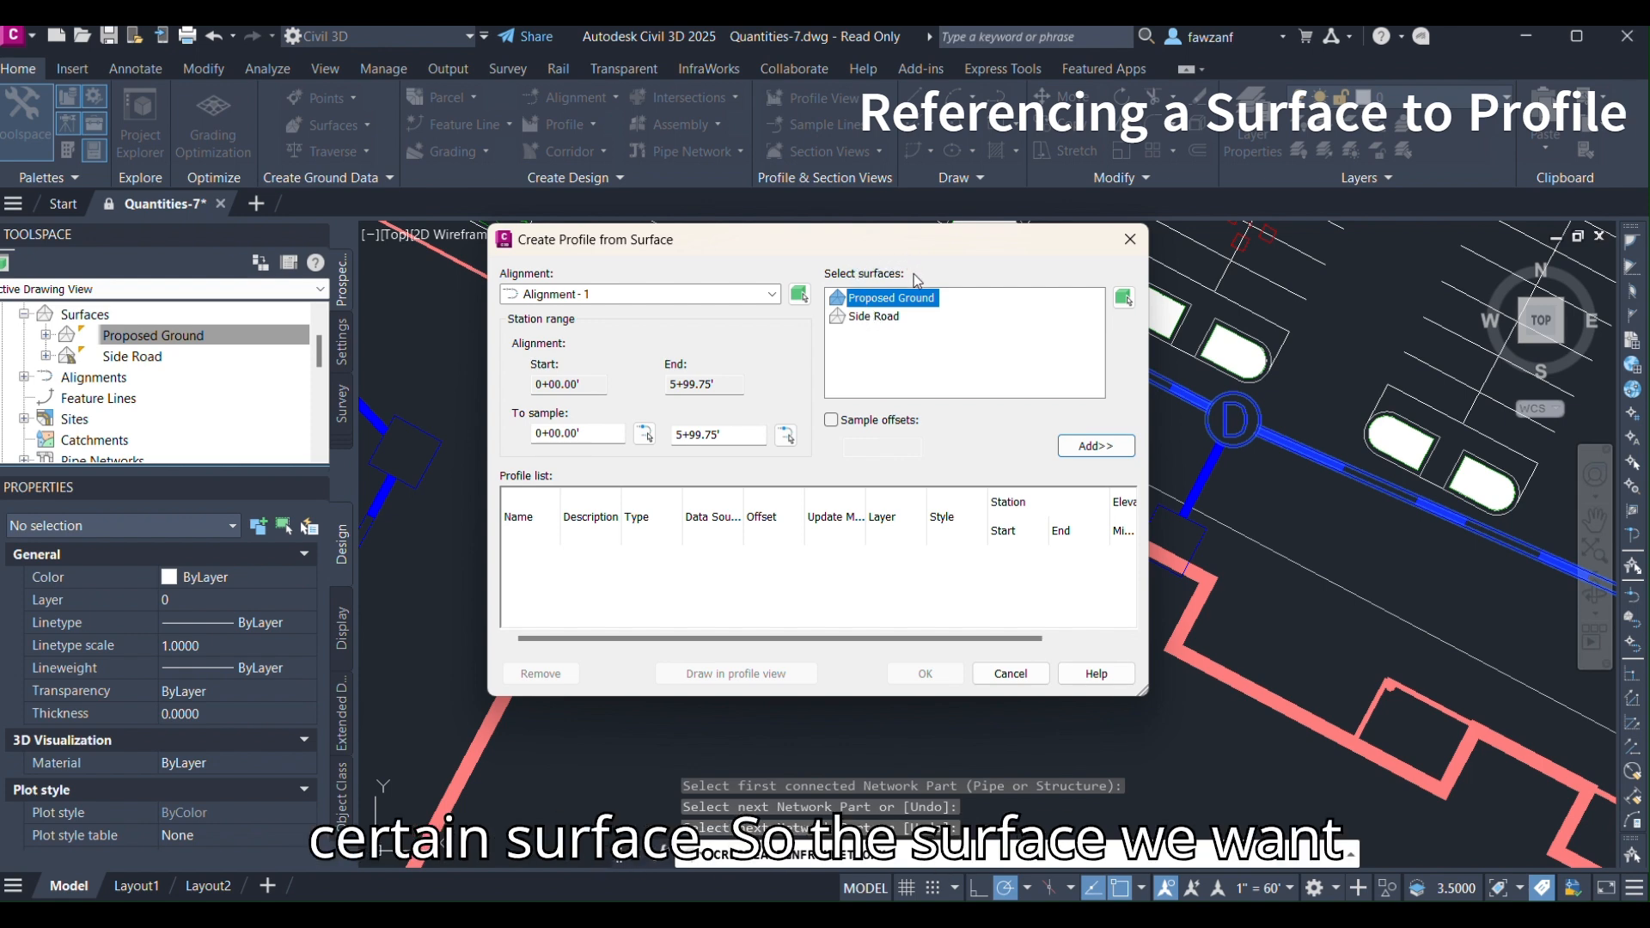
Add a Proposed Ground surface profile along the alignment and proceed to draw it in a profile view.
left_click(887, 317)
left_click(885, 301)
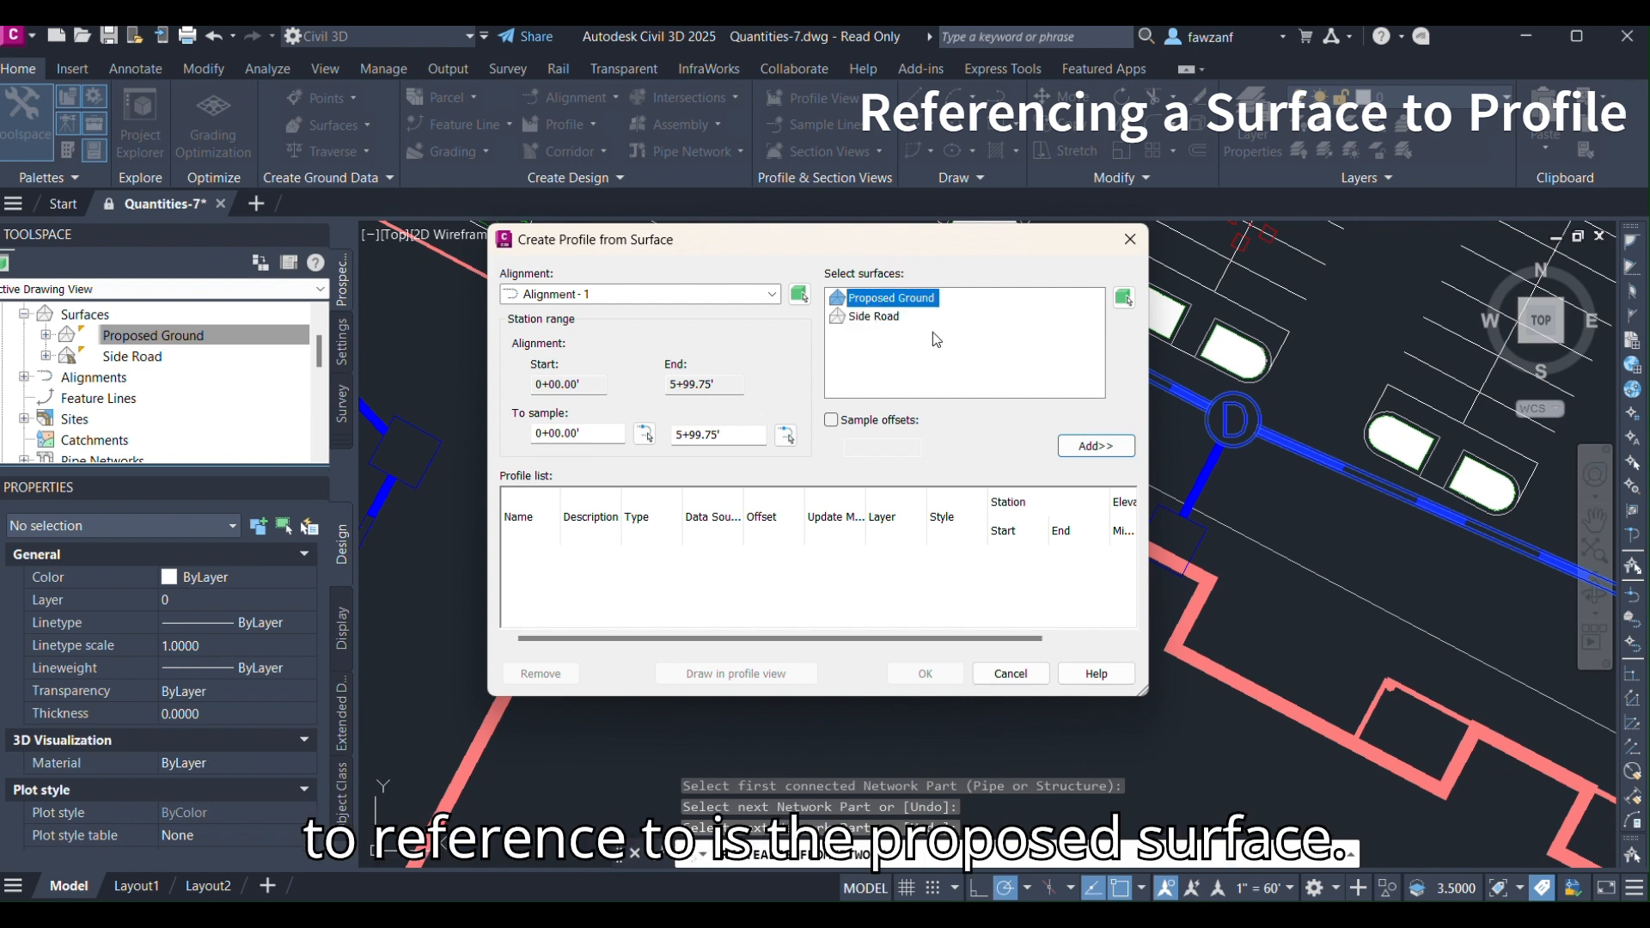
left_click(1096, 445)
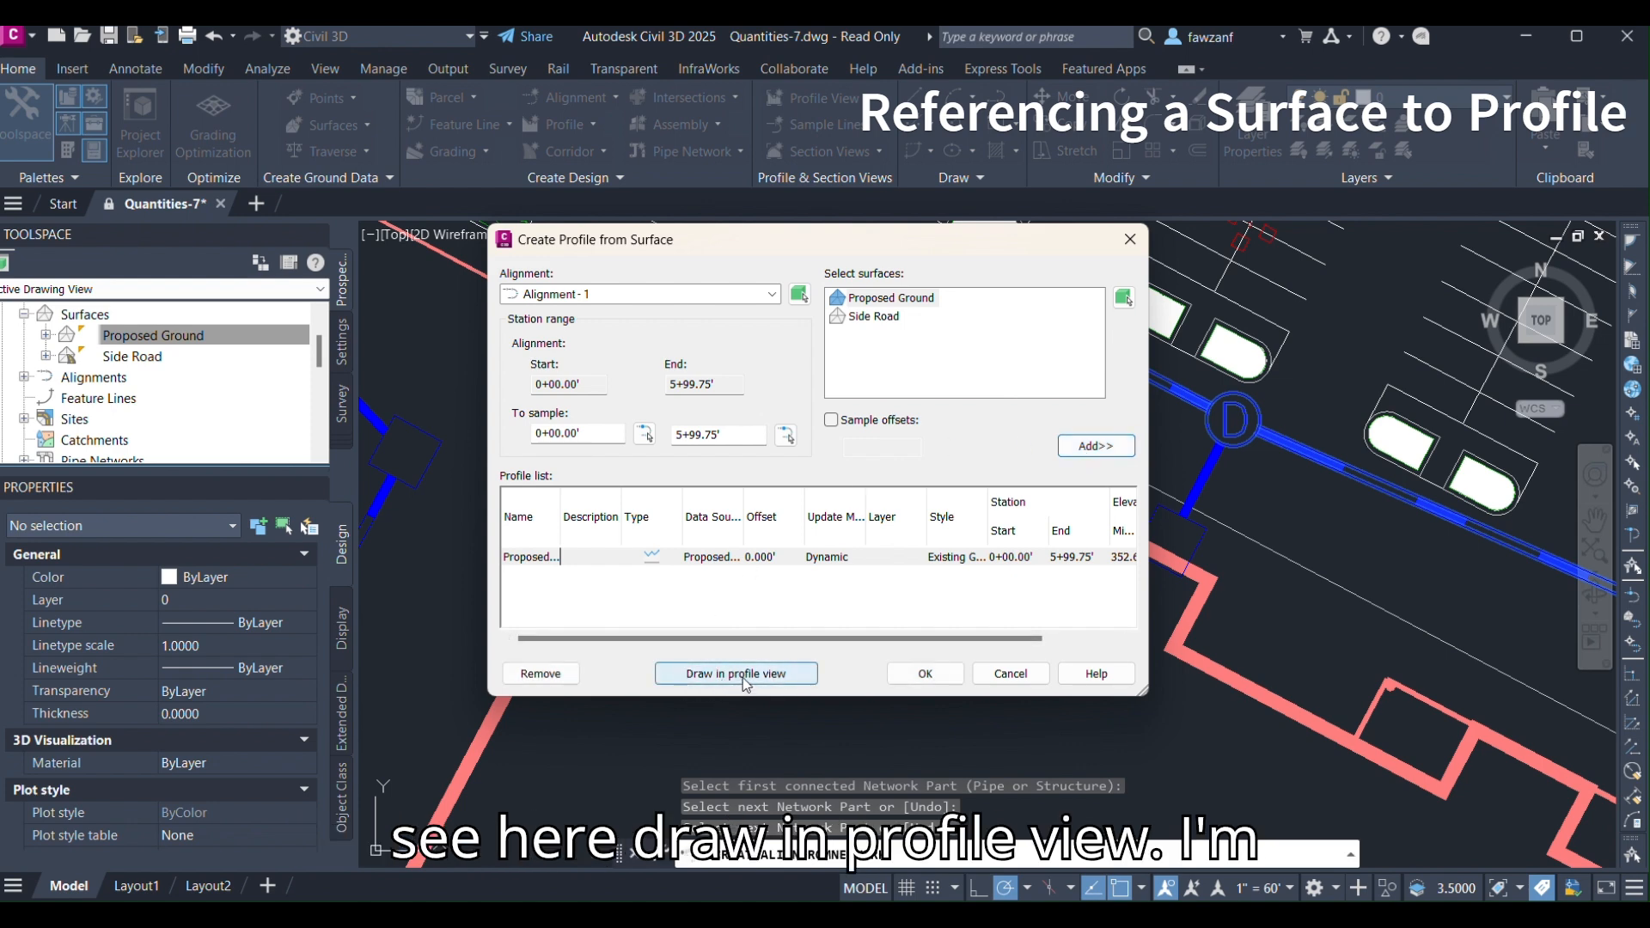
left_click(768, 679)
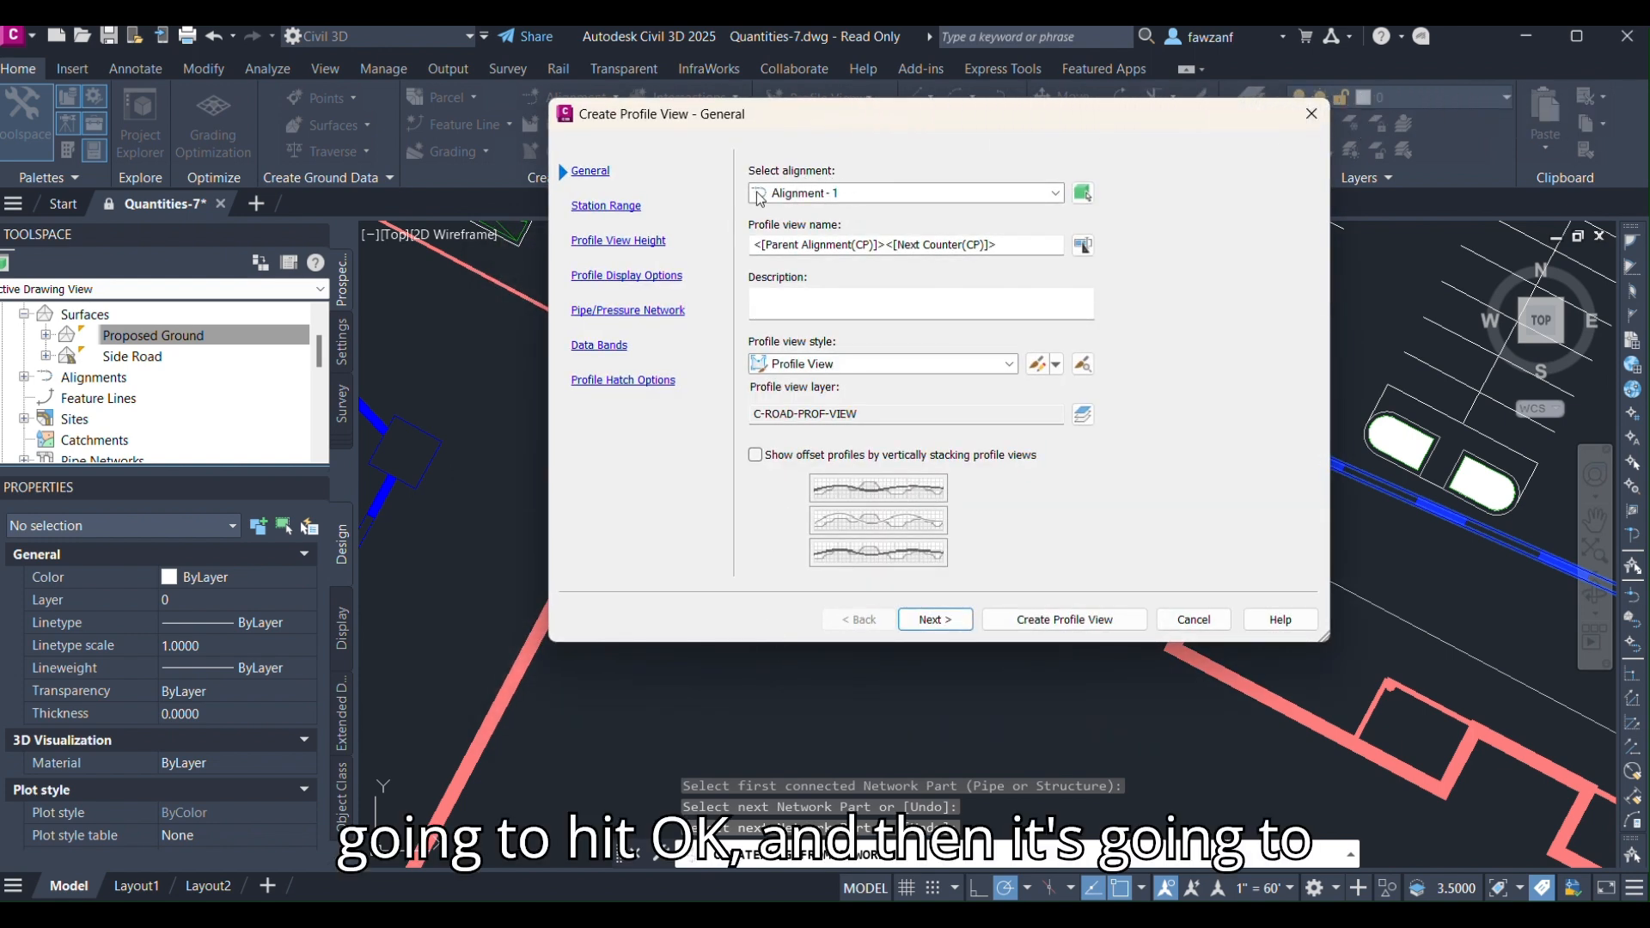
Step through the profile view wizard using Alignment - 1 with automatic station range, automatic height and default display options.
left_click(859, 193)
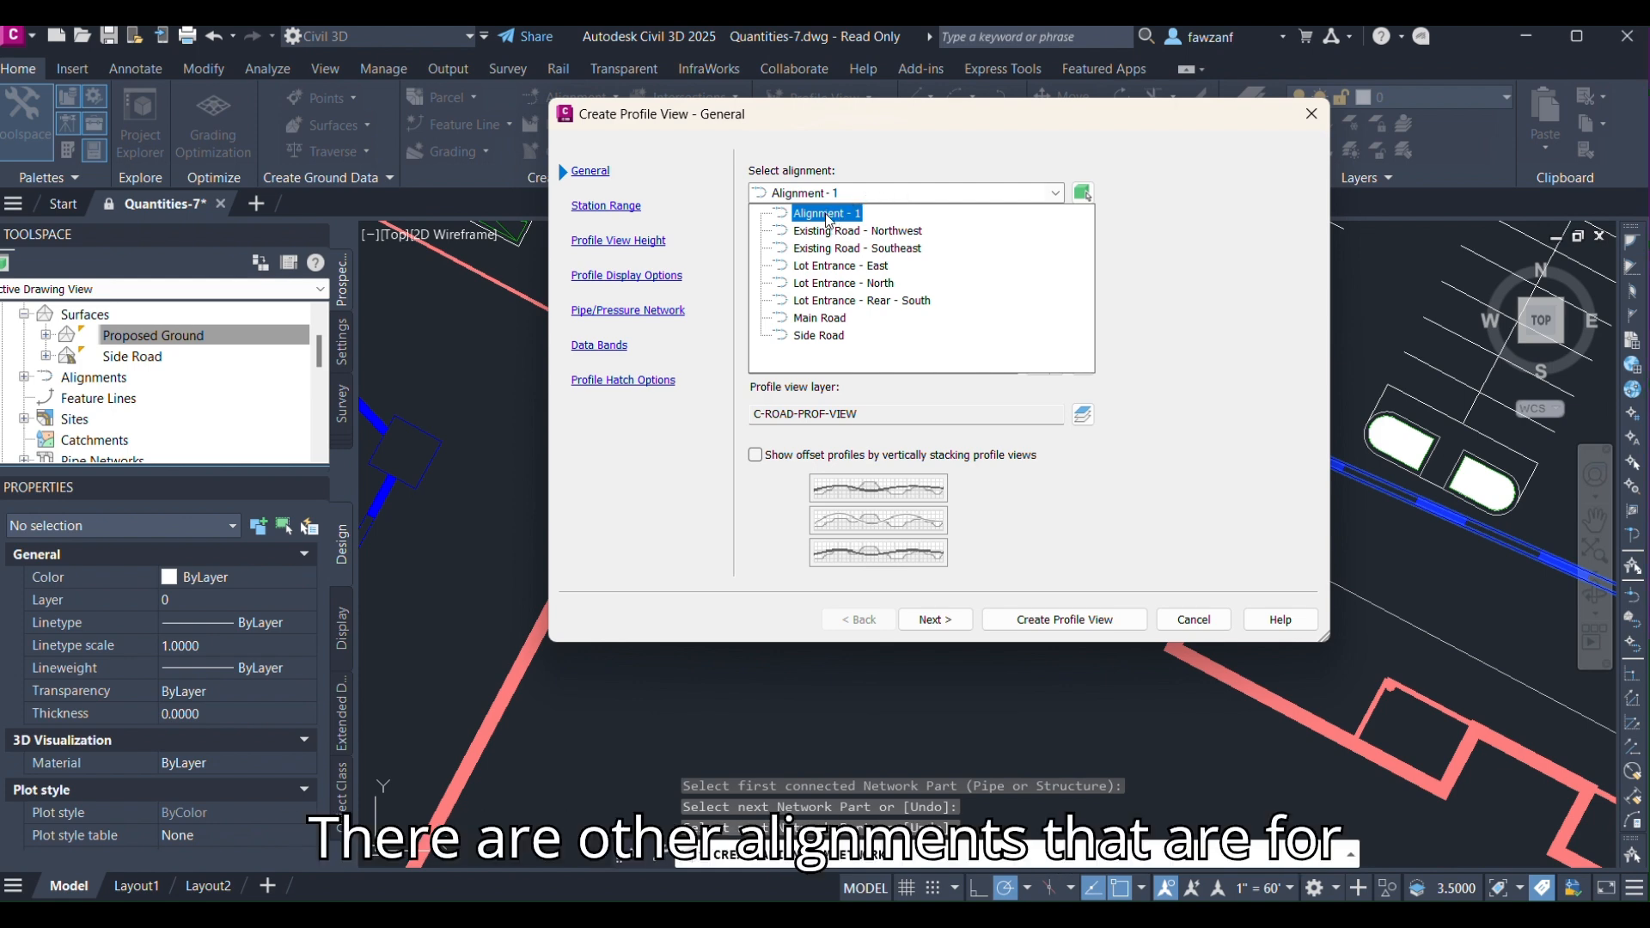
left_click(826, 214)
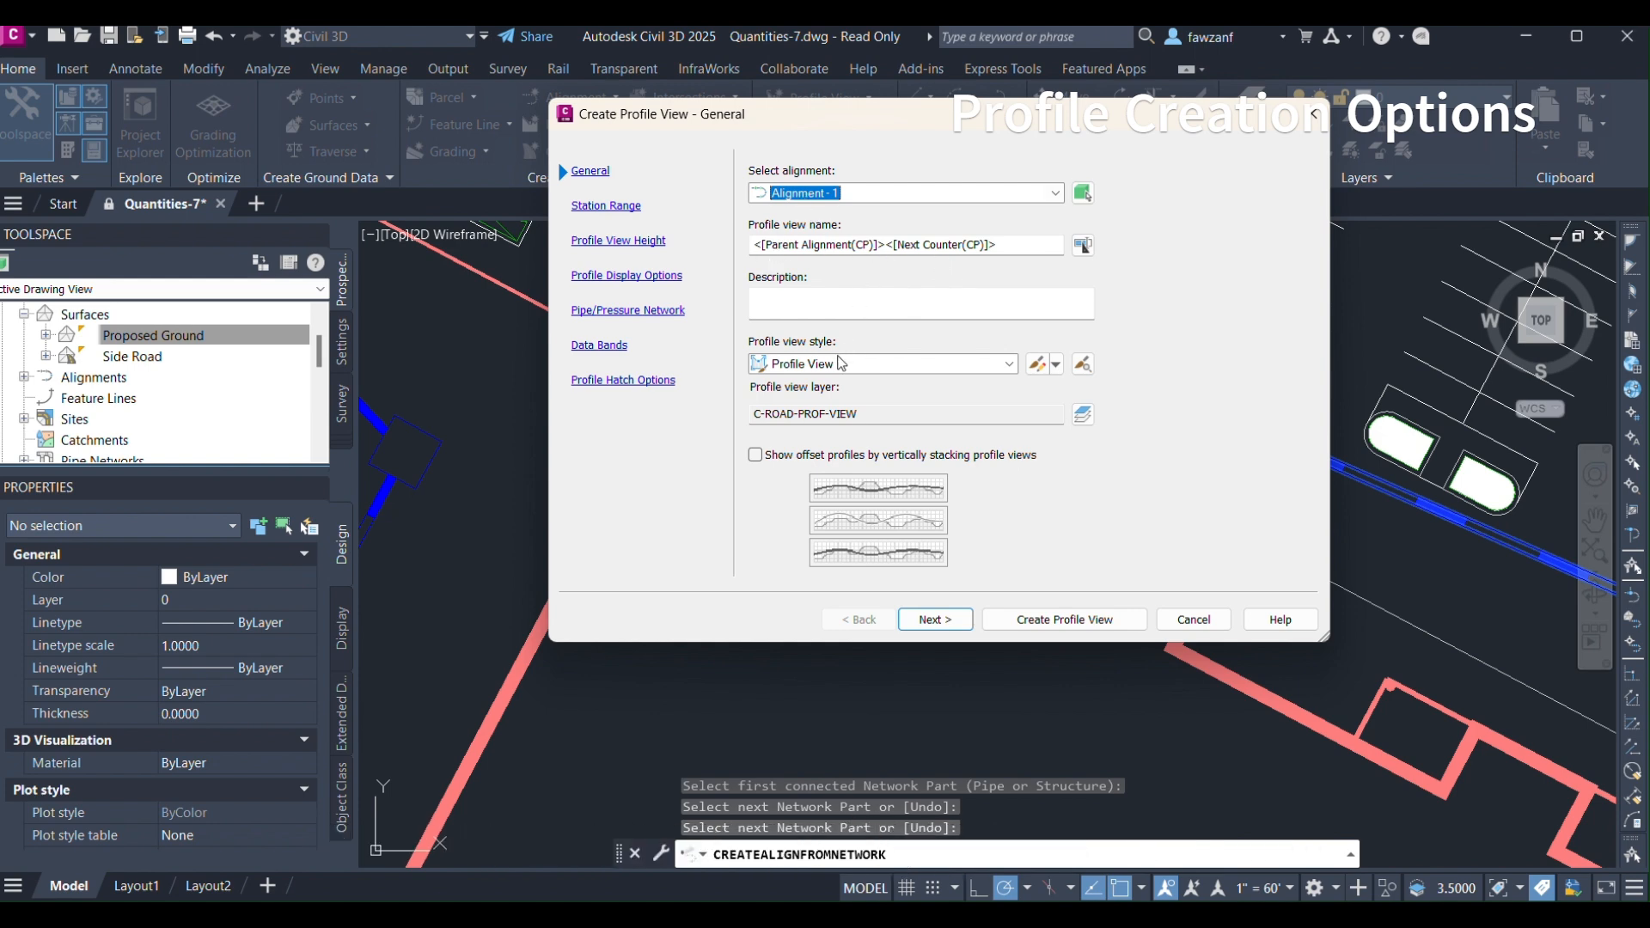
left_click(926, 618)
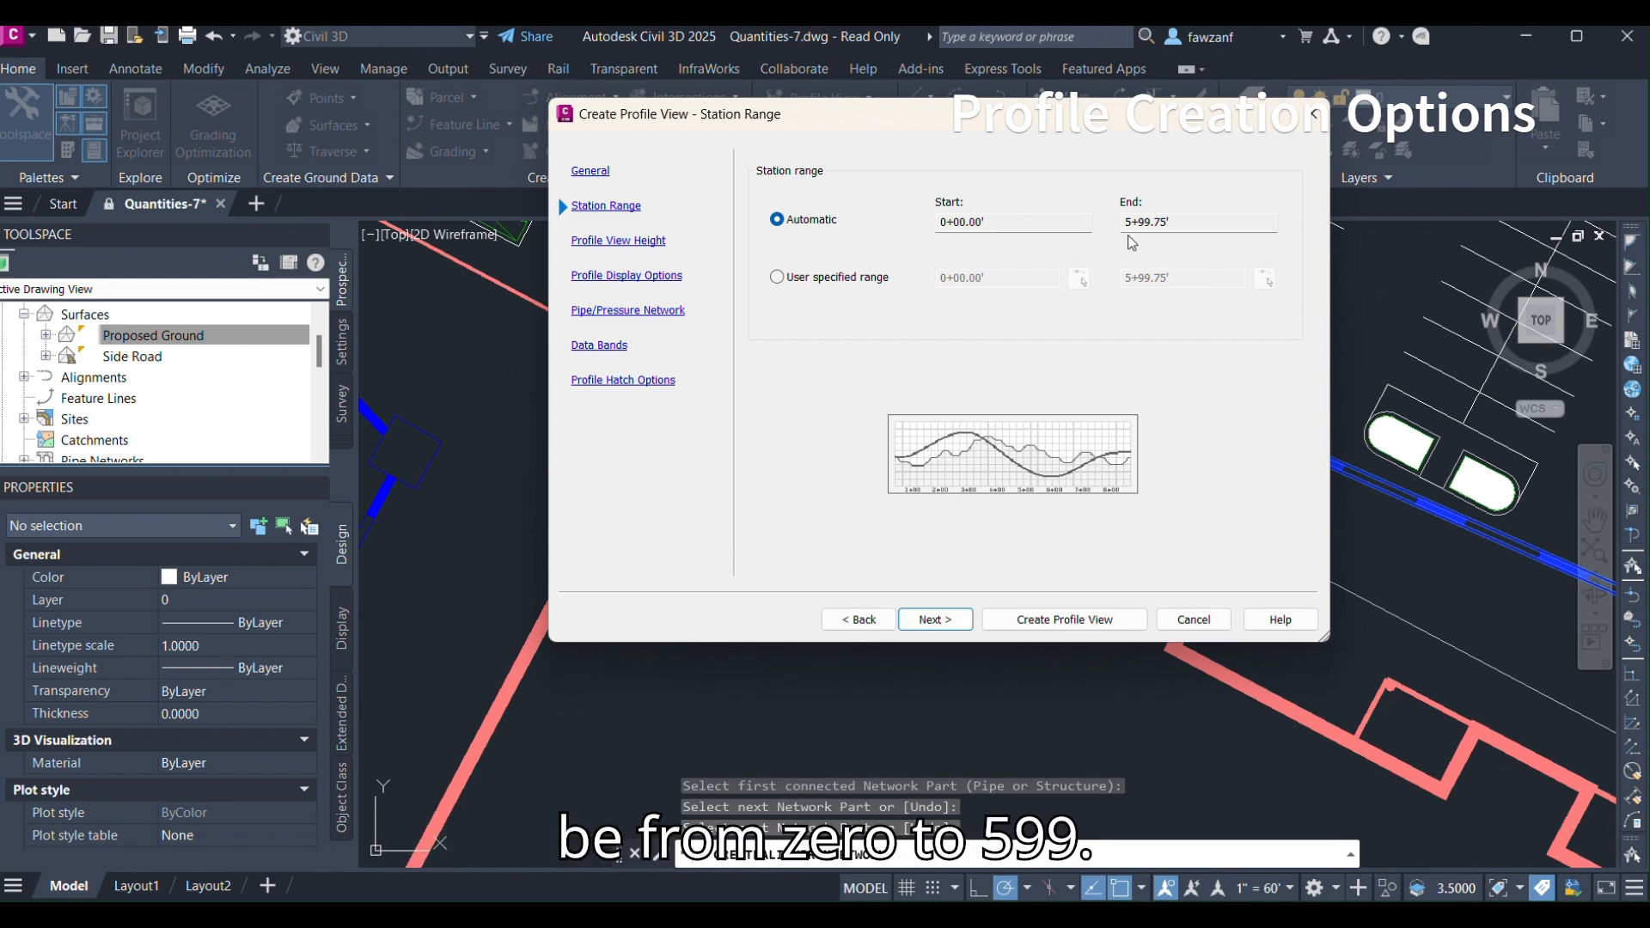
left_click(932, 619)
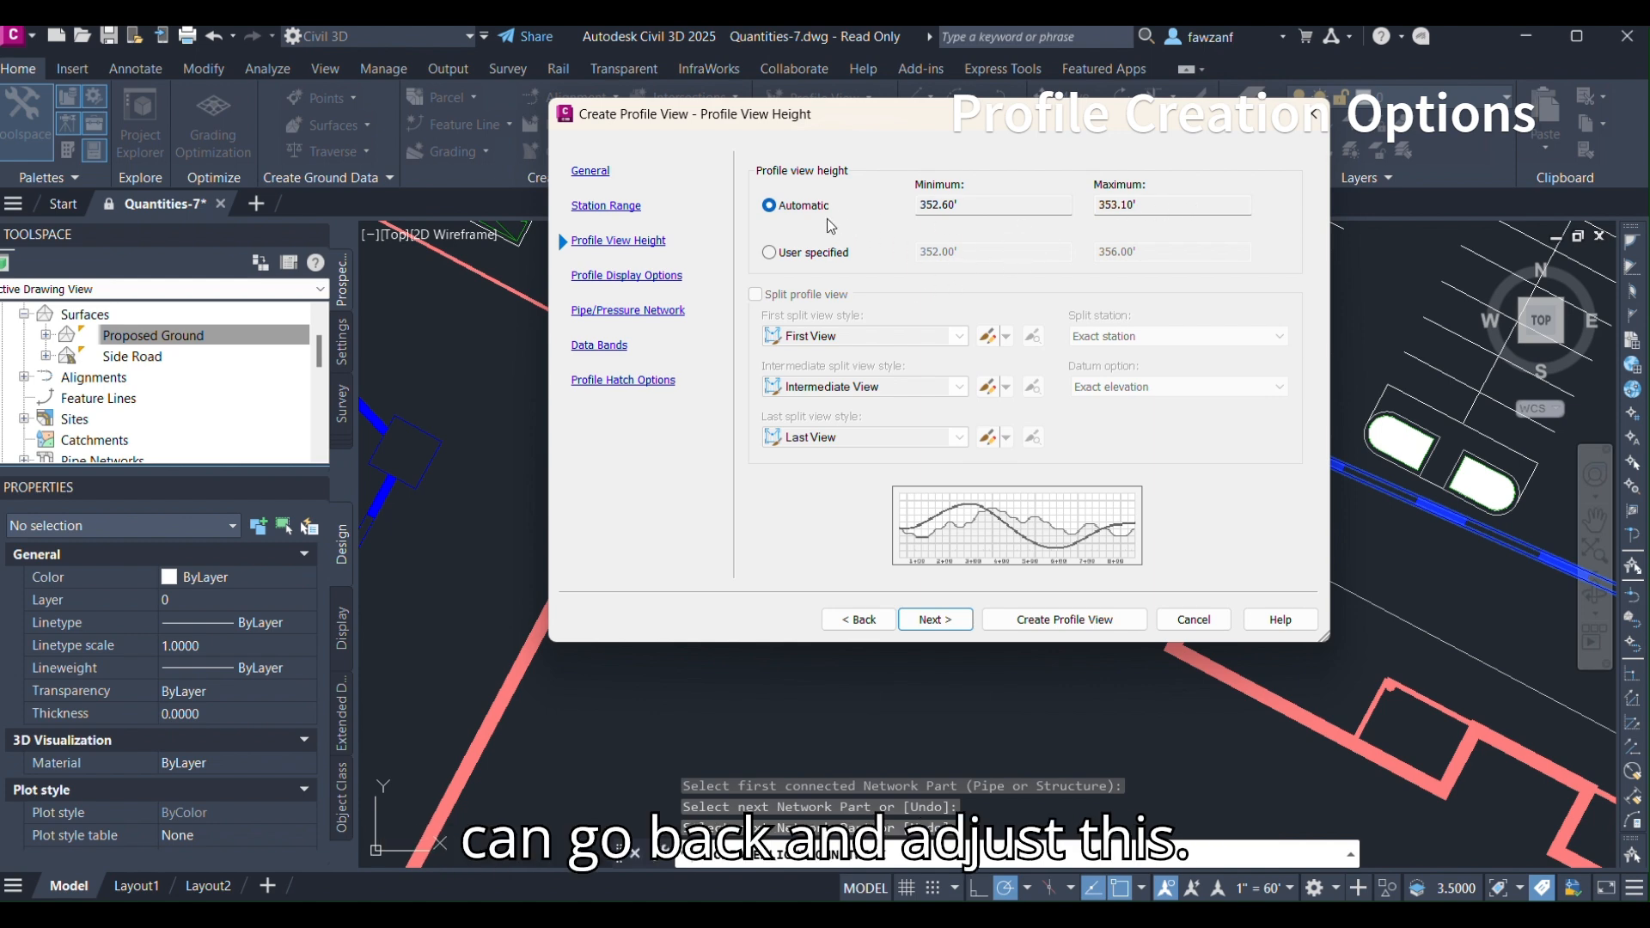
left_click(935, 619)
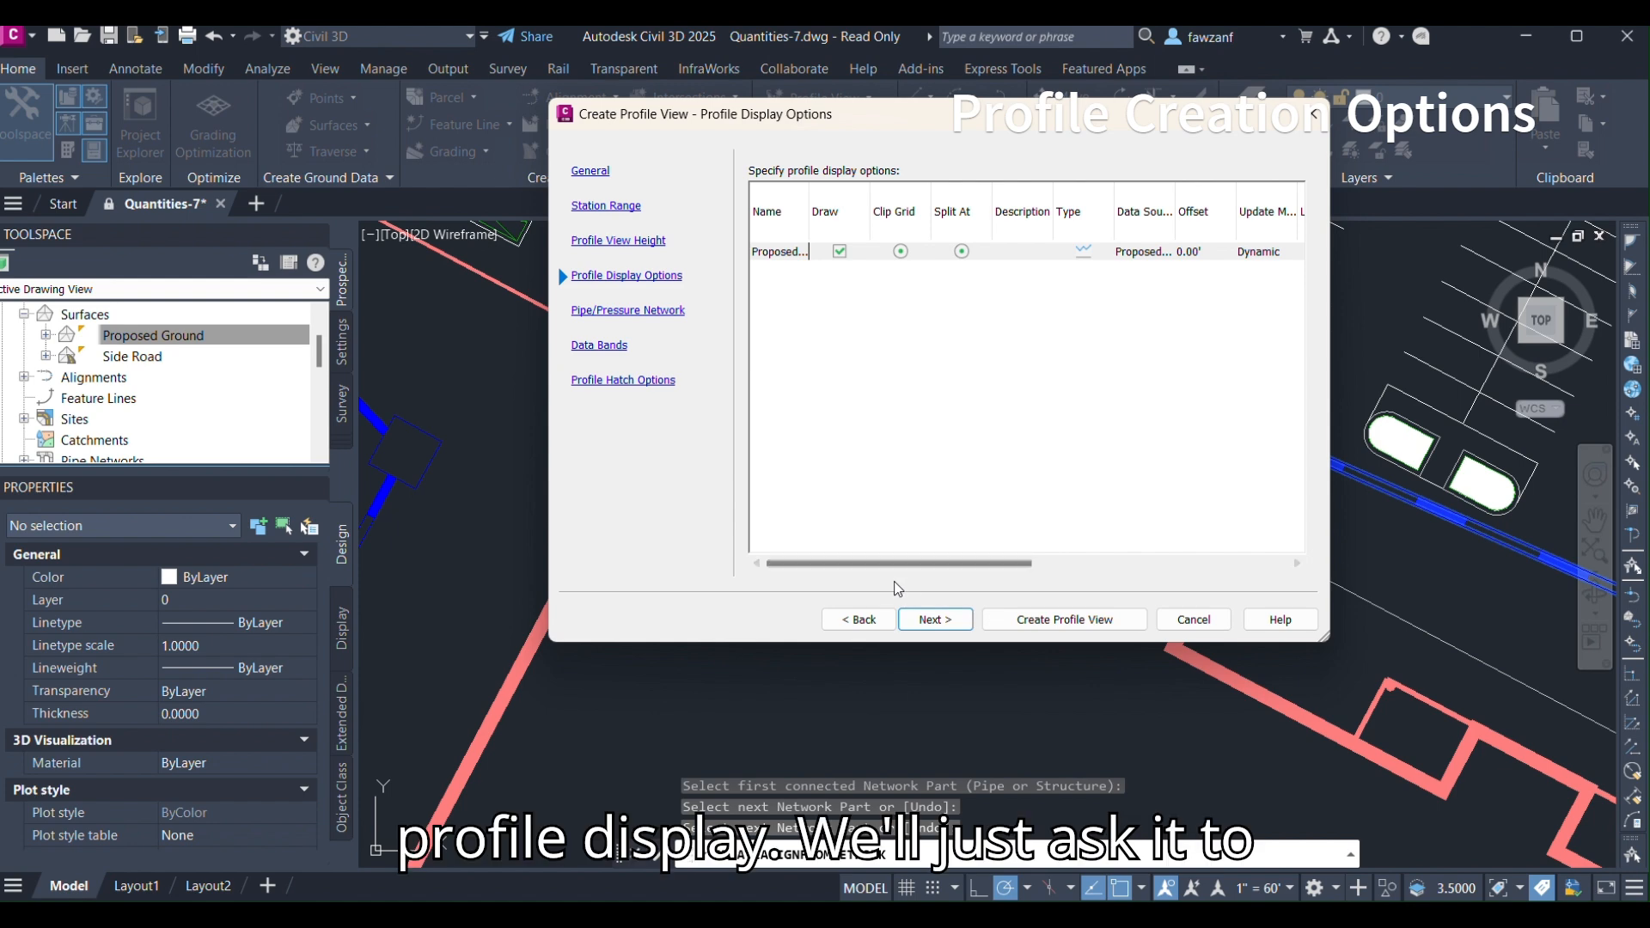
left_click(820, 209)
left_click_drag(808, 208, 869, 210)
left_click(940, 617)
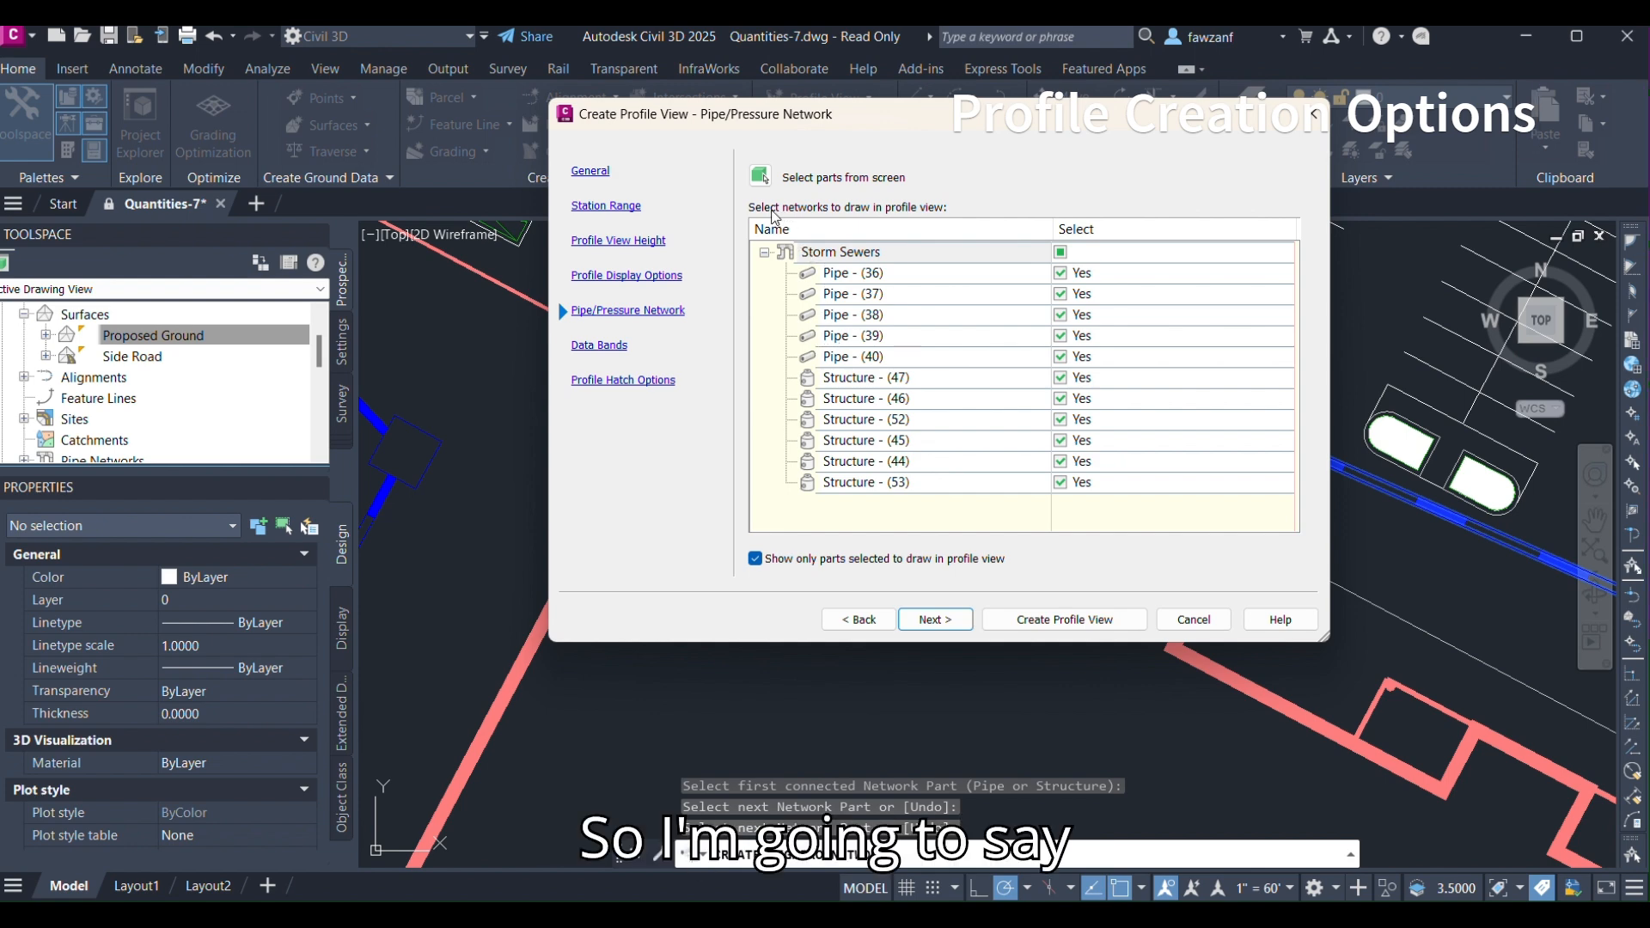
Clear the Storm Sewers network selection and start picking individual parts from the screen.
left_click(1061, 252)
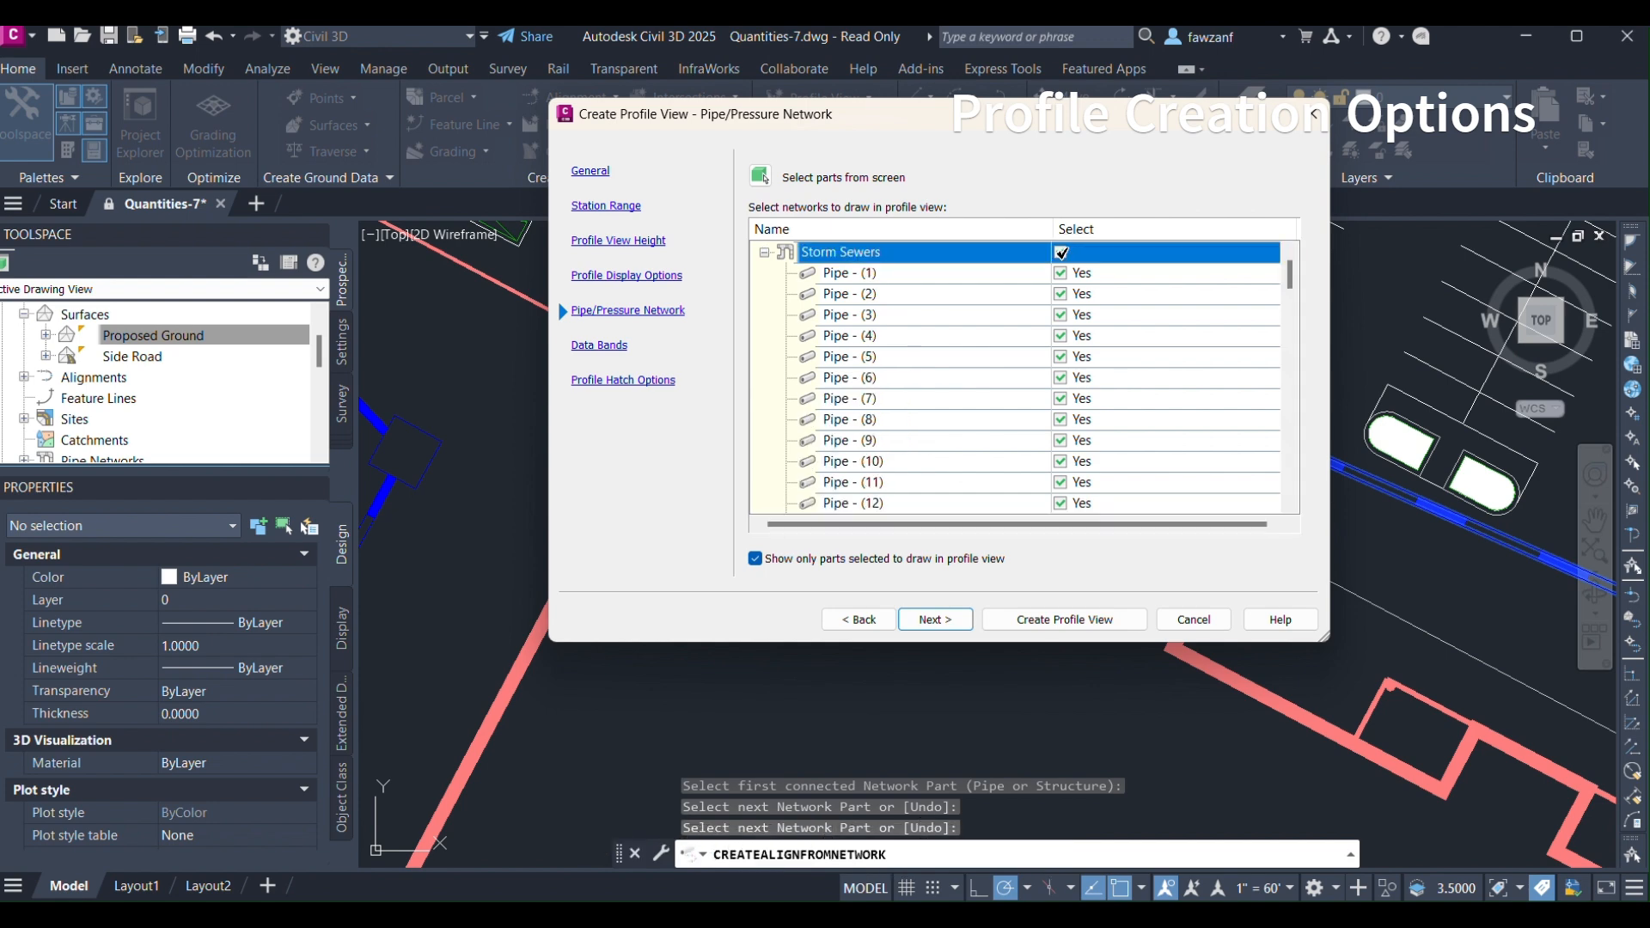
left_click(1061, 252)
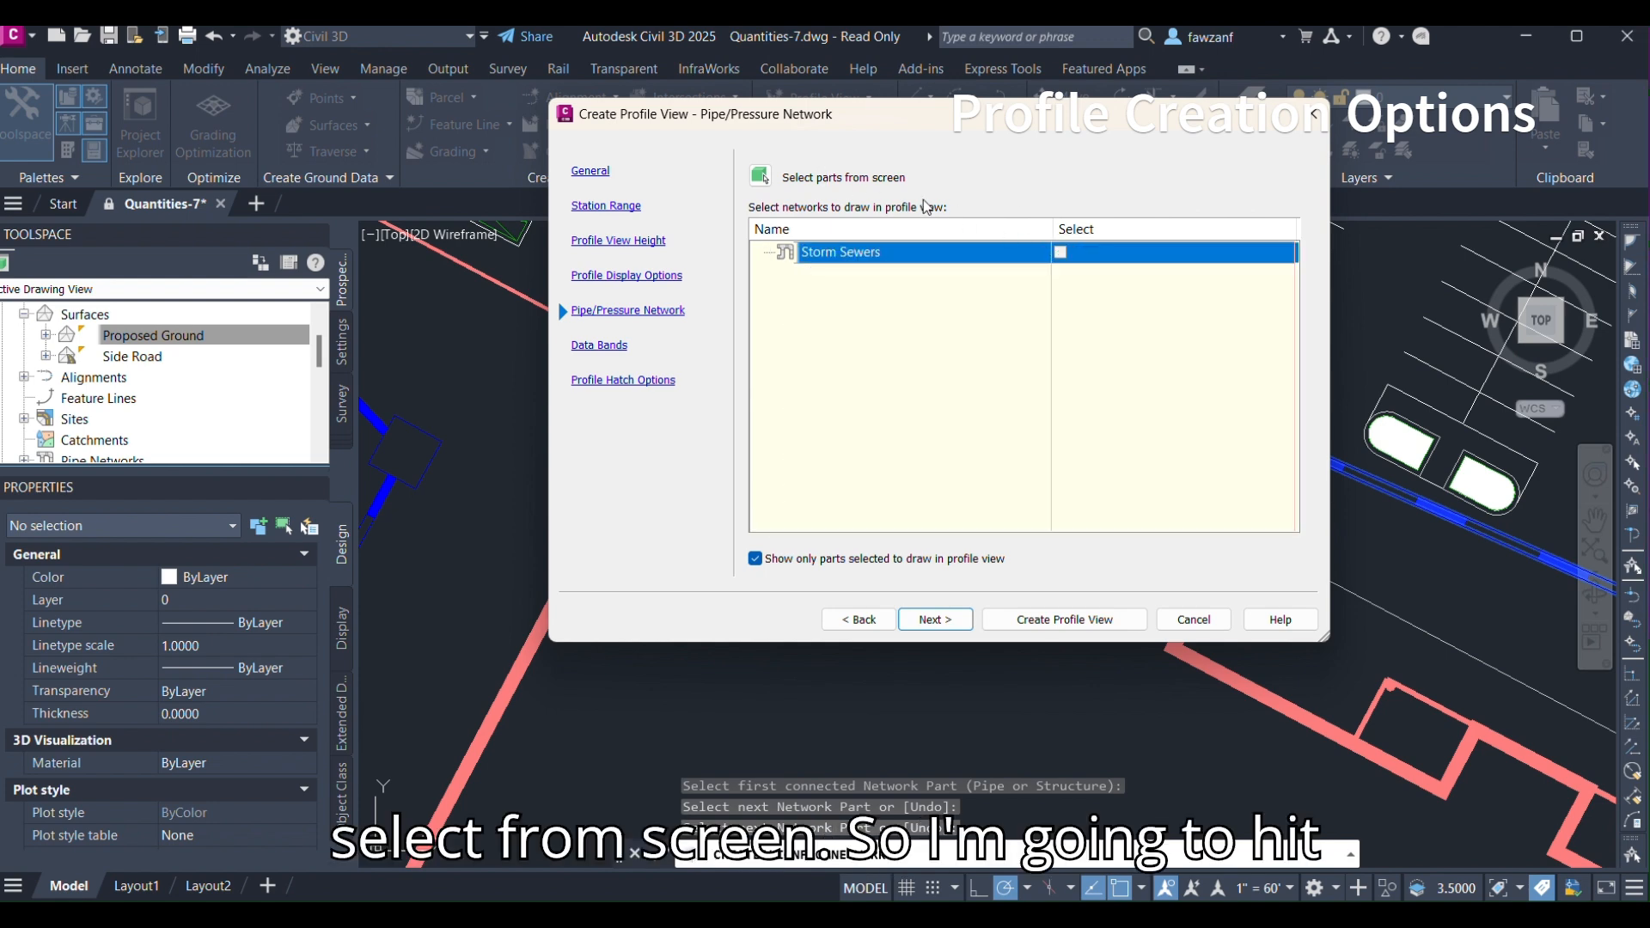
left_click(760, 176)
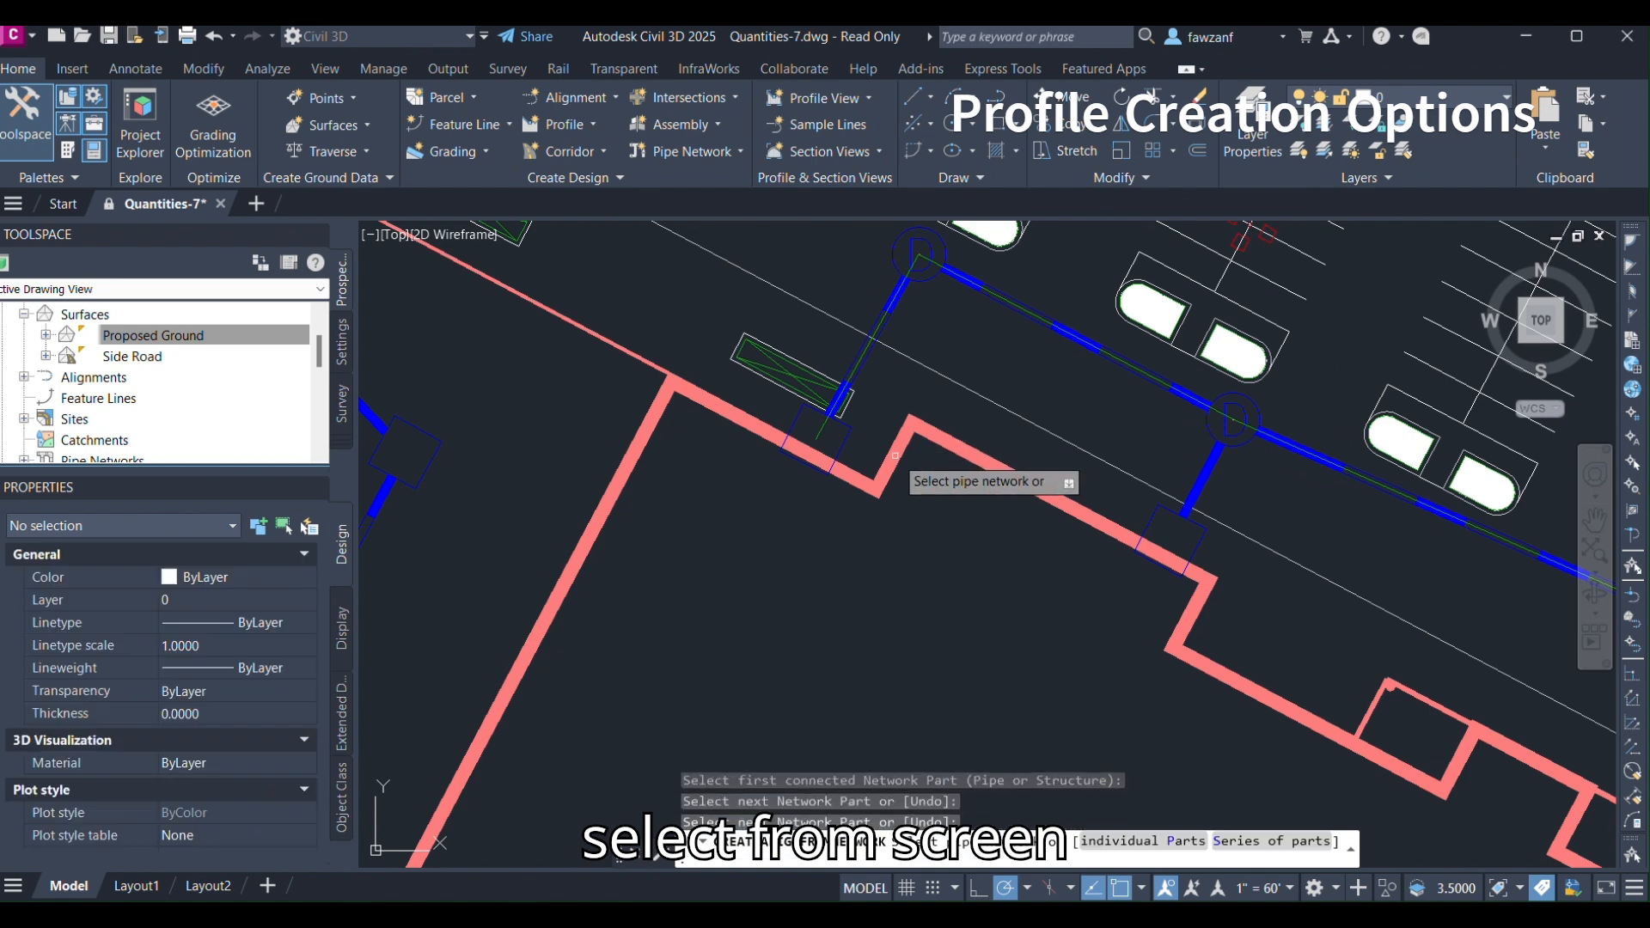
middle_click_drag(858, 460, 853, 422)
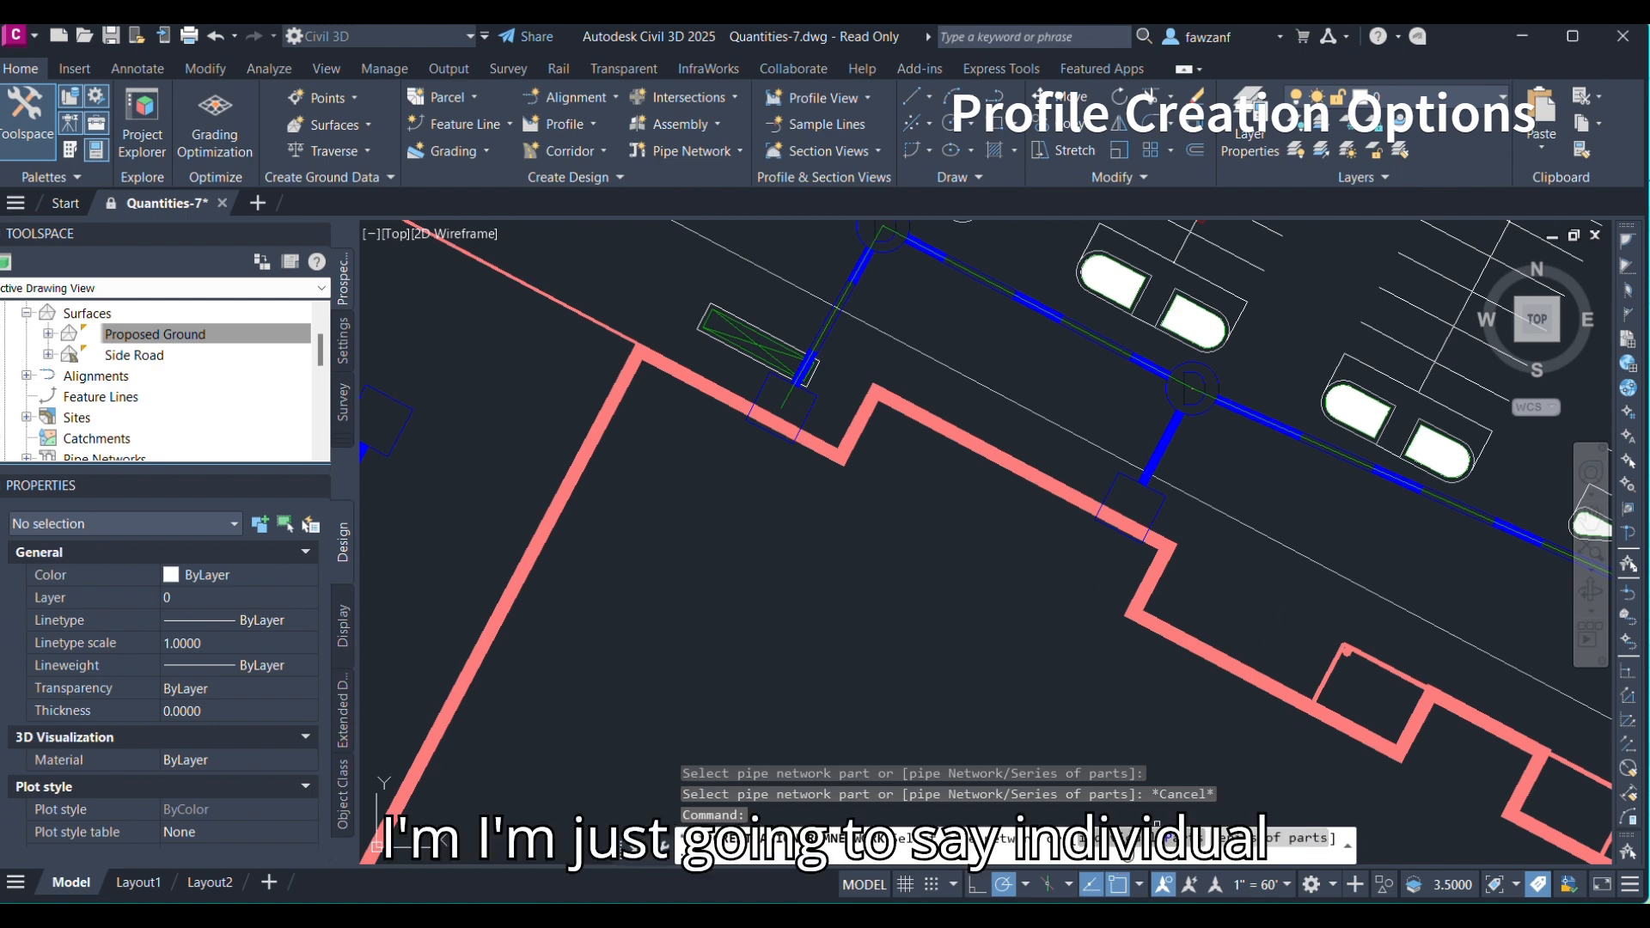
left_click(1156, 830)
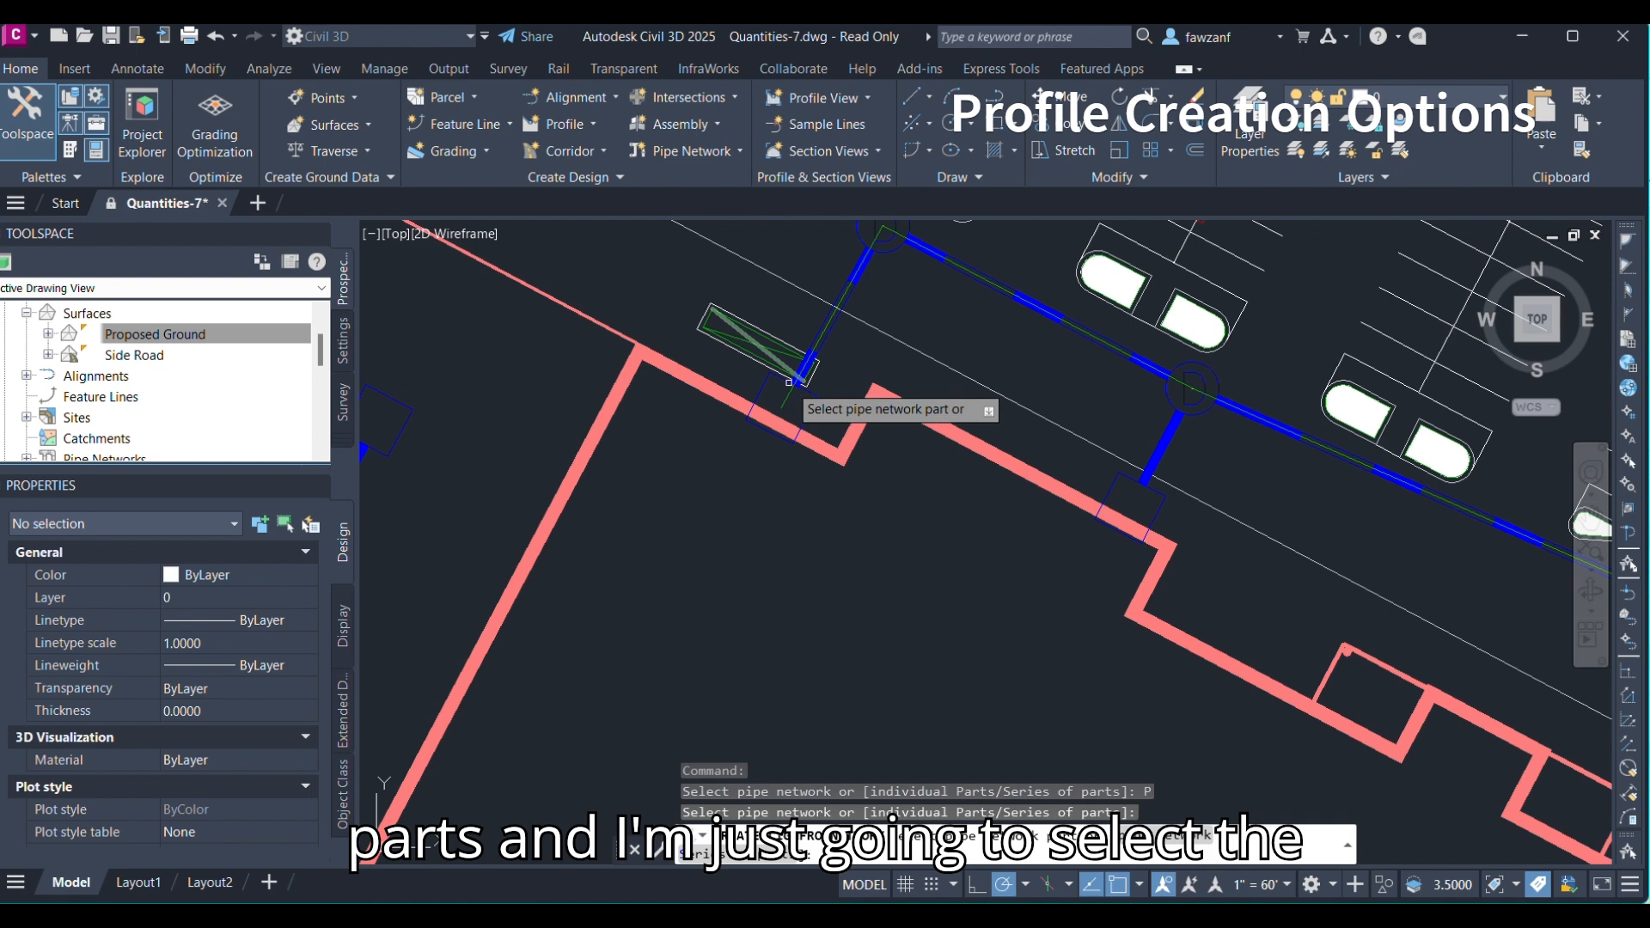
Pick the upstream inlet structure and the following pipes and structures along the storm sewer run.
left_click(806, 409)
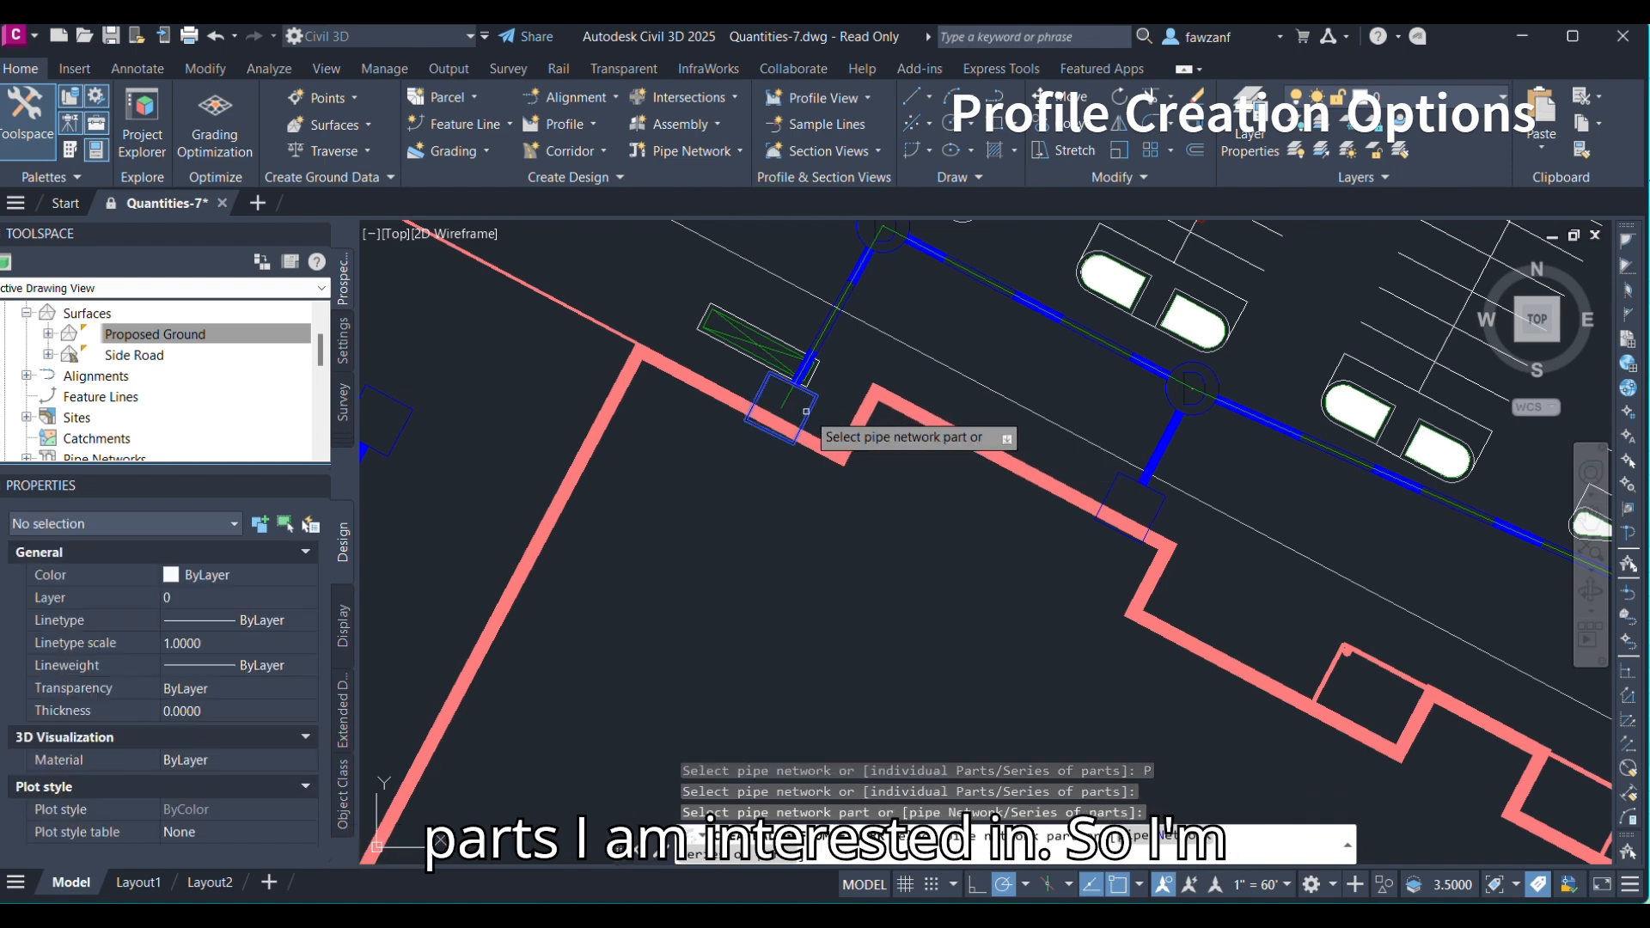
middle_click_drag(828, 363, 829, 406)
left_click(828, 393)
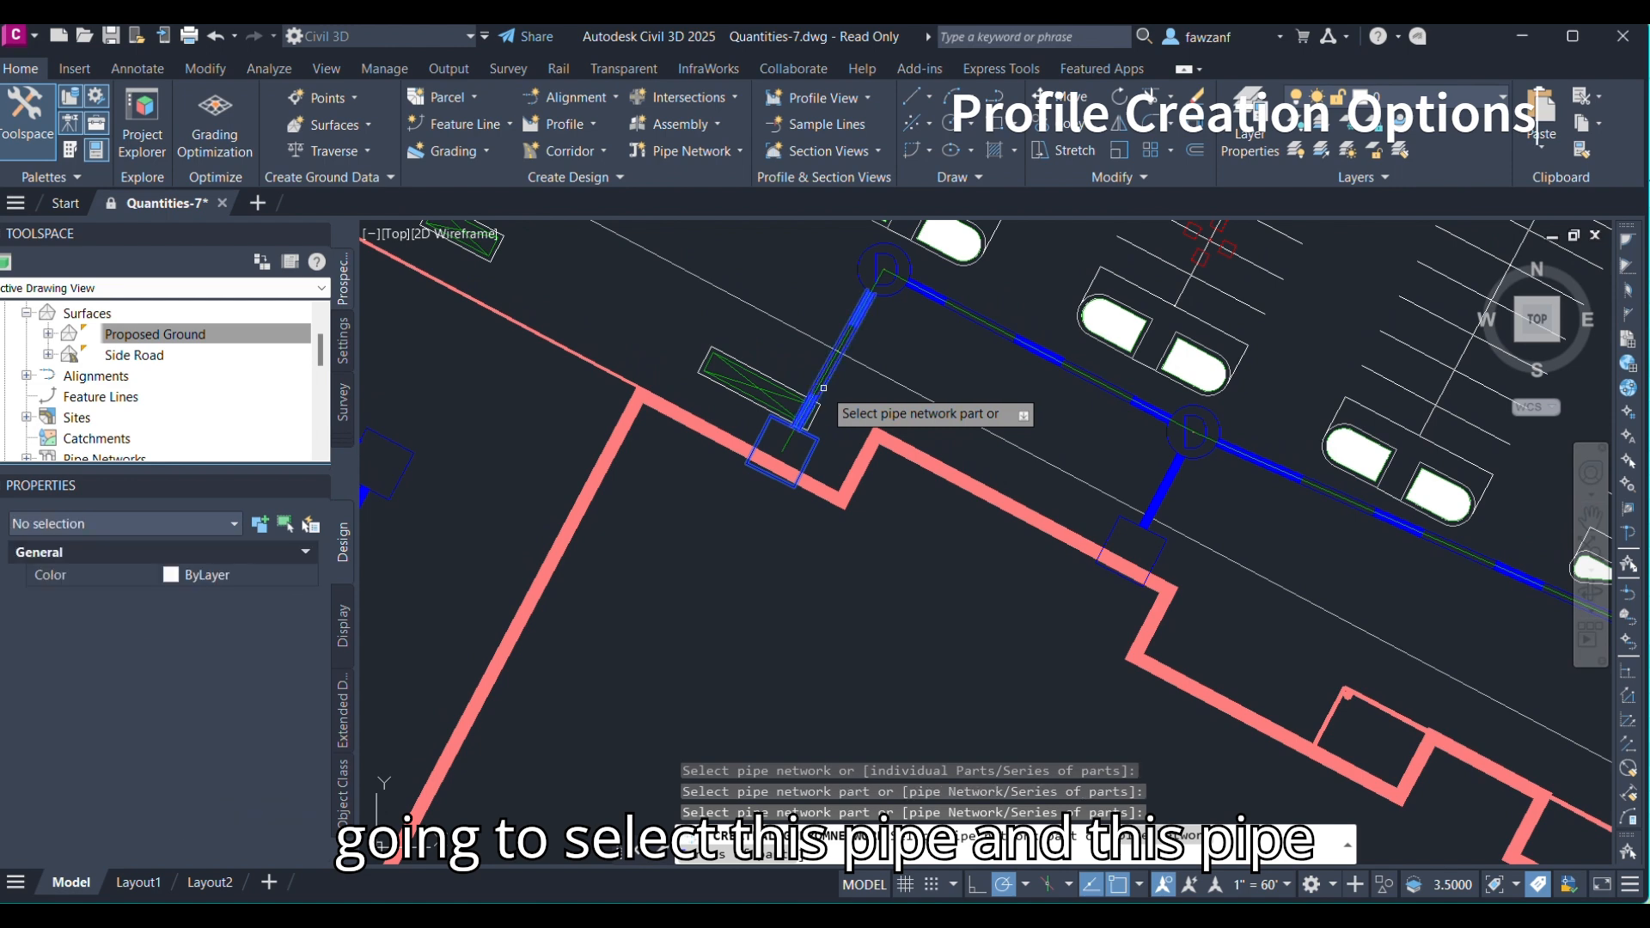
left_click(886, 295)
left_click(920, 293)
middle_click_drag(1147, 435, 943, 401)
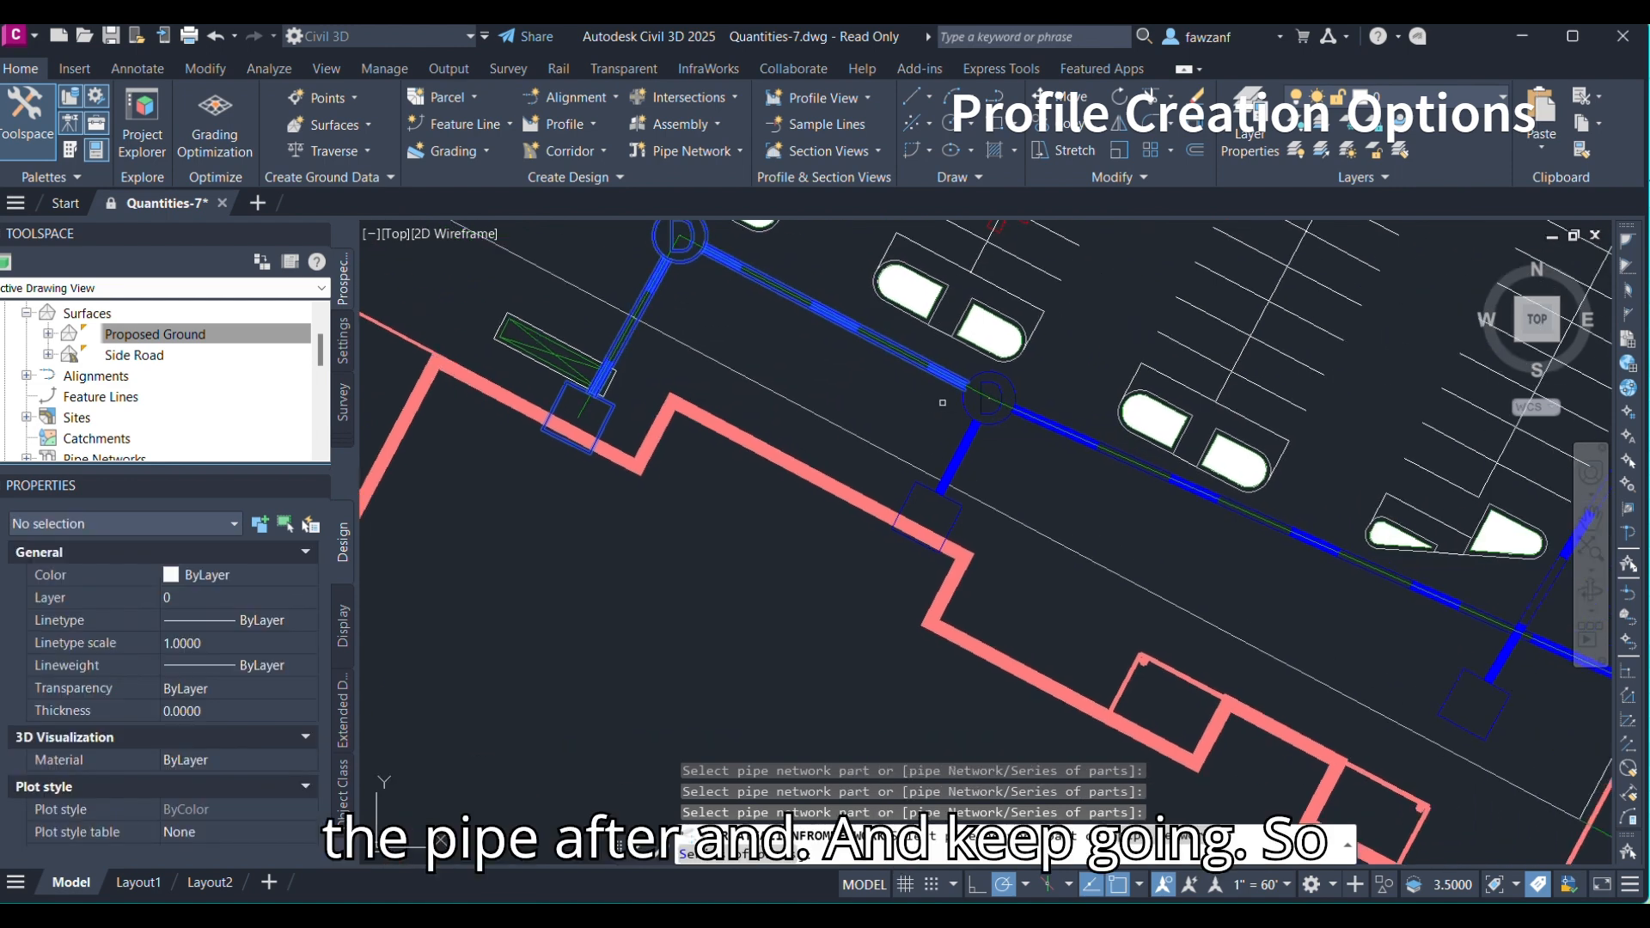
left_click(971, 404)
scroll(1047, 416, "up", 4)
left_click(1044, 418)
middle_click_drag(1178, 563, 777, 416)
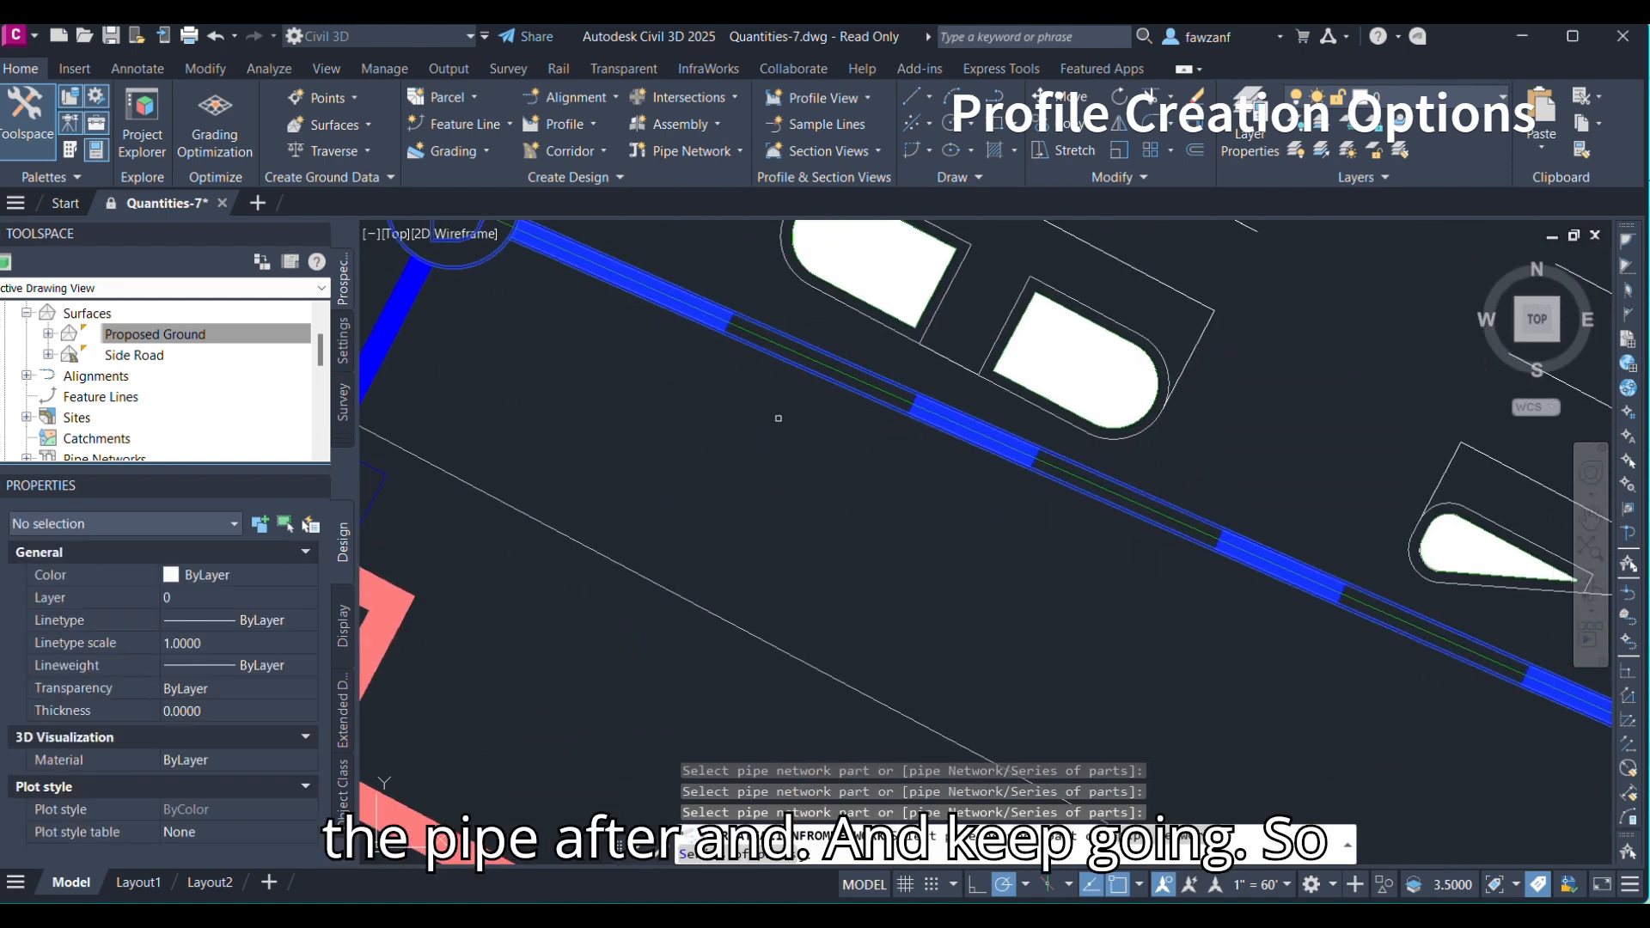
scroll(777, 416, "down", 4)
middle_click_drag(1203, 617, 836, 524)
scroll(883, 509, "up", 4)
left_click(965, 531)
Continue picking the remaining pipes and structures down to the outfall bulkhead and finish the selection.
middle_click_drag(1057, 615, 907, 513)
left_click(947, 478)
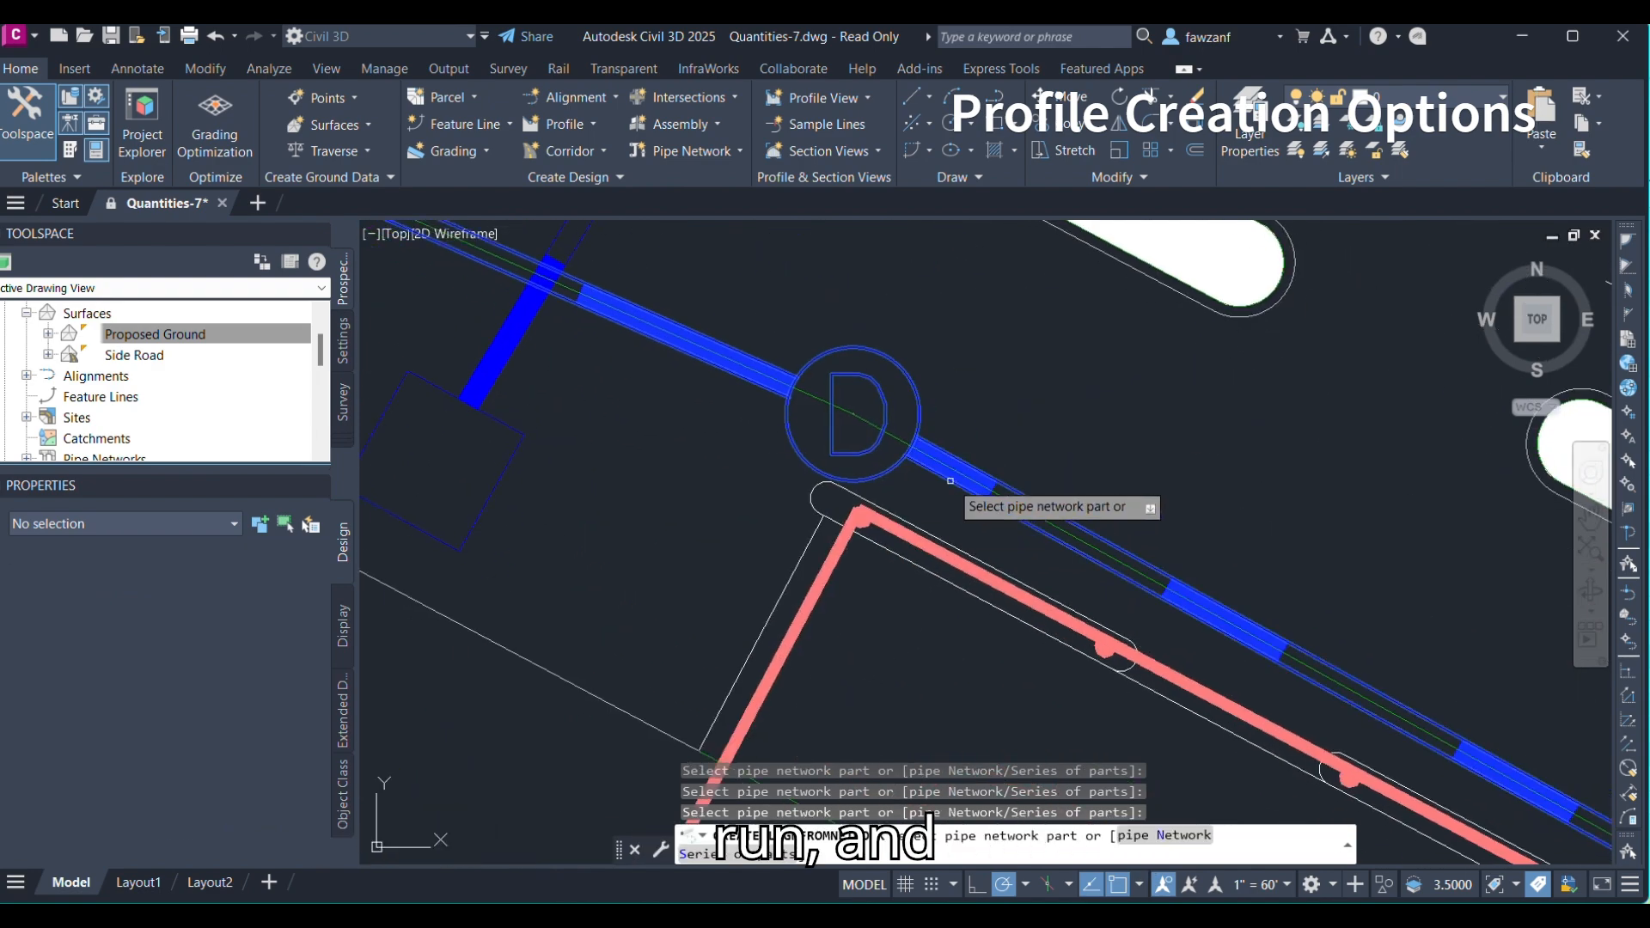
scroll(948, 478, "down", 2)
middle_click_drag(1327, 719, 1043, 587)
scroll(1043, 586, "down", 2)
middle_click_drag(1187, 691, 943, 548)
scroll(1021, 554, "up", 2)
left_click(1017, 585)
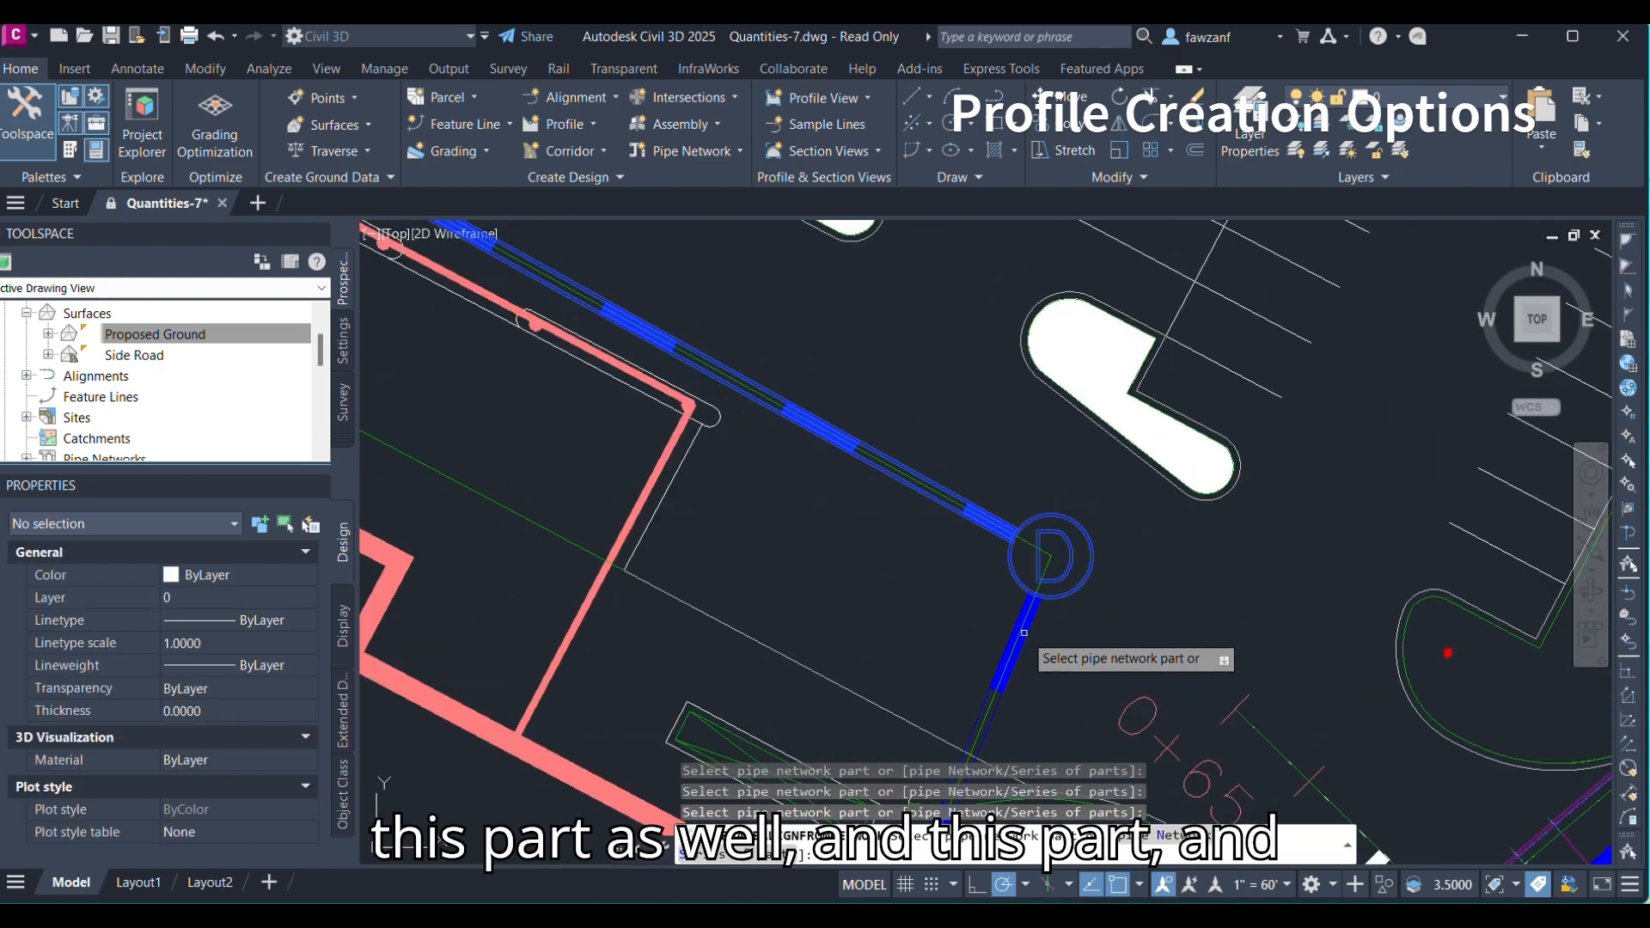
left_click(1024, 633)
middle_click_drag(1005, 666, 987, 371)
middle_click_drag(958, 693, 978, 312)
scroll(954, 331, "down", 4)
scroll(795, 515, "up", 5)
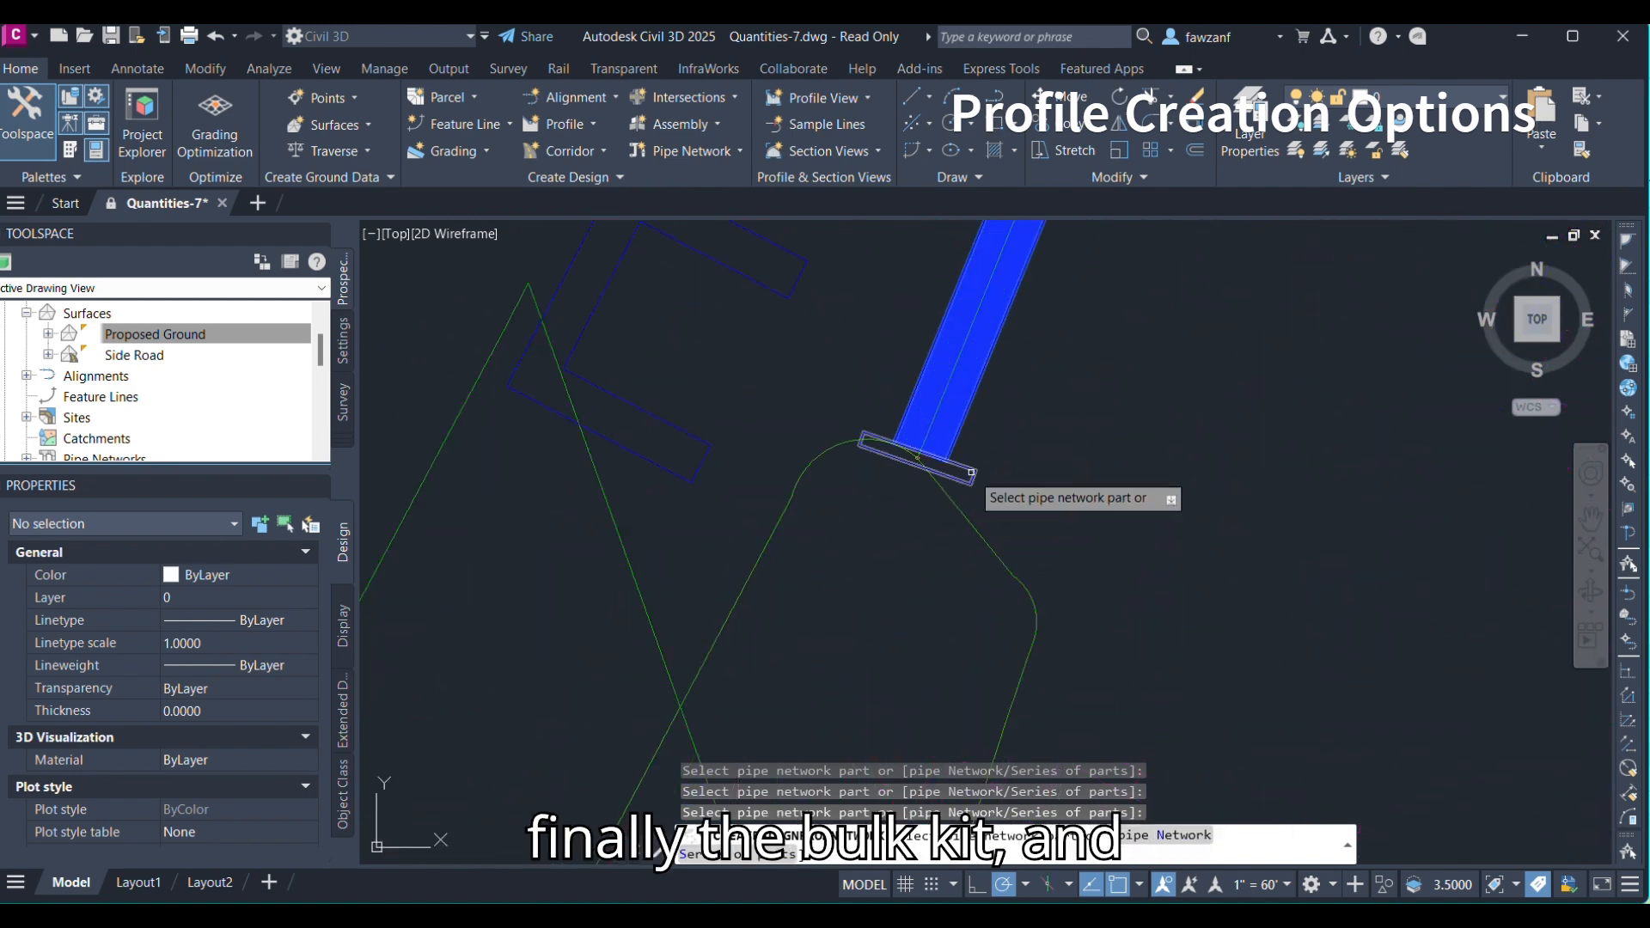
left_click(972, 471)
key("Return")
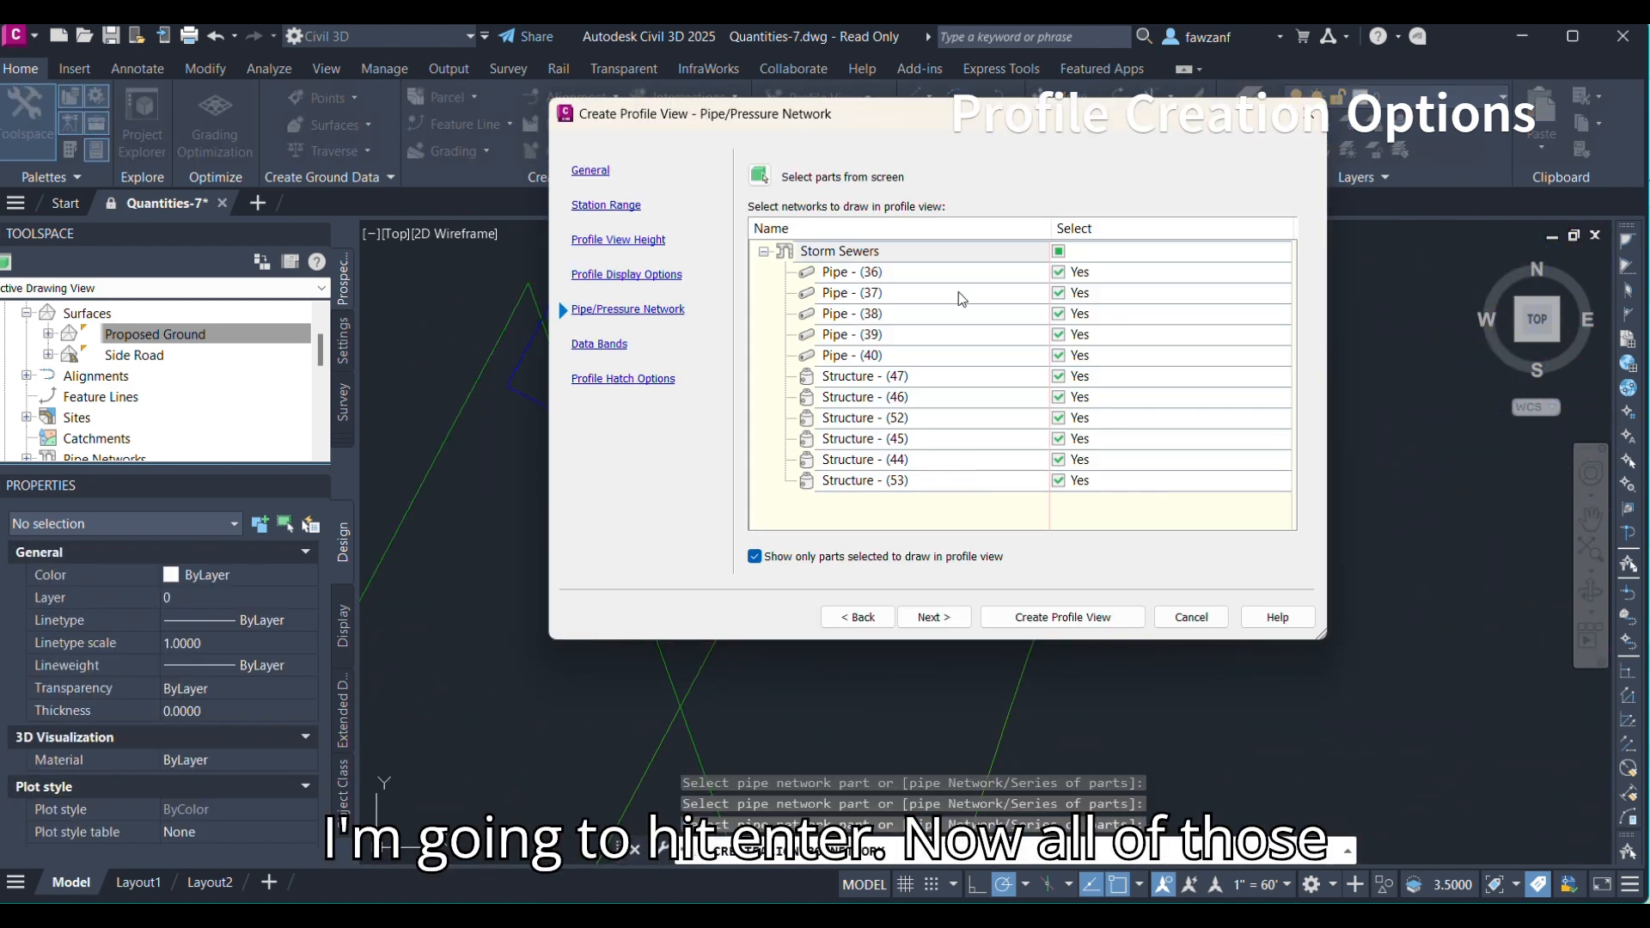
Create the profile view and place its origin in empty space west of the site.
left_click(939, 619)
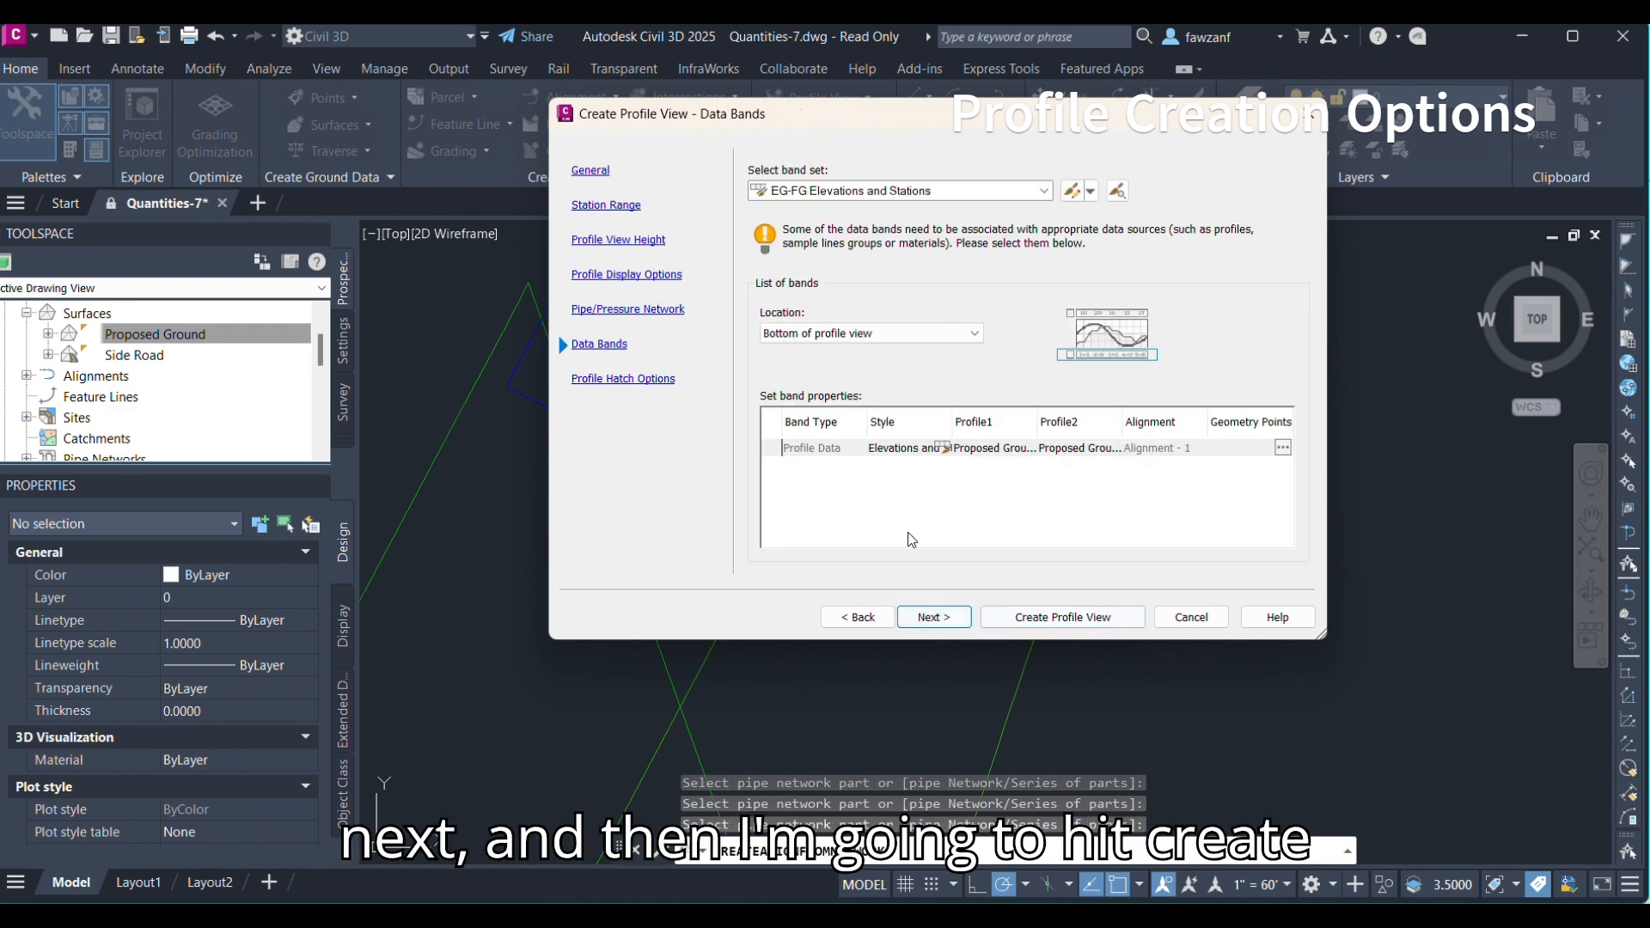
left_click(1063, 617)
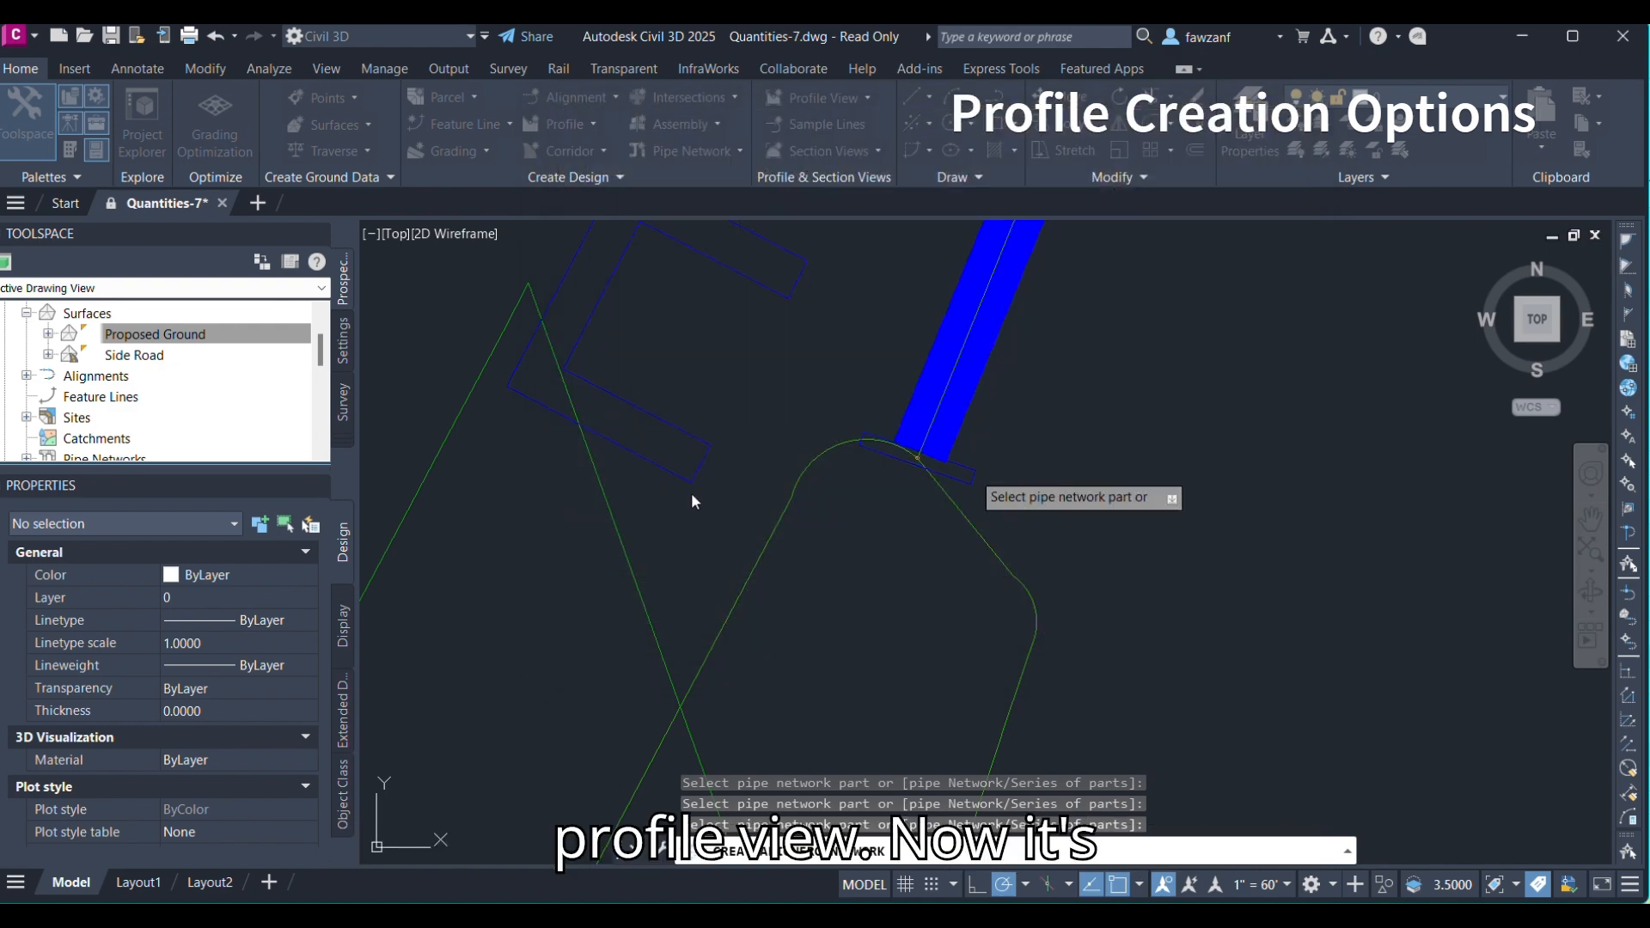
scroll(599, 438, "down", 5)
scroll(599, 439, "down", 2)
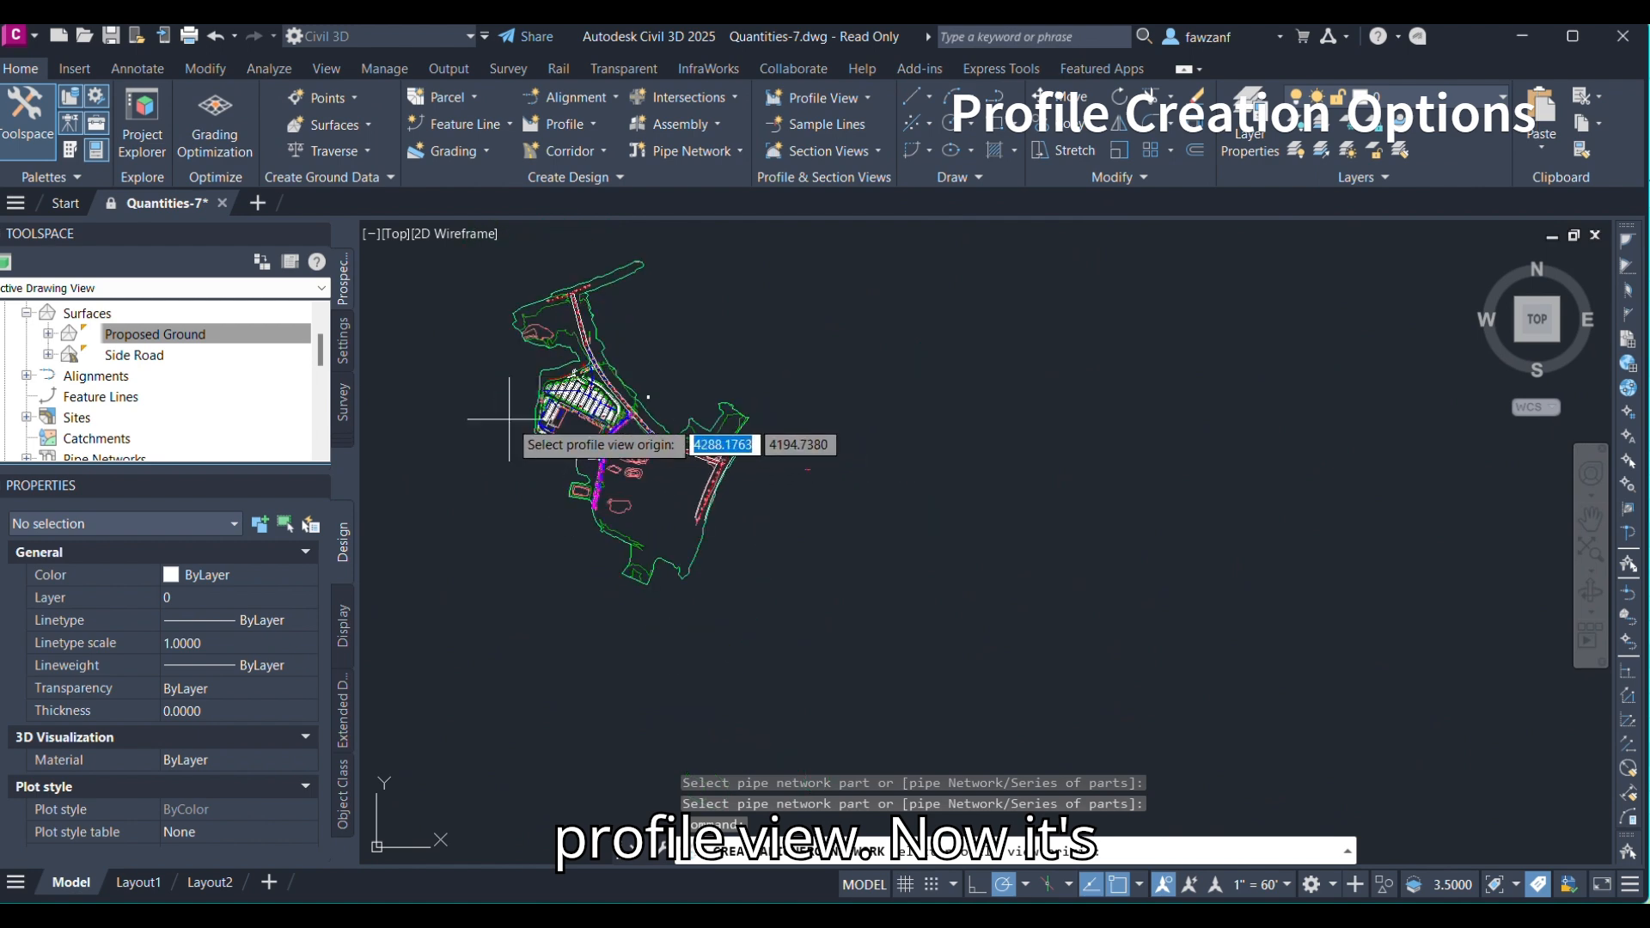
middle_click_drag(589, 430, 947, 474)
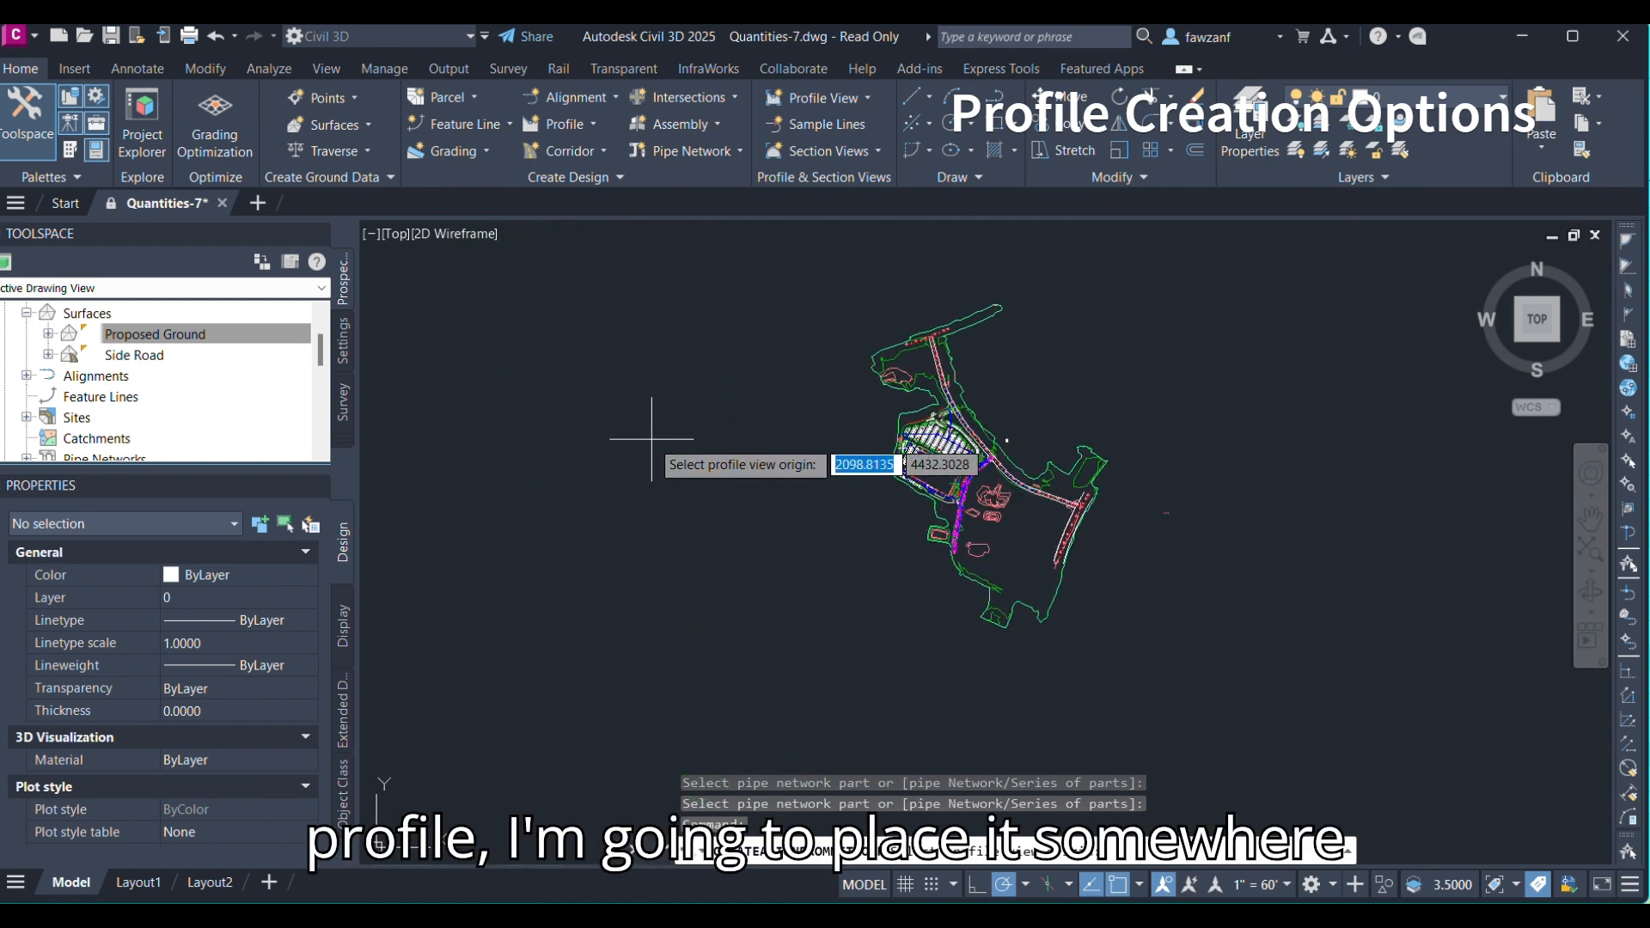
left_click(550, 398)
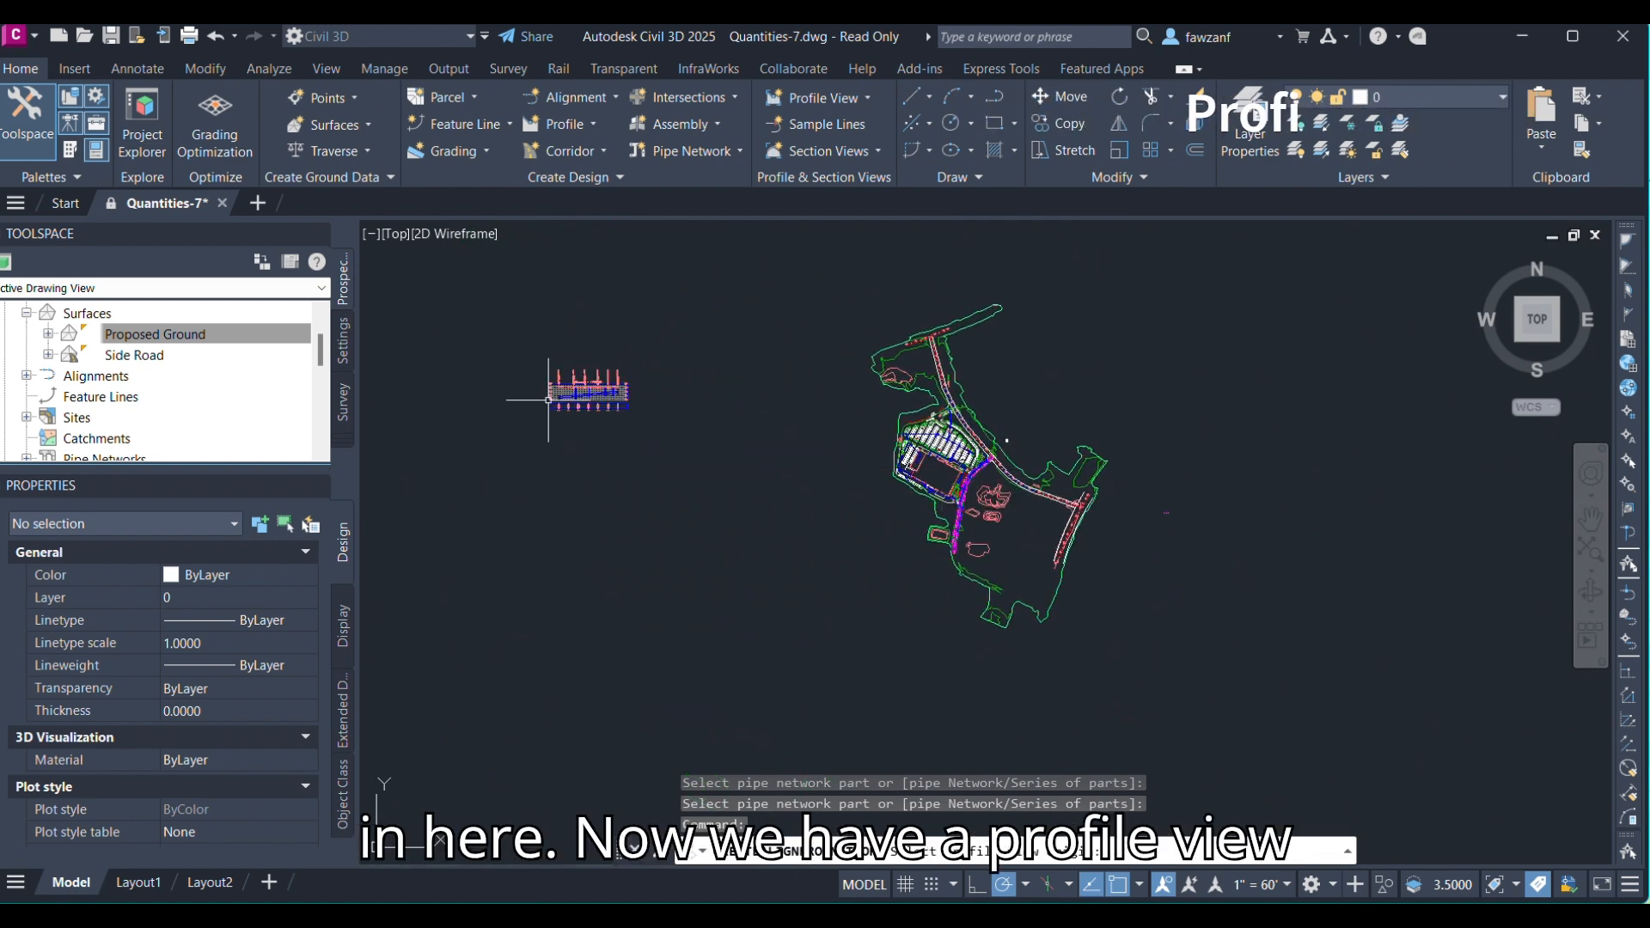
Delete the grade break labels and the grade labels from the surface profile in the profile view.
scroll(631, 312, "up", 6)
scroll(626, 316, "up", 2)
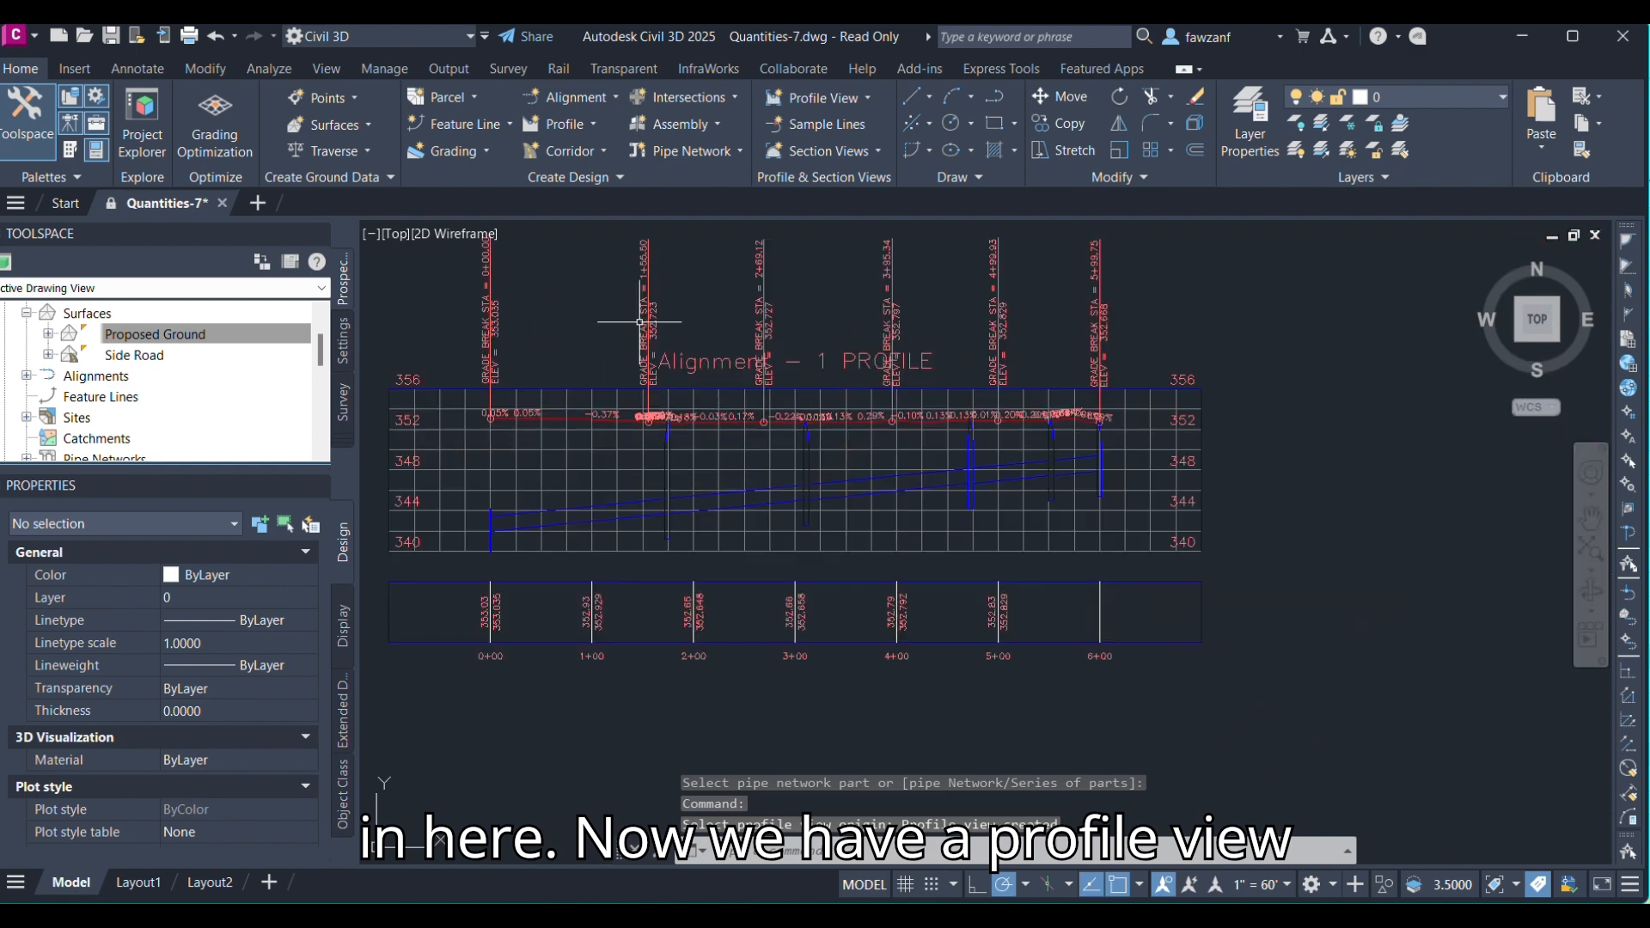
left_click(647, 307)
key("Delete")
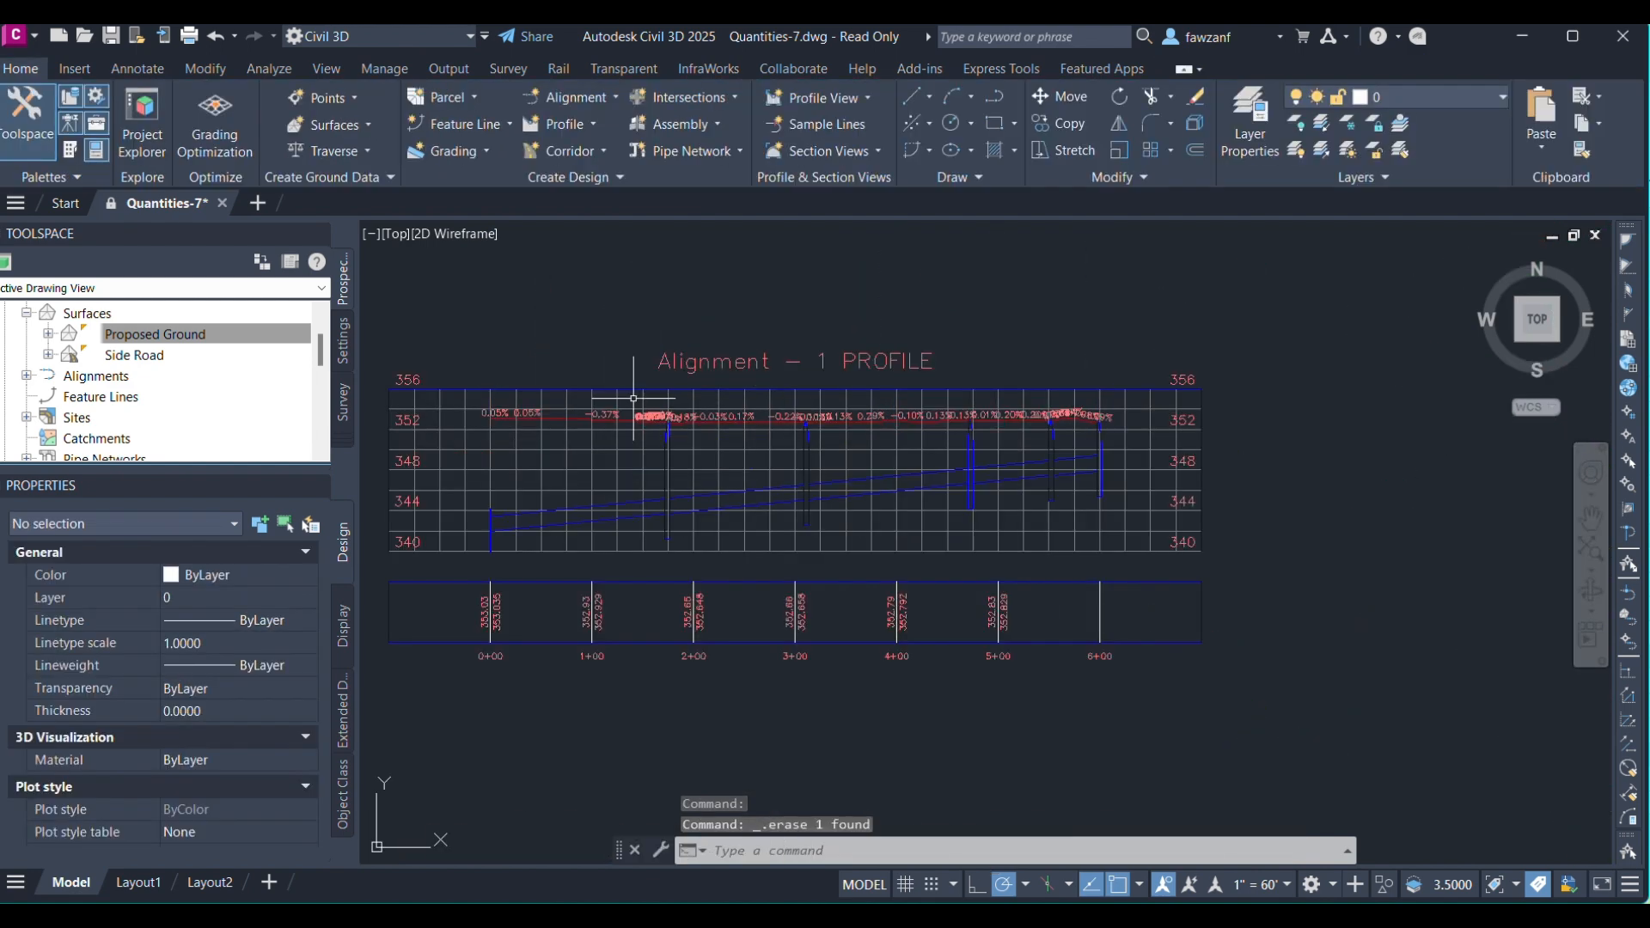
scroll(593, 421, "up", 4)
left_click(599, 421)
key("Delete")
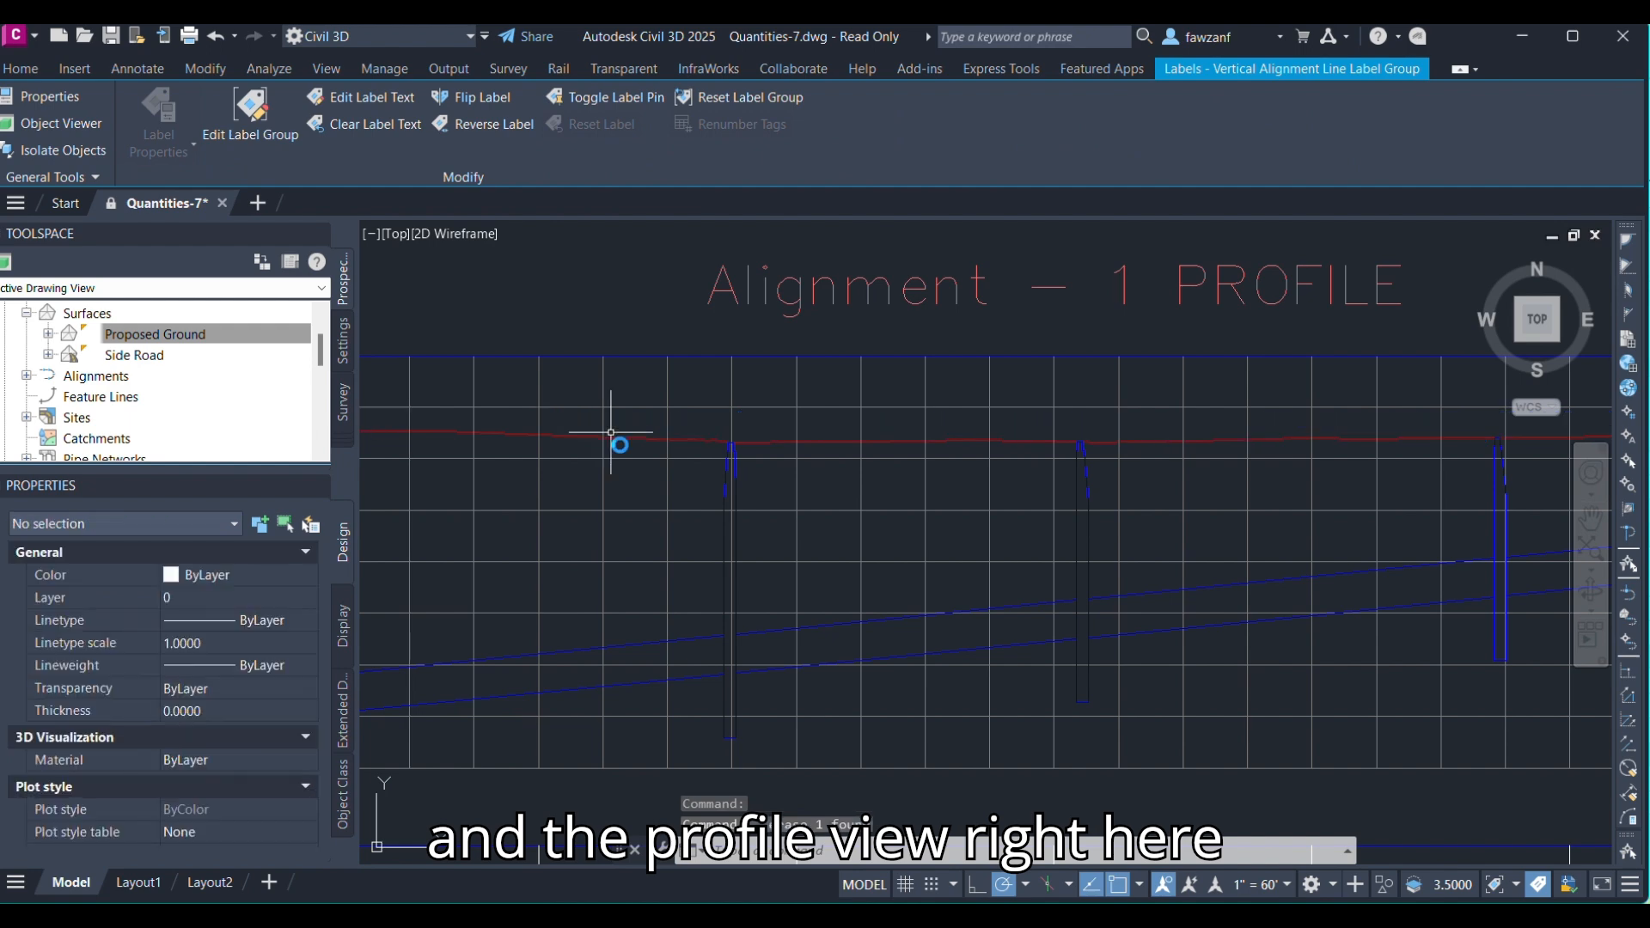
Examine the surface profile and the pipes and structures drawn in the profile view.
scroll(746, 489, "down", 3)
scroll(736, 559, "up", 2)
middle_click_drag(969, 537, 722, 573)
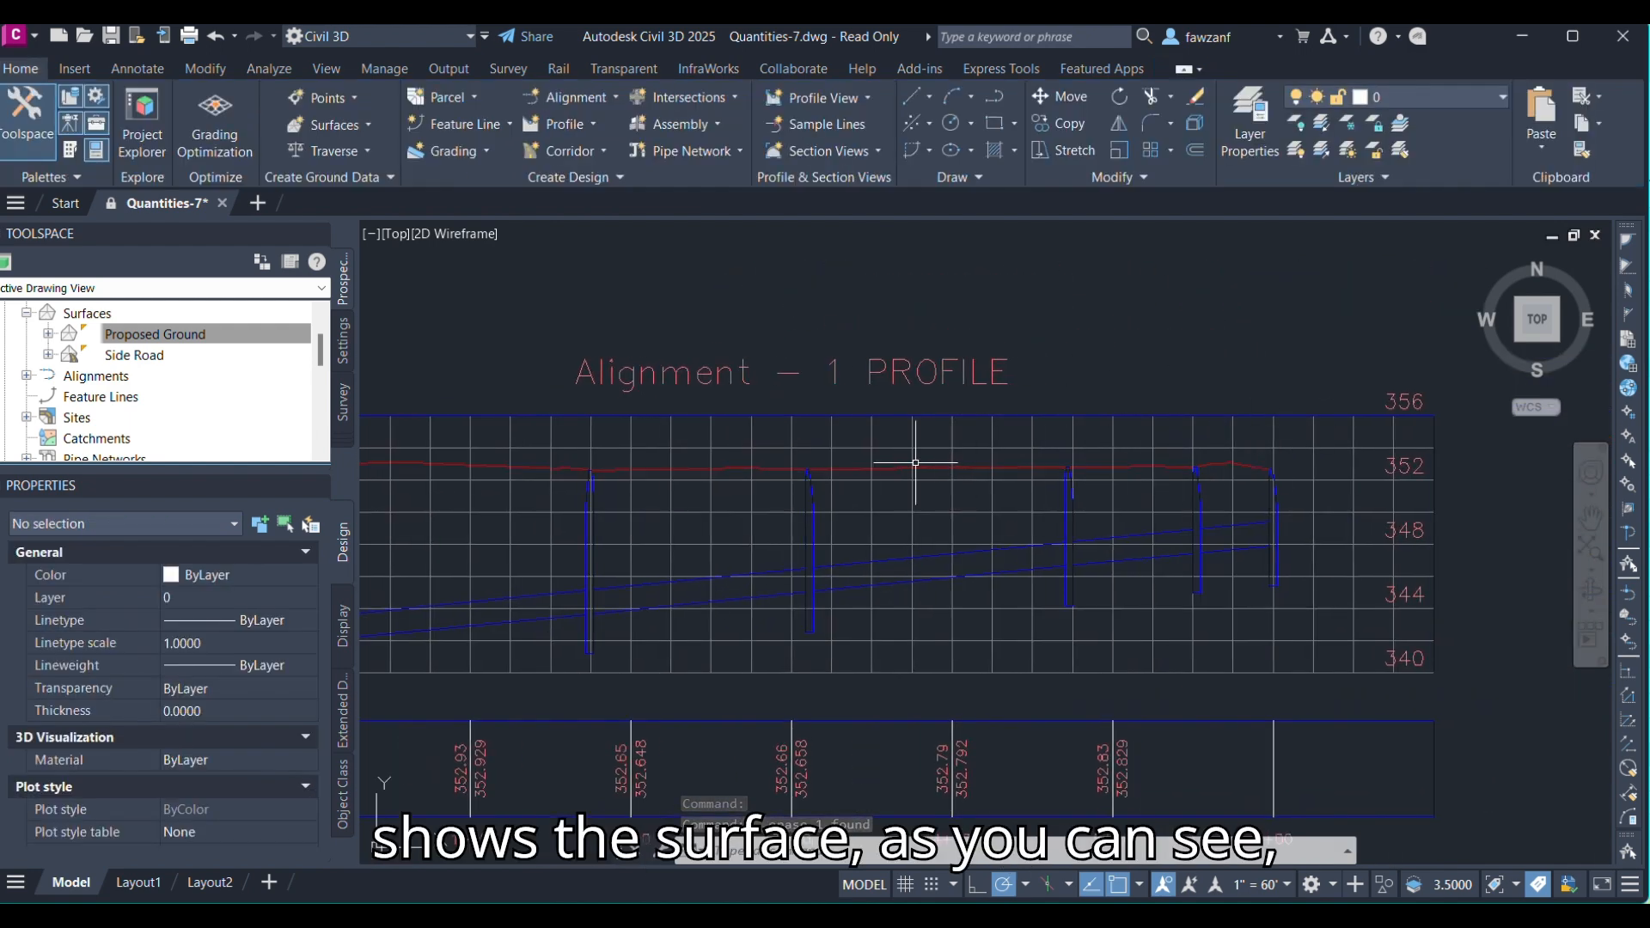
scroll(1278, 509, "up", 3)
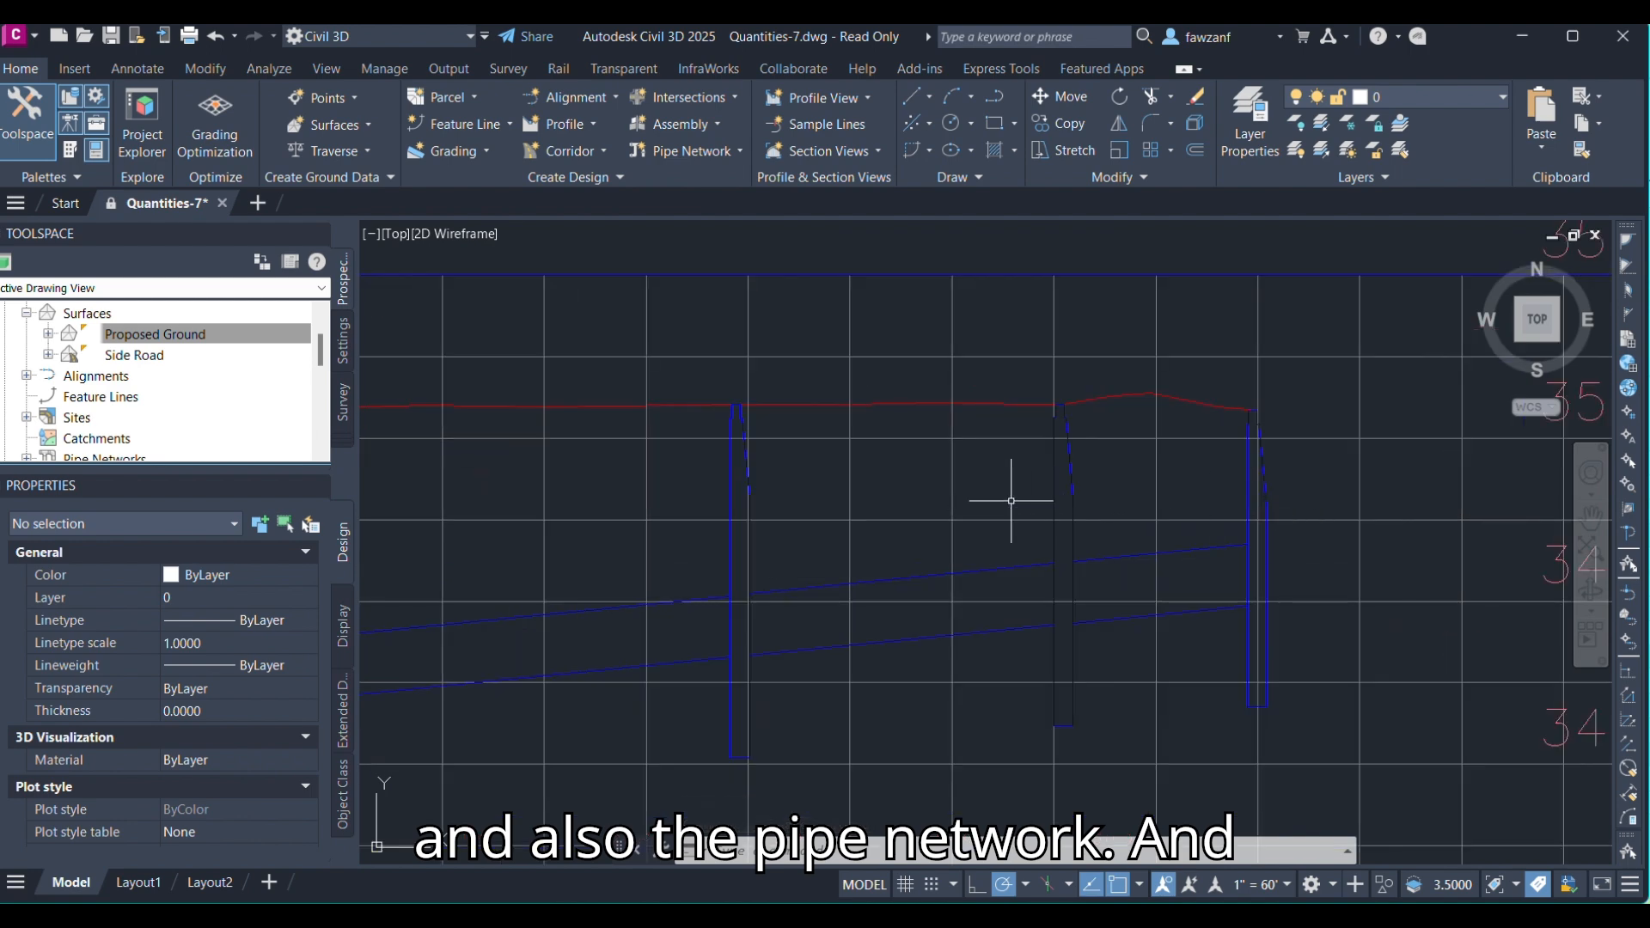
scroll(645, 405, "up", 3)
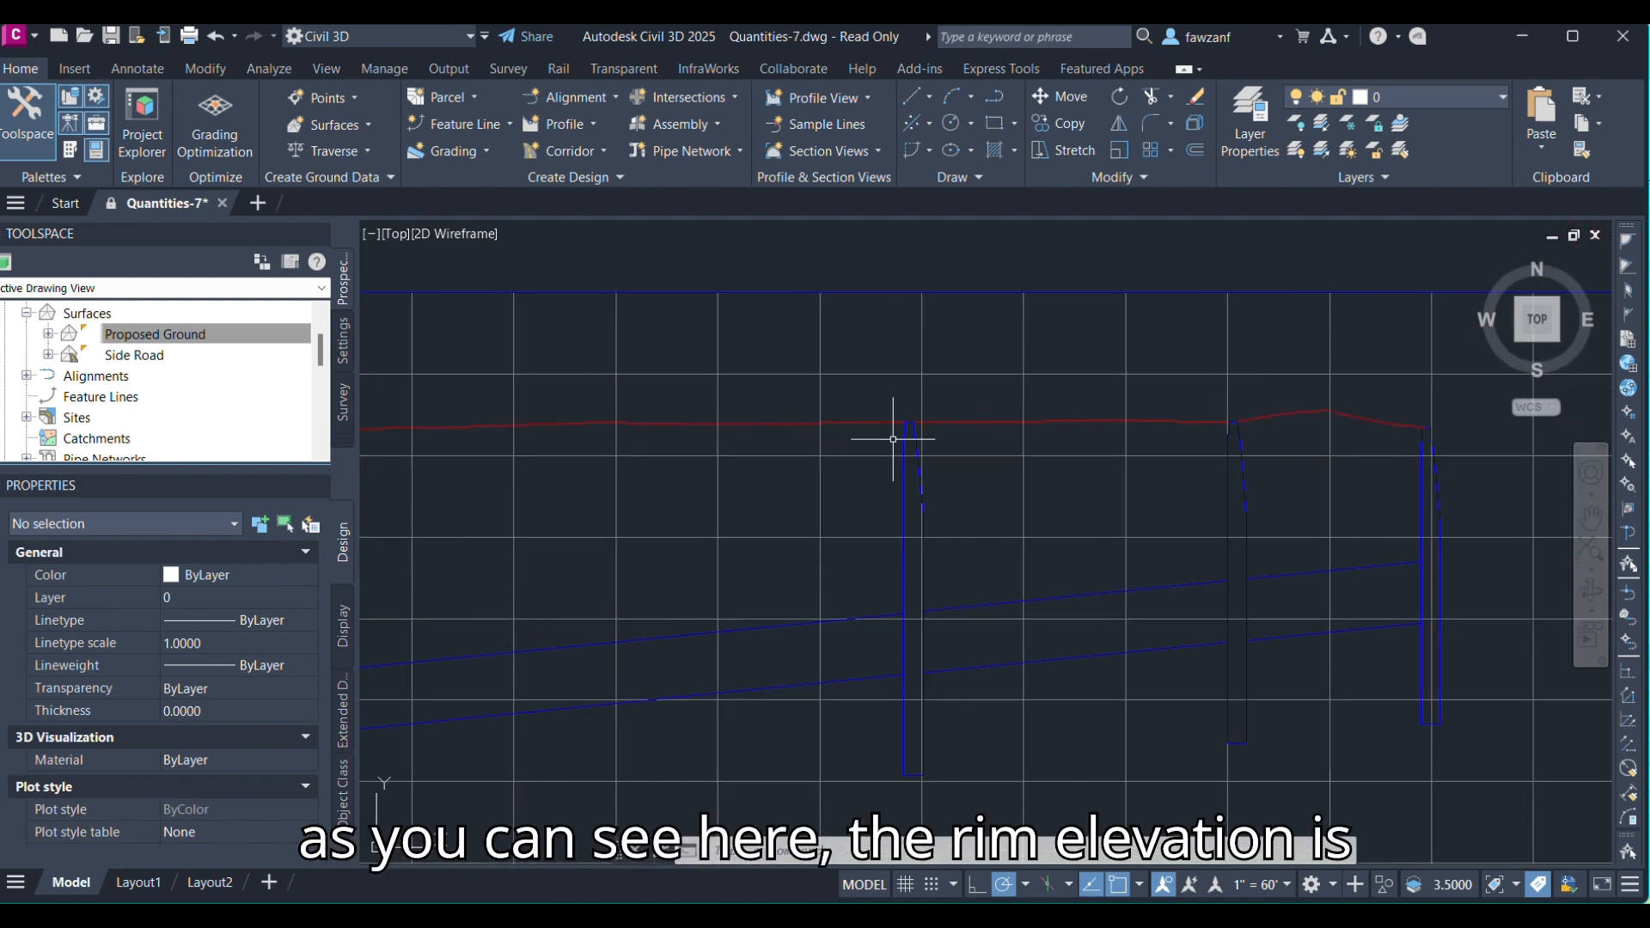
scroll(962, 391, "down", 4)
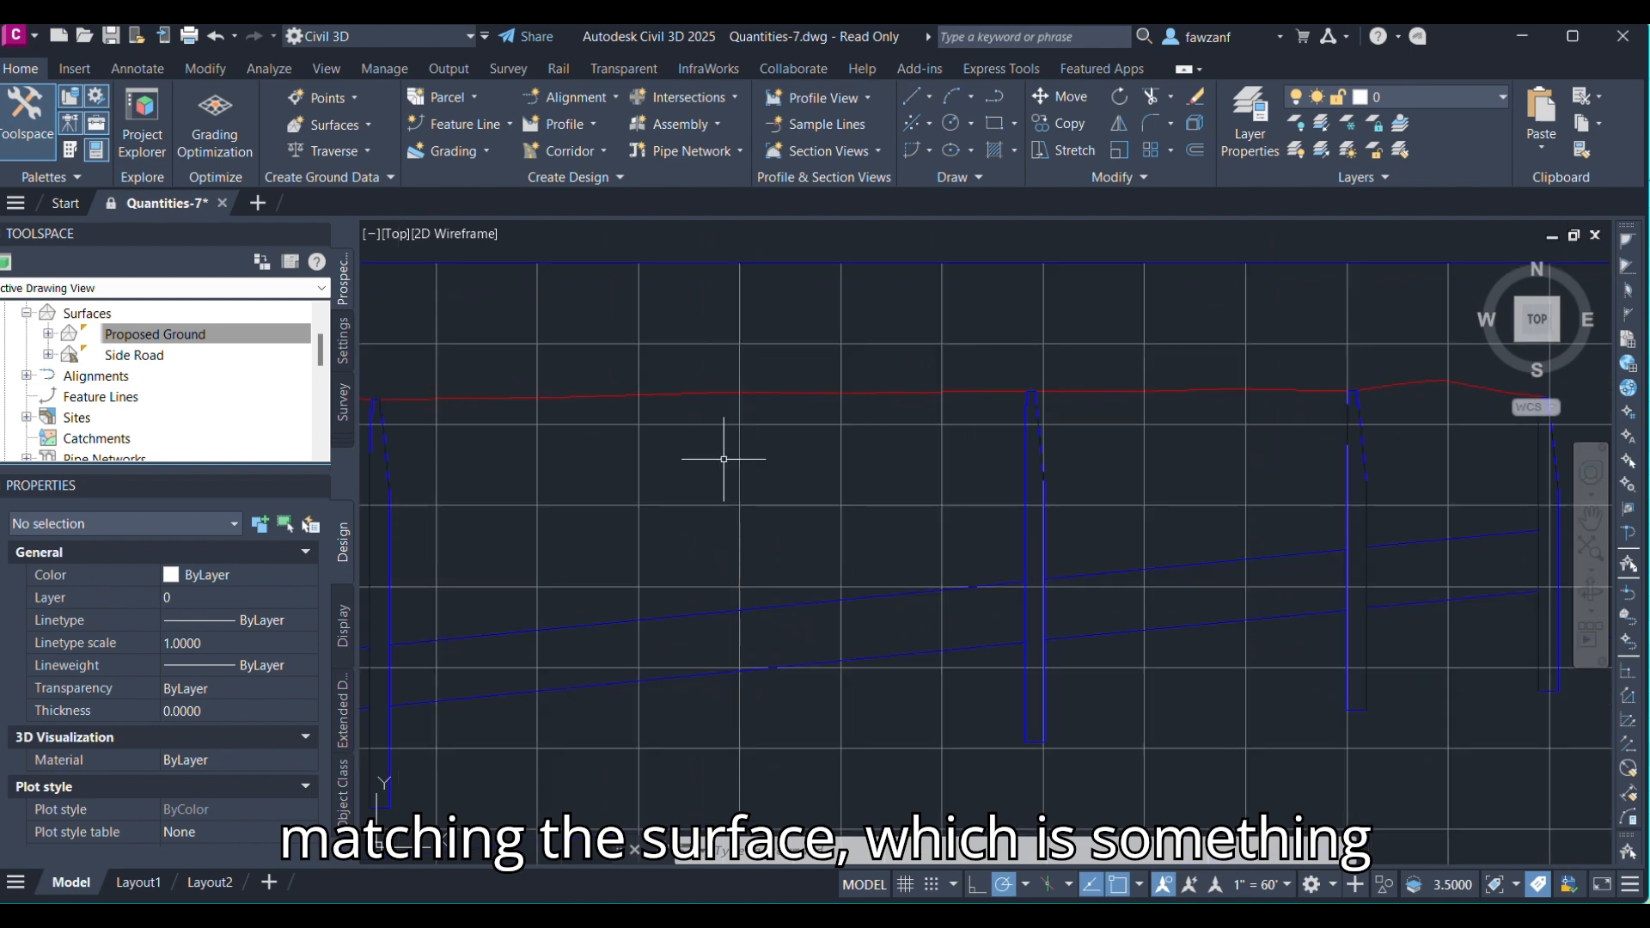
middle_click_drag(726, 457, 1050, 440)
scroll(996, 498, "down", 4)
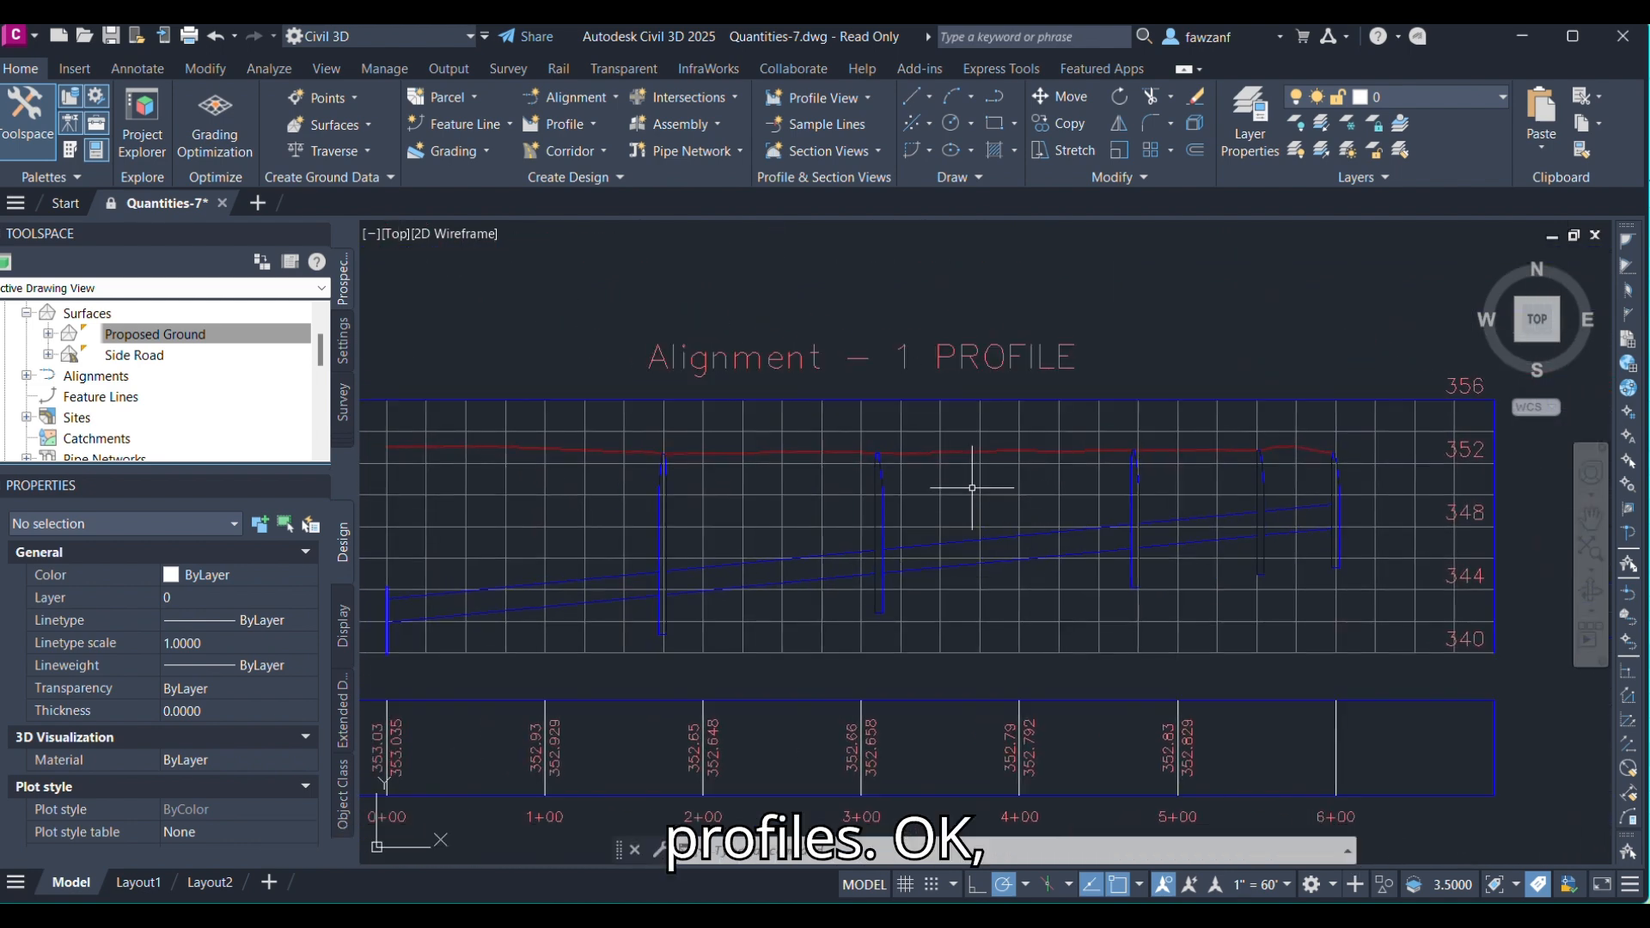
Split the model space into two vertical viewports.
scroll(1028, 541, "down", 4)
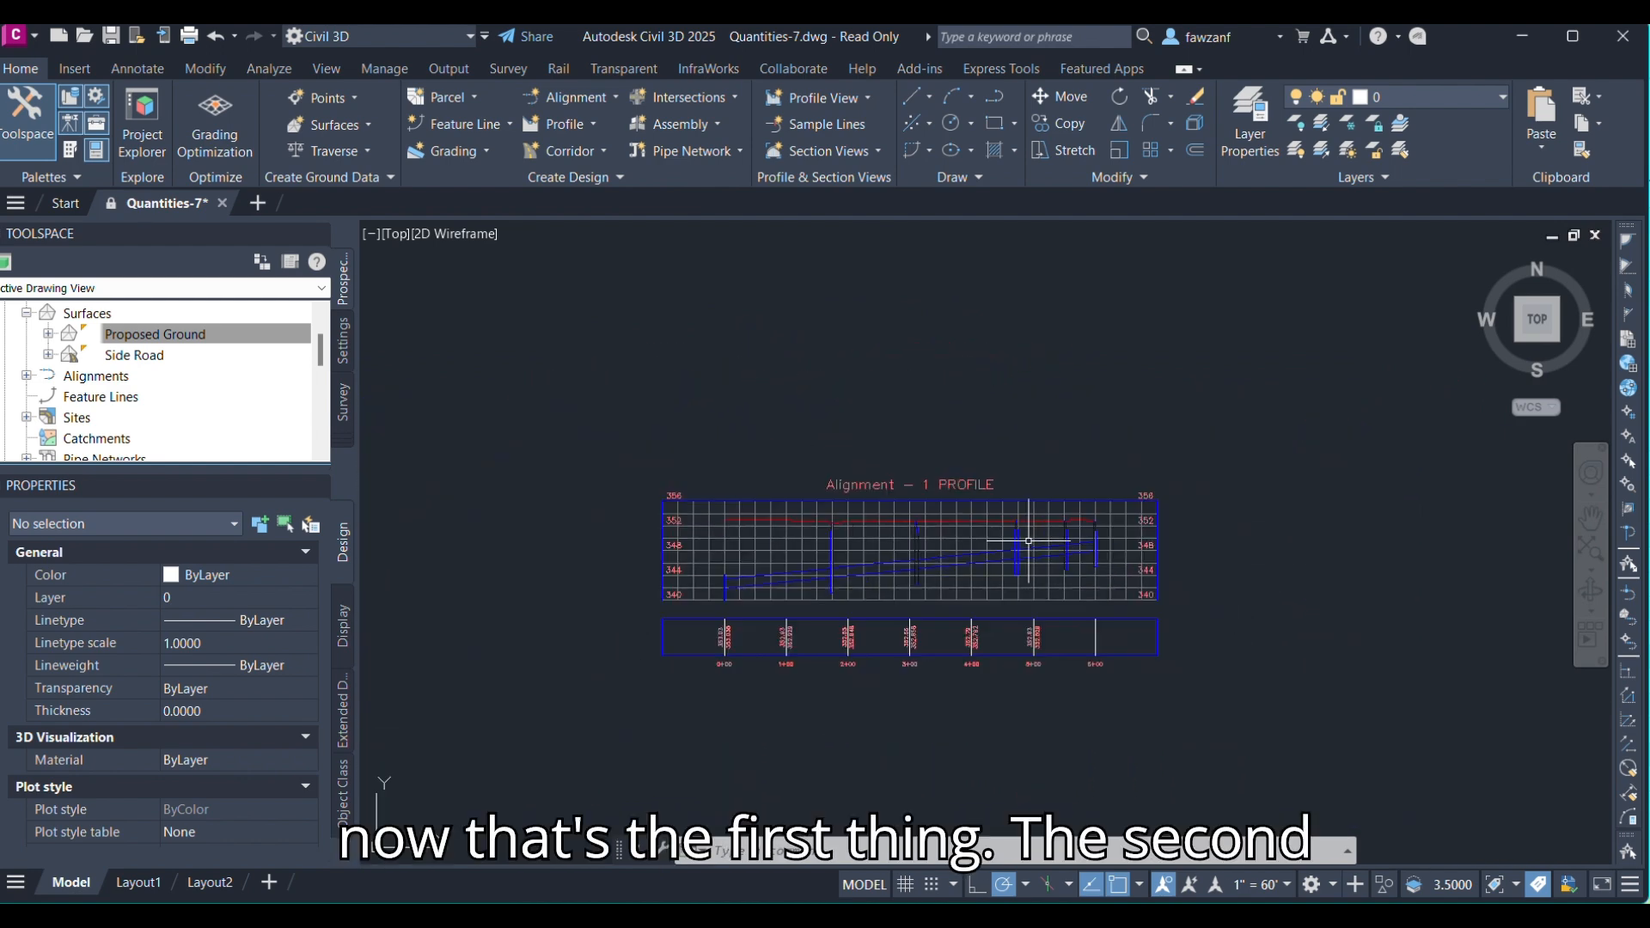
scroll(816, 548, "down", 5)
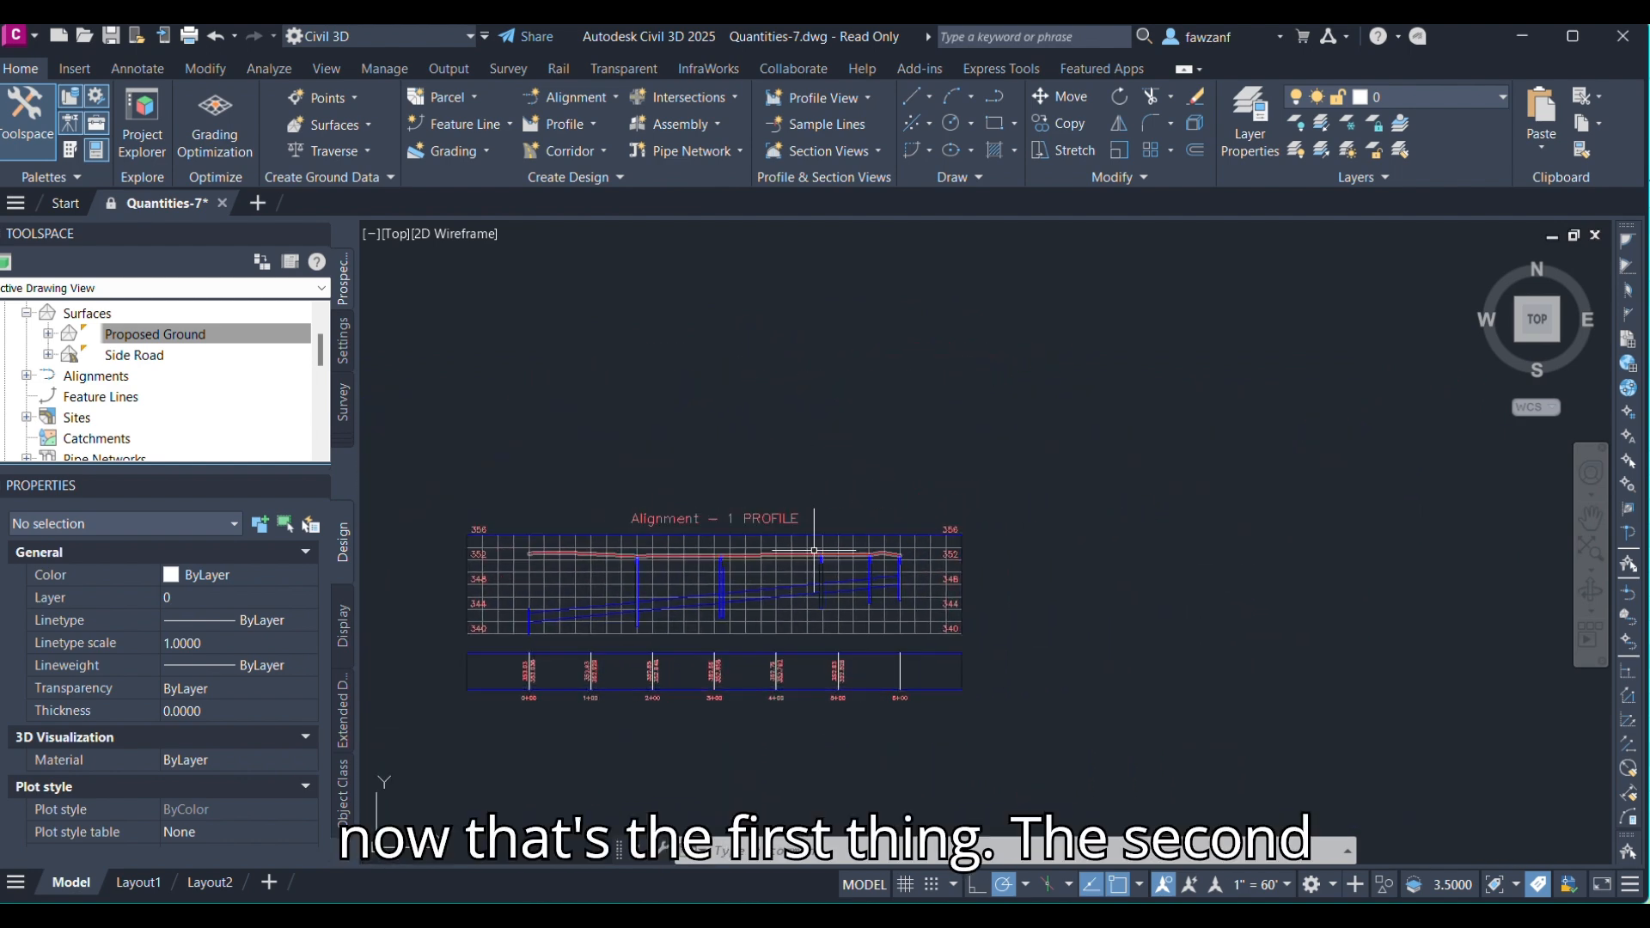
scroll(816, 547, "down", 2)
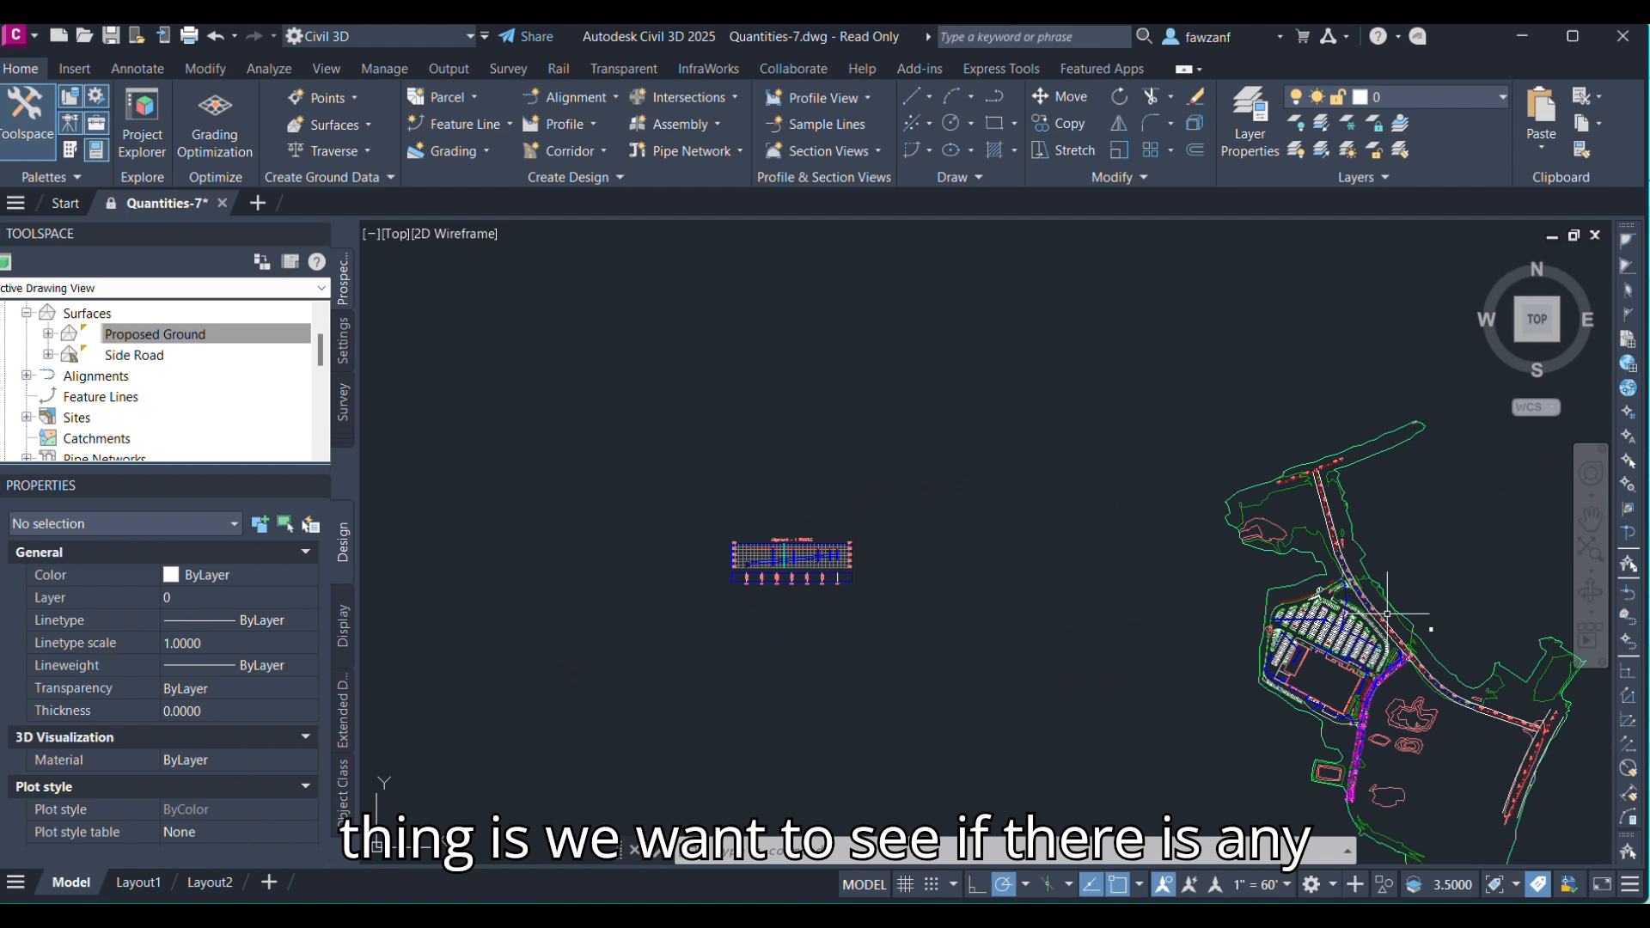
middle_click_drag(1387, 614, 1222, 399)
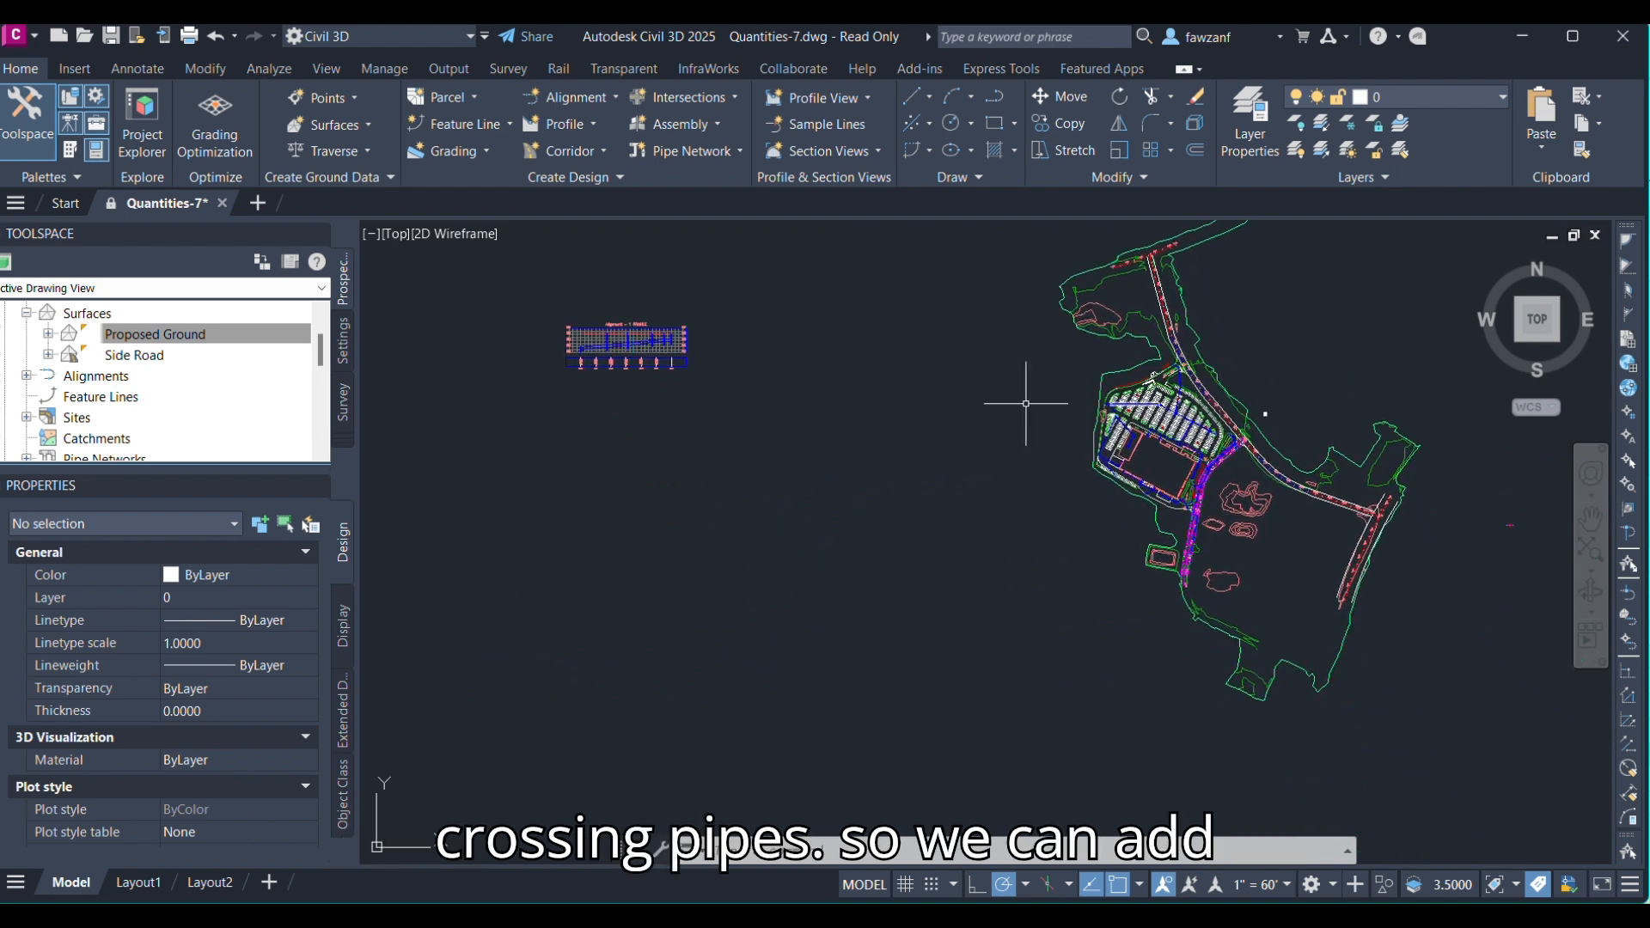
middle_click_drag(940, 402, 1009, 500)
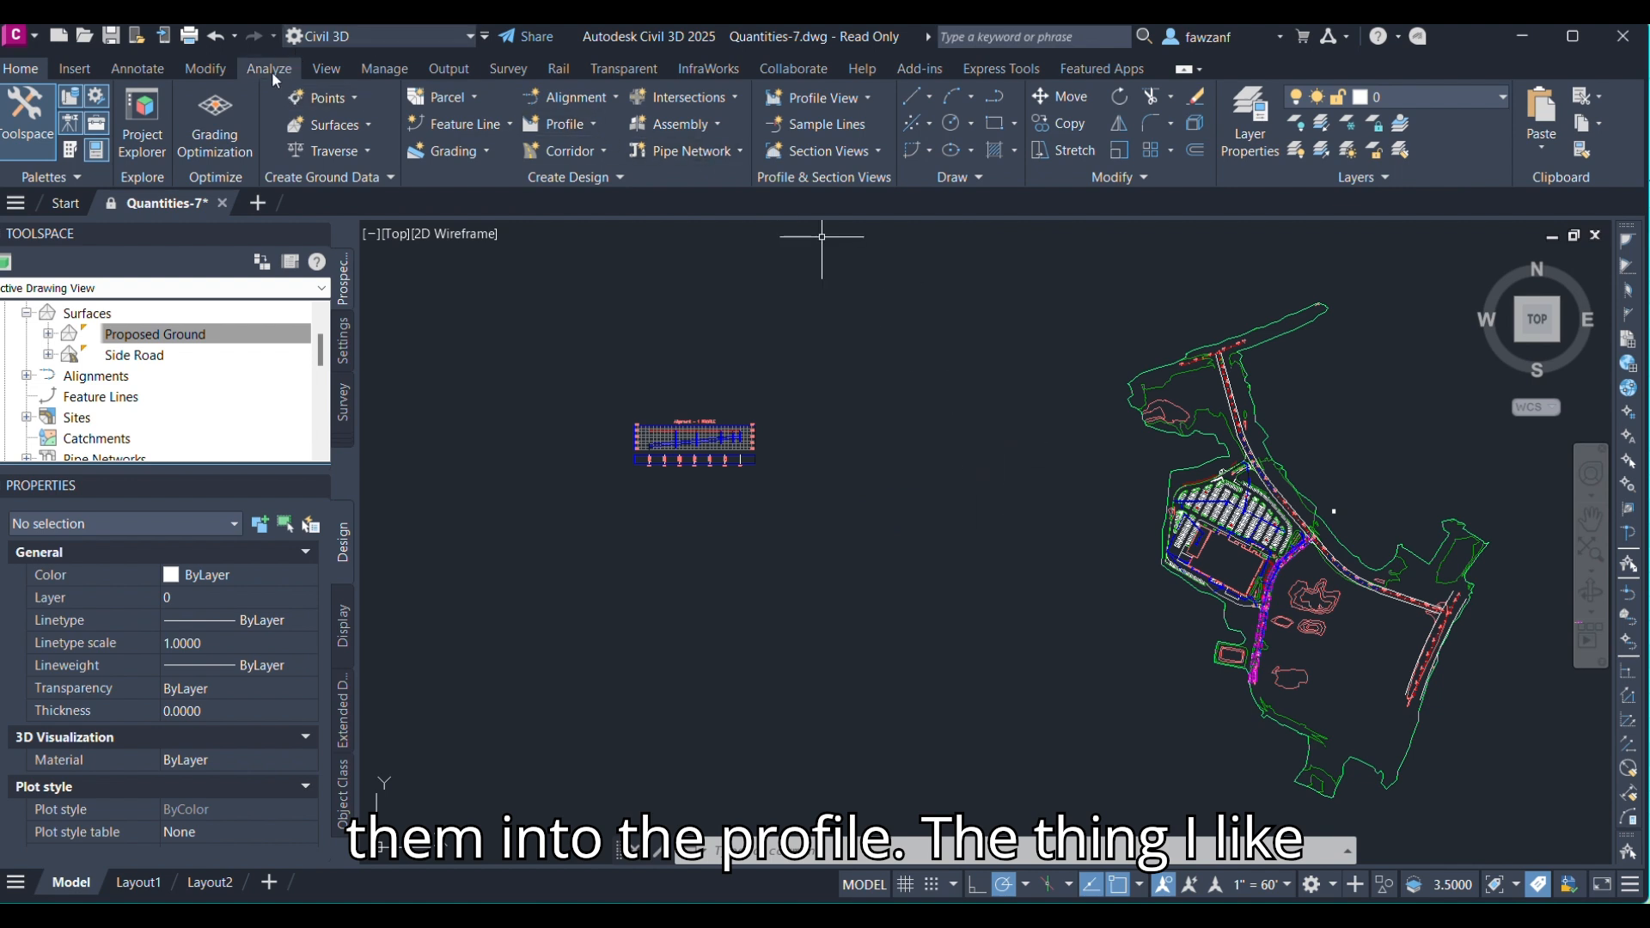
left_click(335, 70)
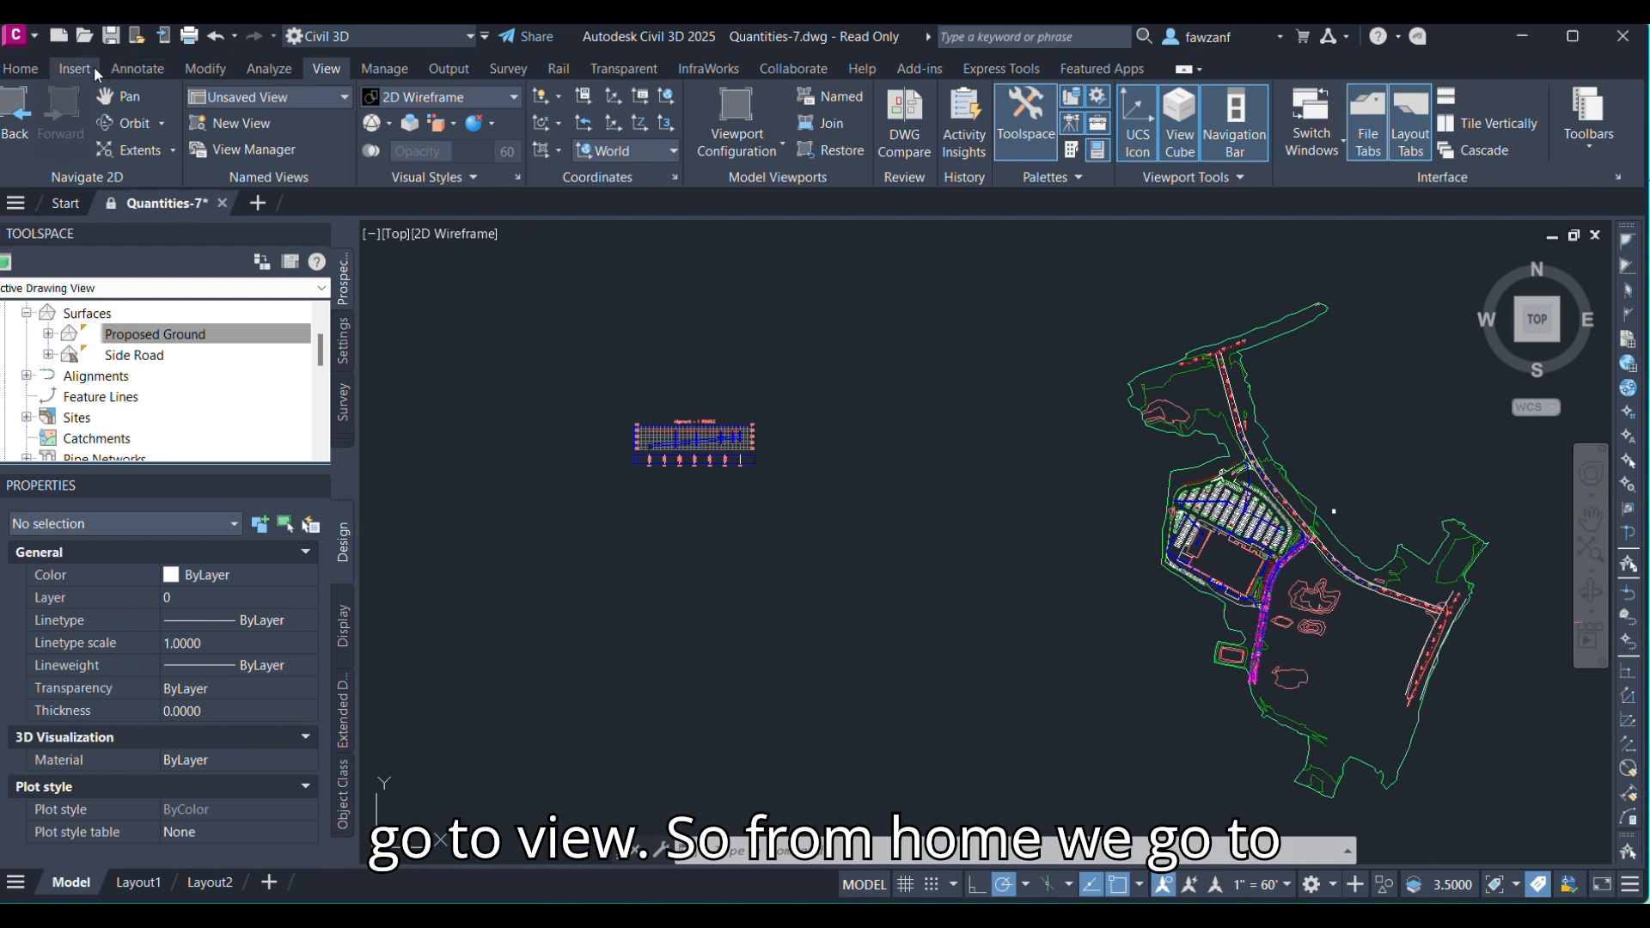
left_click(23, 73)
left_click(324, 70)
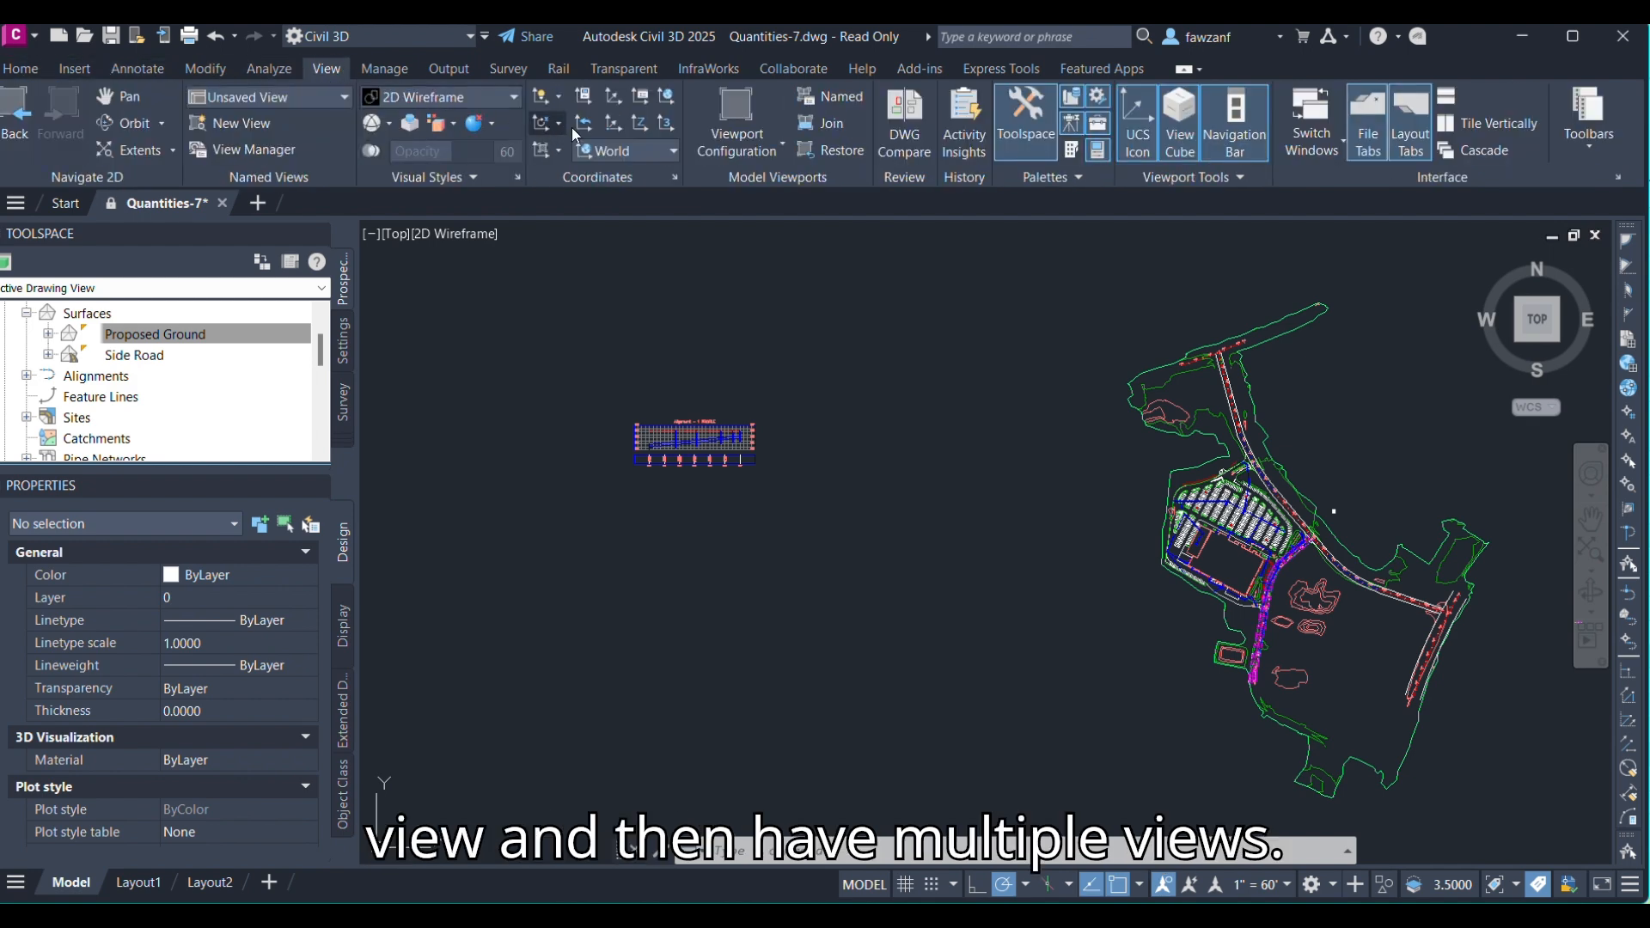
left_click(755, 150)
left_click(747, 225)
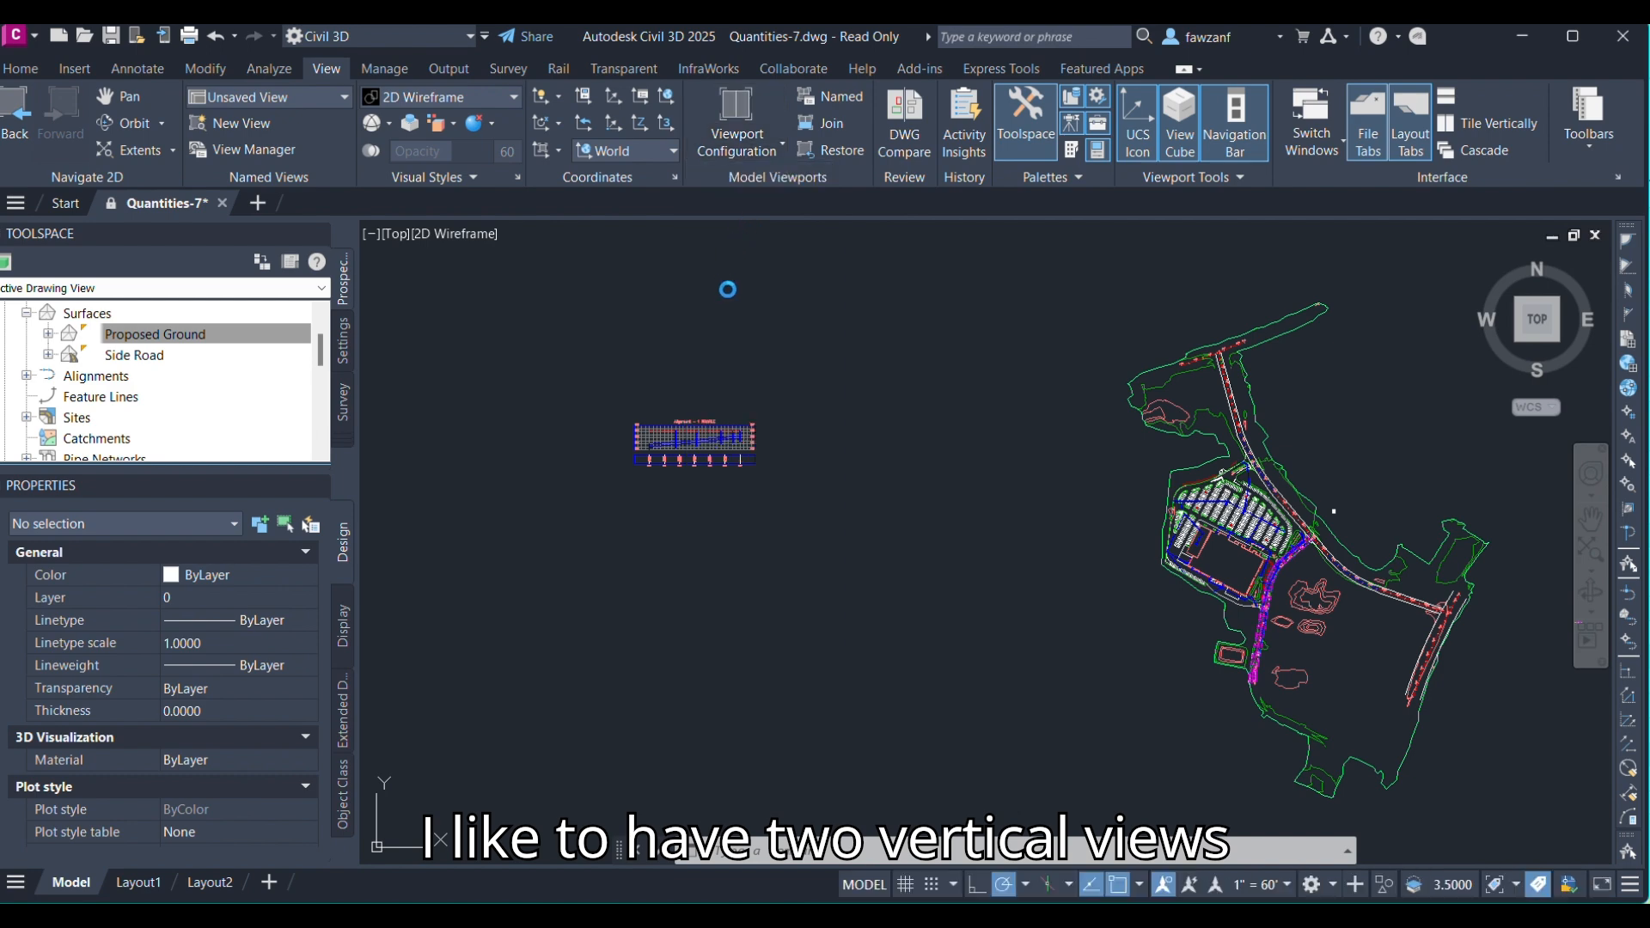
left_click(684, 648)
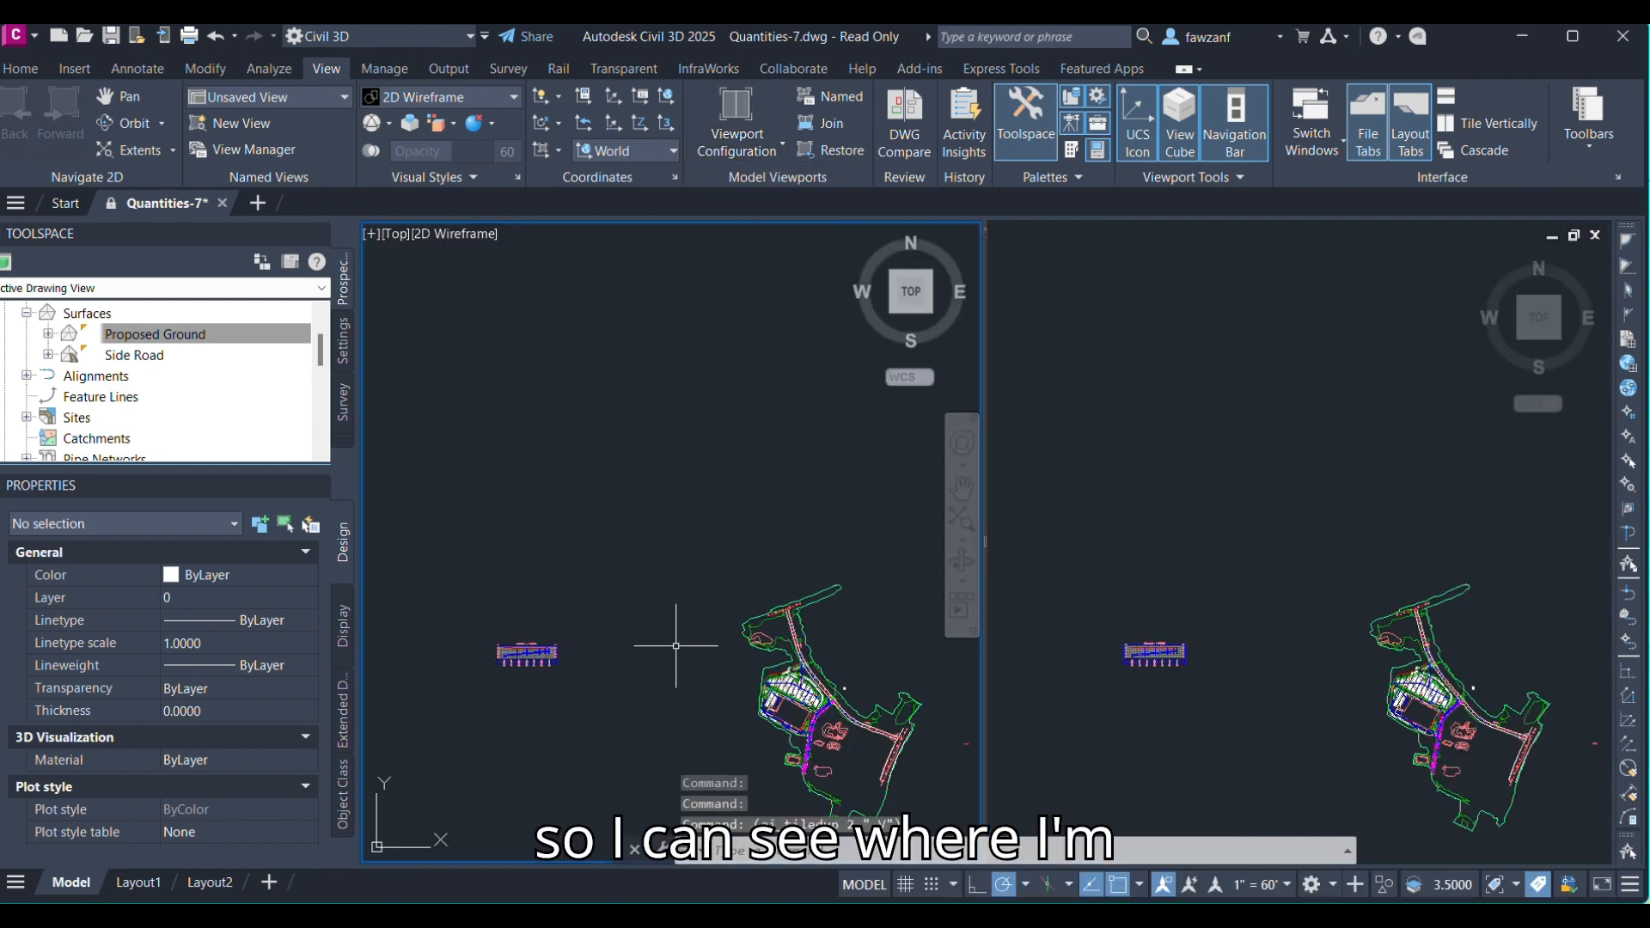
Show the profile view in one viewport and the parking-lot pipes in the other, then turn on the station tracker for all viewports.
mouse_move(673, 648)
middle_mouse_down()
mouse_move(869, 424)
mouse_move(874, 483)
middle_mouse_up()
scroll(727, 491, "up", 8)
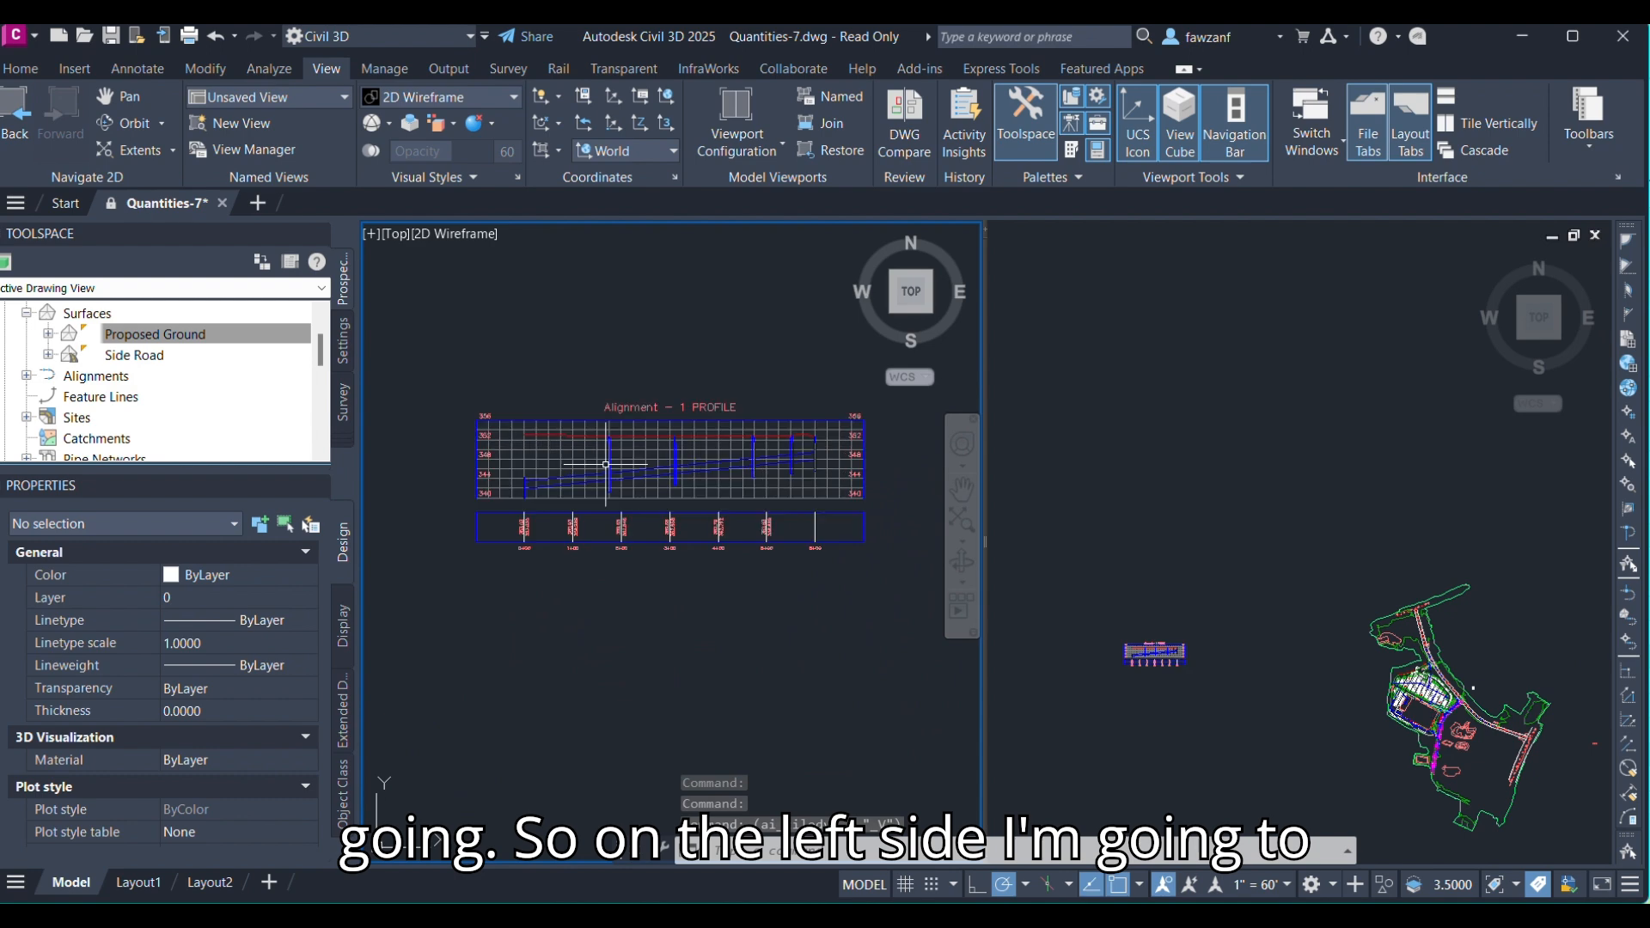
middle_click_drag(739, 495, 590, 545)
scroll(593, 550, "down", 3)
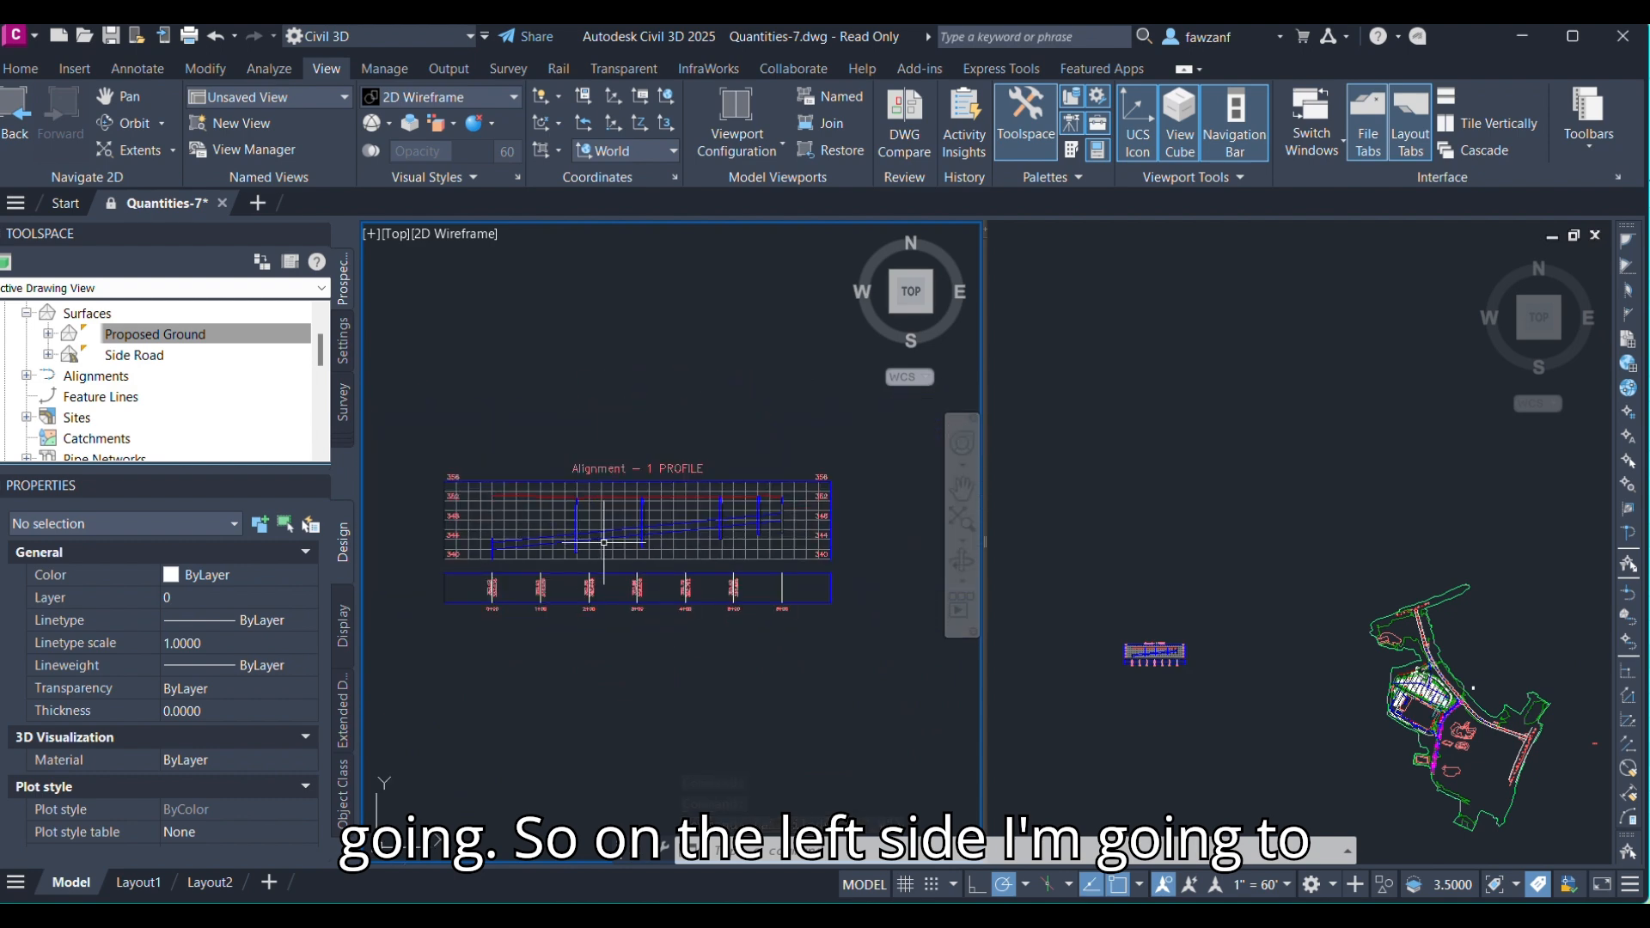
left_click(1310, 776)
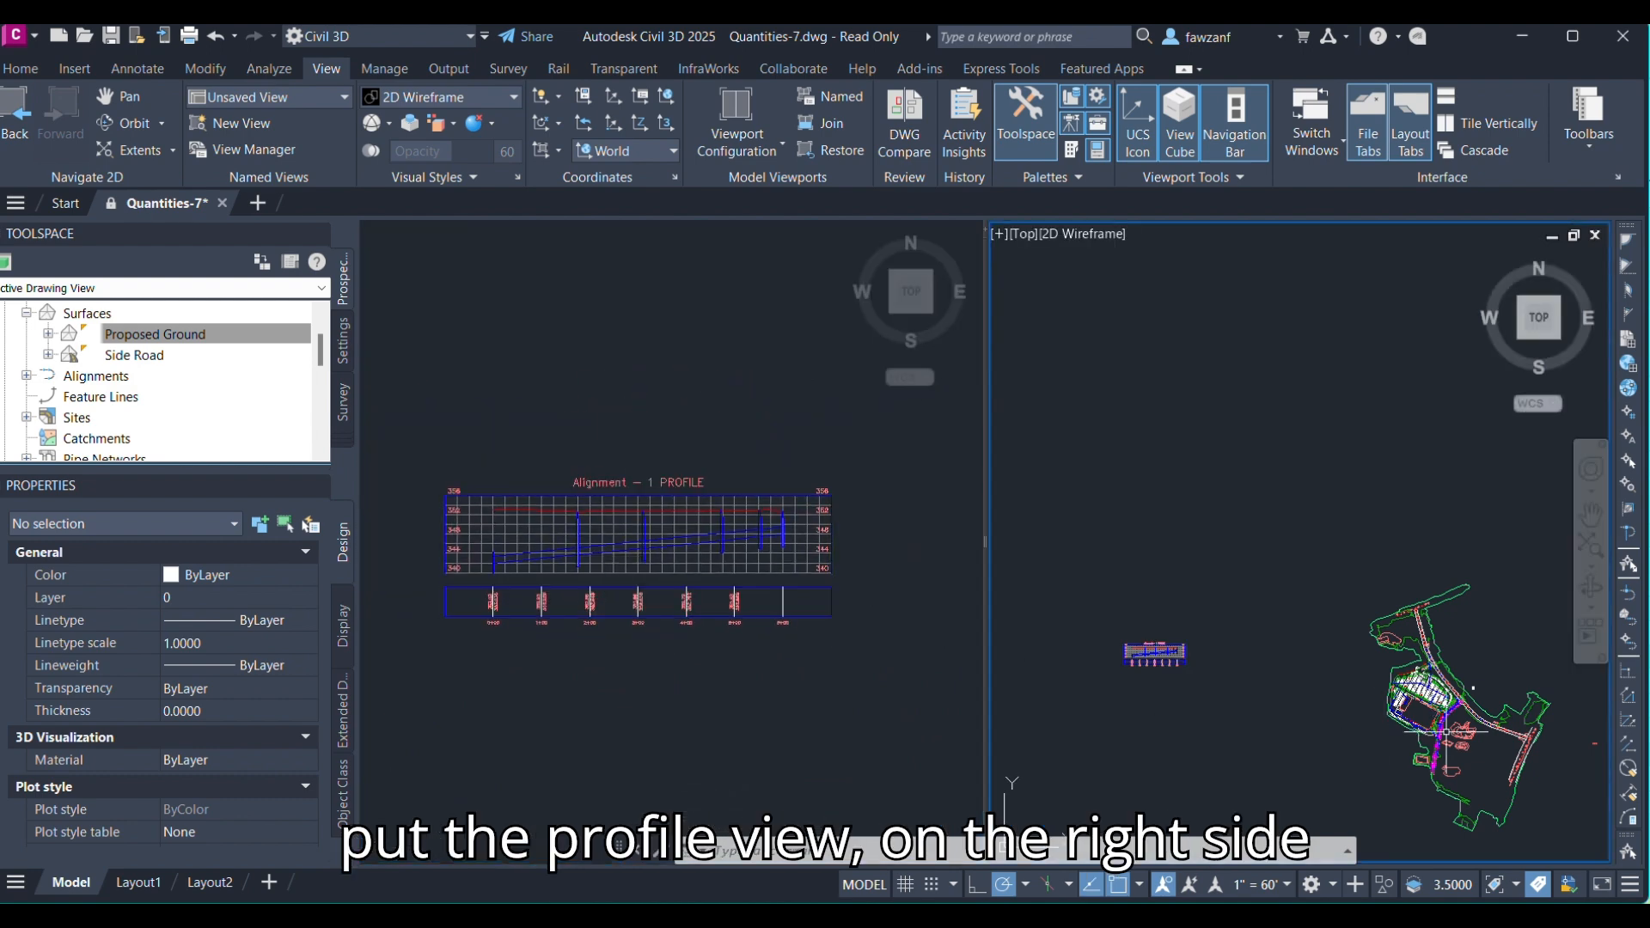
mouse_move(1435, 713)
middle_mouse_down()
mouse_move(1271, 584)
mouse_move(1198, 570)
middle_mouse_up()
scroll(1198, 569, "up", 5)
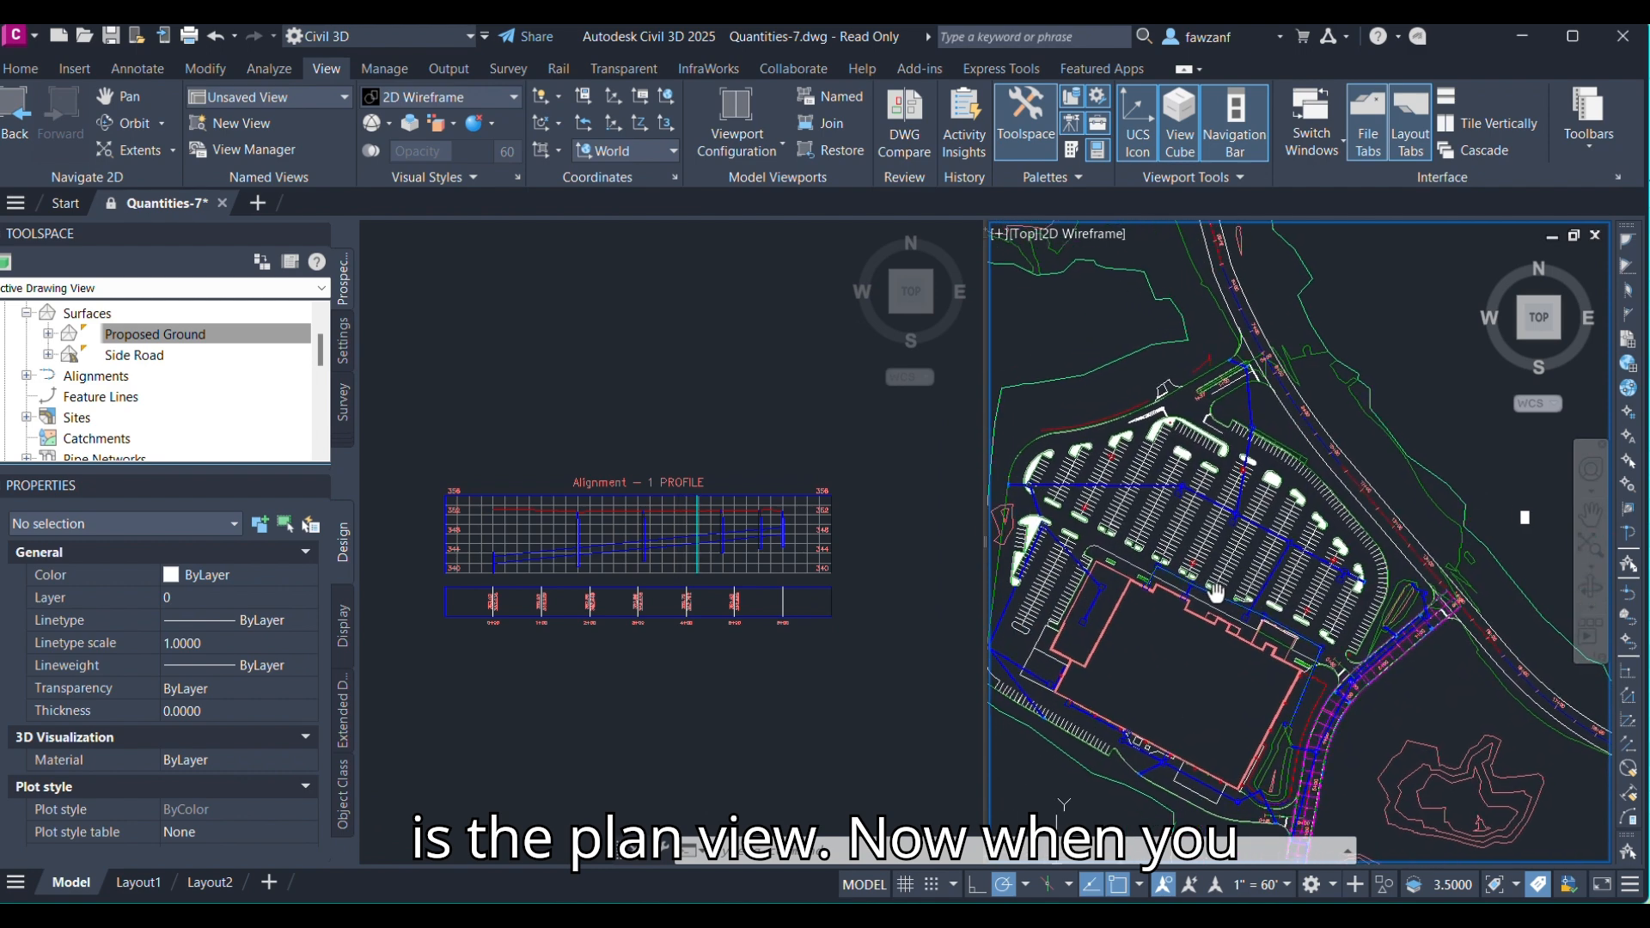
left_click(639, 539)
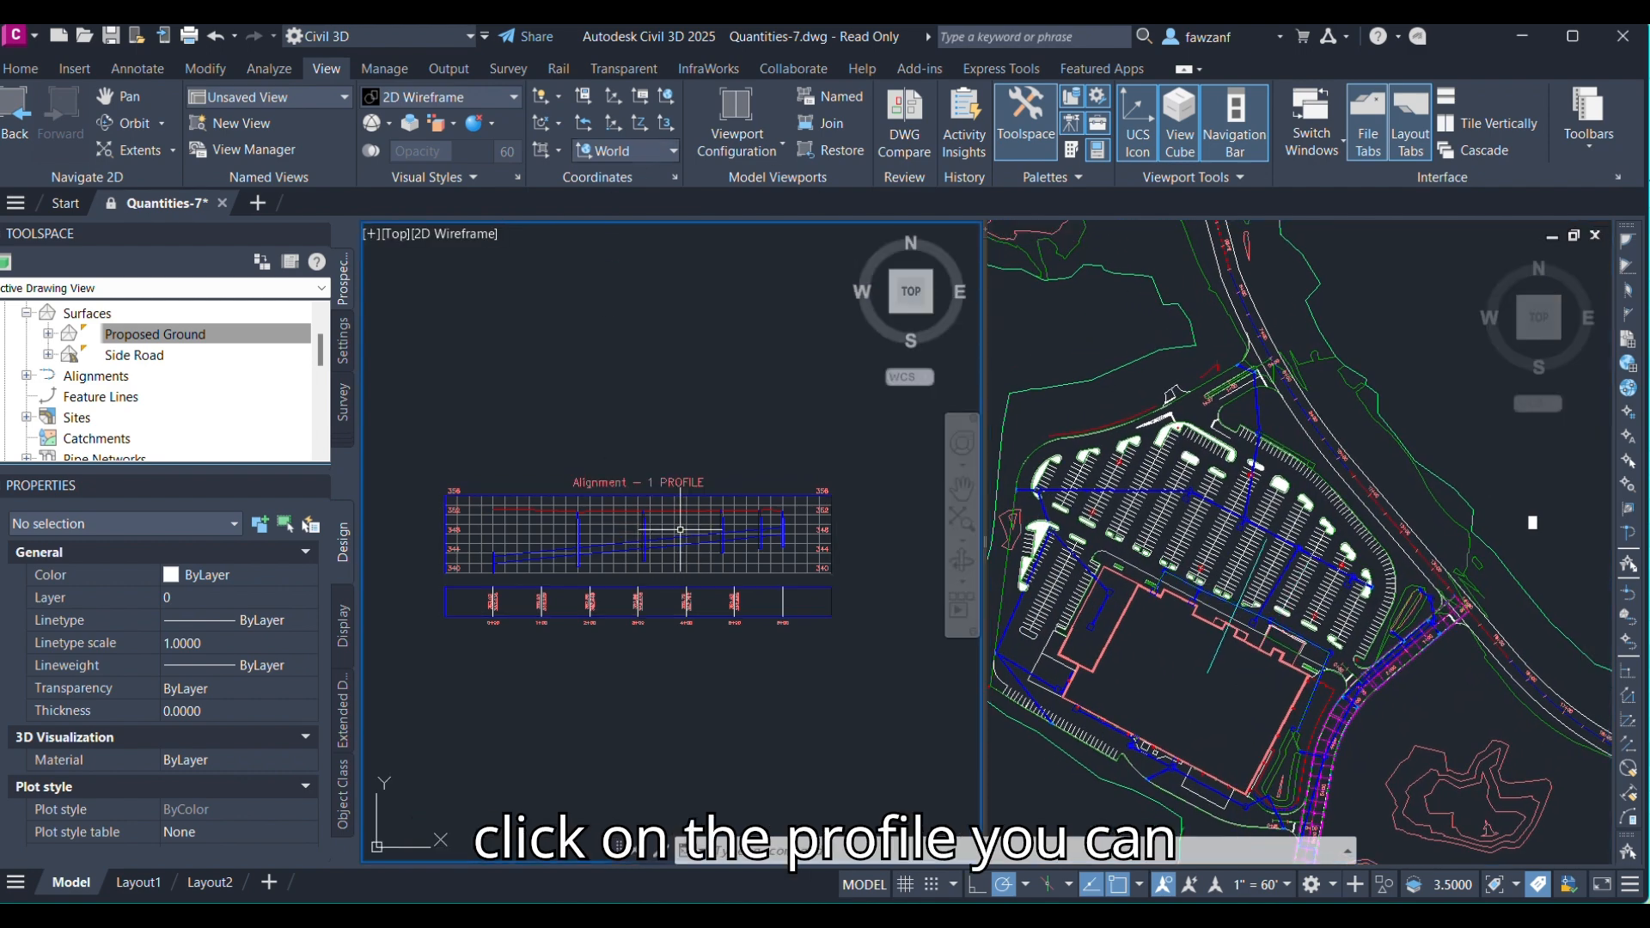
left_click(684, 530)
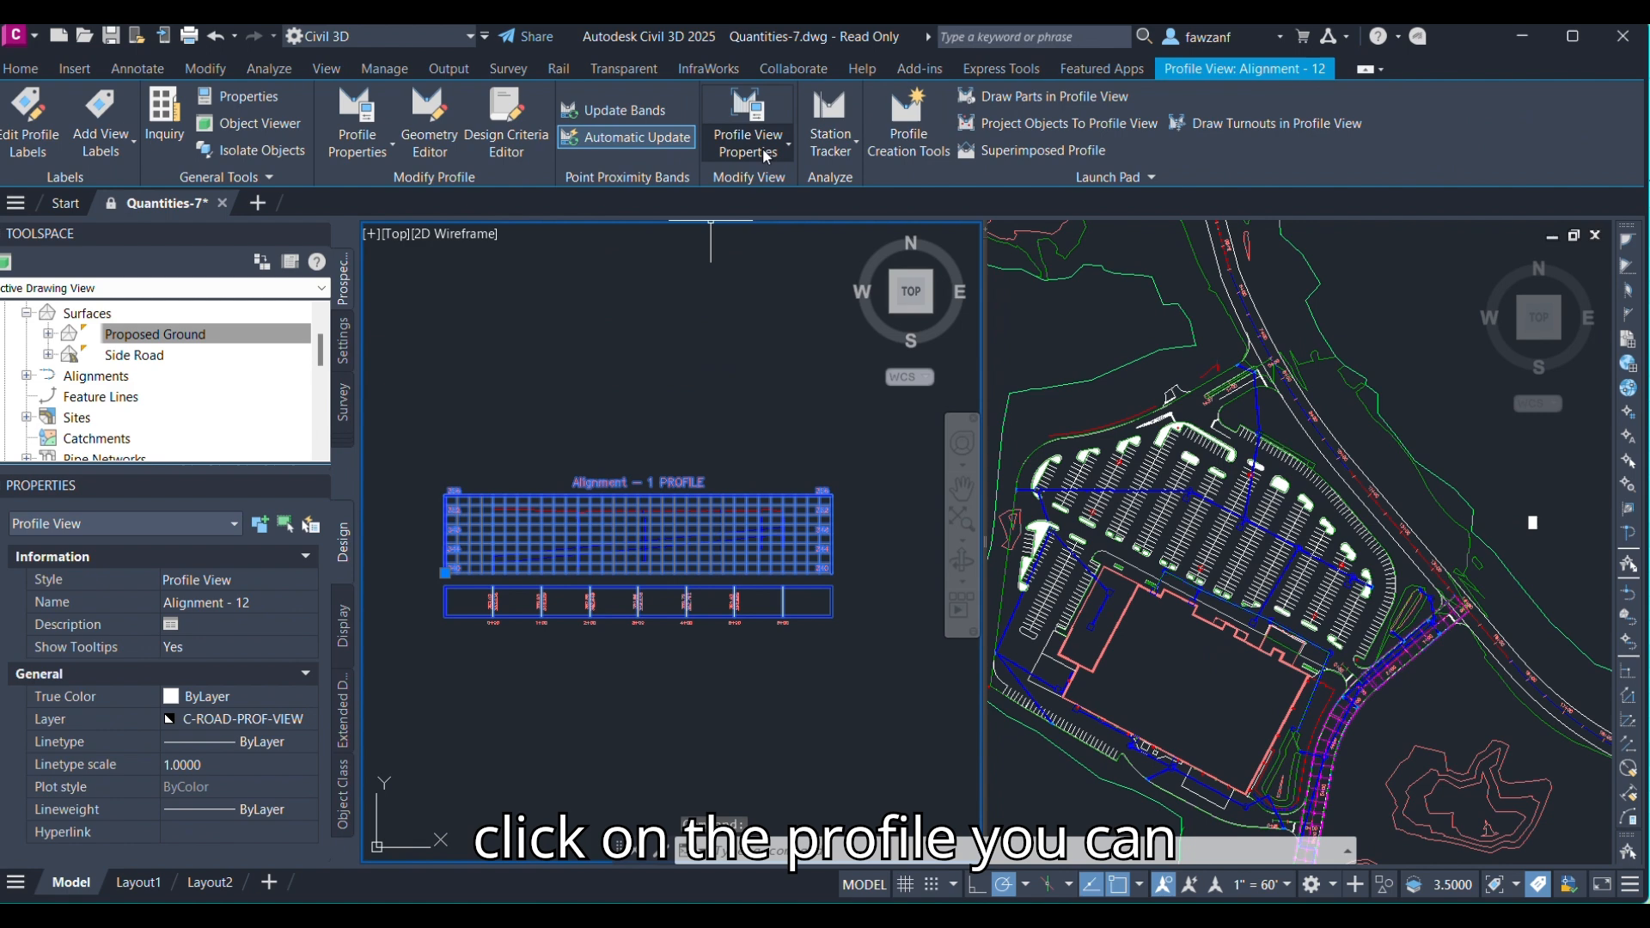
left_click(822, 152)
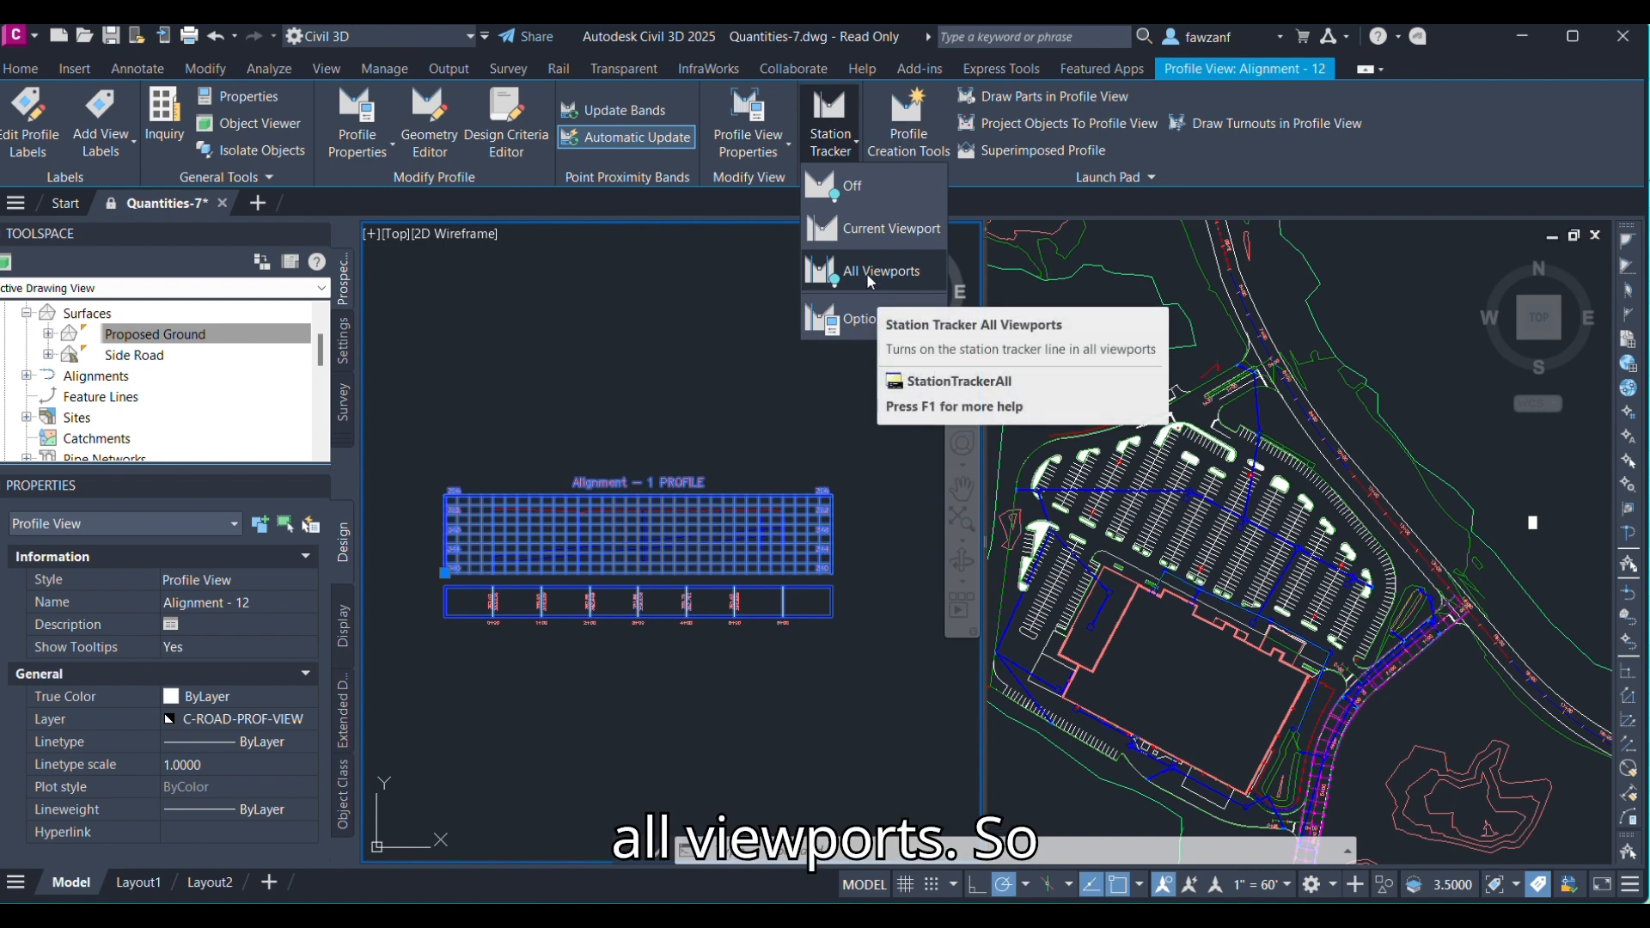
left_click(683, 347)
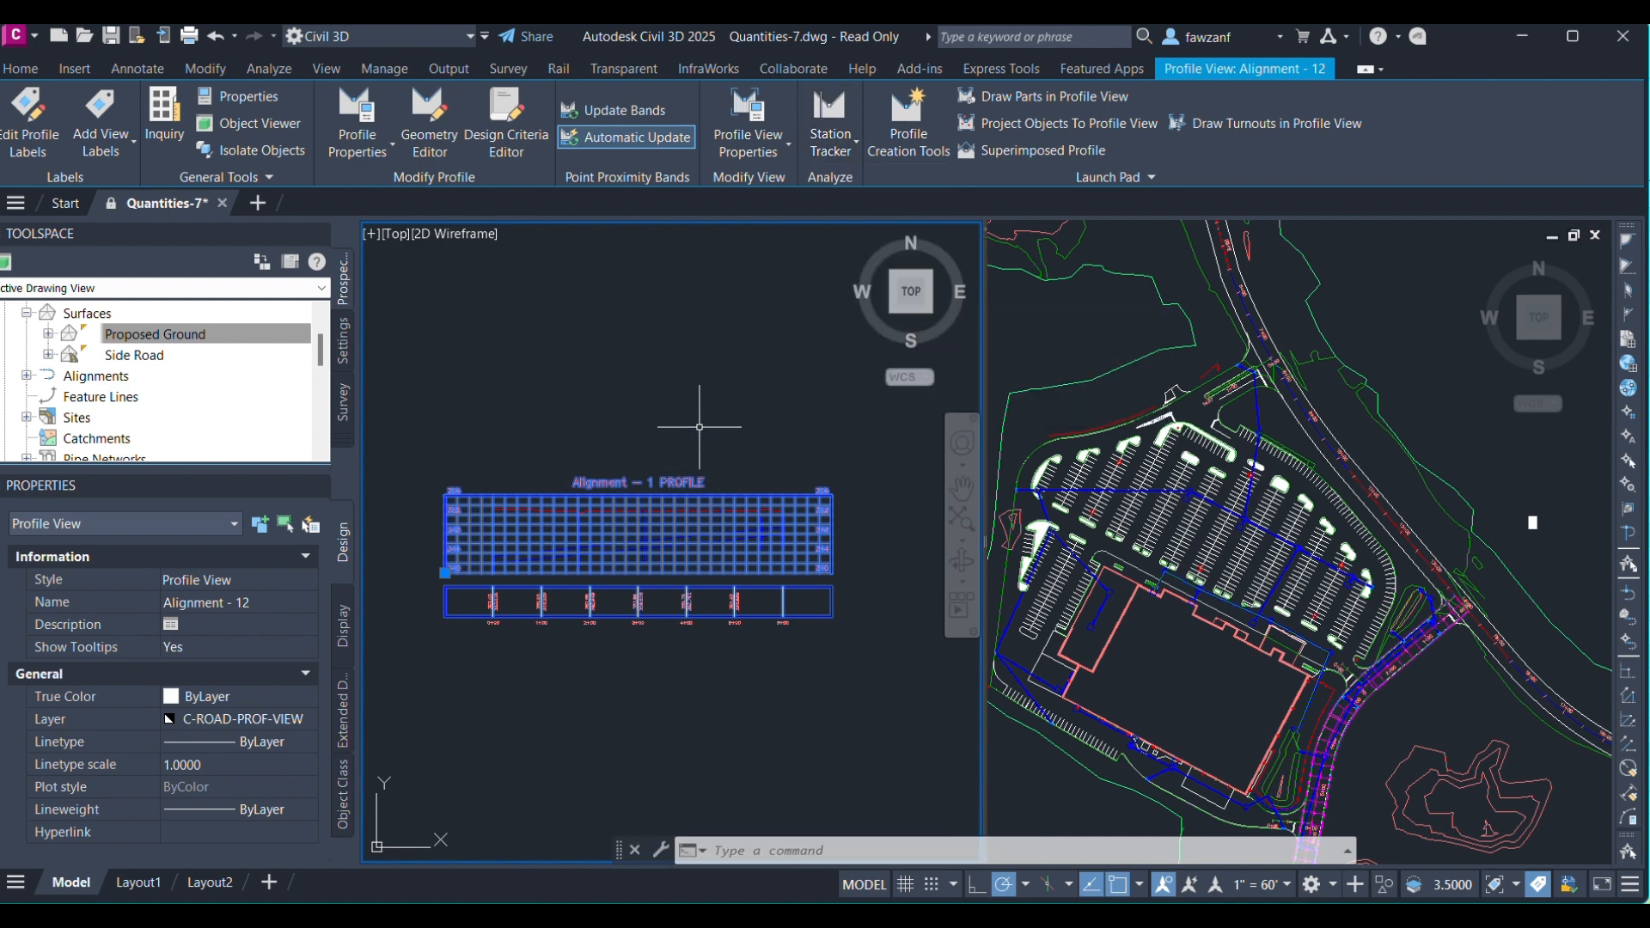
Draw the crossing Pipe - (33), selected in the plan viewport, into the Alignment - 1 profile view.
middle_click_drag(720, 437, 741, 442)
scroll(741, 454, "down", 2)
scroll(751, 481, "up", 2)
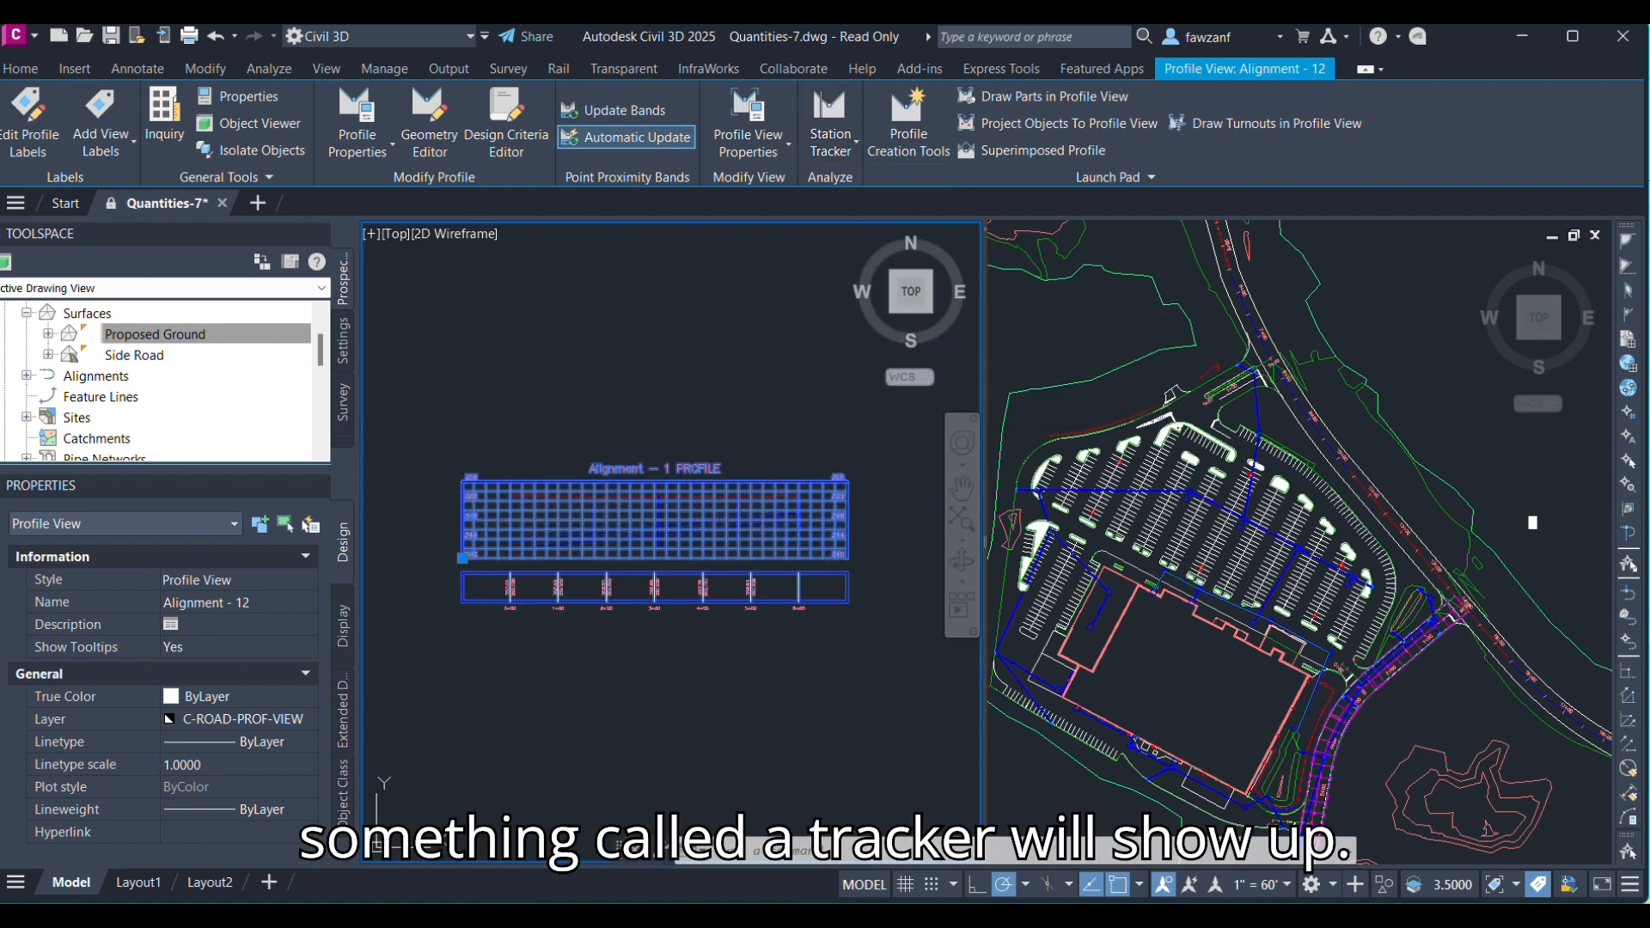
key("Escape")
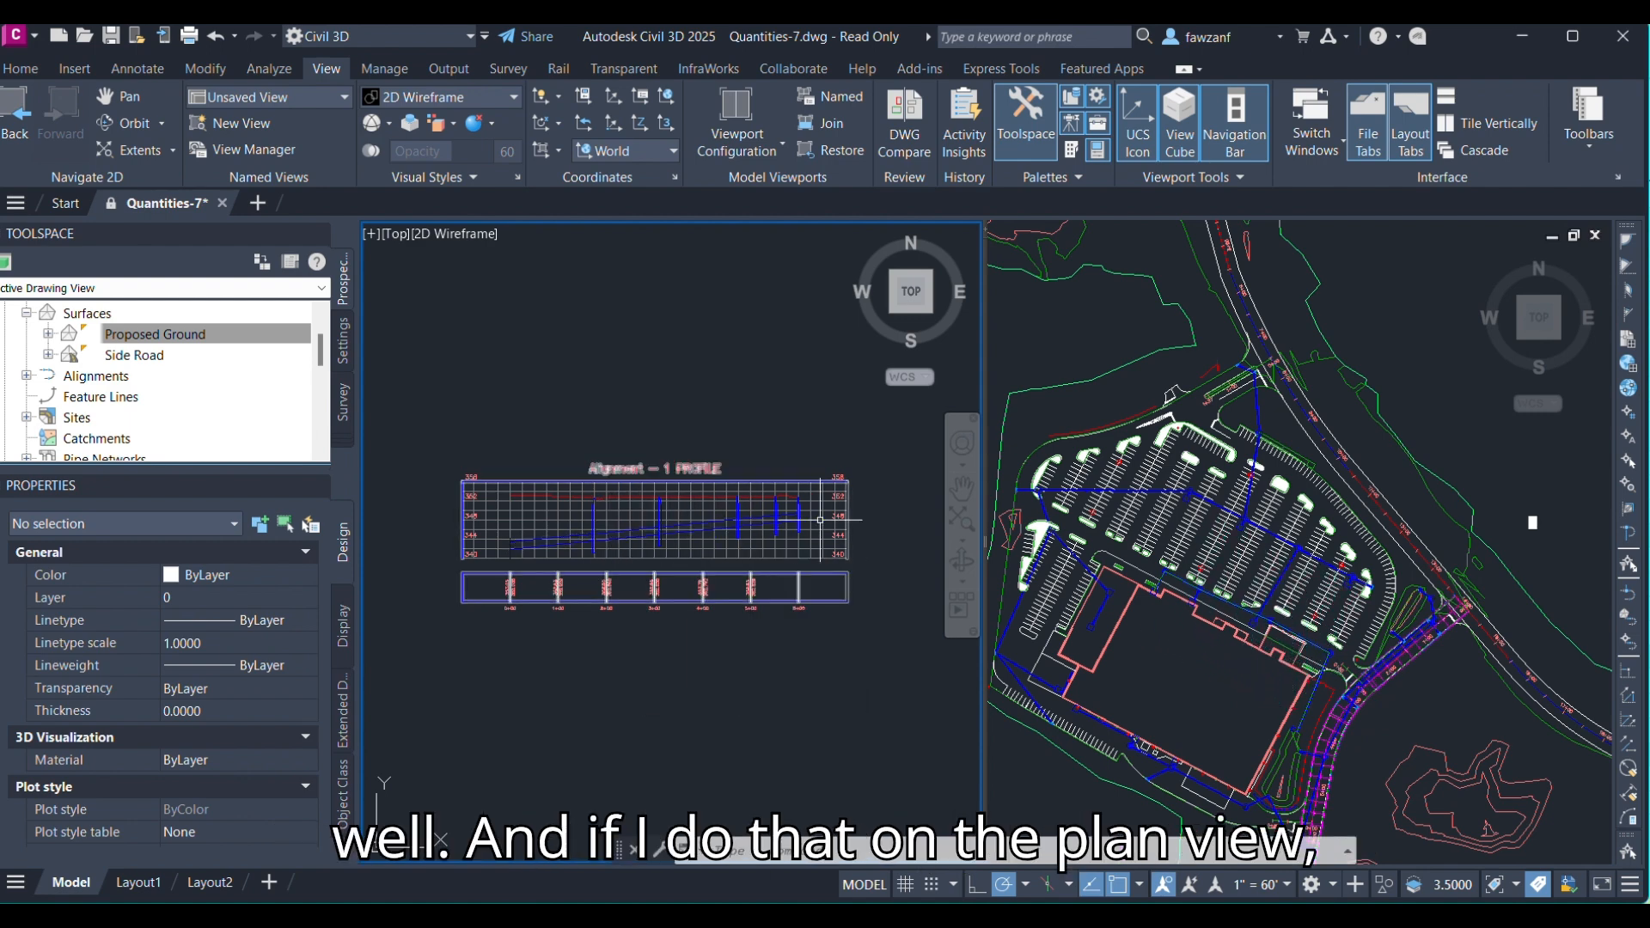
left_click(1235, 567)
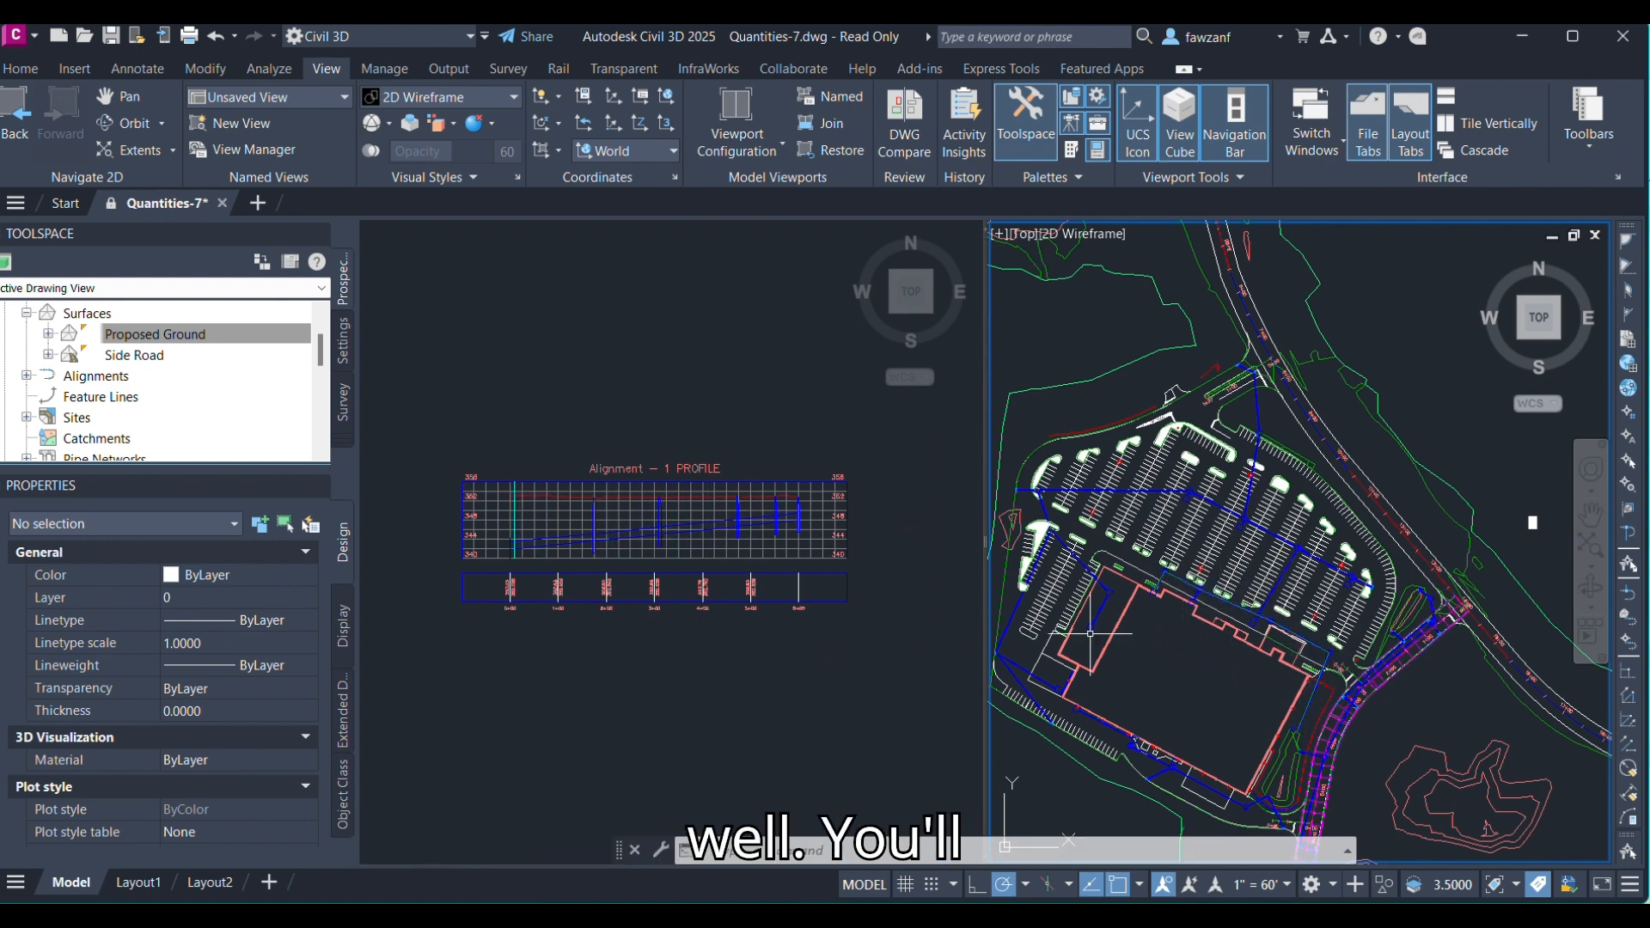
scroll(1260, 627, "up", 6)
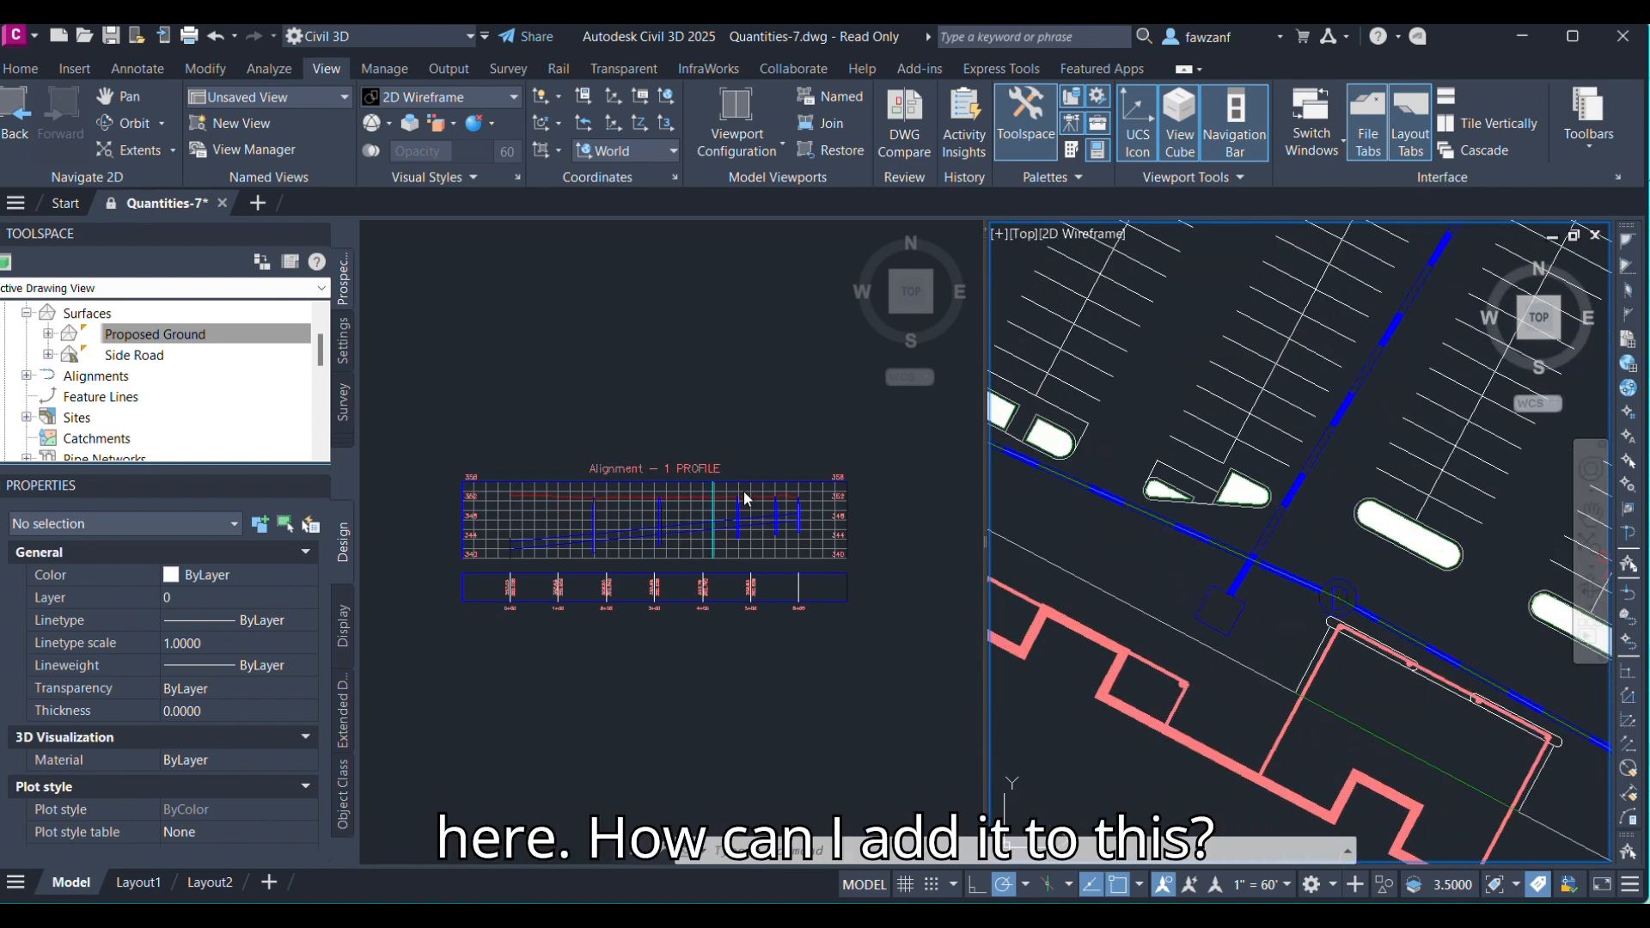
left_click(1234, 569)
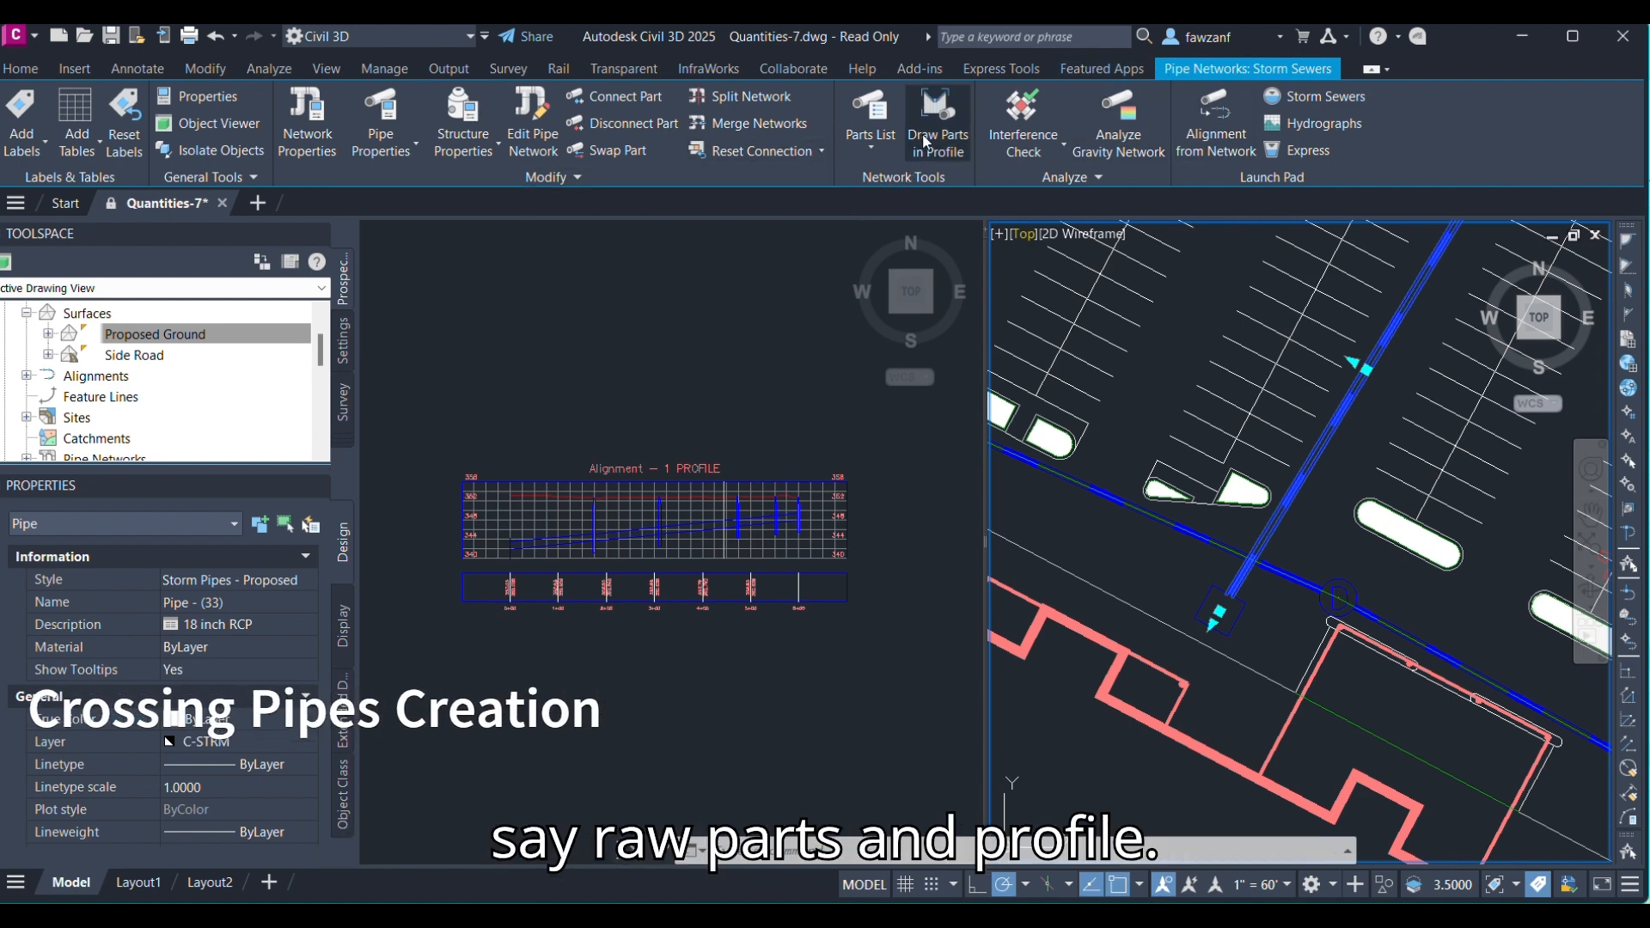
left_click(924, 141)
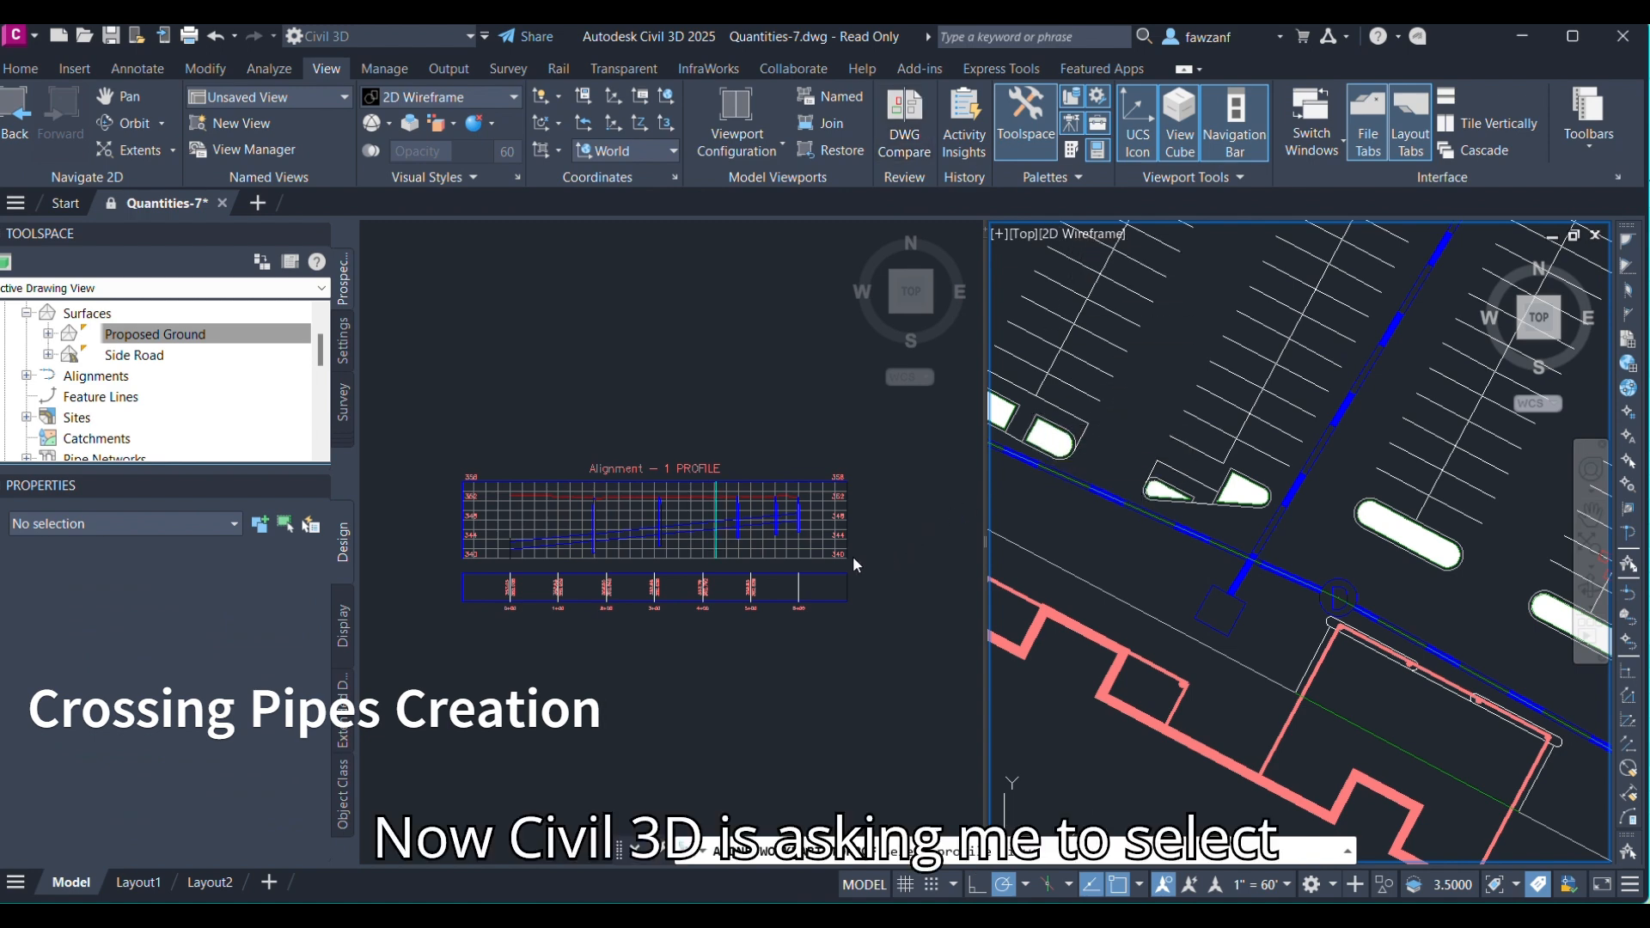
left_click(758, 563)
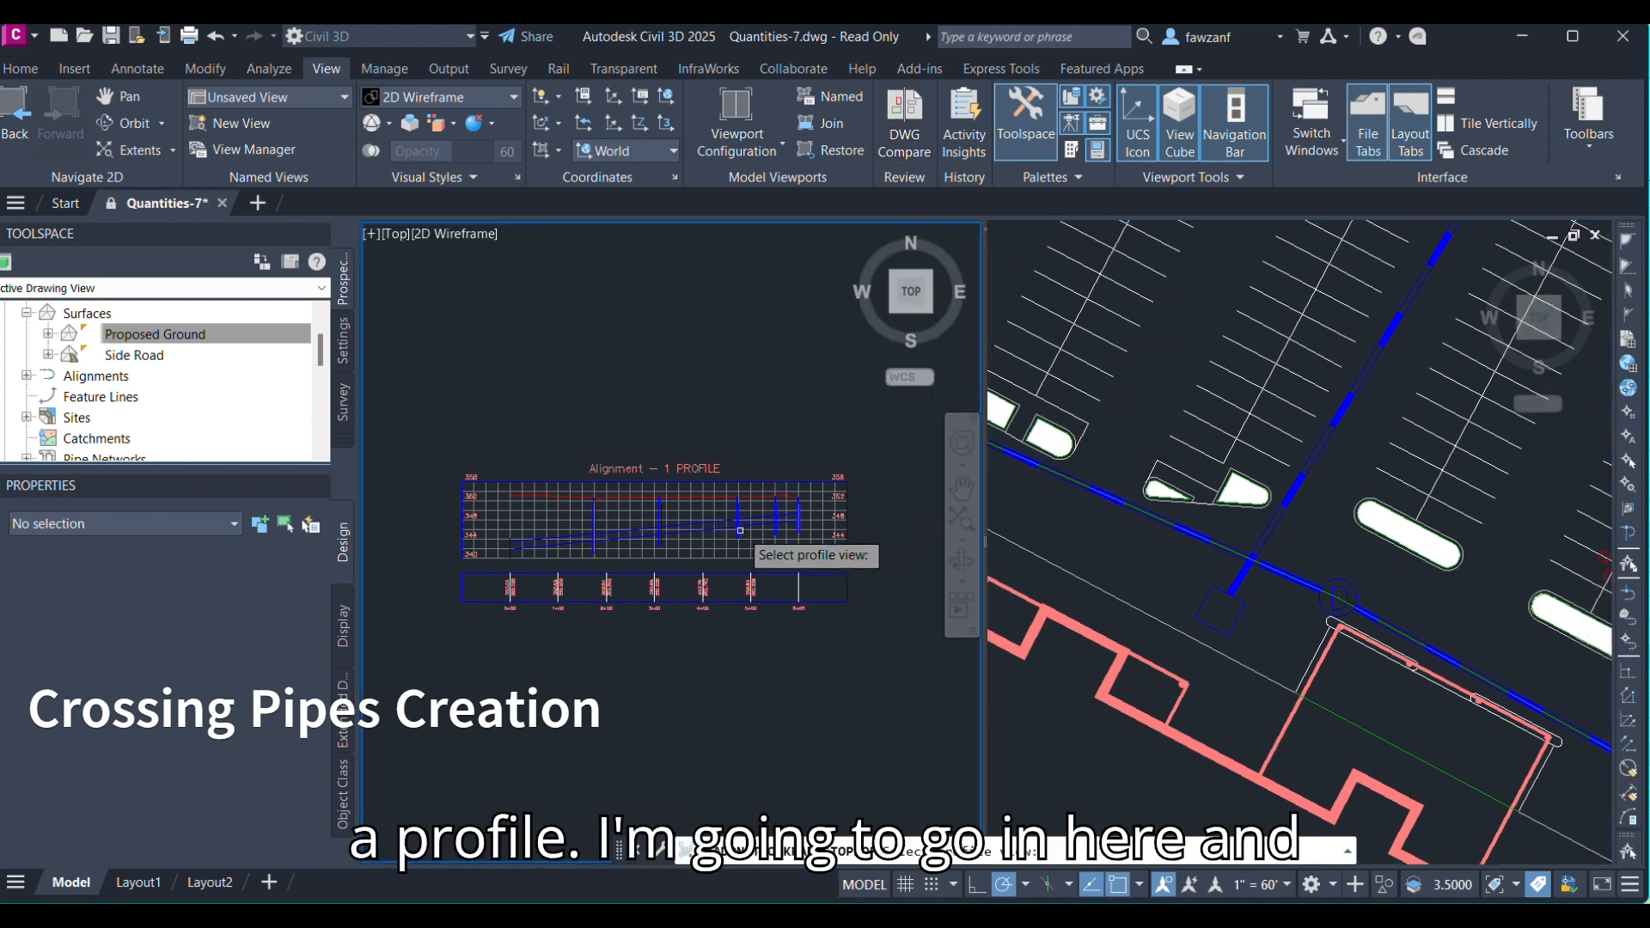
scroll(757, 563, "up", 5)
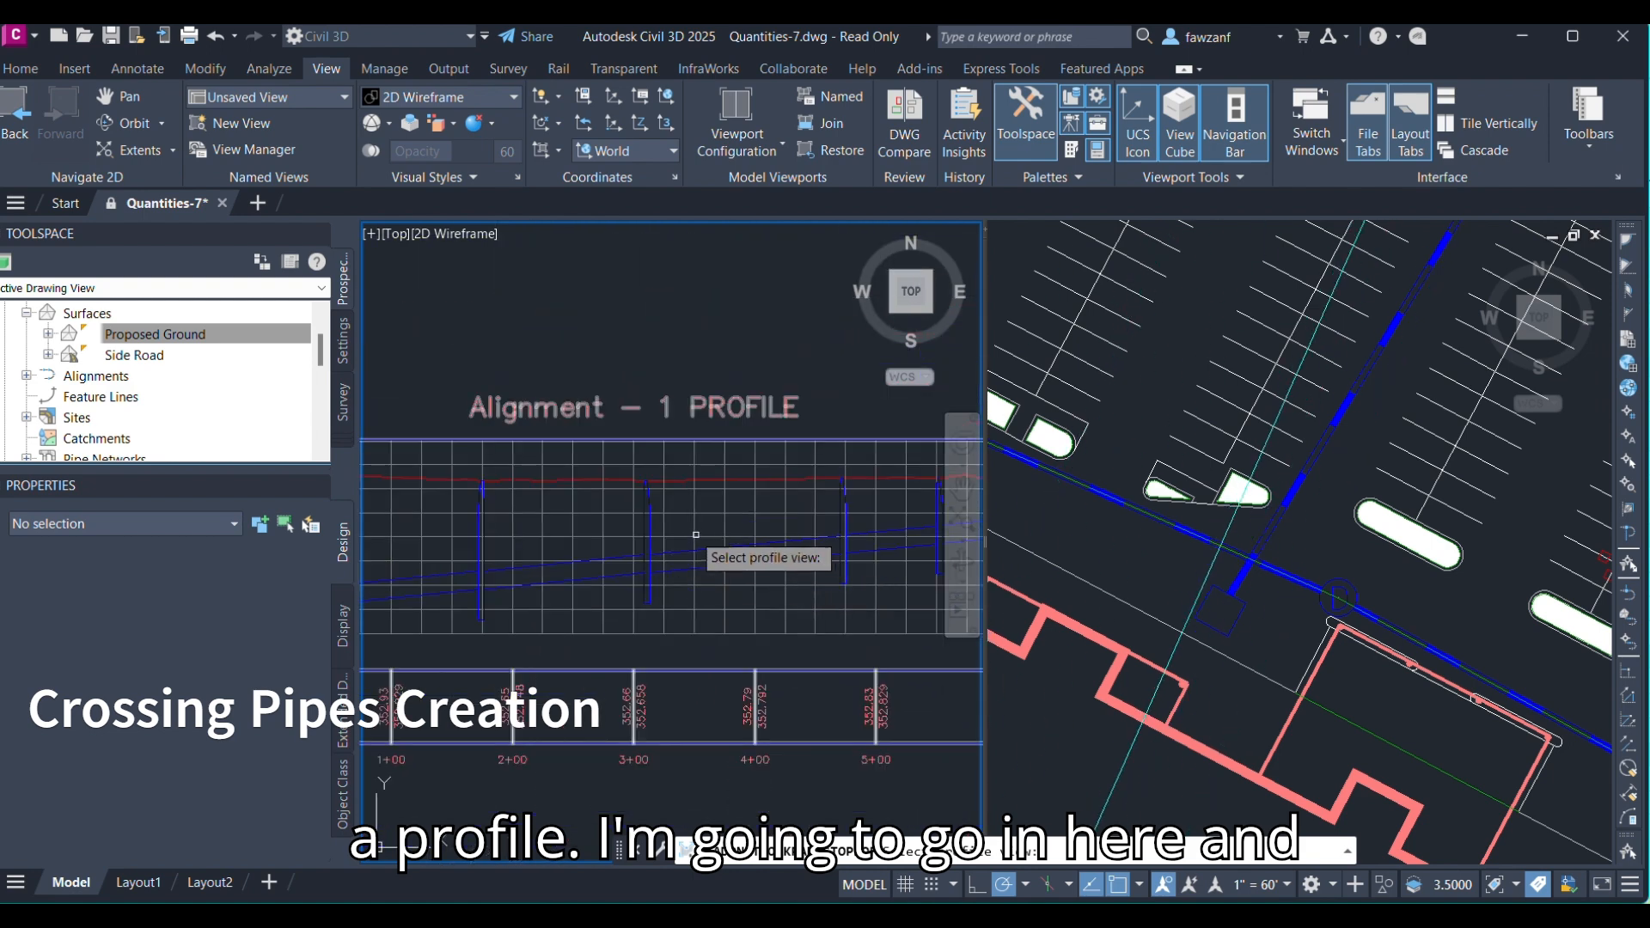
left_click(669, 556)
scroll(670, 556, "up", 4)
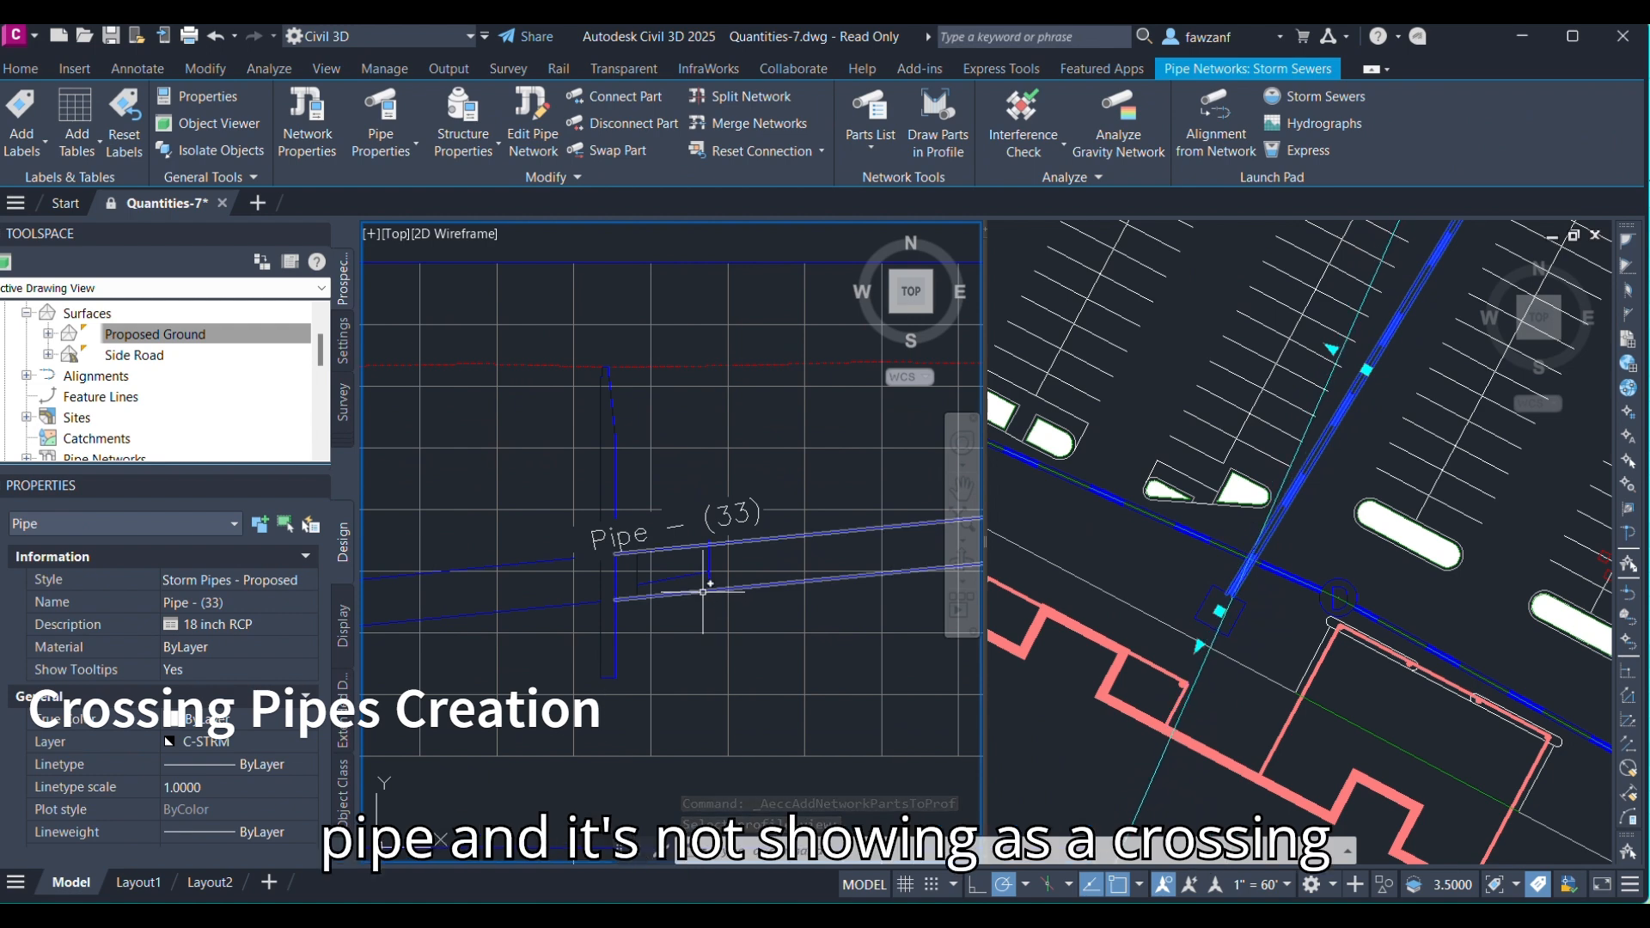
scroll(703, 593, "down", 5)
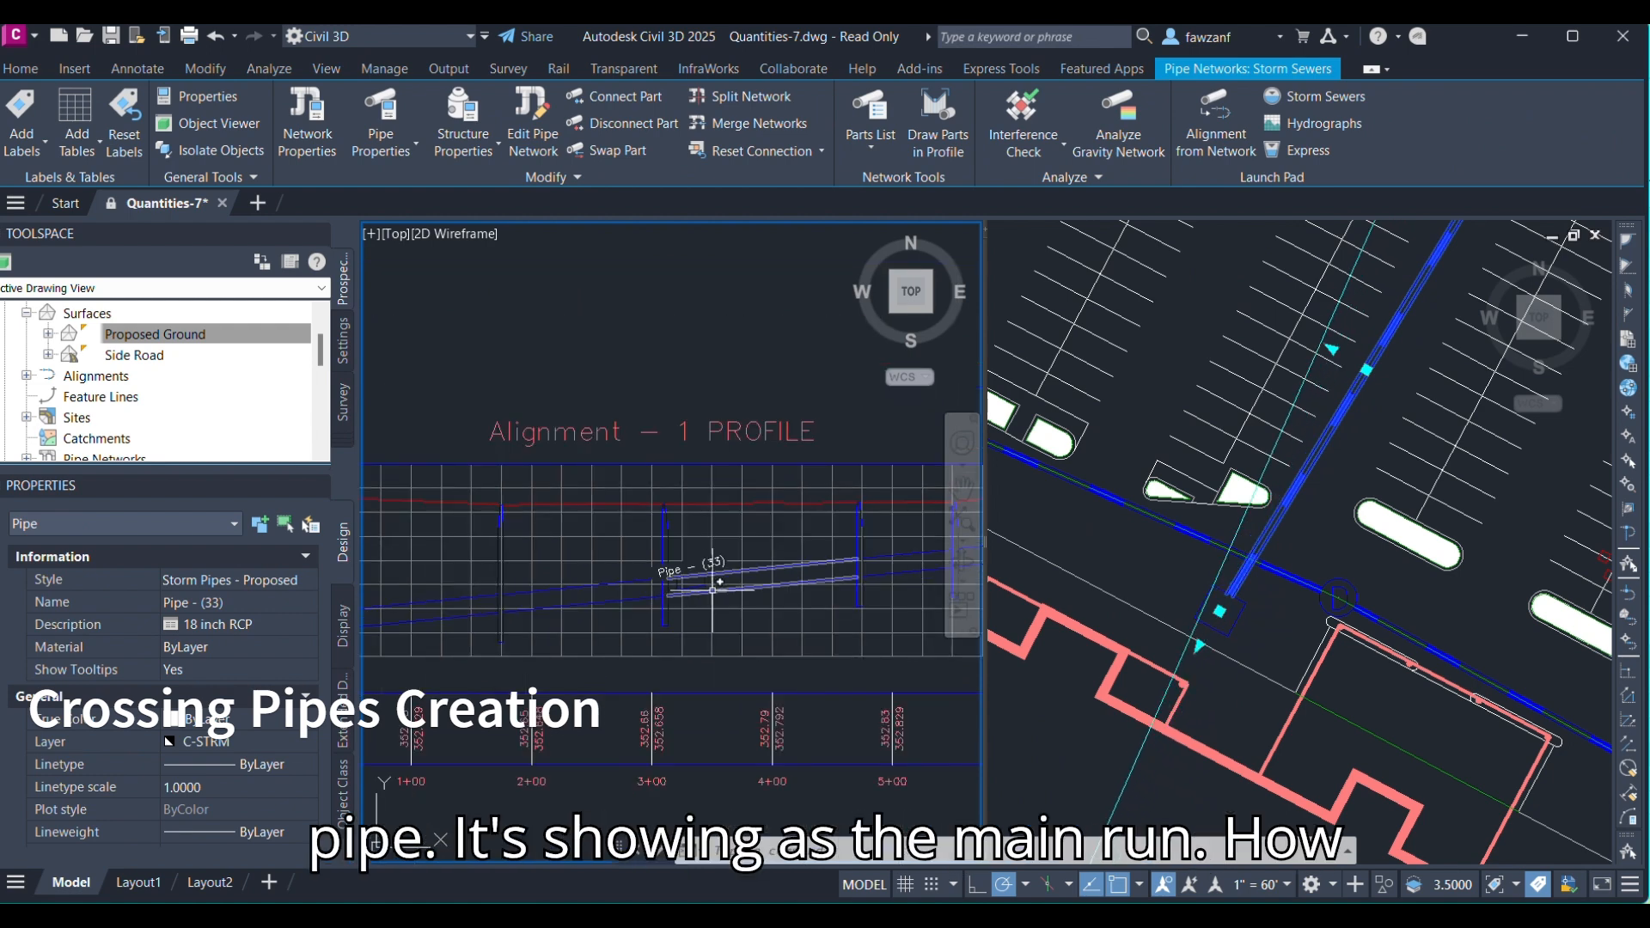
scroll(654, 589, "up", 5)
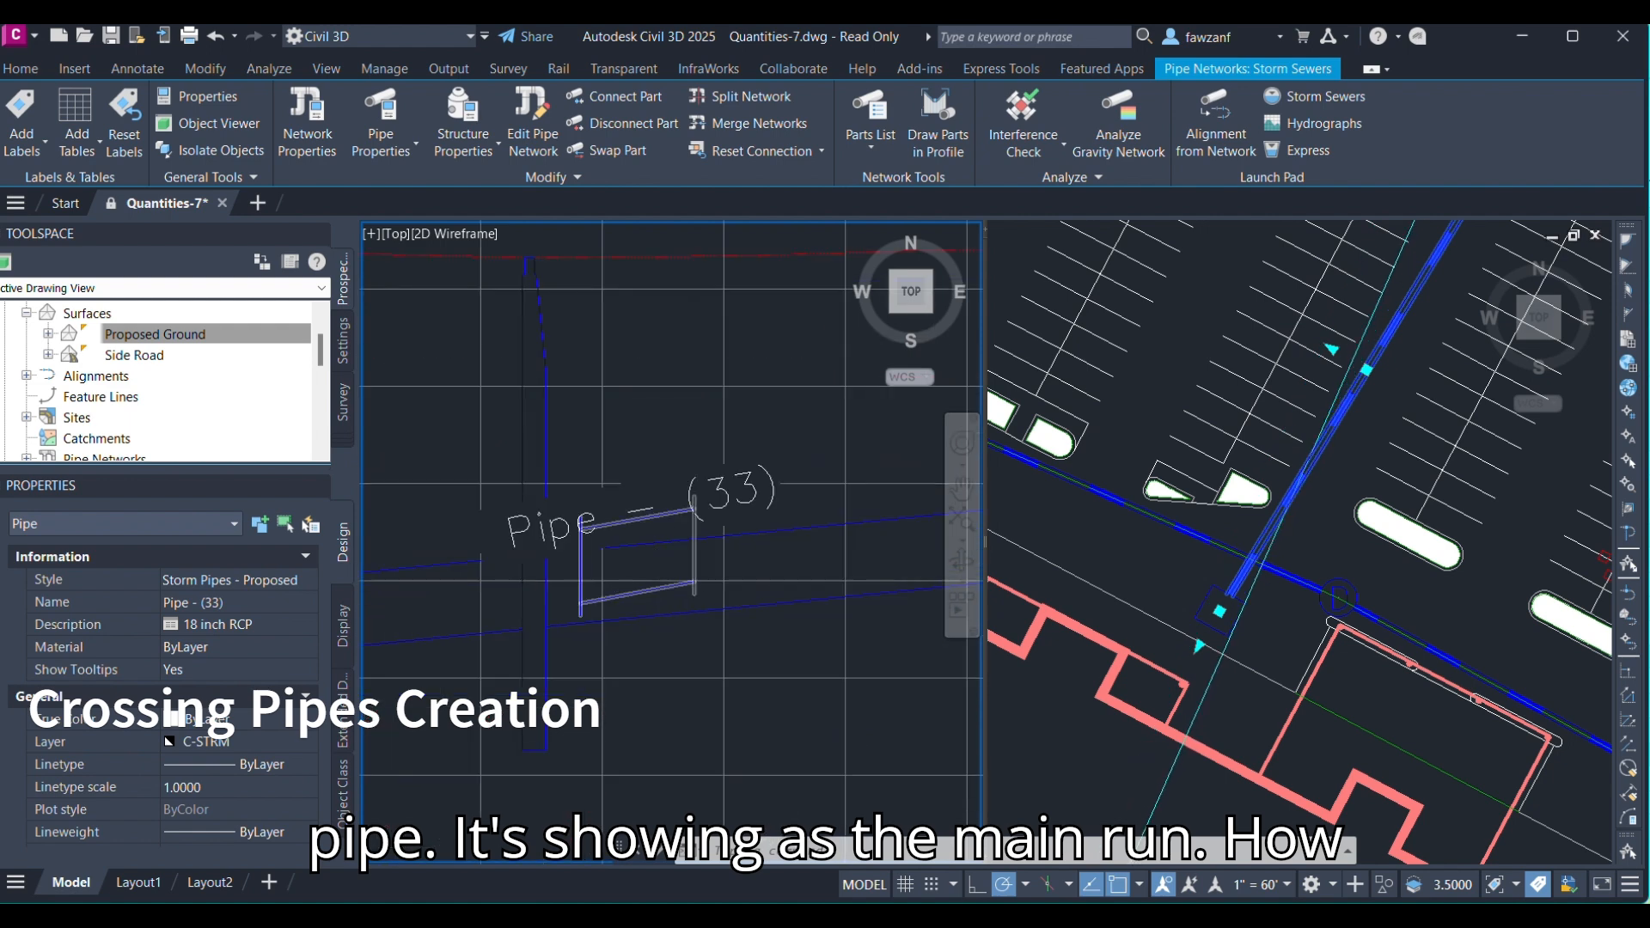
left_click(691, 458)
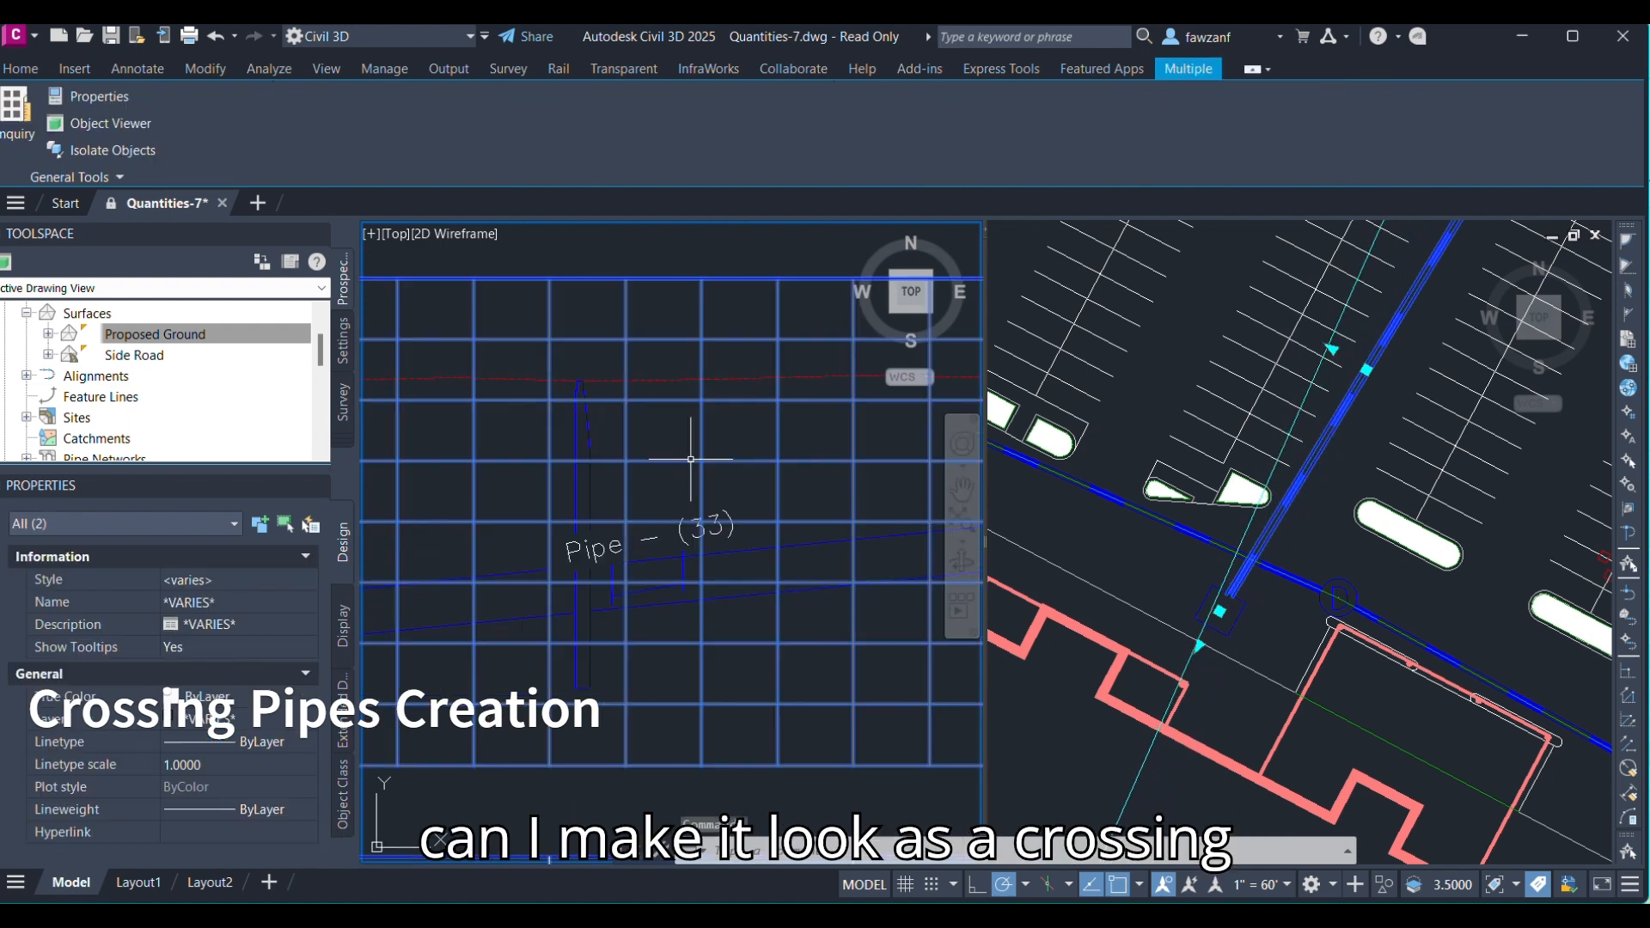
right_click(687, 456)
left_click(666, 453)
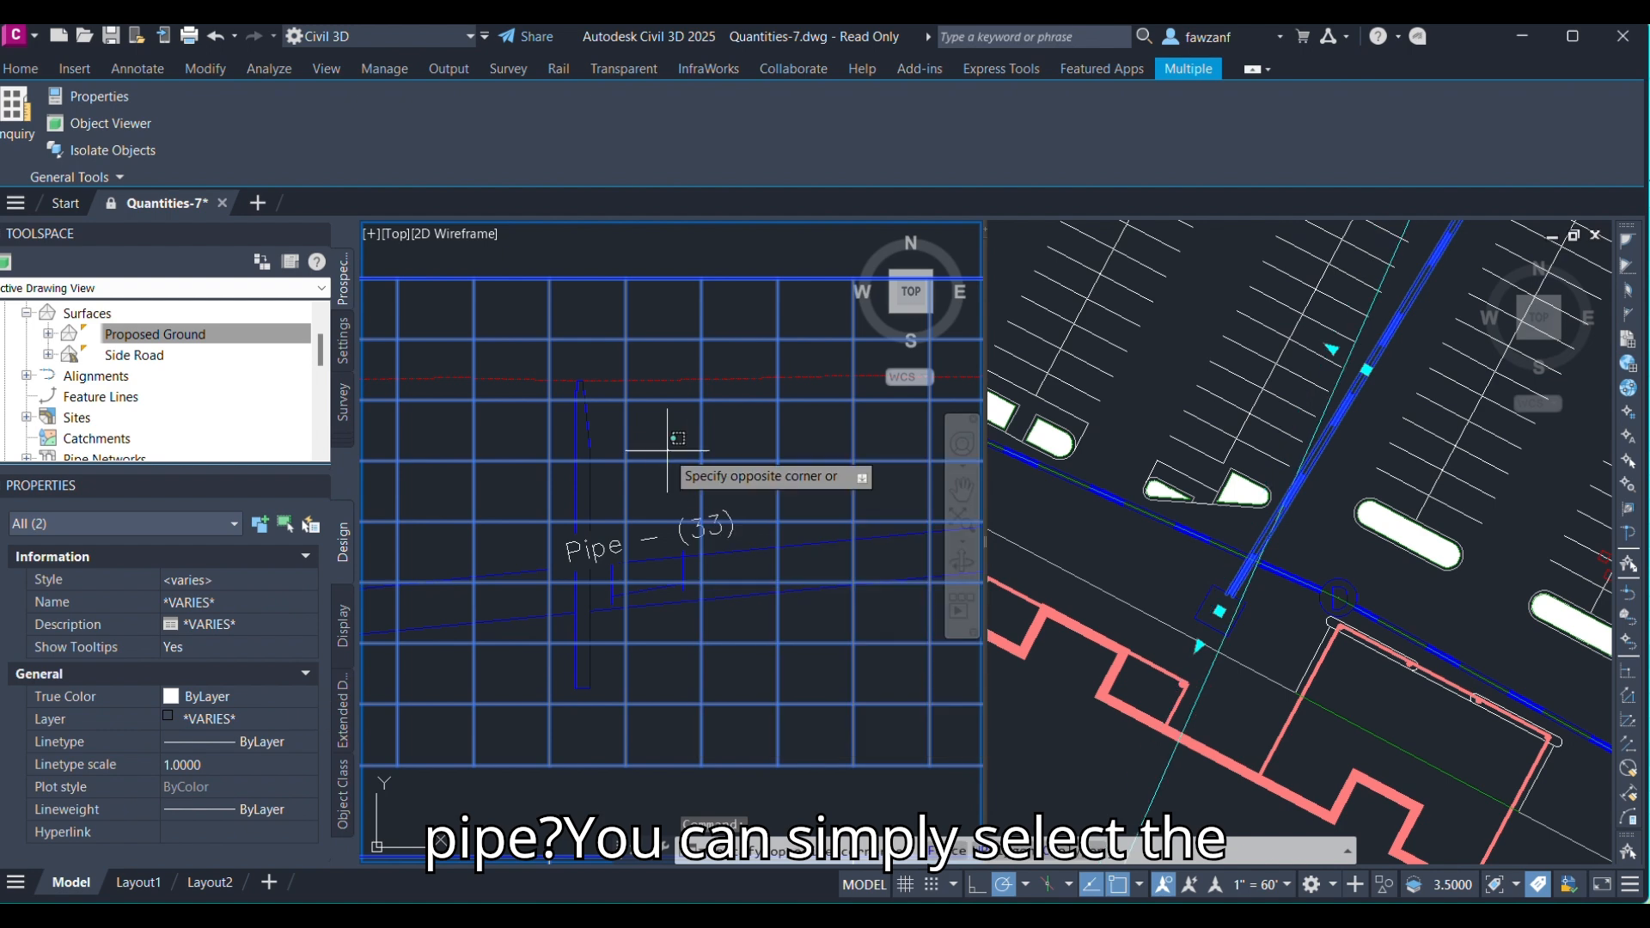
key("Escape")
key("Escape")
Open the profile view's properties and enable showing only crossing pipes in its pipe network list.
left_click(666, 460)
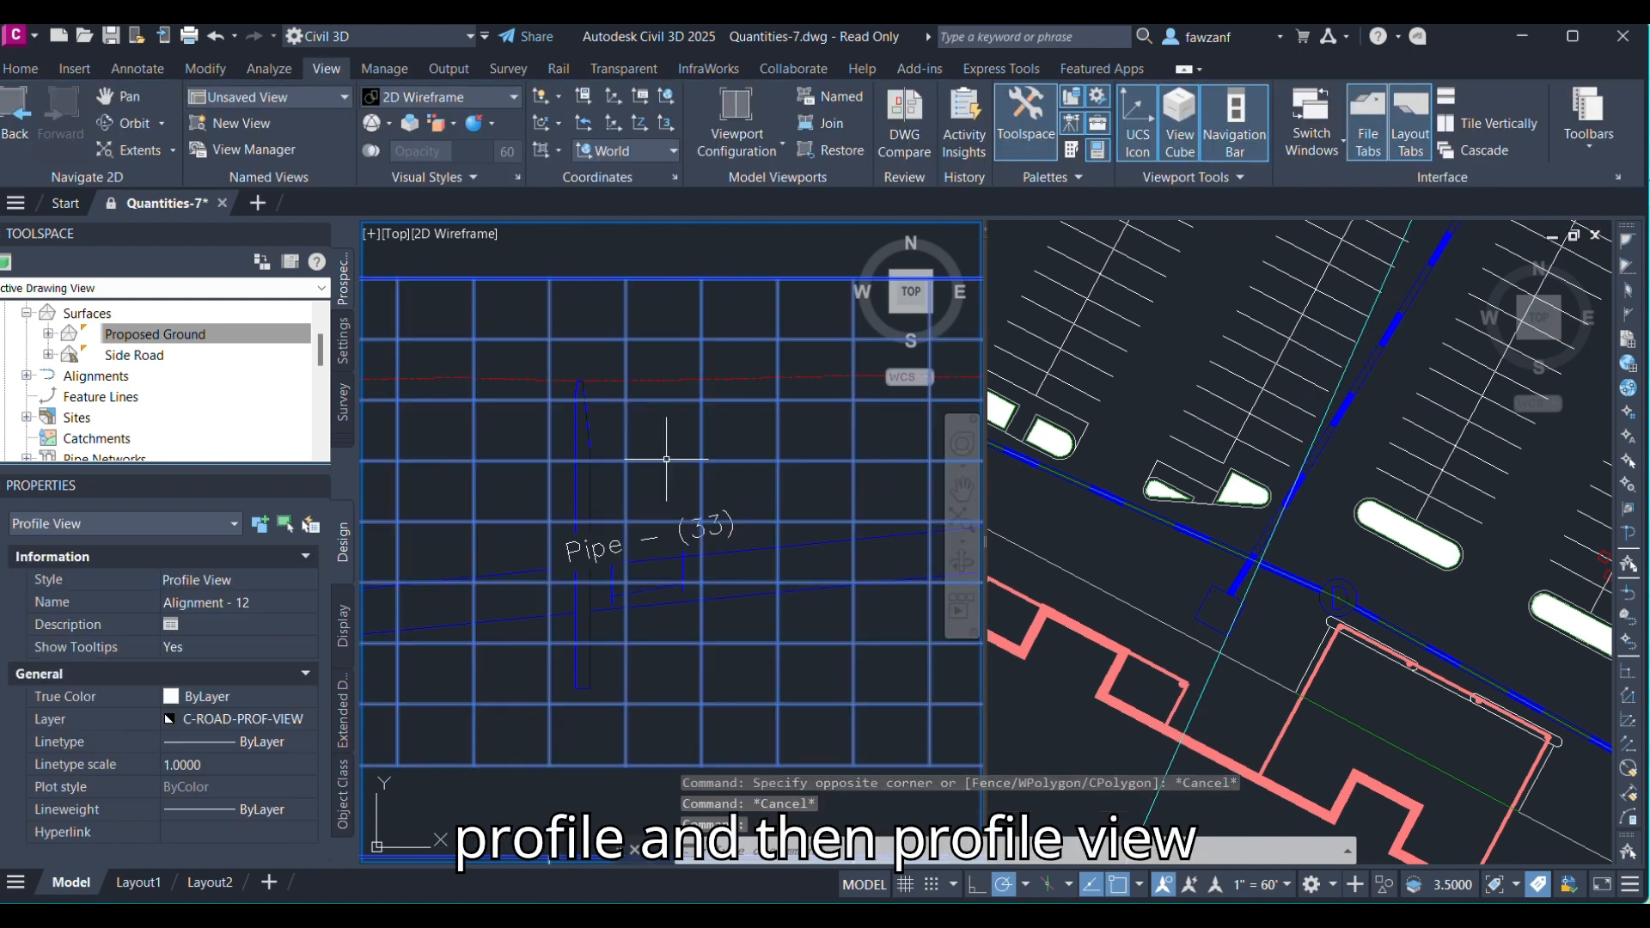
right_click(666, 461)
key("Escape")
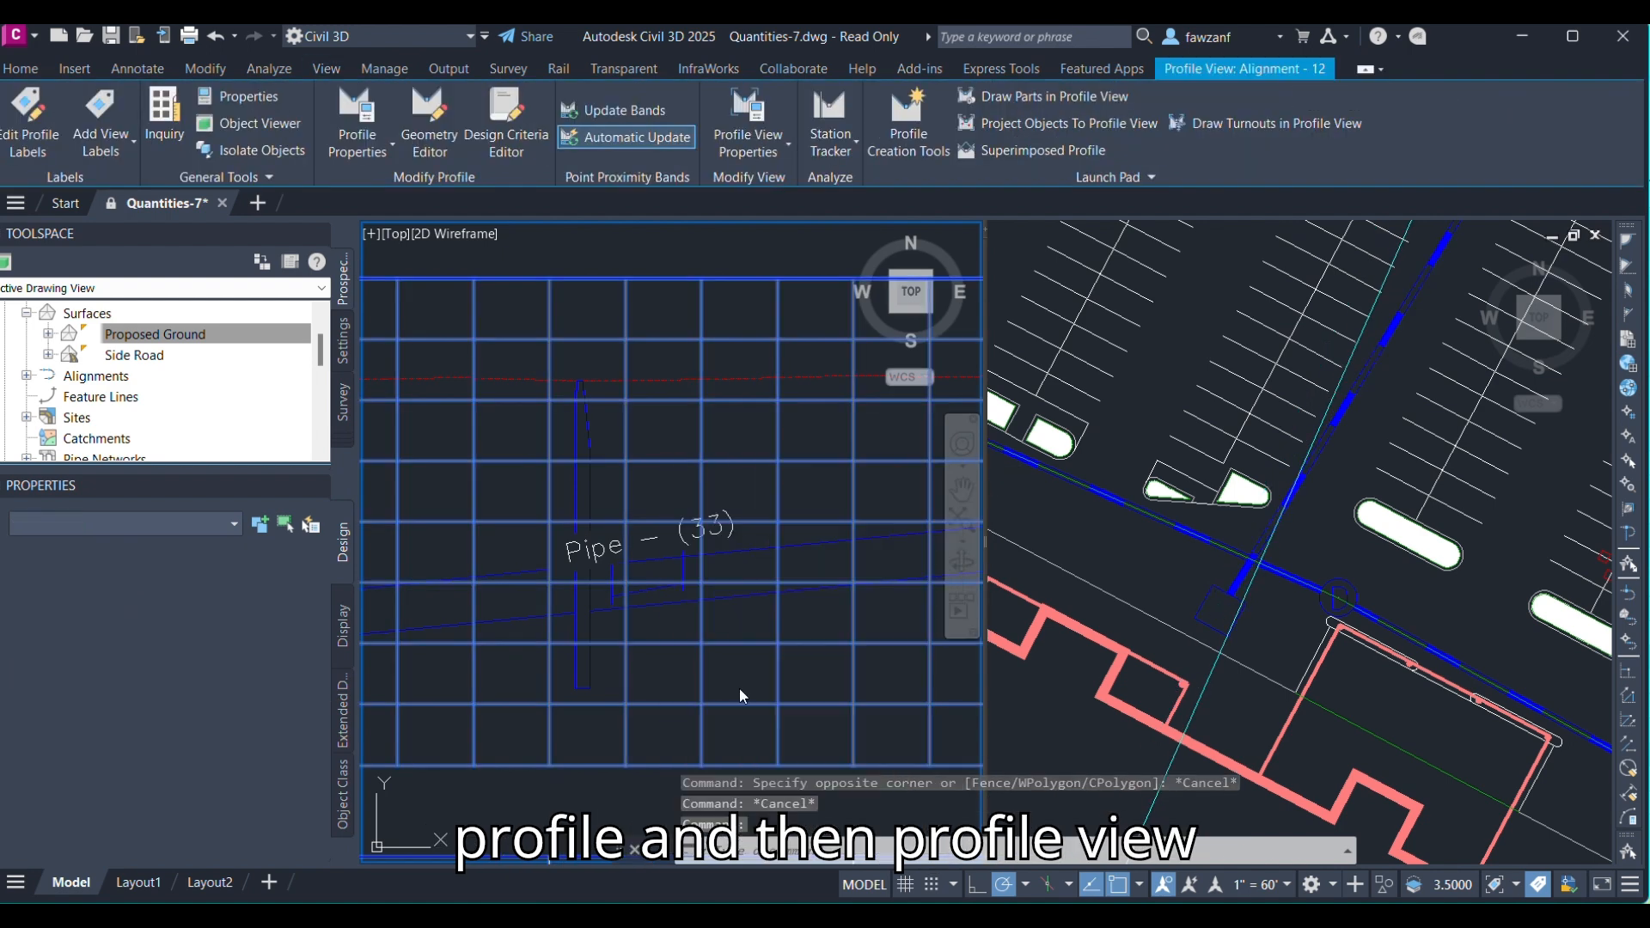
double_click(734, 604)
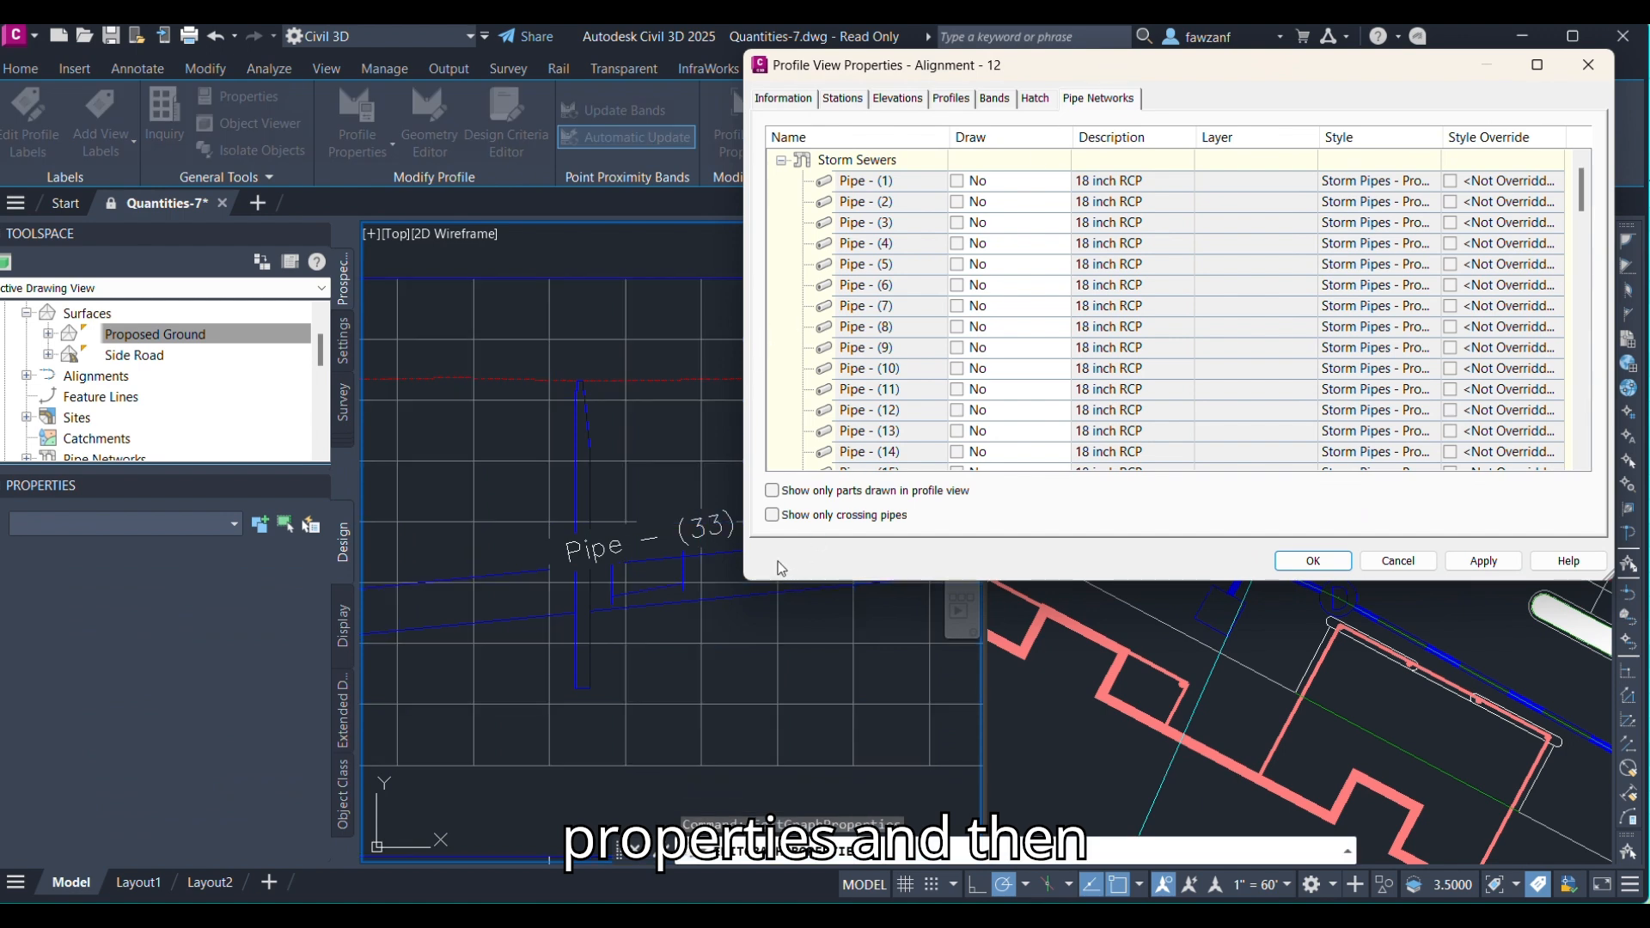
left_click(772, 515)
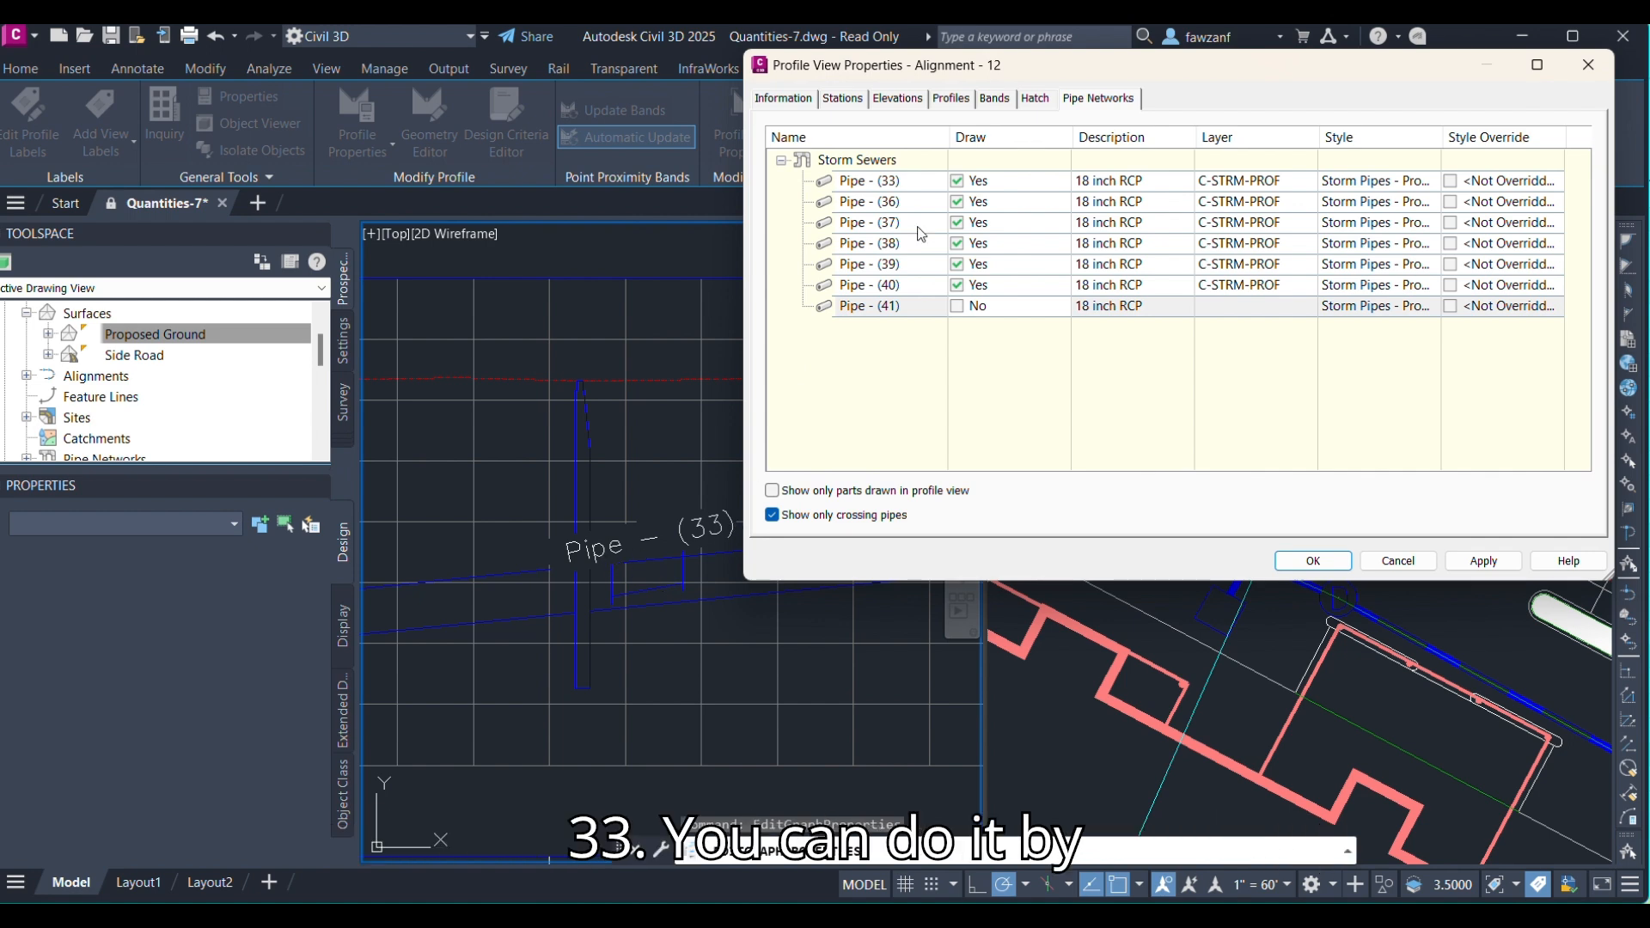
left_click_drag(1346, 72, 1159, 126)
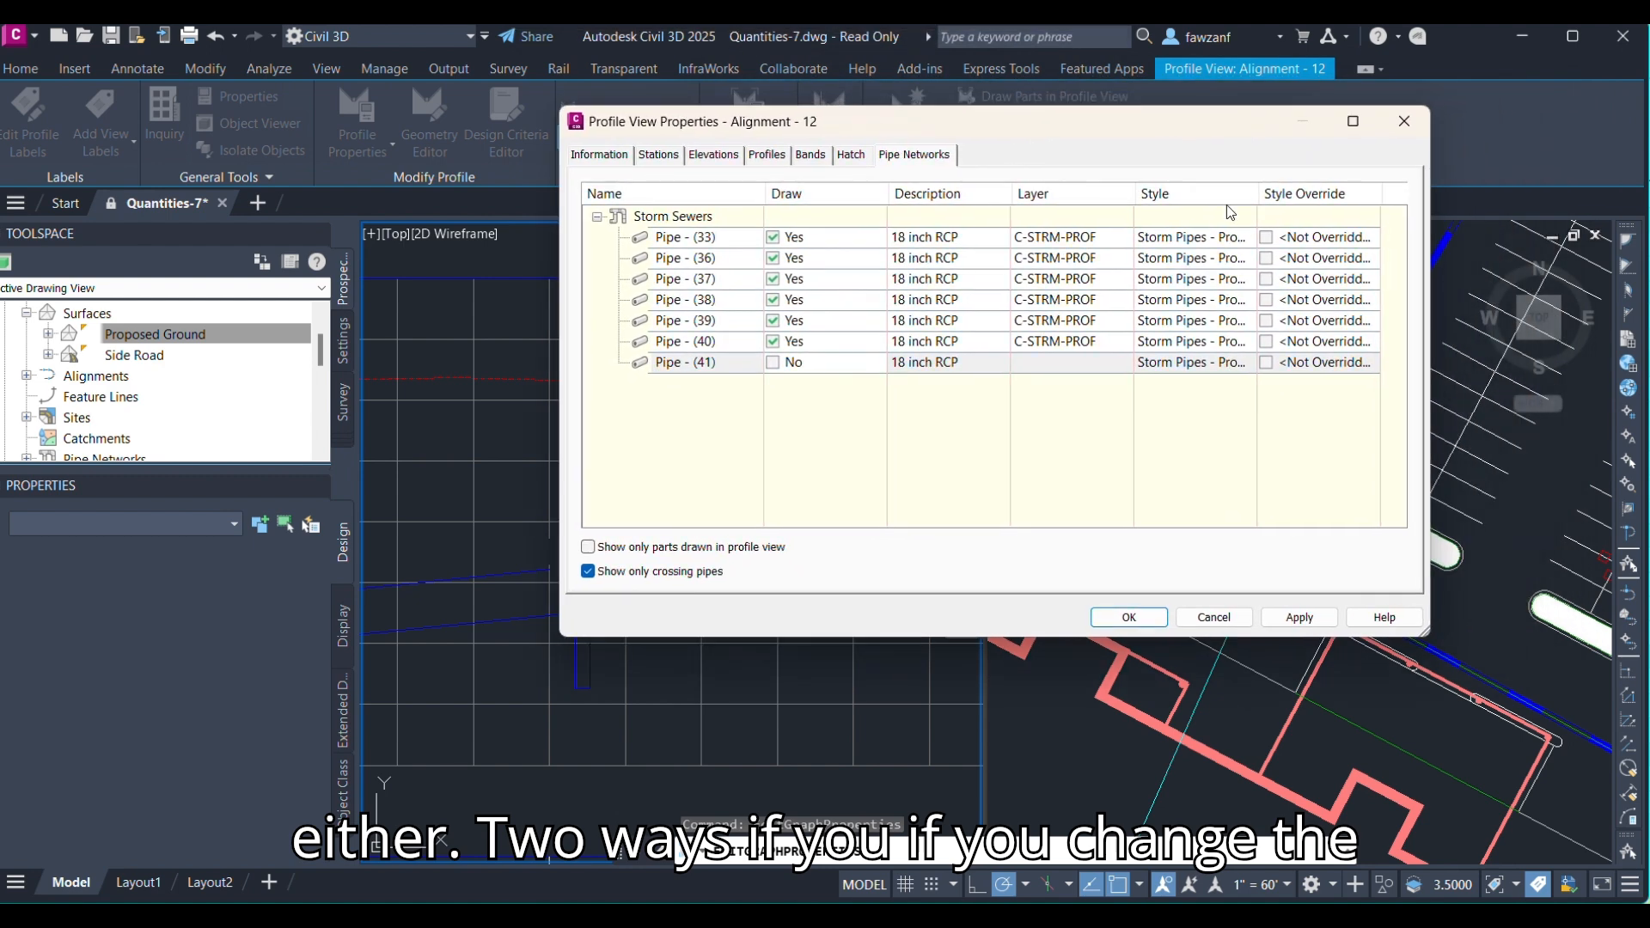
Override Pipe - (33)'s style in the profile view with Pipe Crossing Pipe (Storm) and apply the change.
double_click(1227, 238)
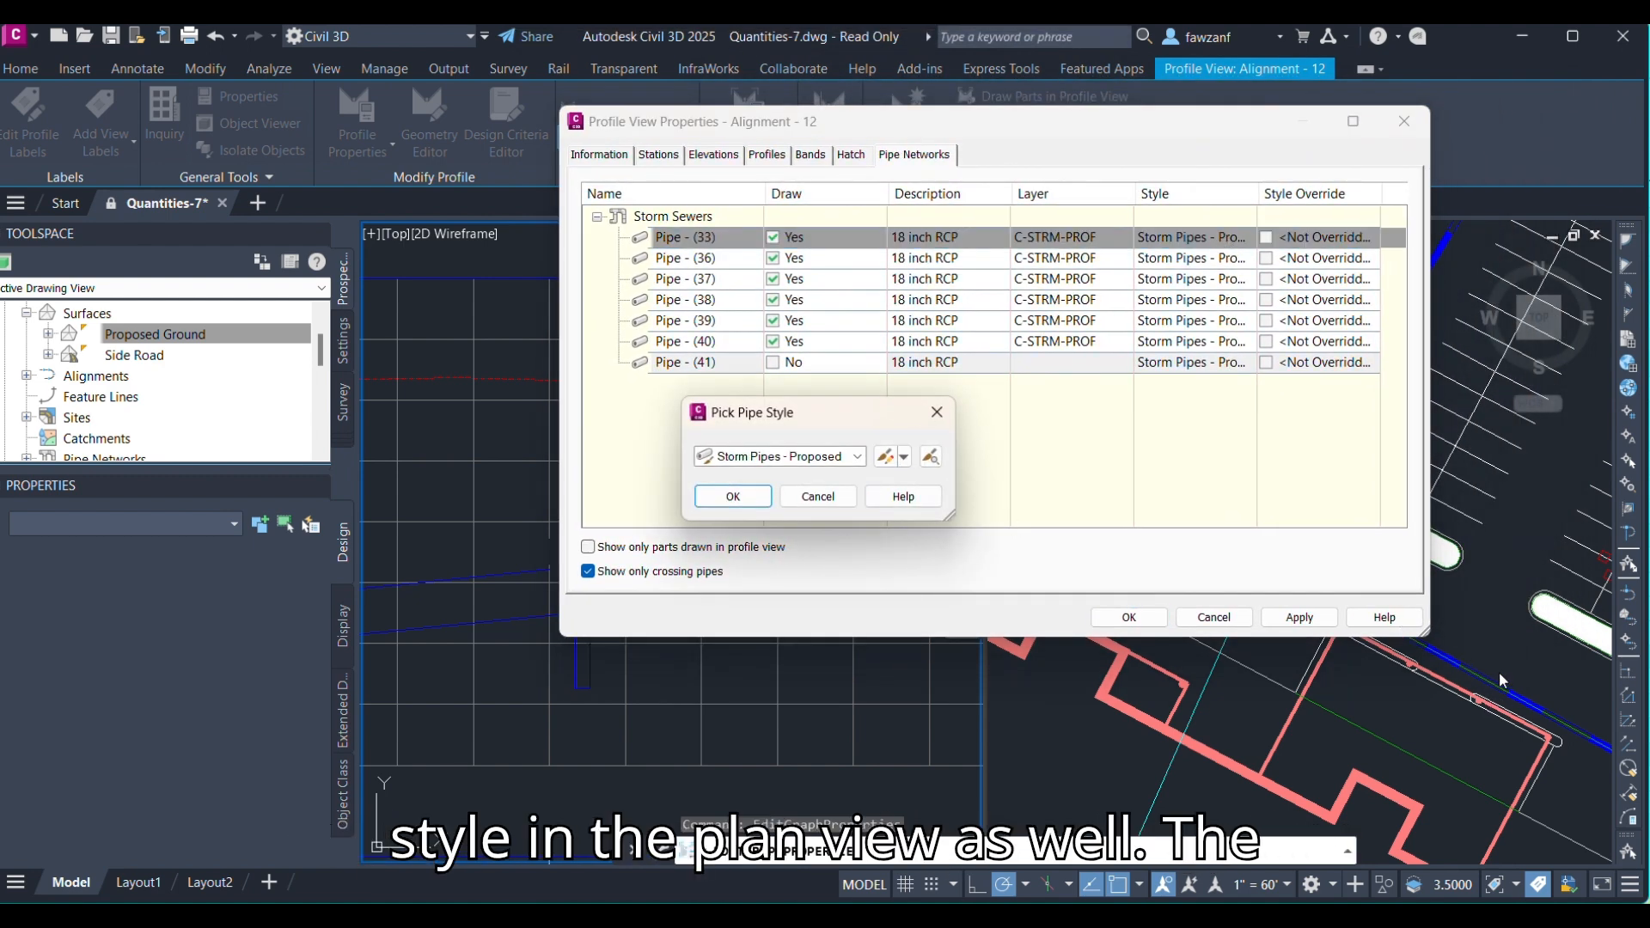
left_click(934, 411)
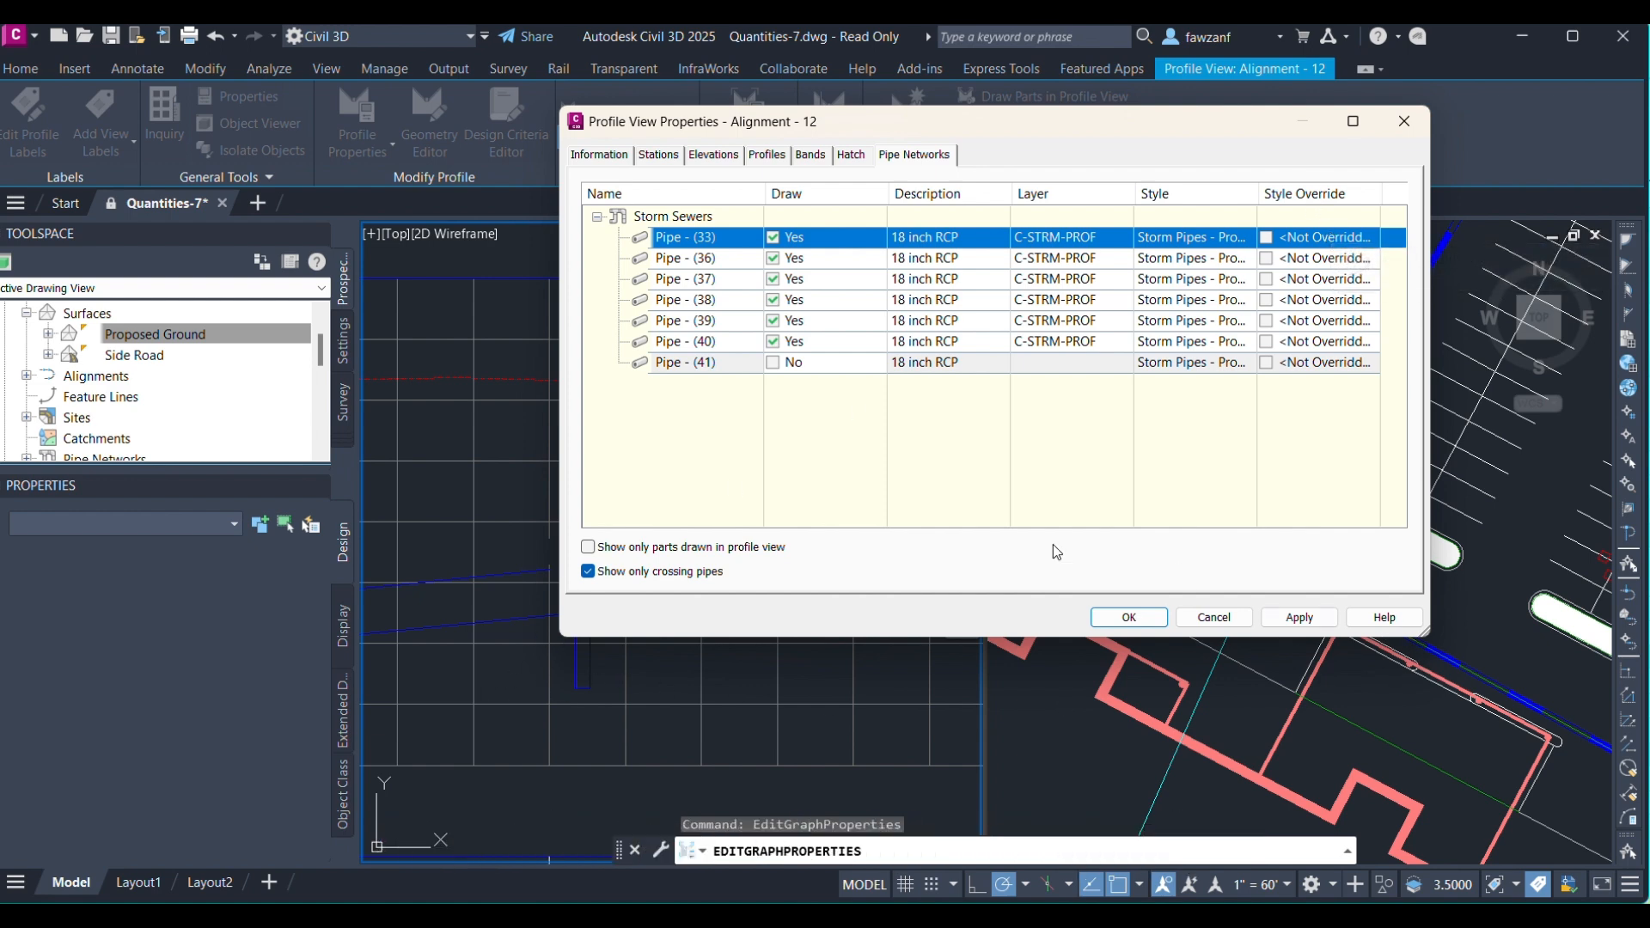
left_click(1331, 242)
left_click(801, 457)
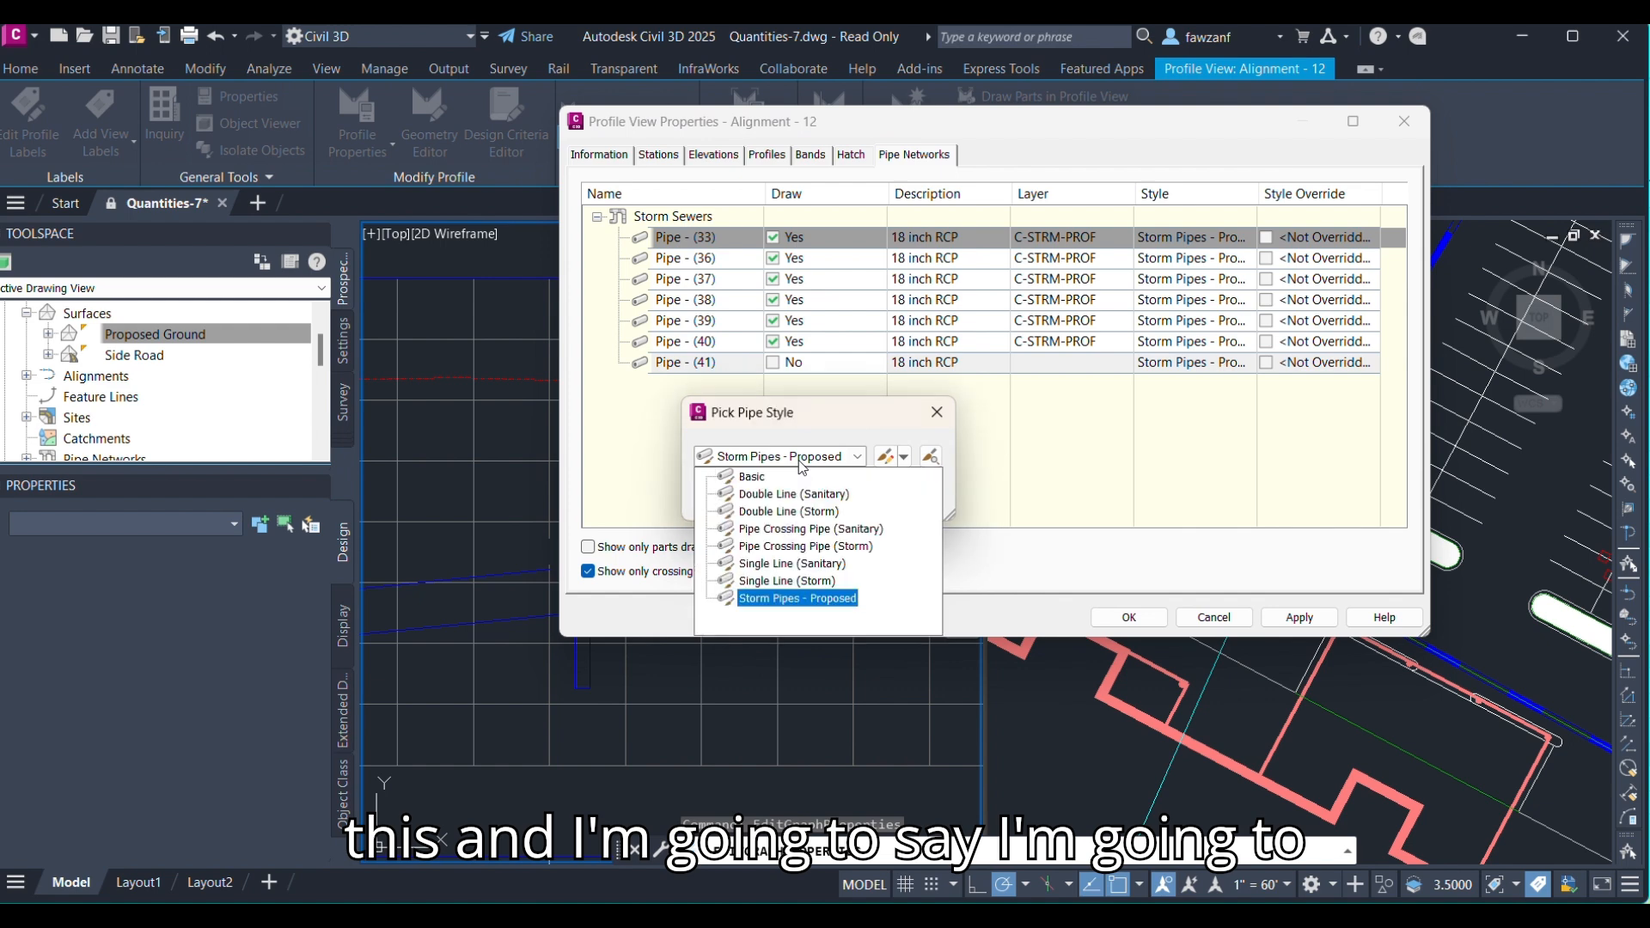
left_click(776, 550)
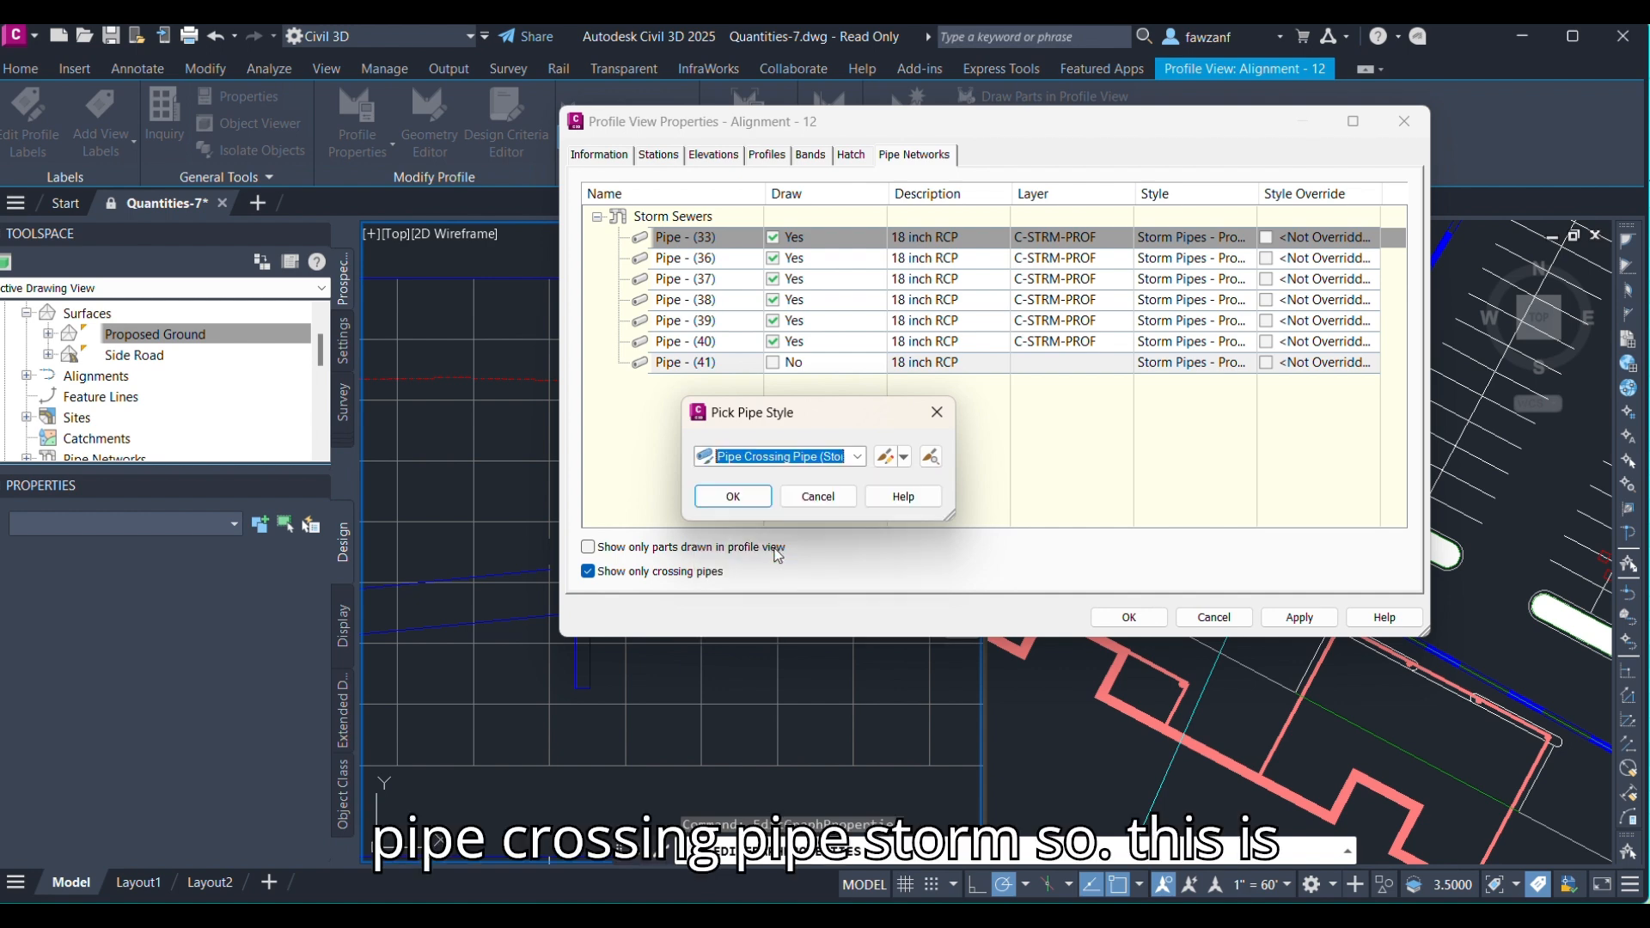
left_click(744, 500)
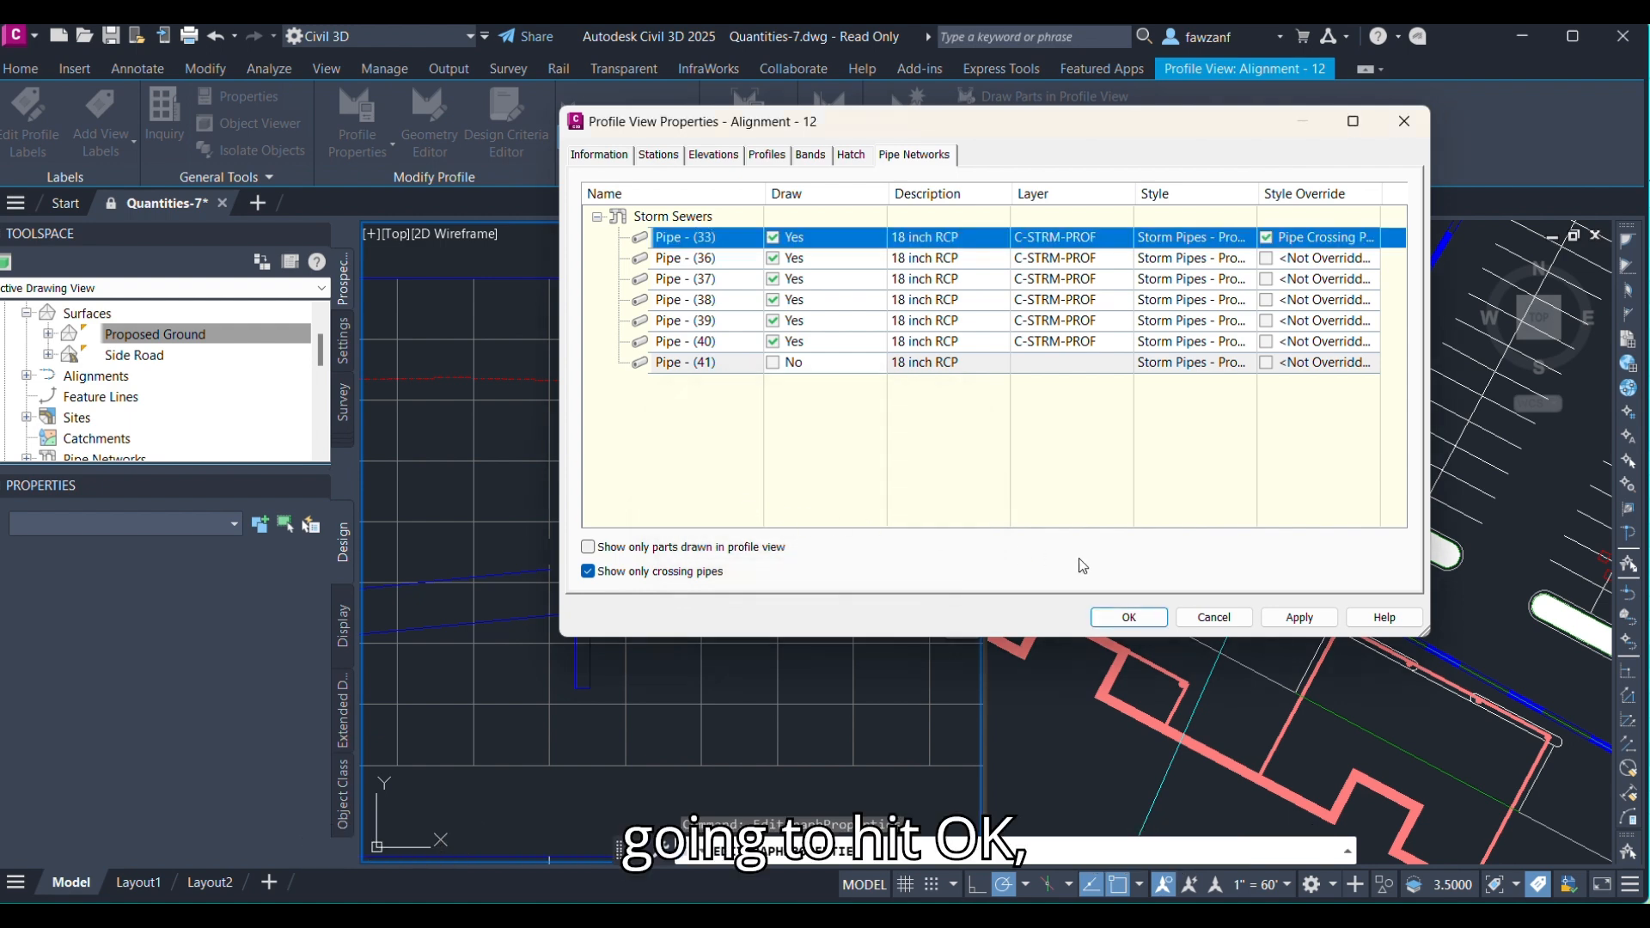
left_click(1298, 619)
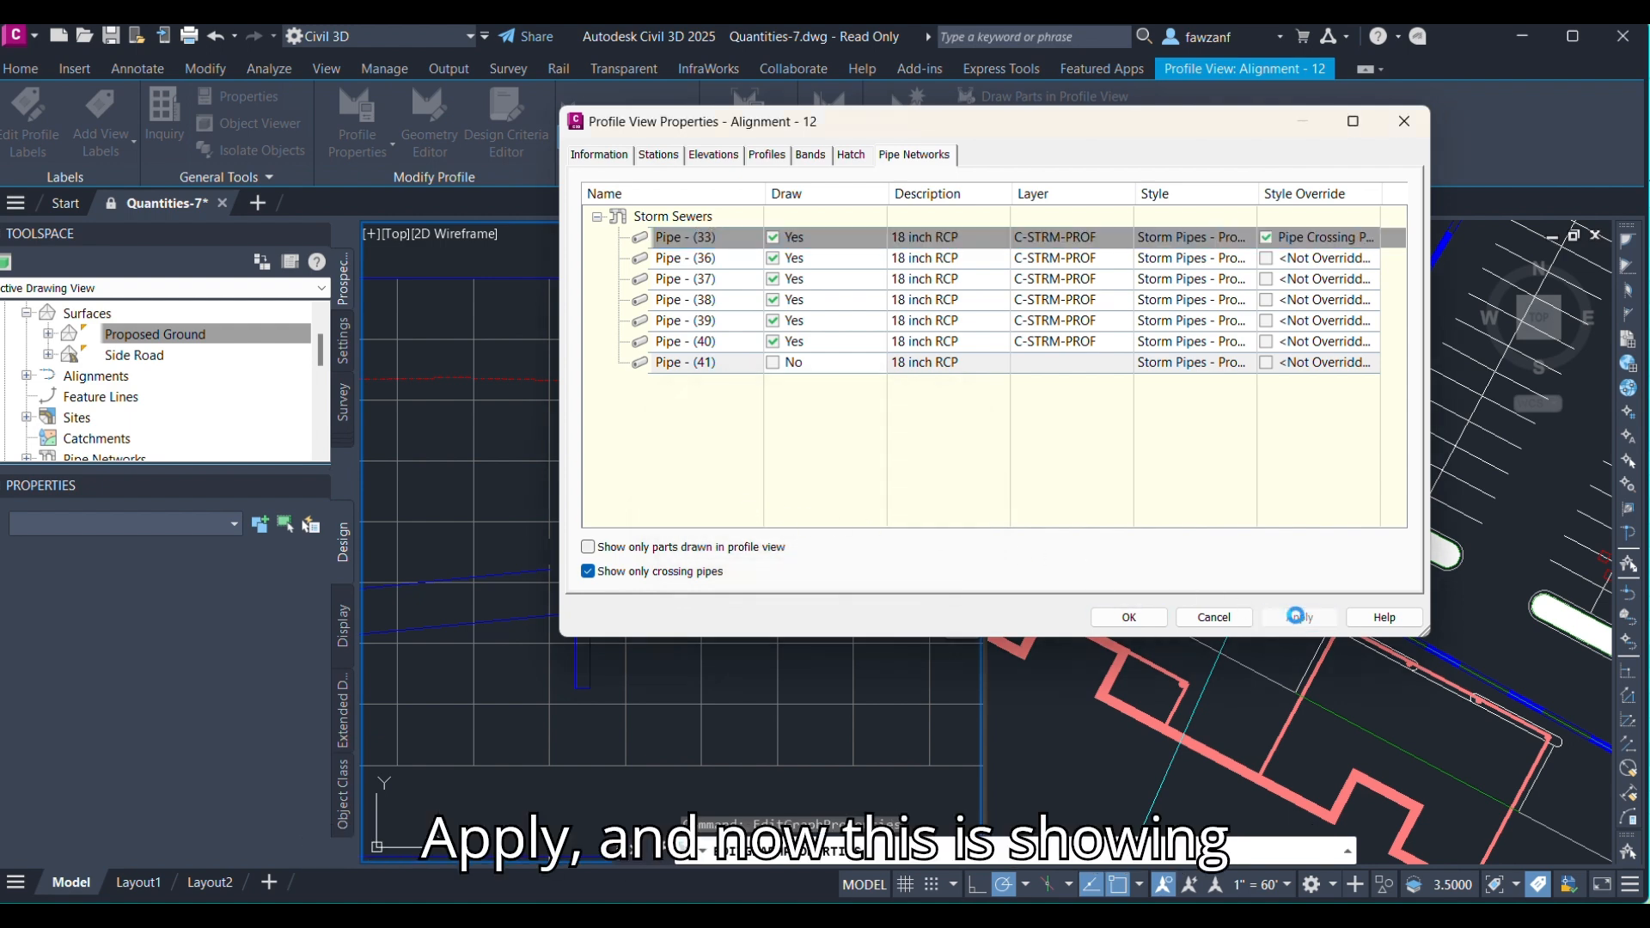
left_click(1128, 617)
Delete the Pipe - (33) label from the profile view.
scroll(679, 571, "up", 5)
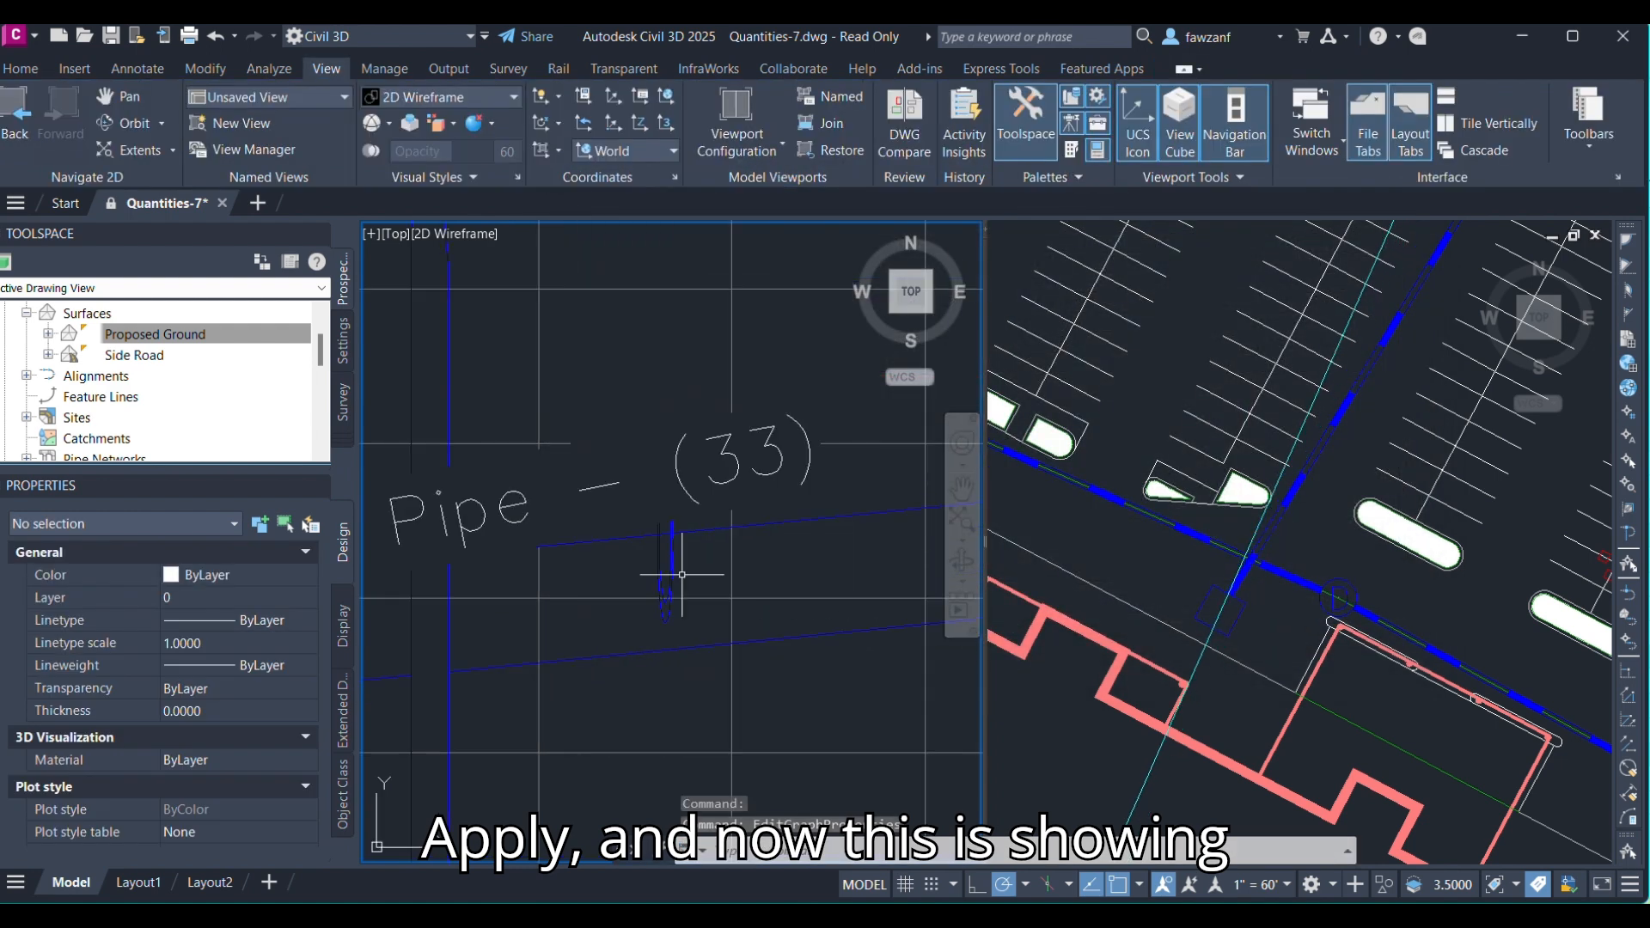
scroll(620, 535, "down", 3)
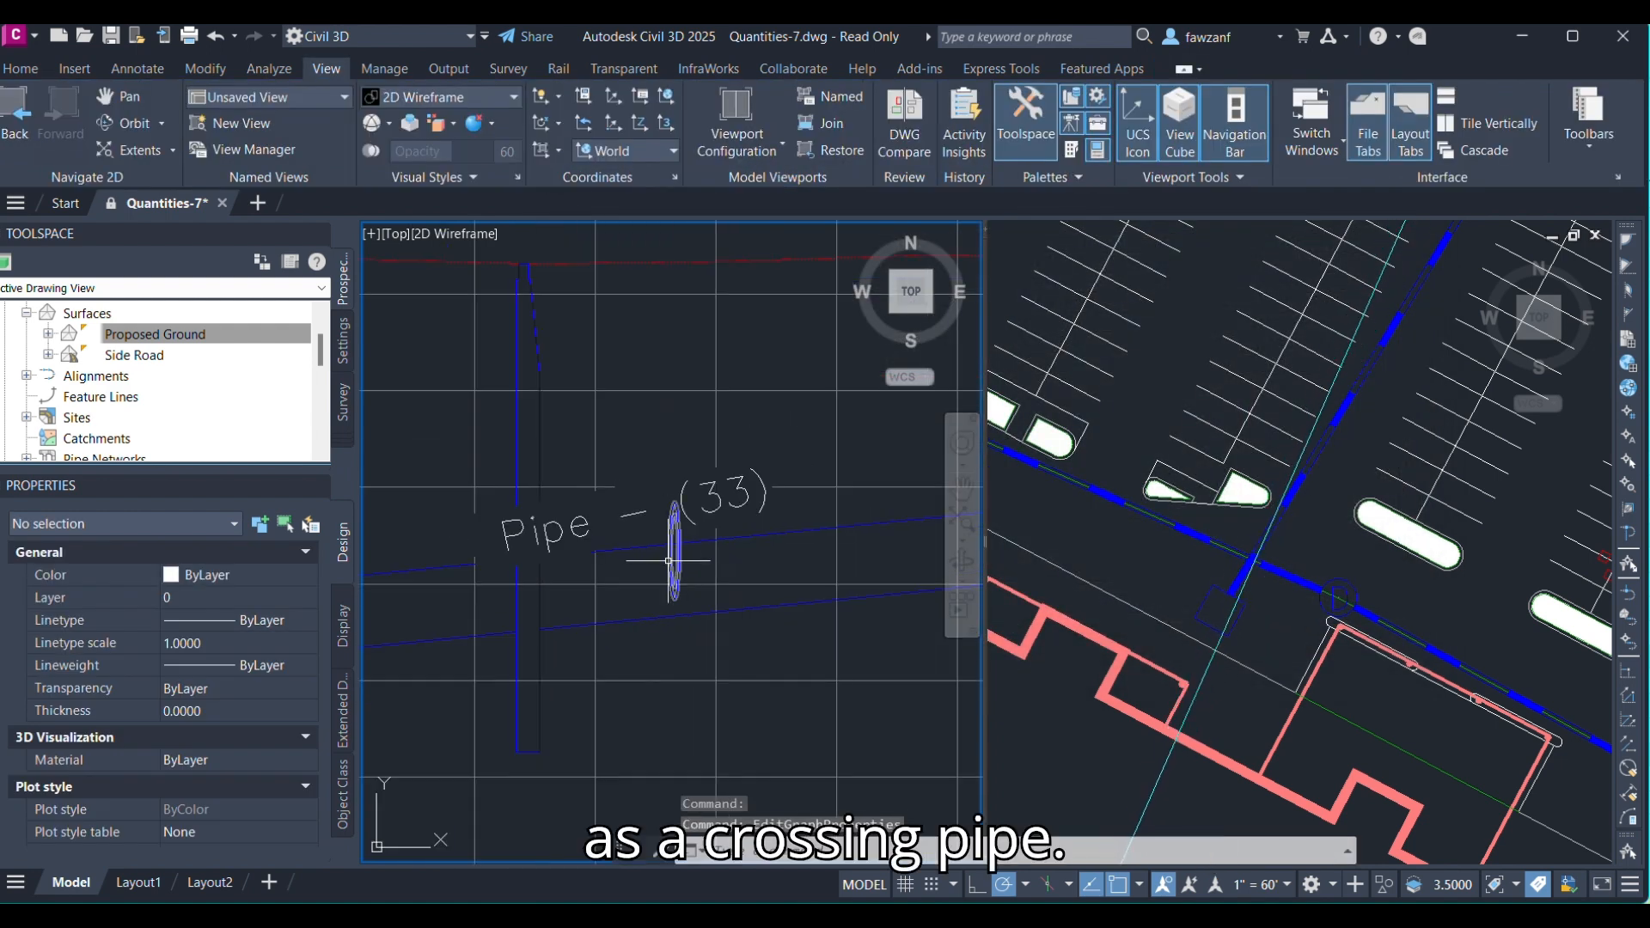
left_click(633, 507)
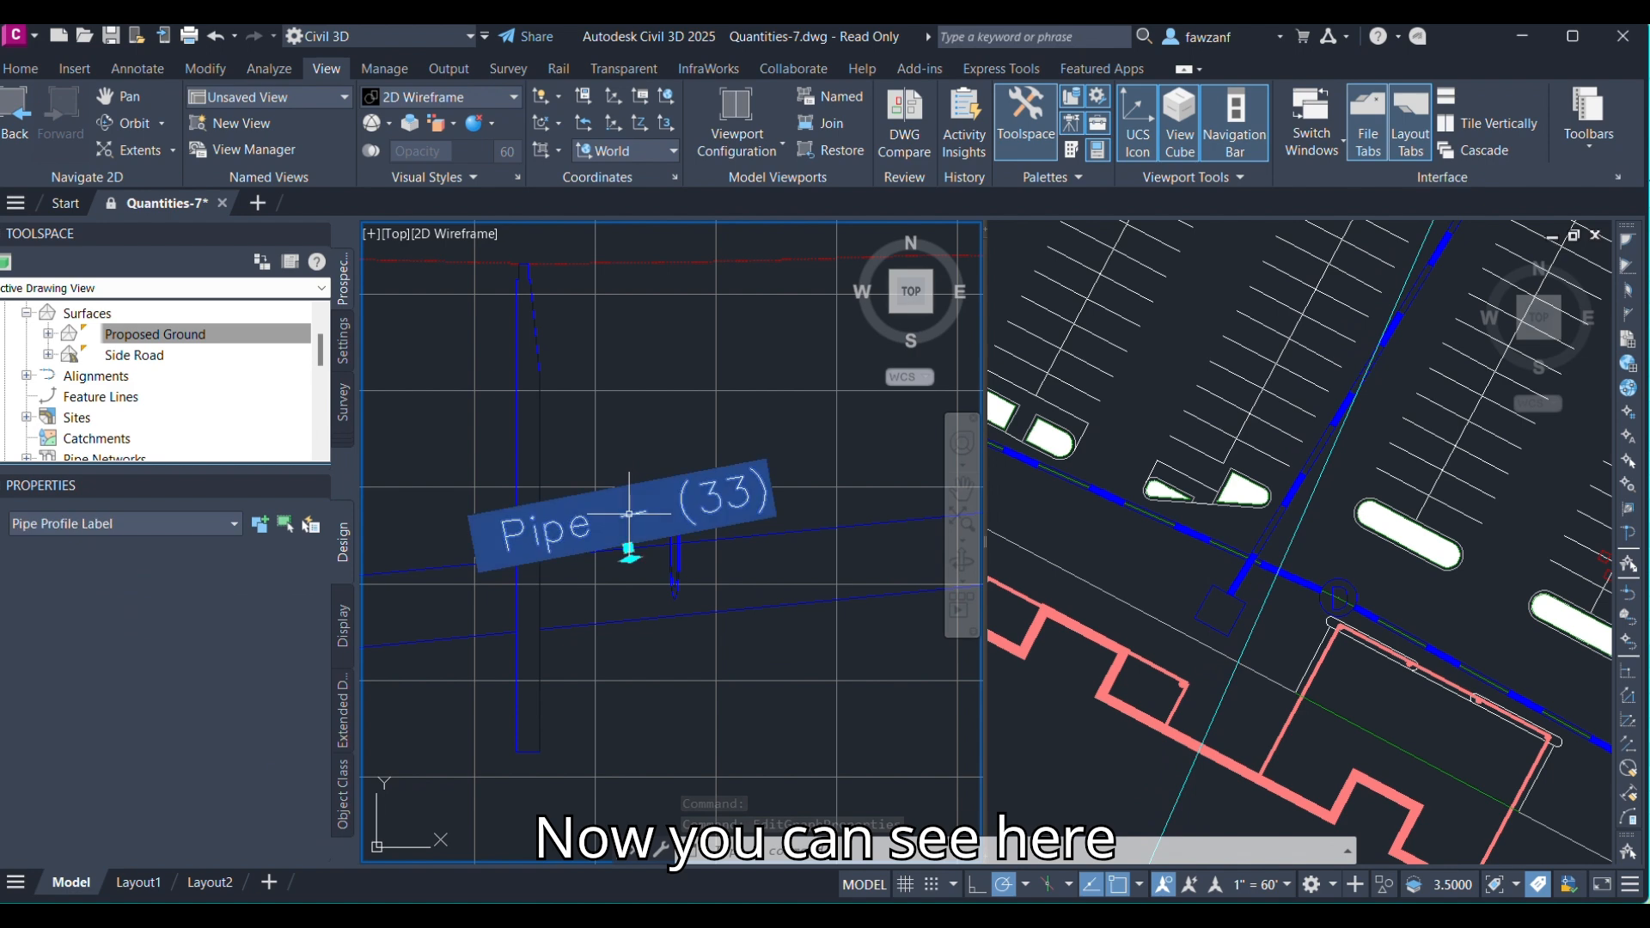
key("Delete")
Select Pipe - (33) in the plan viewport and review its properties.
middle_click_drag(667, 509, 647, 455)
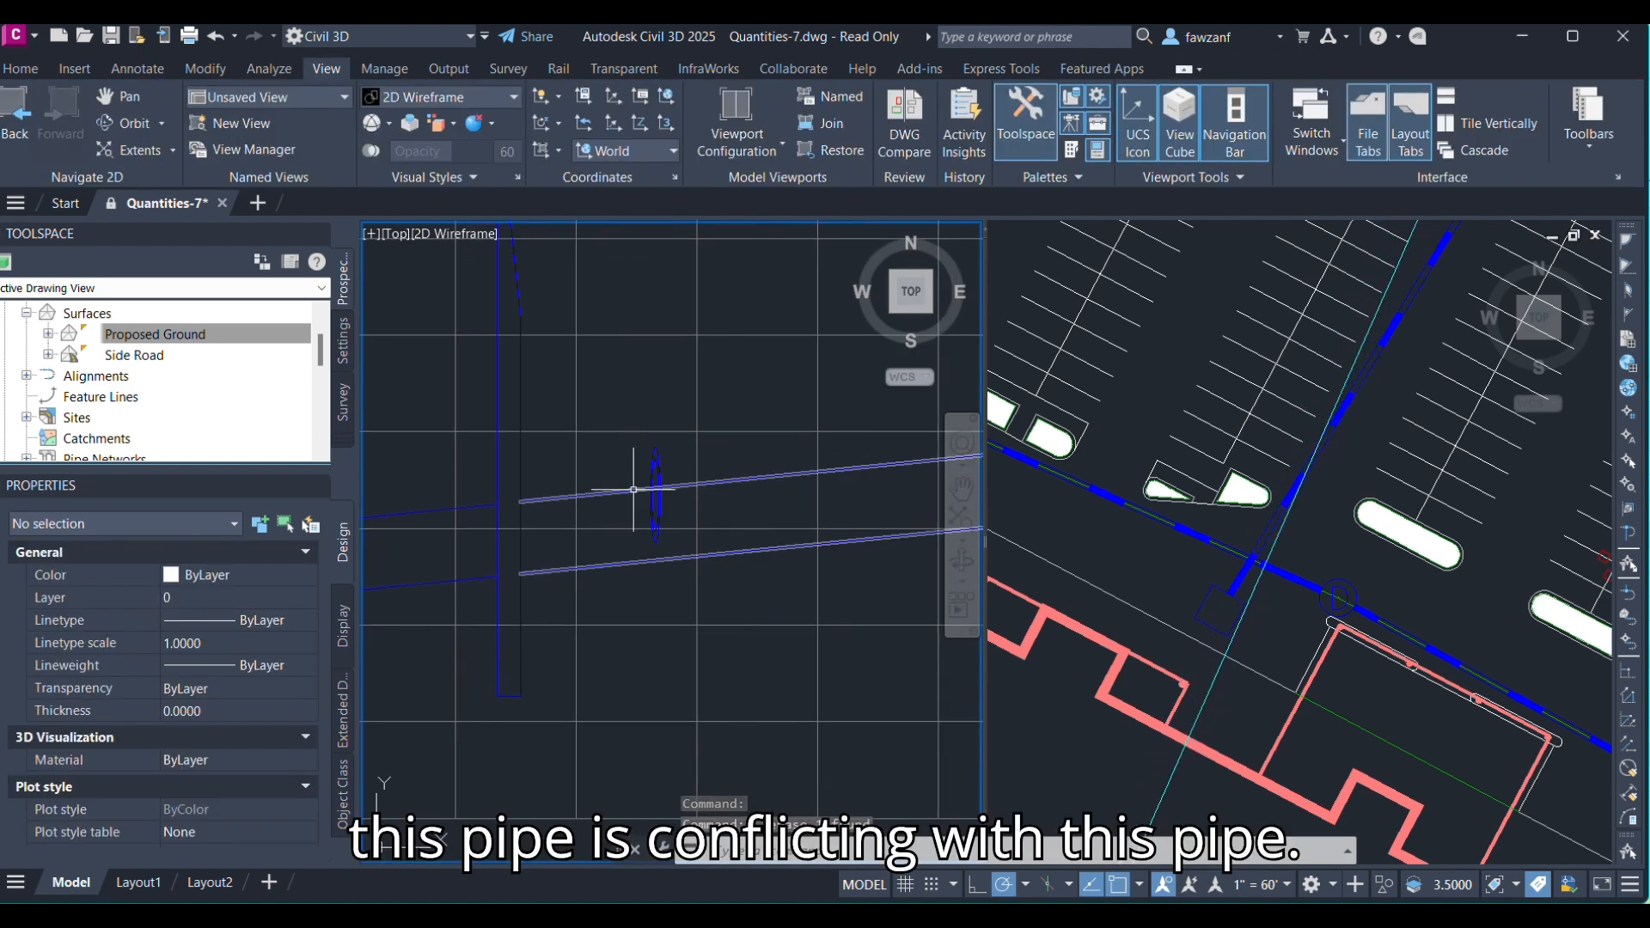
scroll(701, 516, "down", 5)
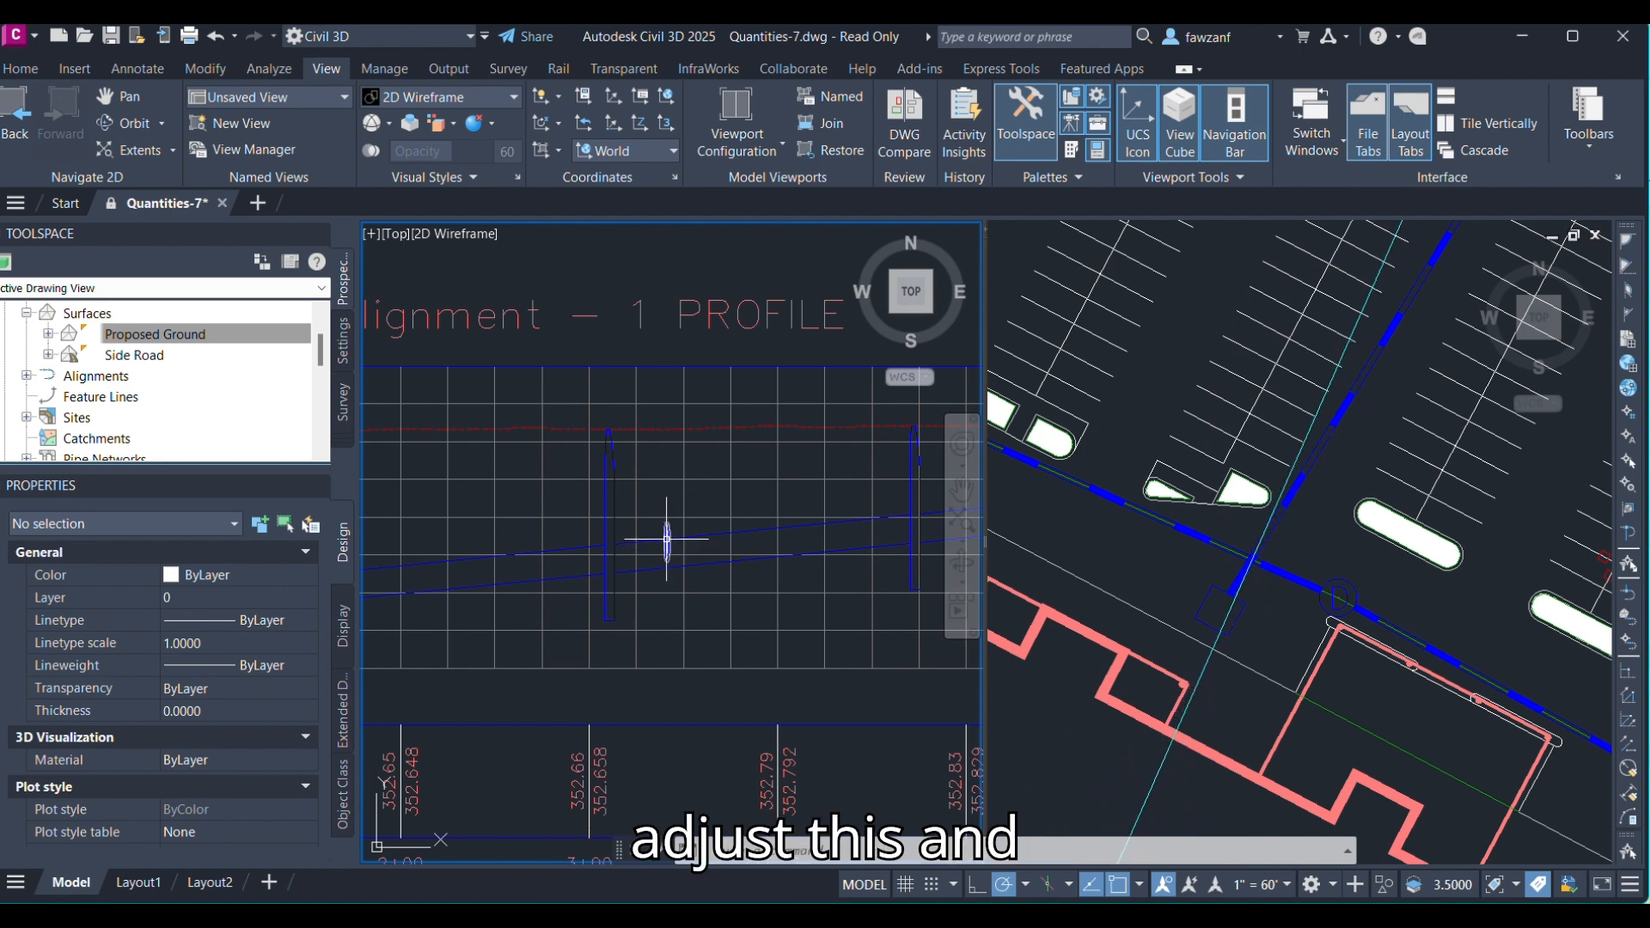
mouse_move(666, 539)
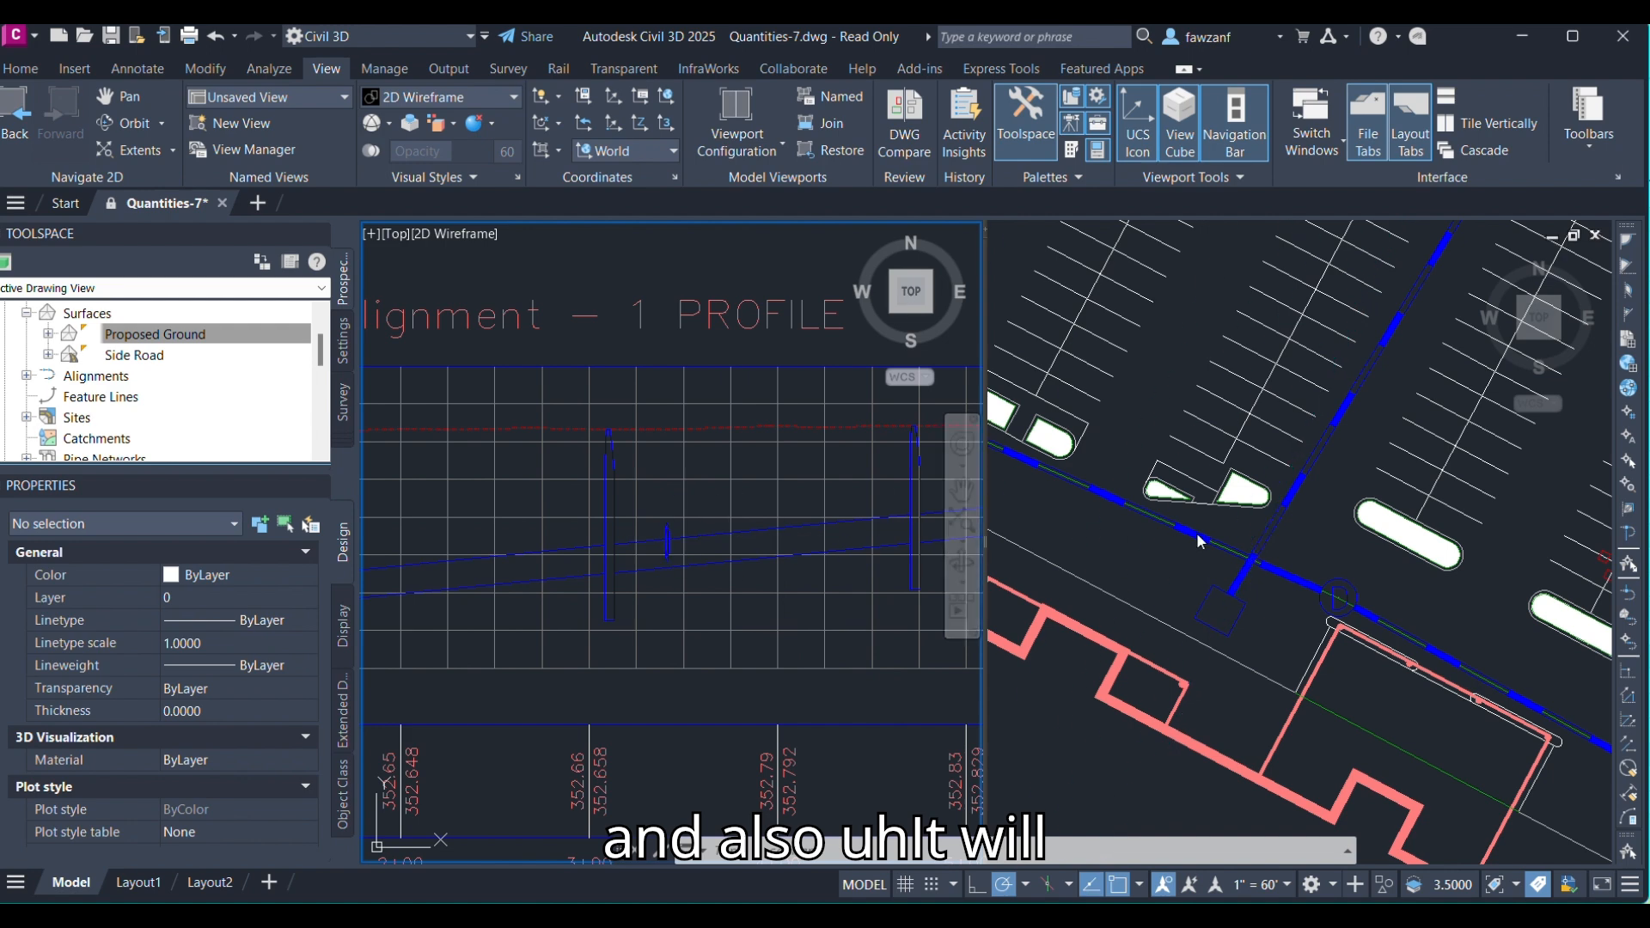
left_click(1270, 513)
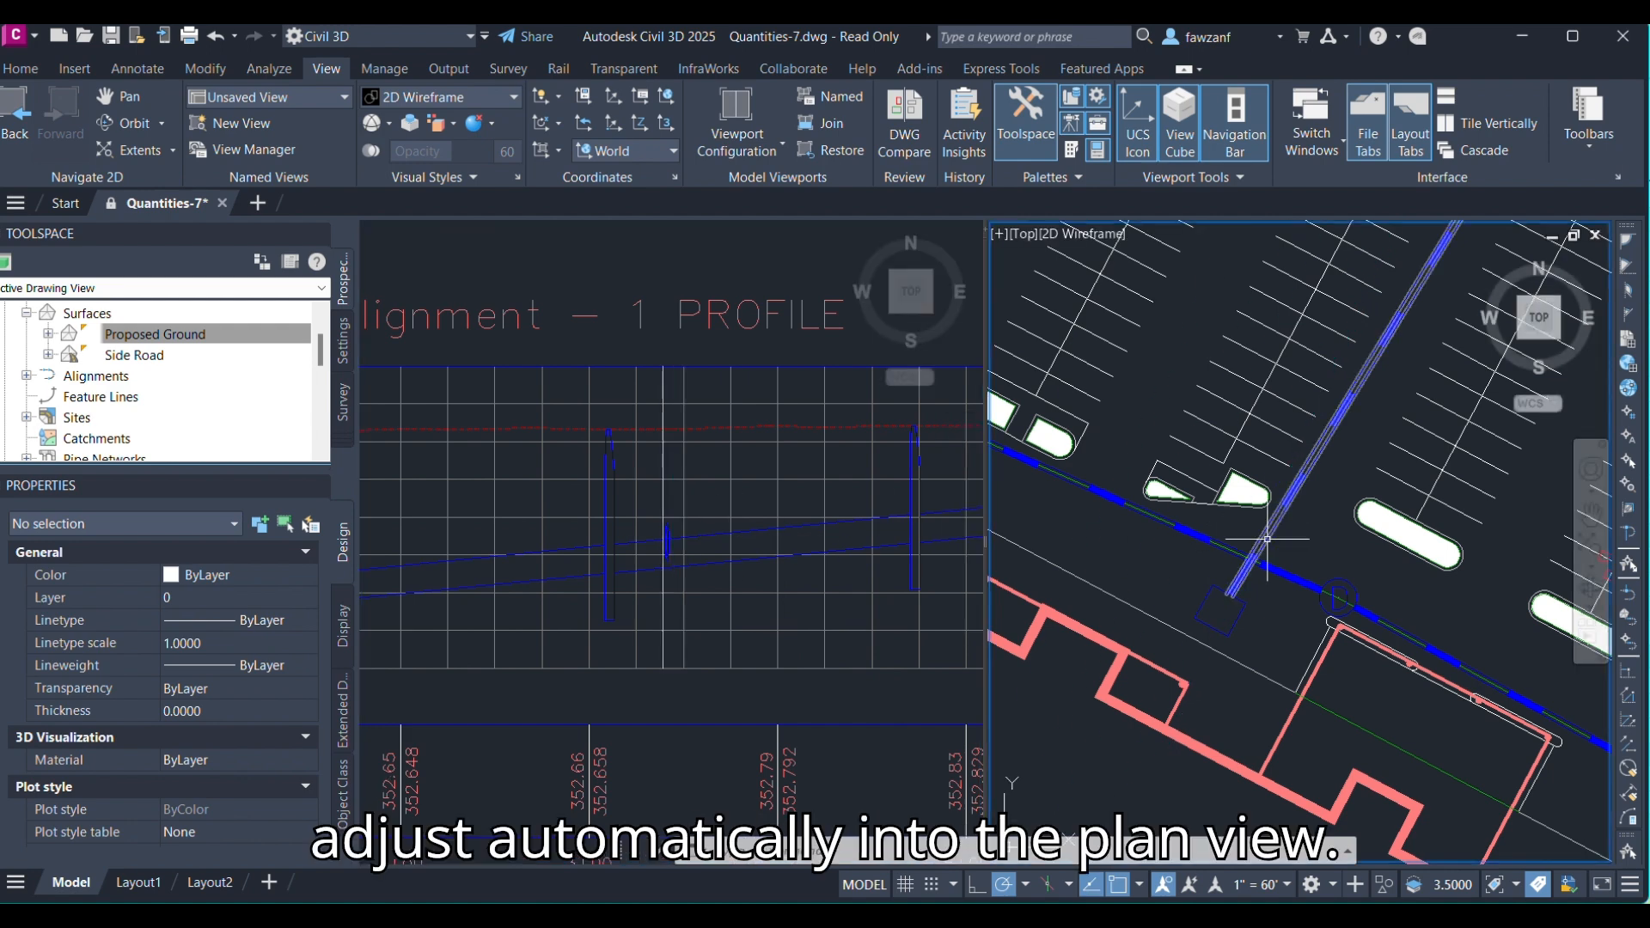
mouse_move(1266, 539)
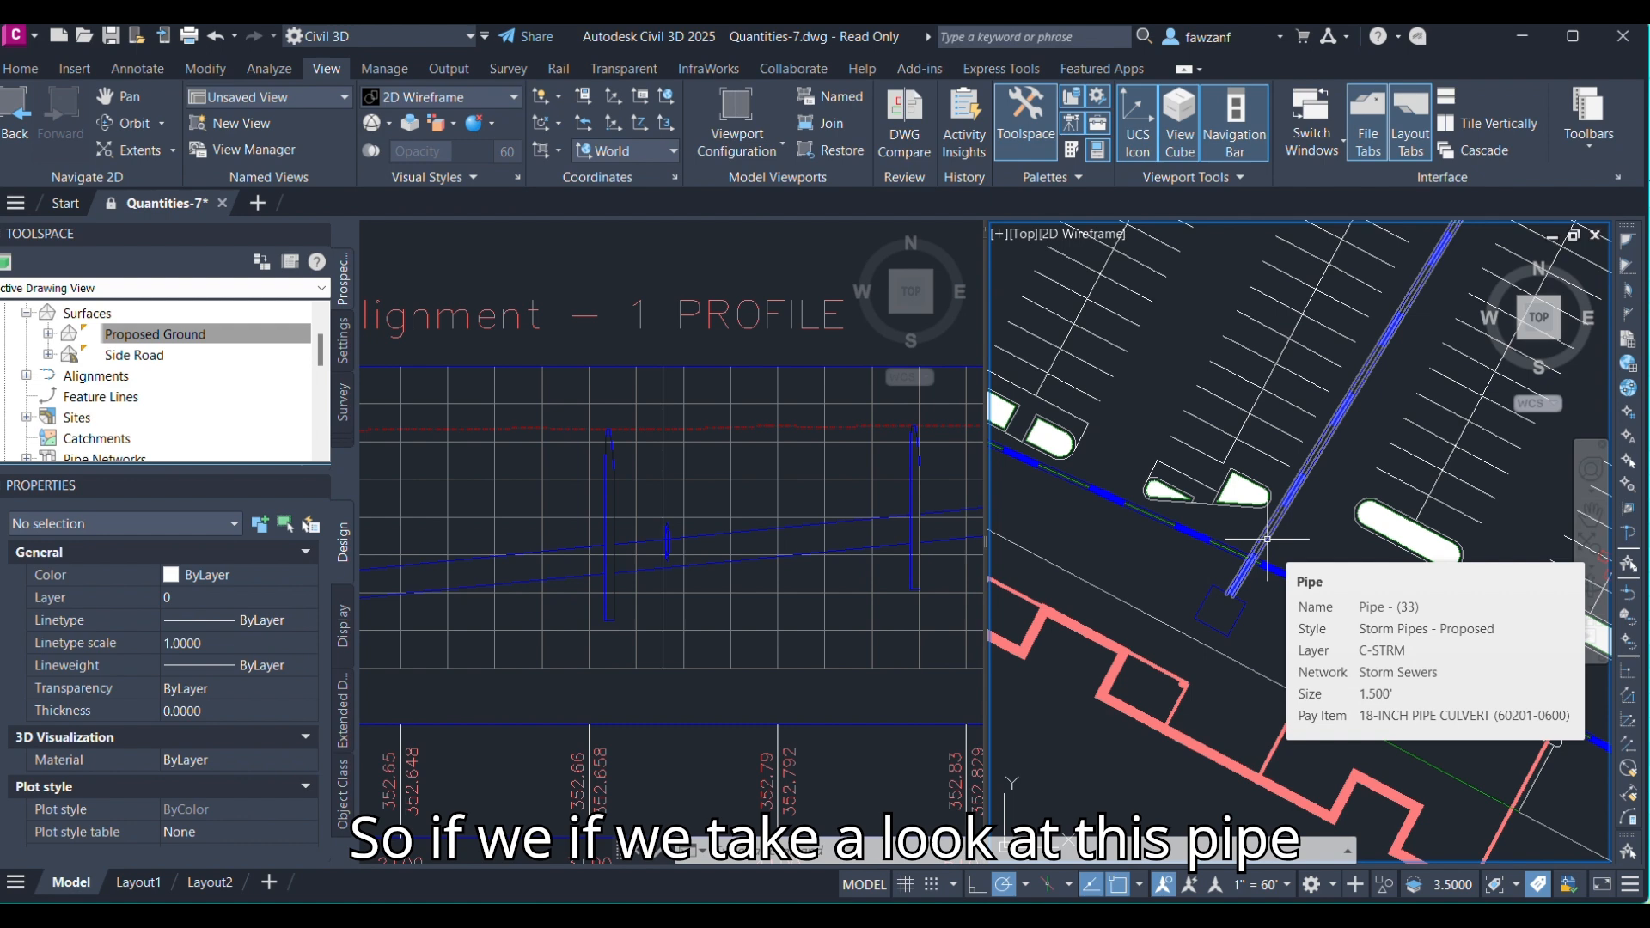
left_click(1267, 538)
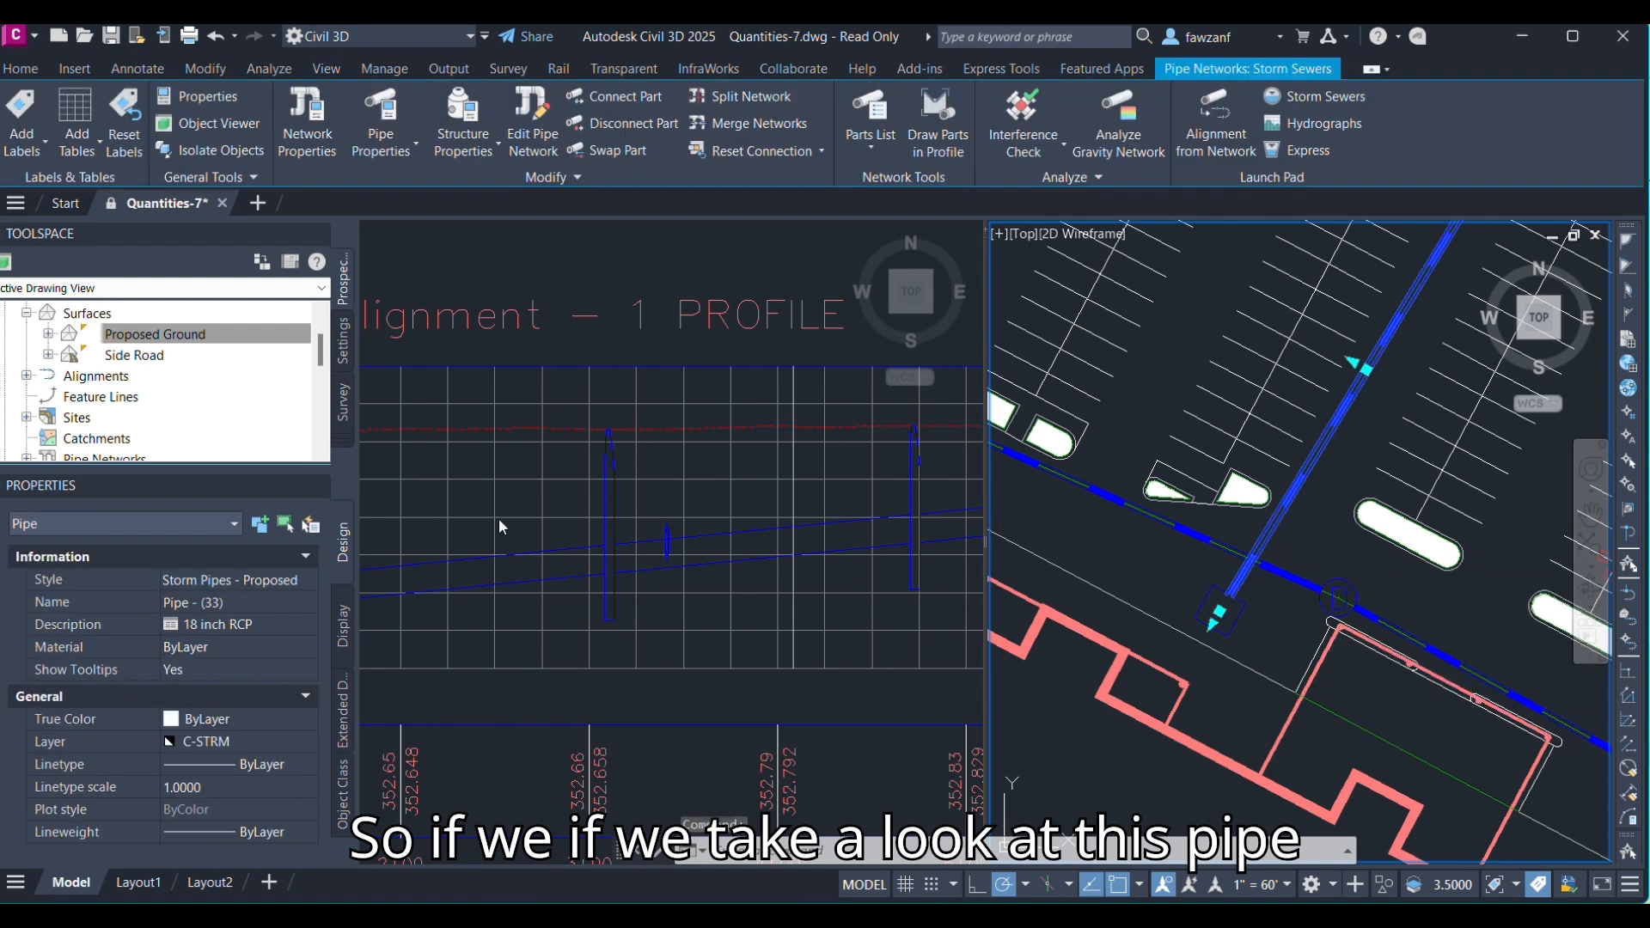
scroll(227, 773, "down", 3)
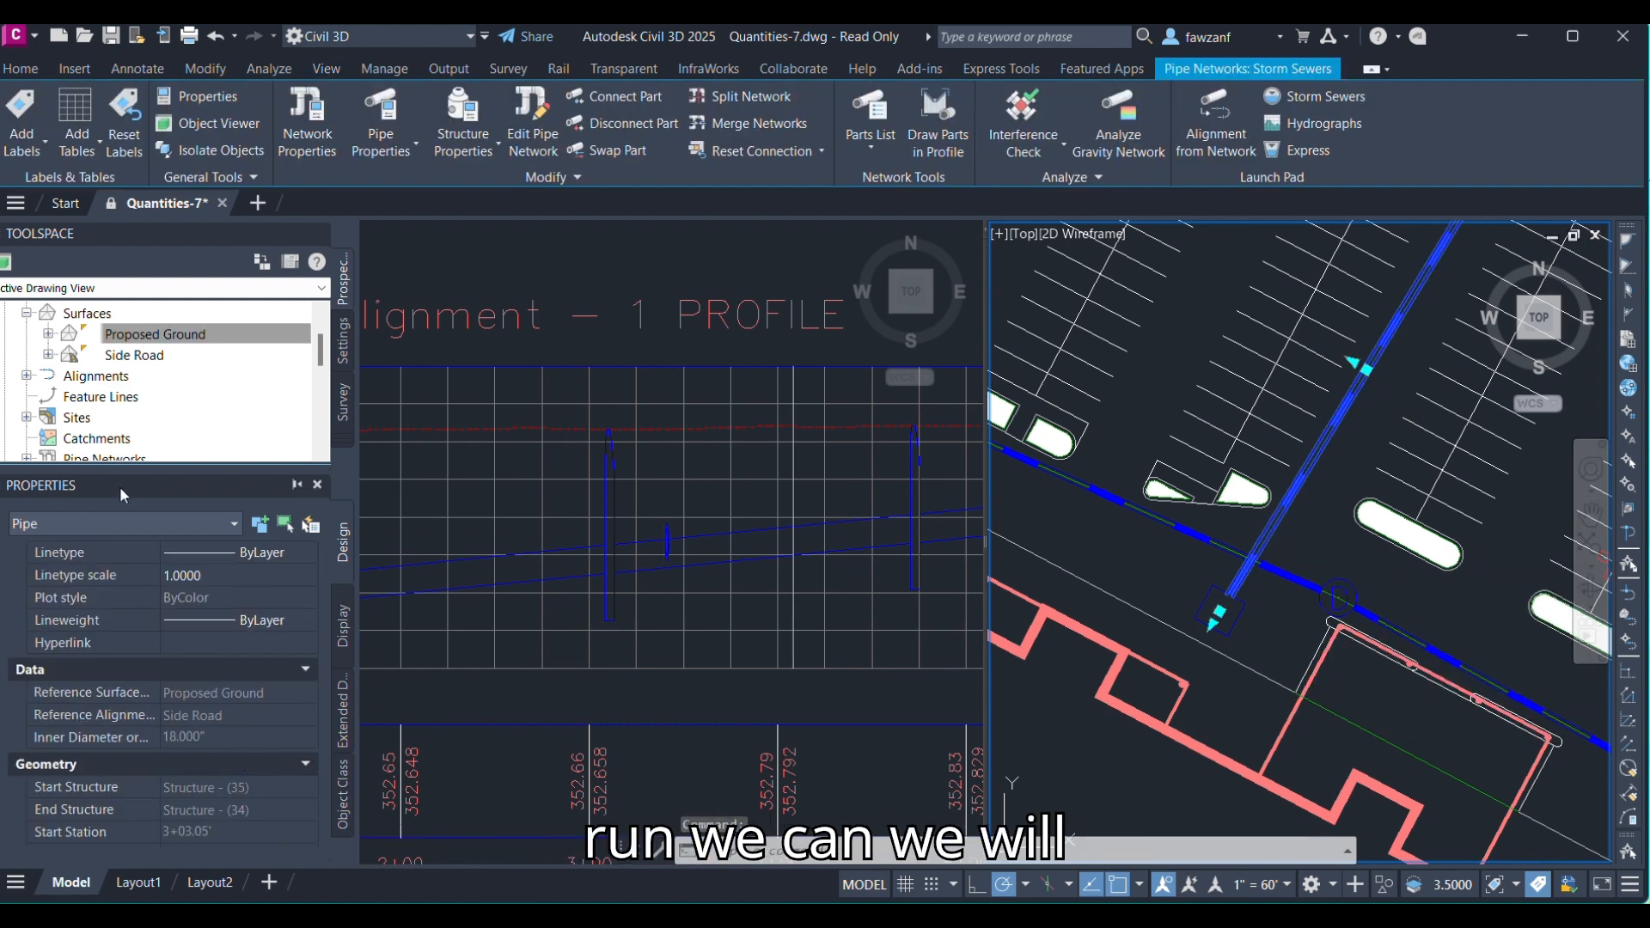
Undock the Properties palette and float it beside the profile view.
double_click(142, 489)
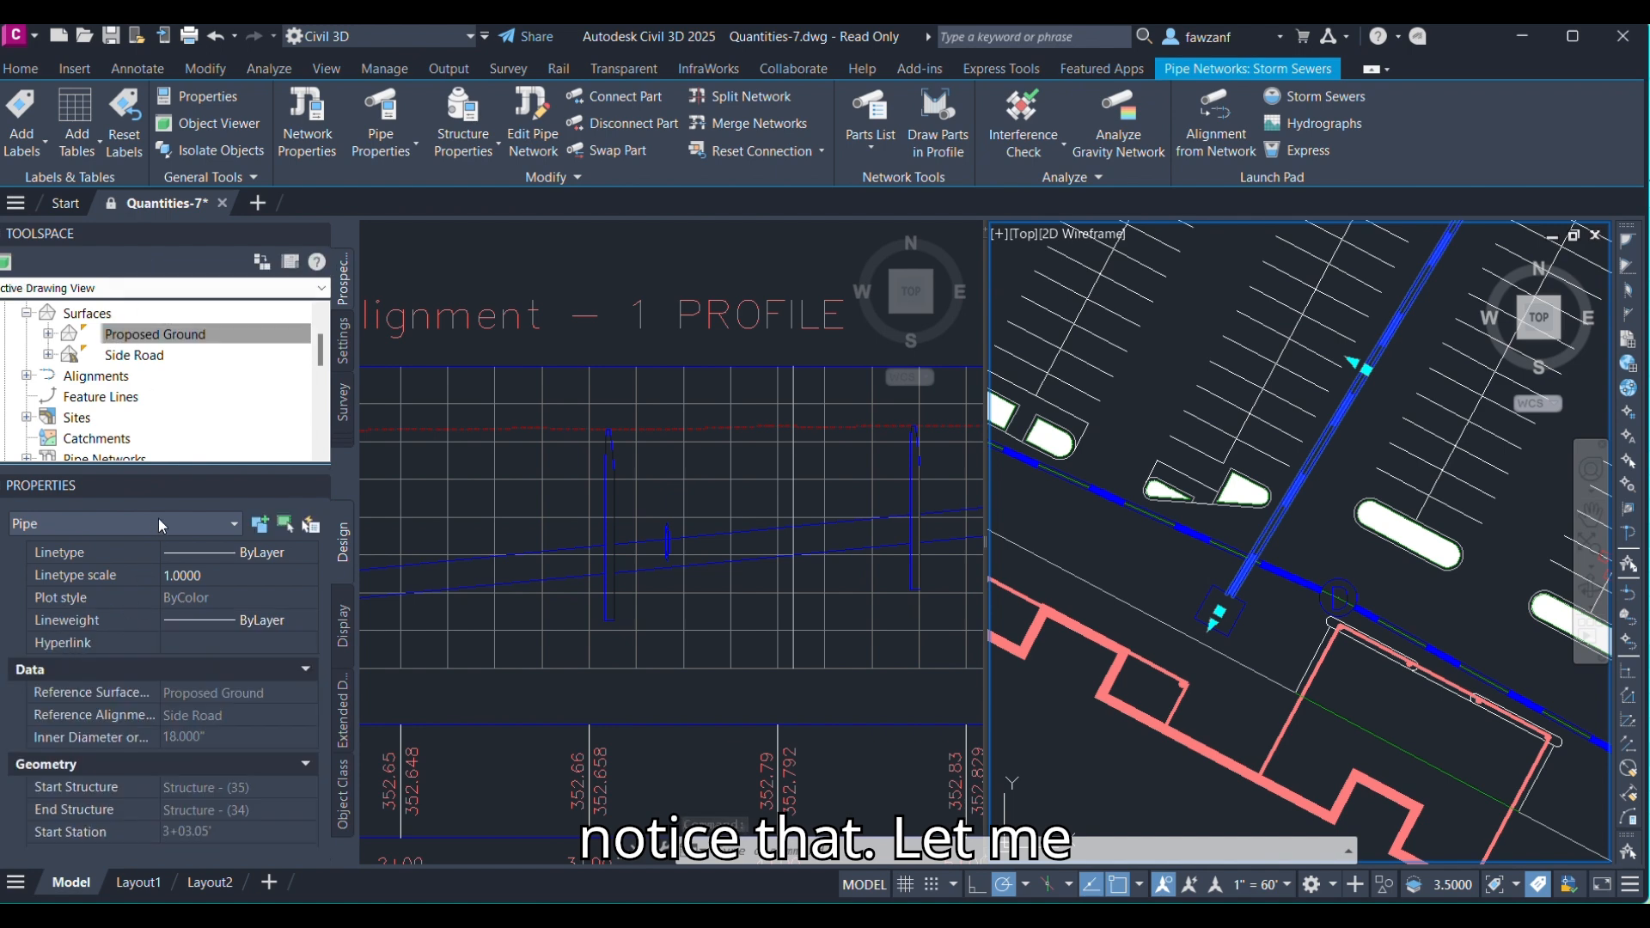
left_click_drag(372, 427, 662, 301)
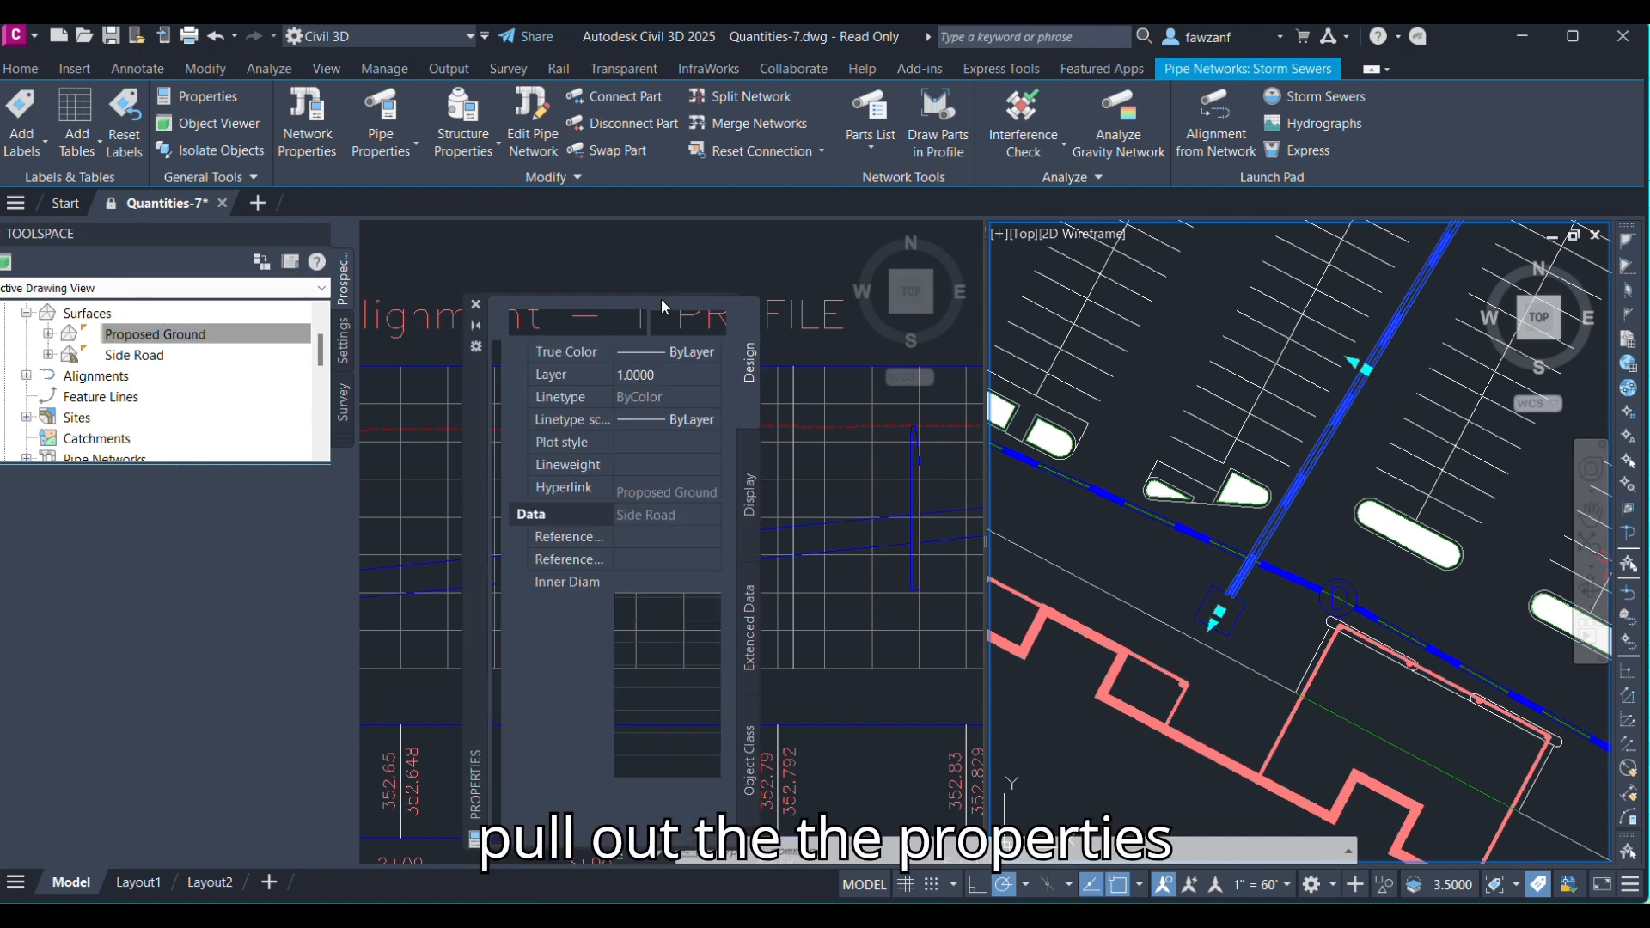
left_click_drag(471, 480, 809, 399)
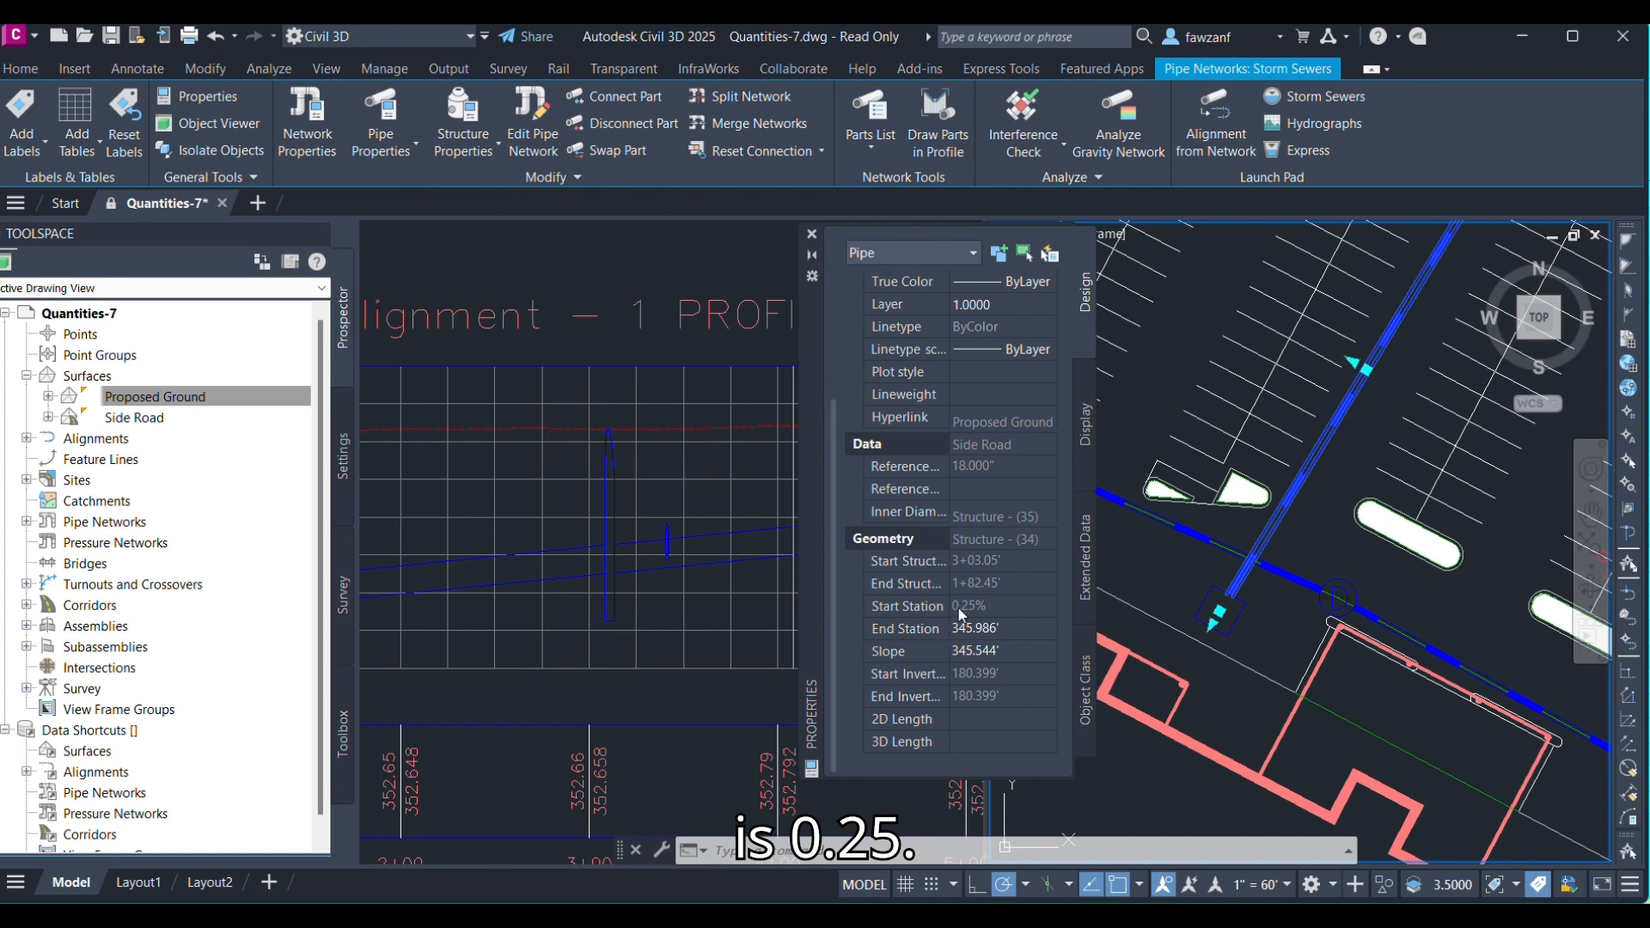
left_click(669, 549)
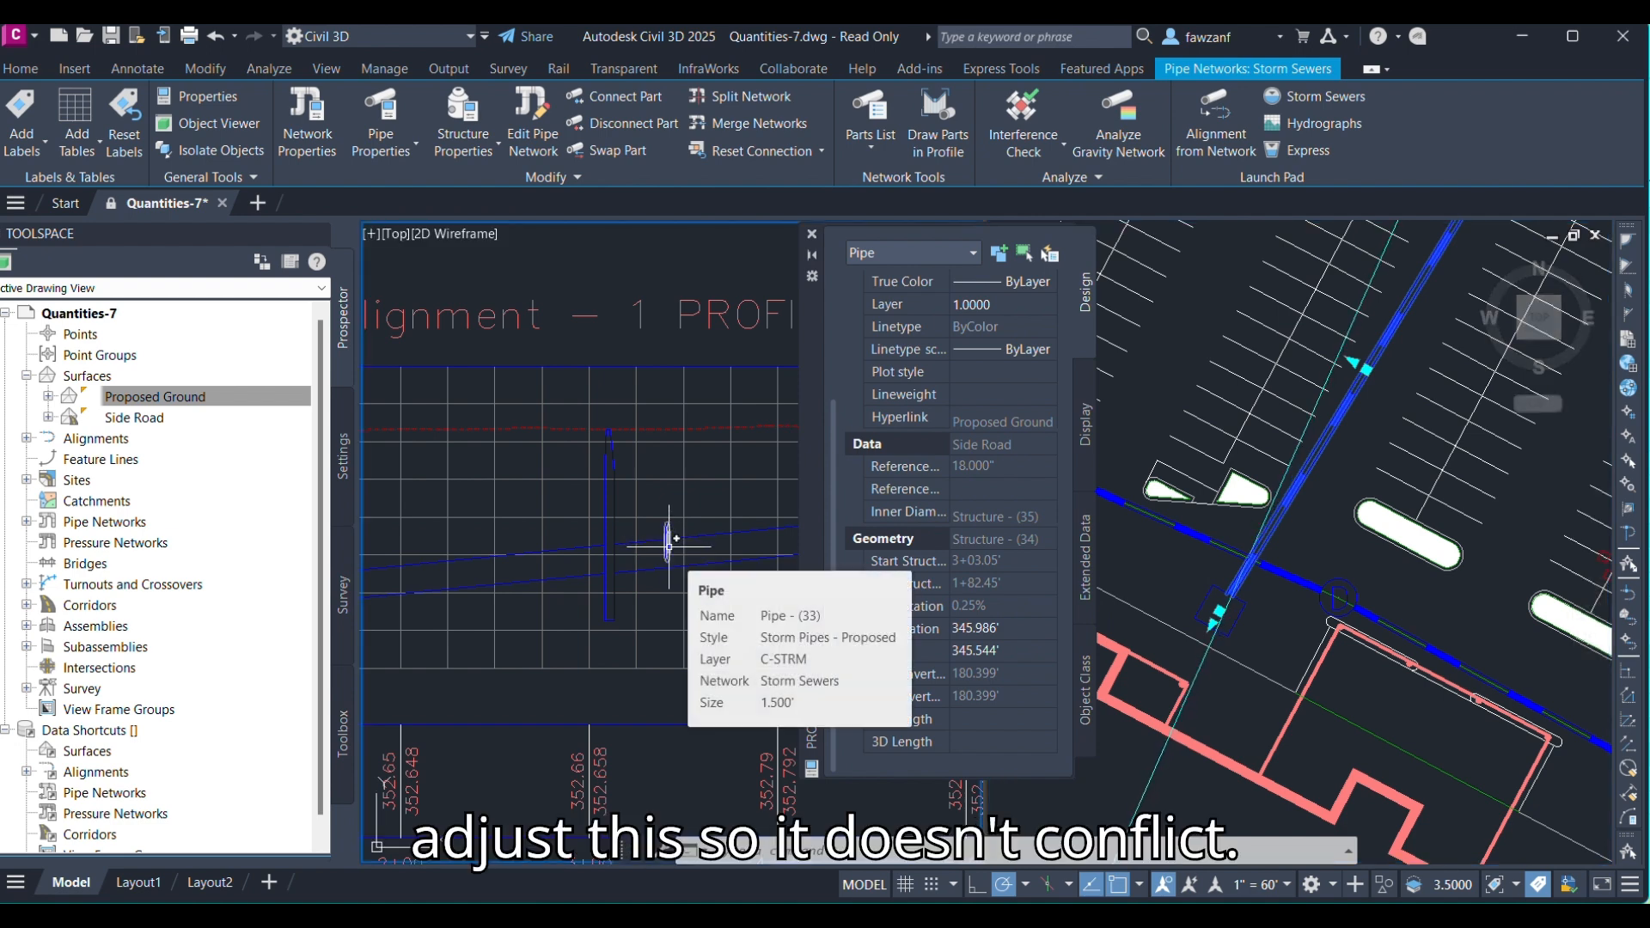
left_click(669, 545)
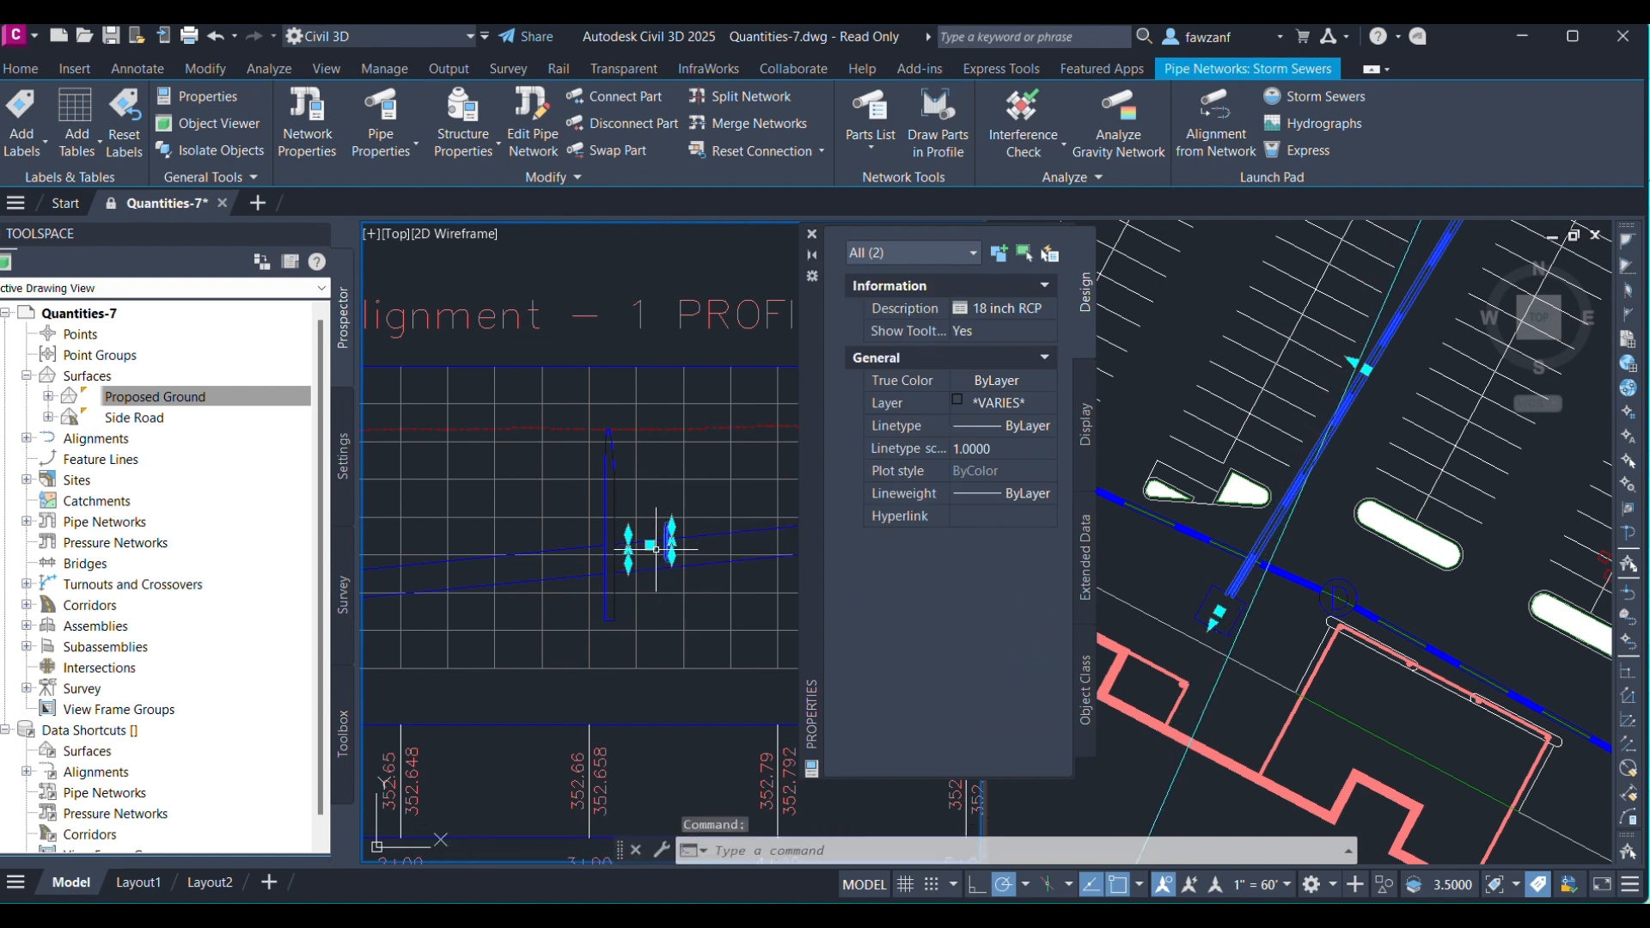
left_click(650, 545)
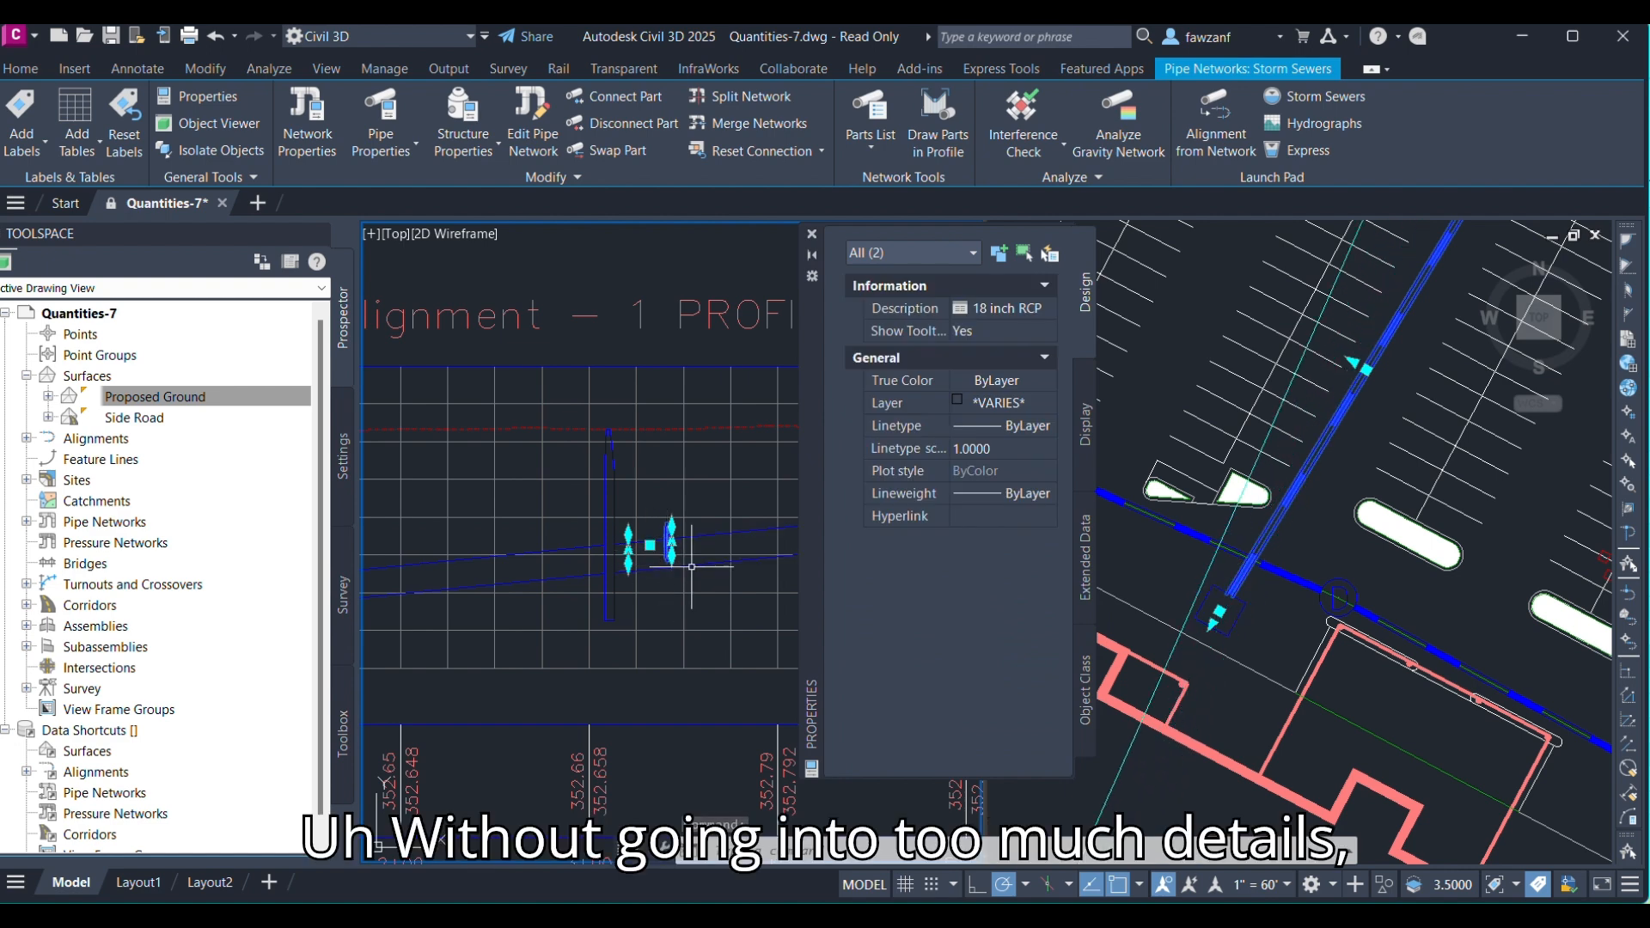
scroll(653, 546, "up", 2)
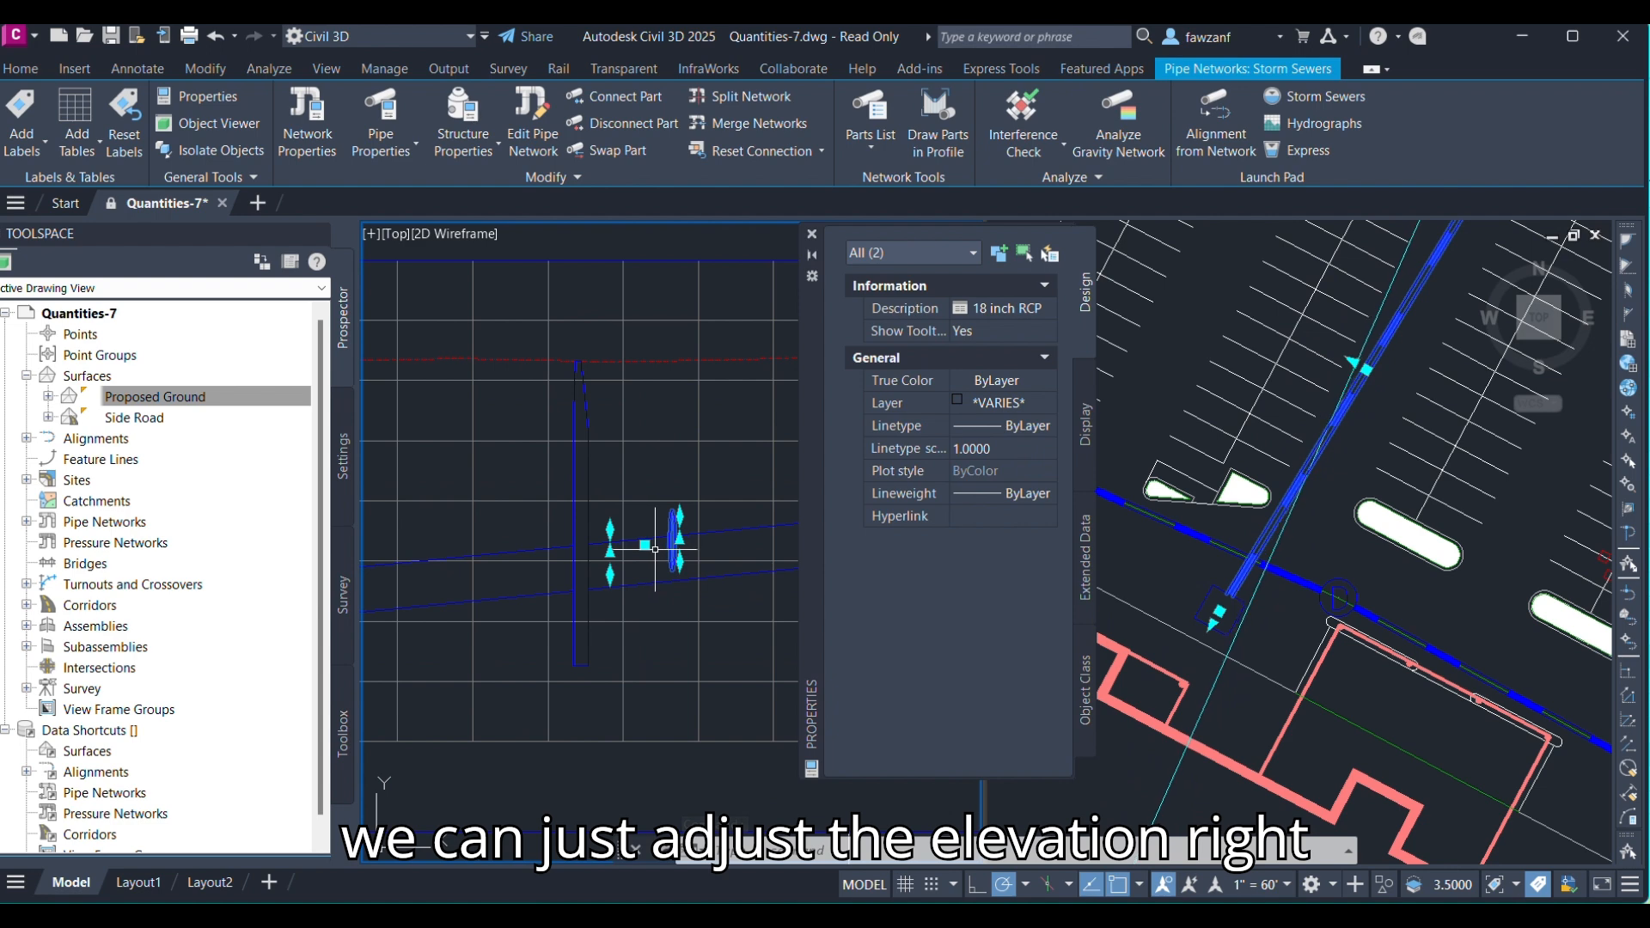
left_click(645, 545)
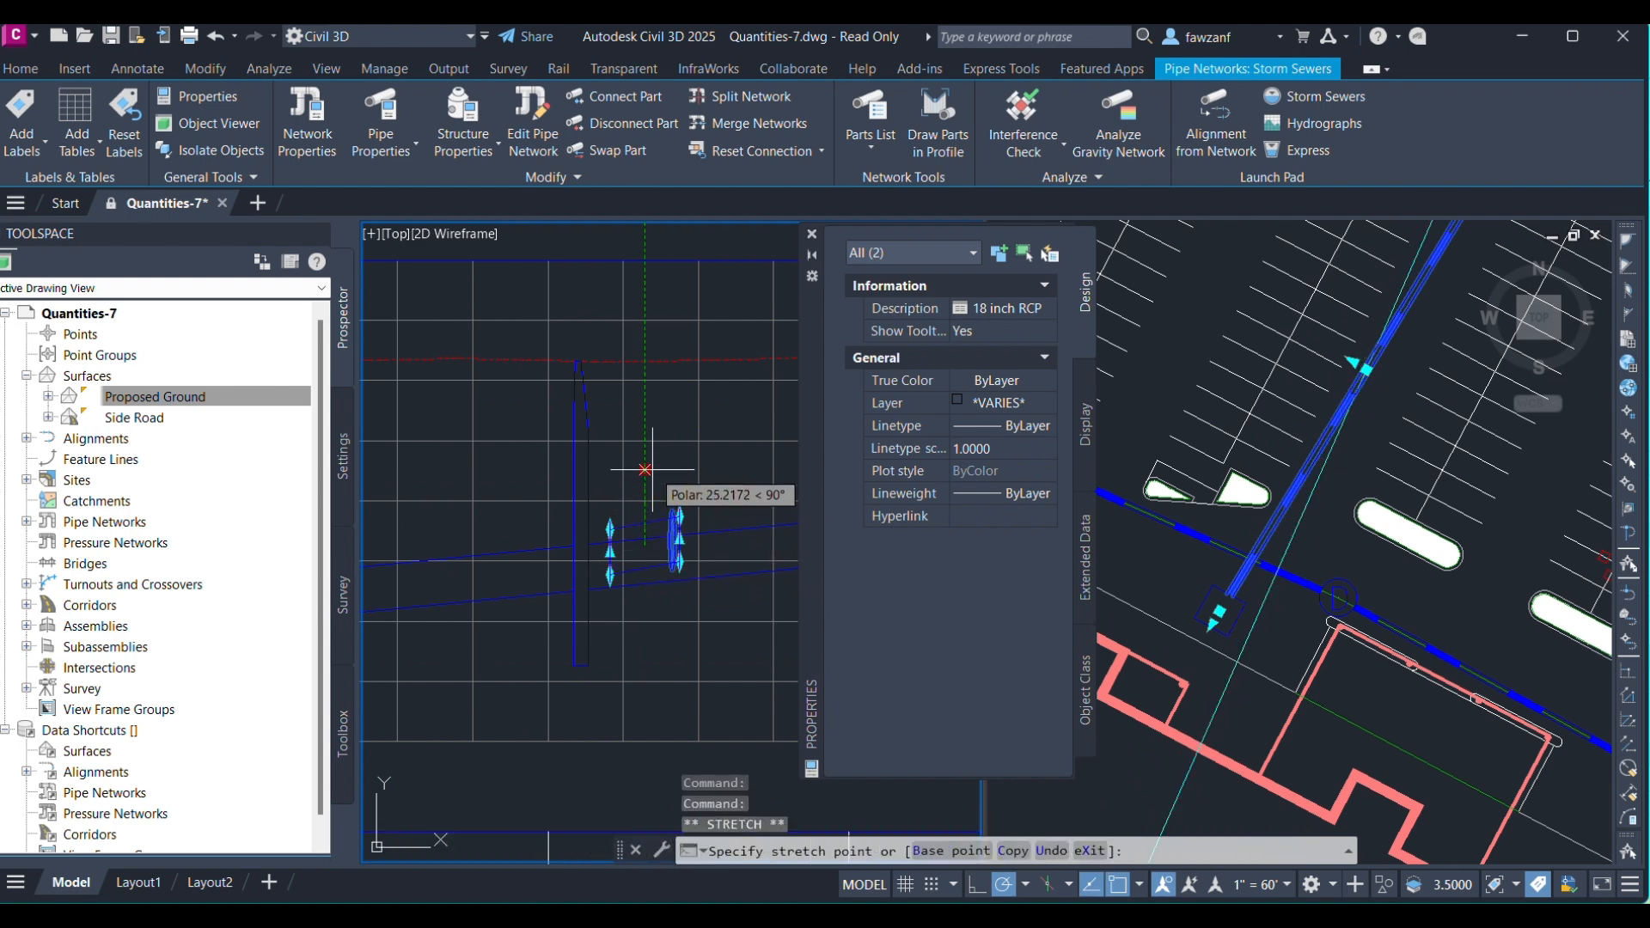
key("Escape")
key("Escape")
Raise the crossing pipe in the profile view by stretching its middle grip upward.
left_click(671, 522)
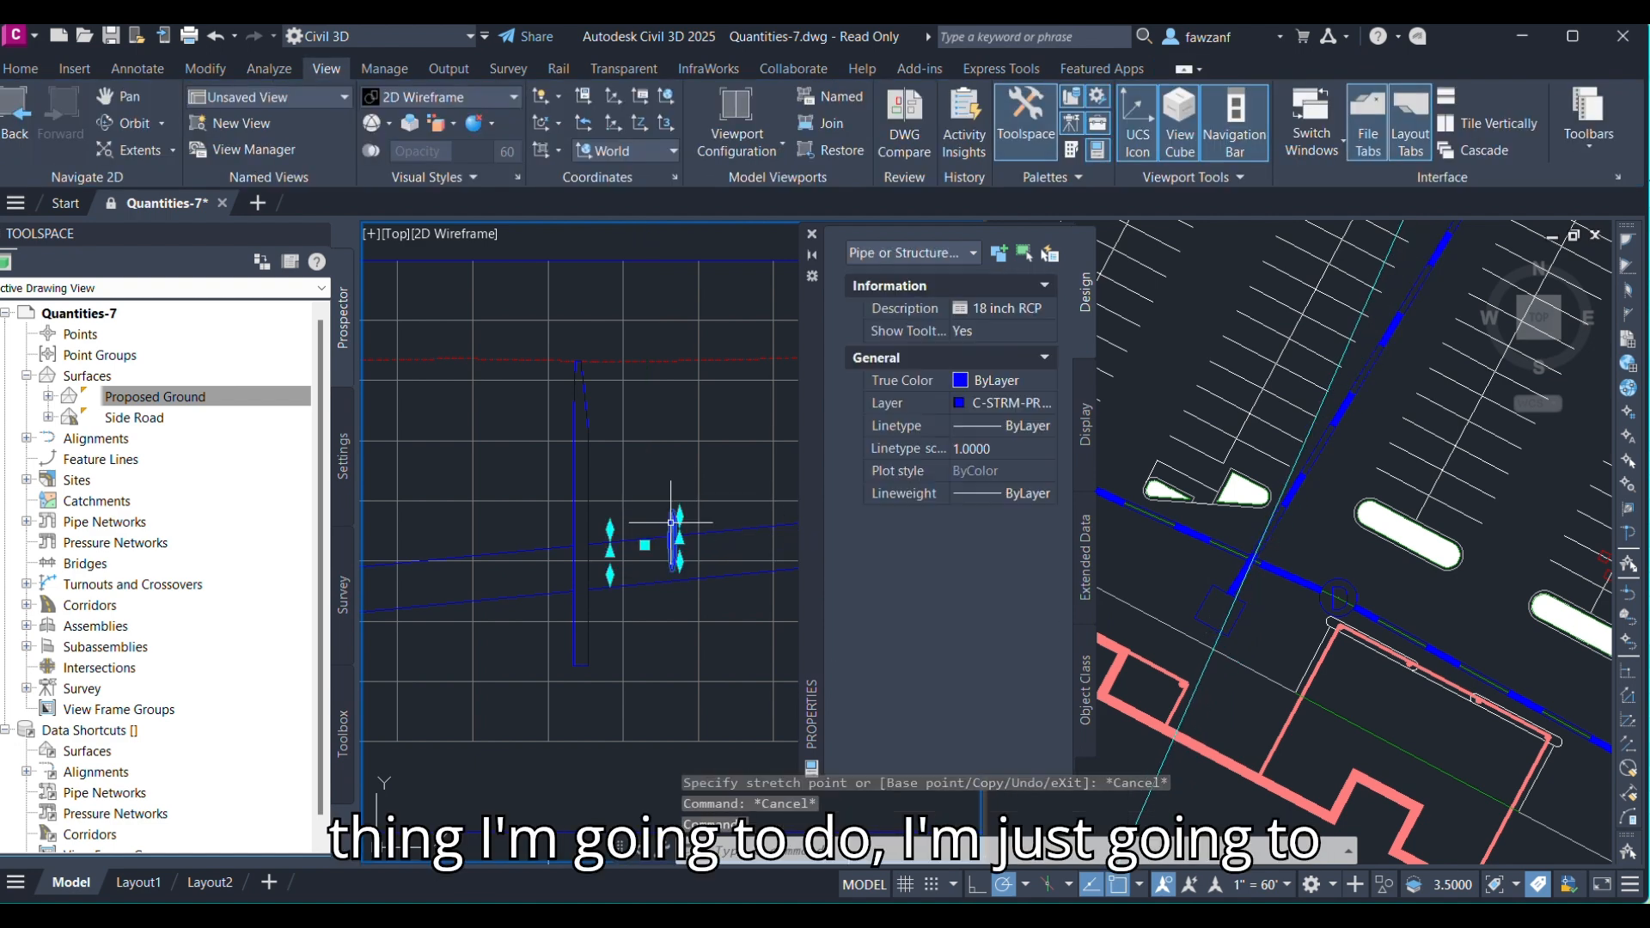
left_click(644, 545)
left_click(644, 475)
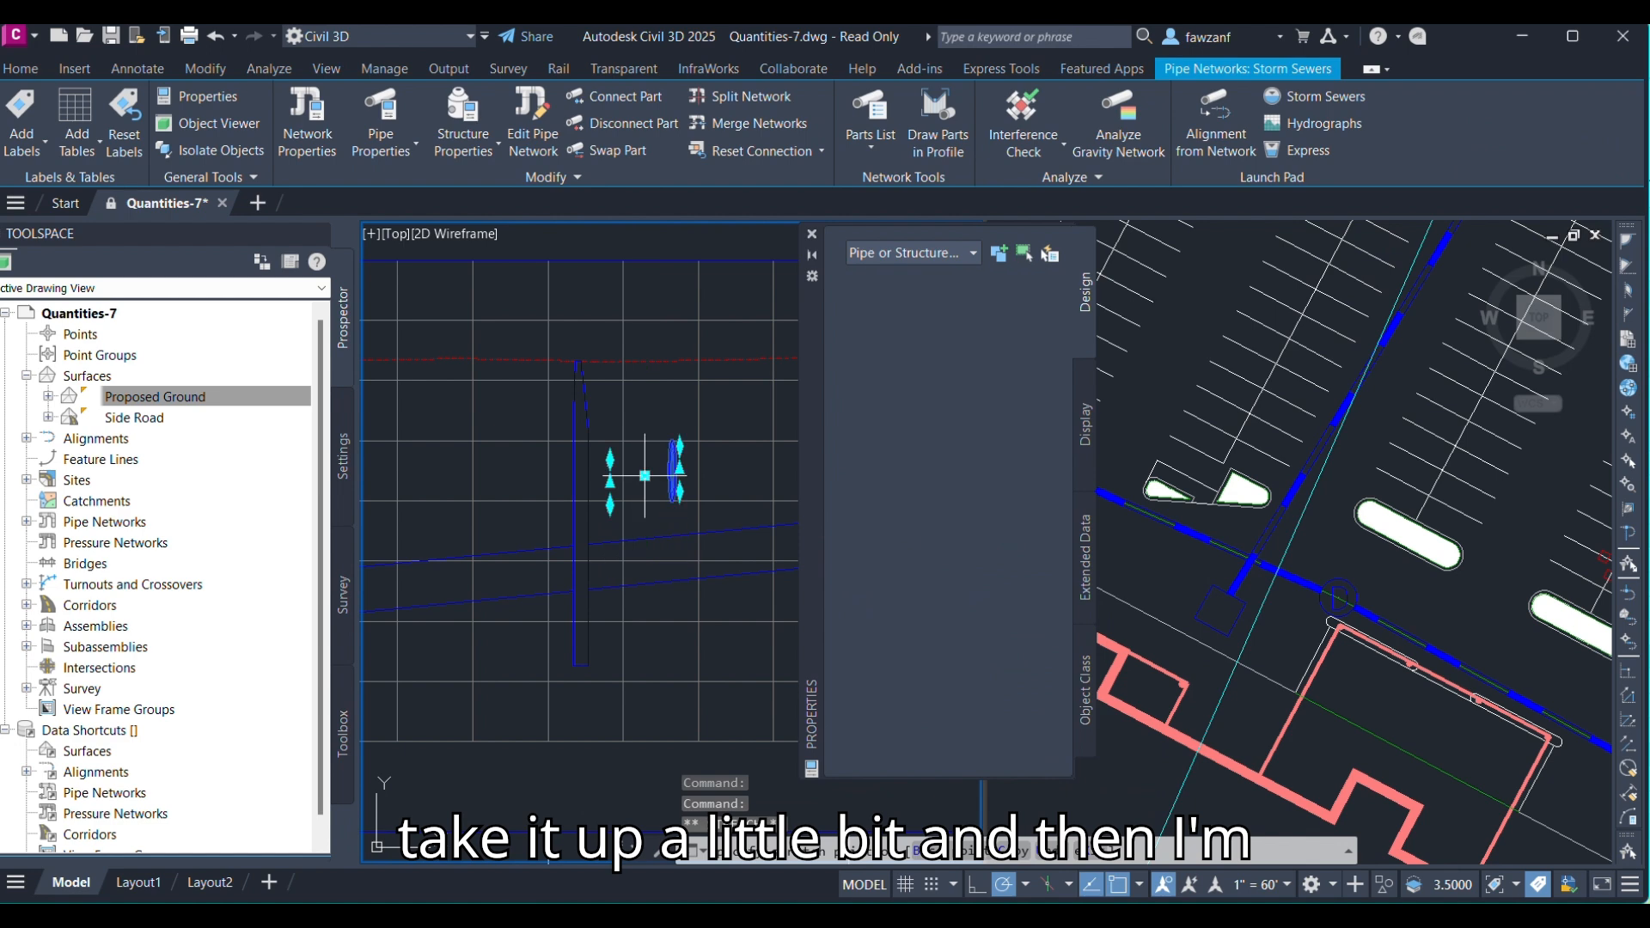
key("Escape")
key("Escape")
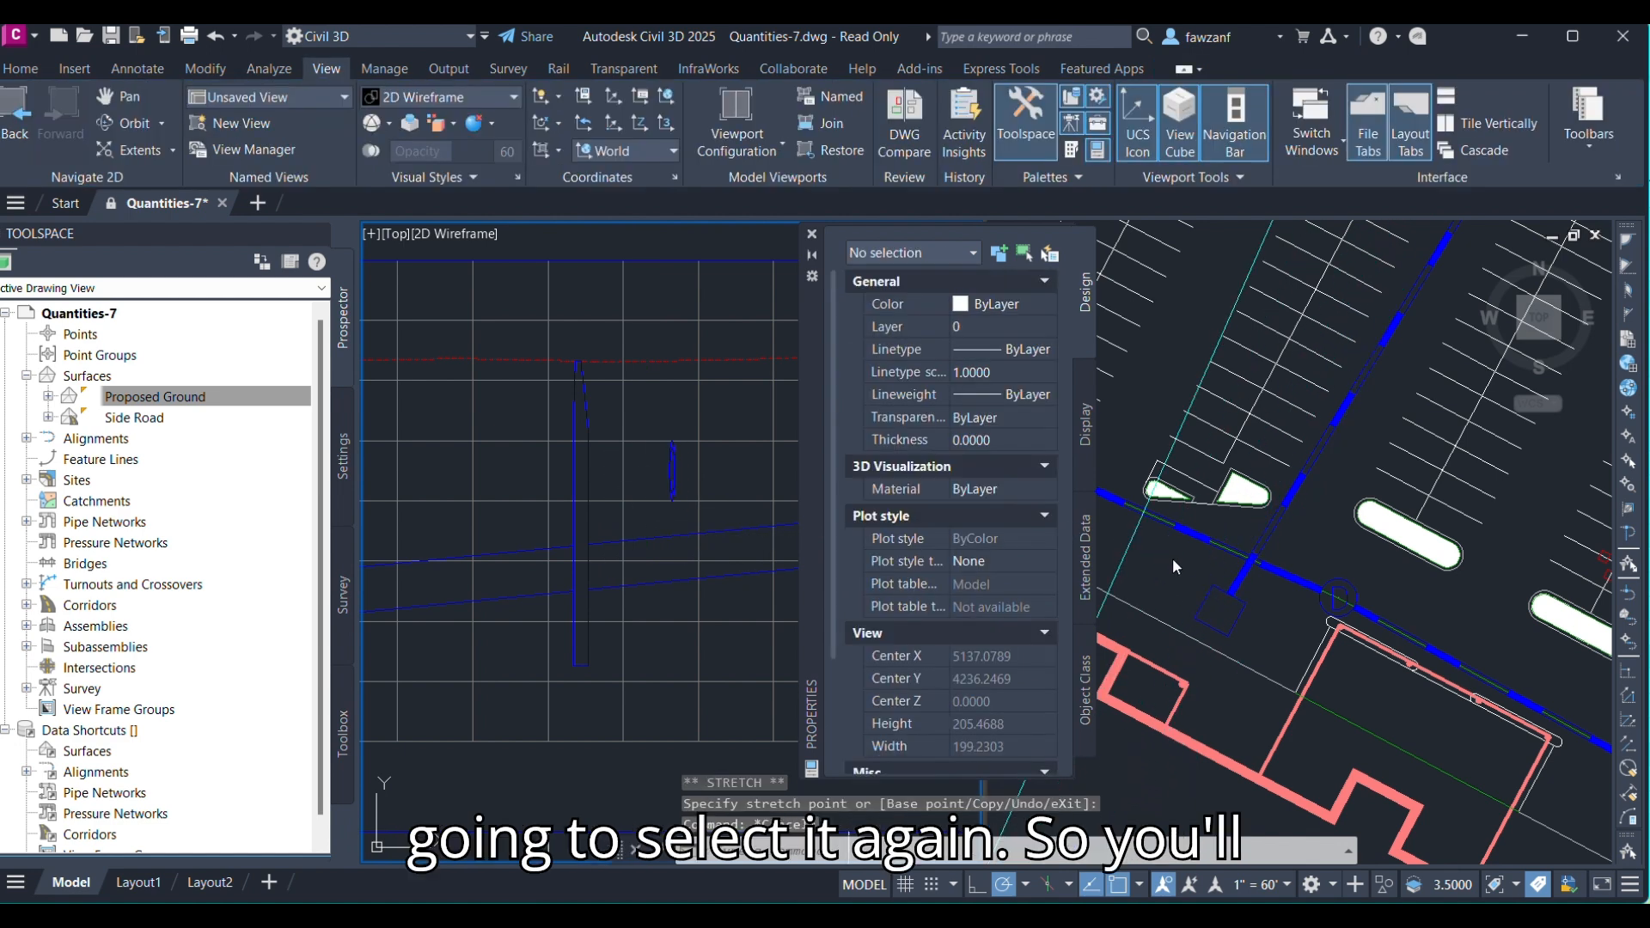
Check Pipe - (33)'s start and end invert elevations in the Properties palette.
left_click(1250, 560)
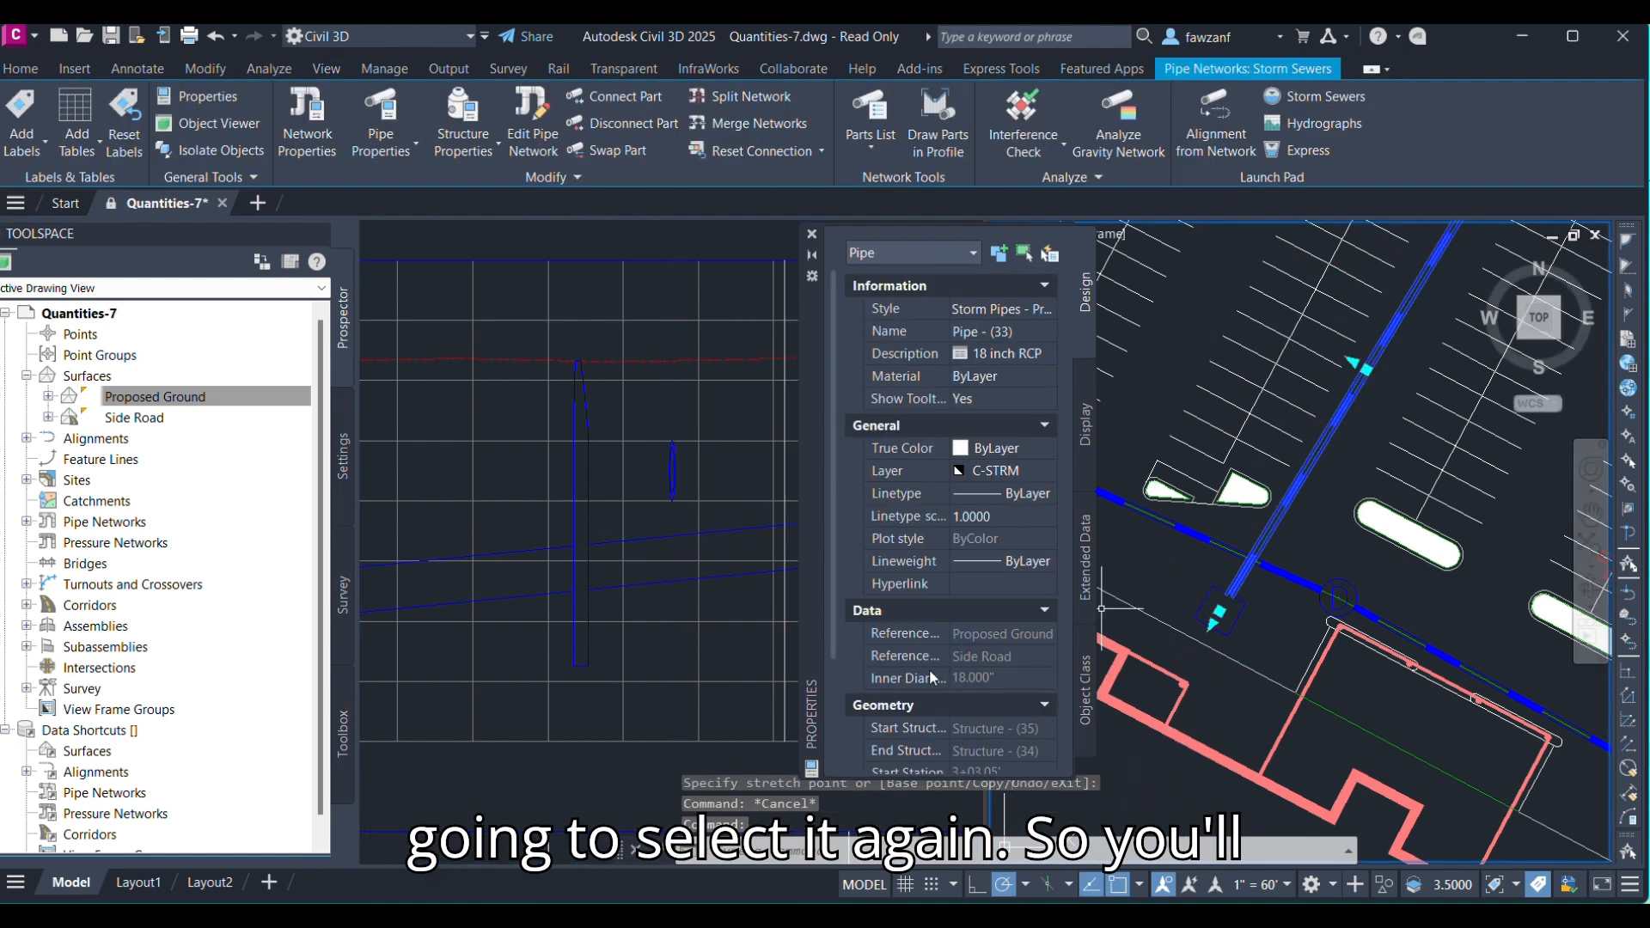
scroll(930, 669, "down", 3)
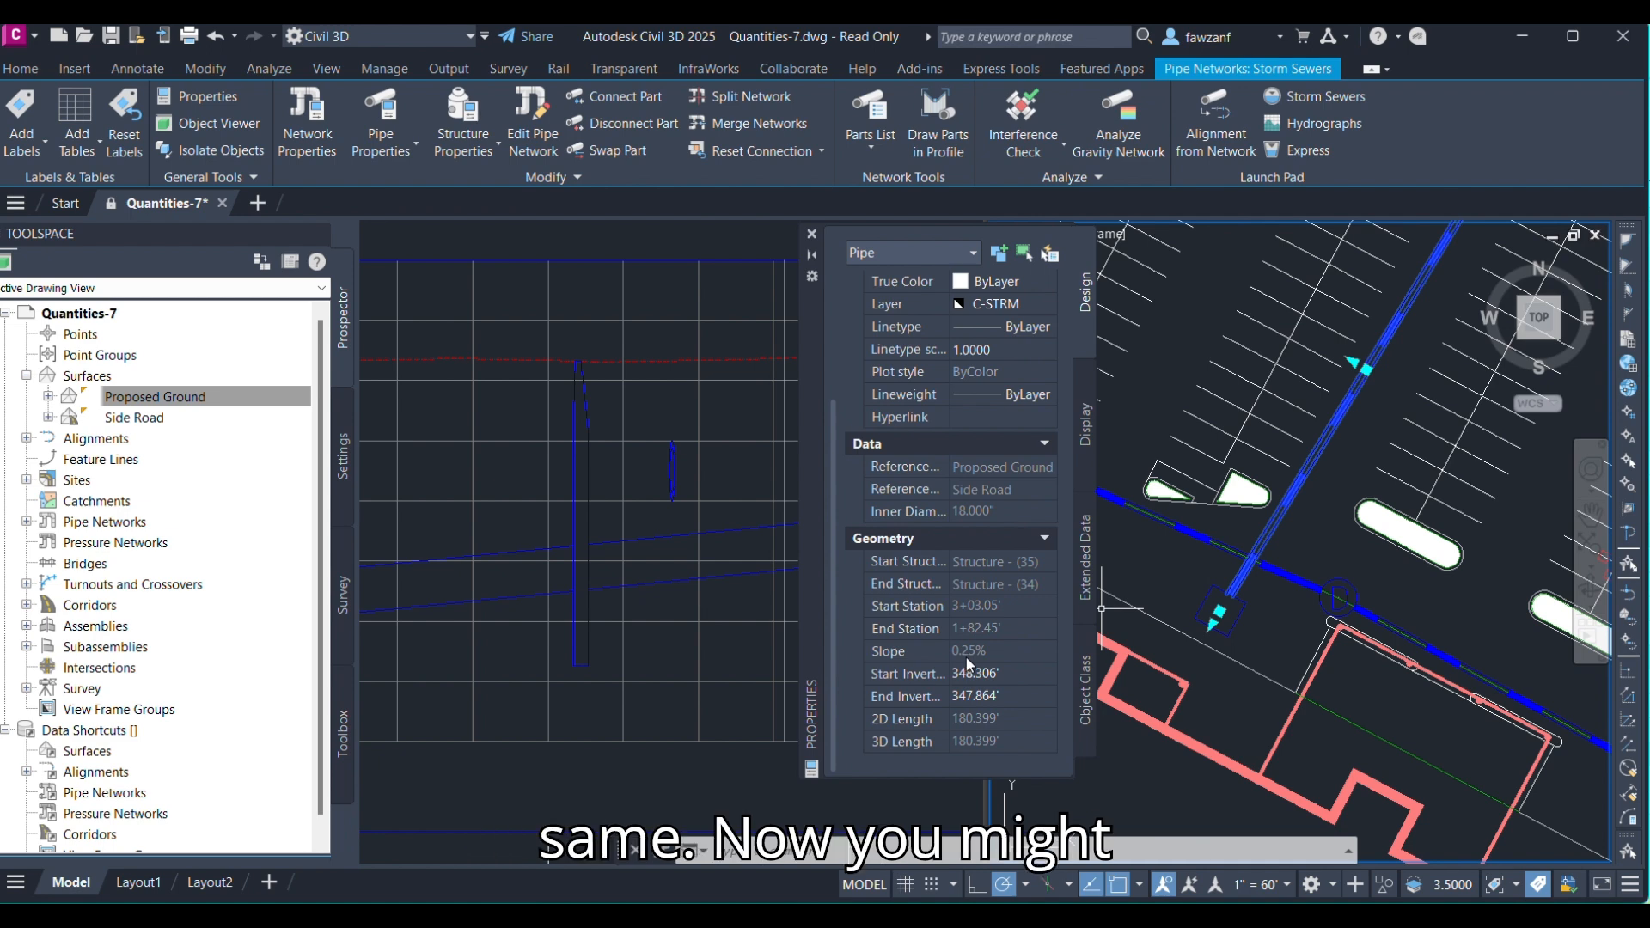
left_click(688, 482)
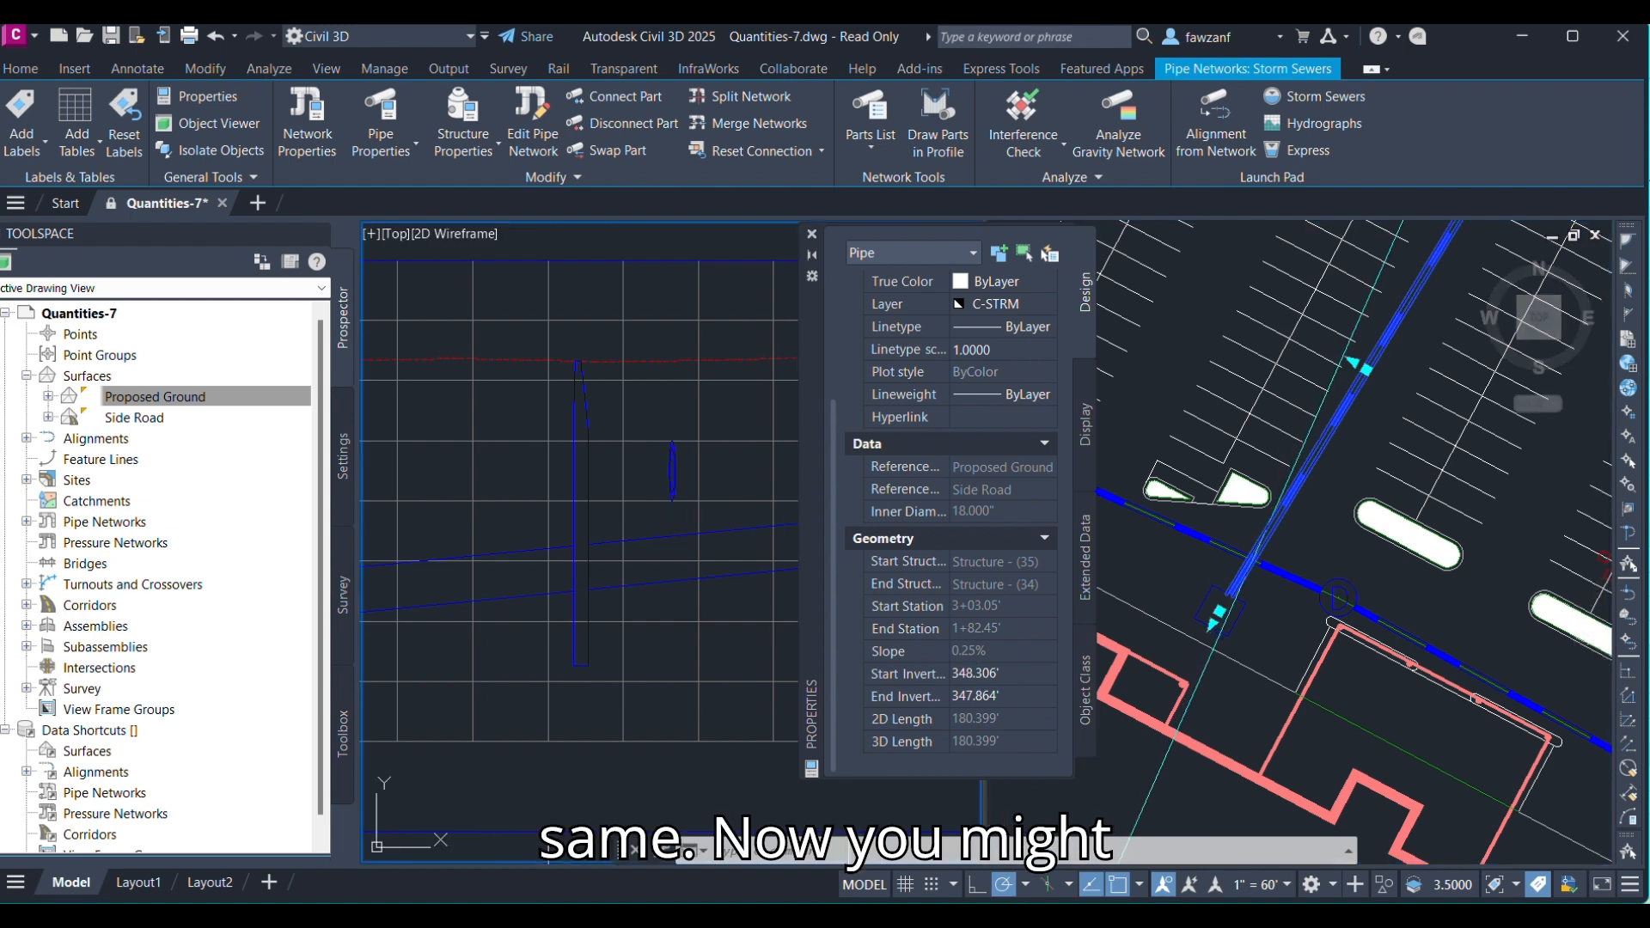
mouse_move(674, 489)
middle_mouse_down()
mouse_move(661, 613)
mouse_move(641, 570)
mouse_move(674, 571)
mouse_move(612, 571)
middle_mouse_up()
scroll(673, 570, "down", 2)
scroll(614, 567, "up", 2)
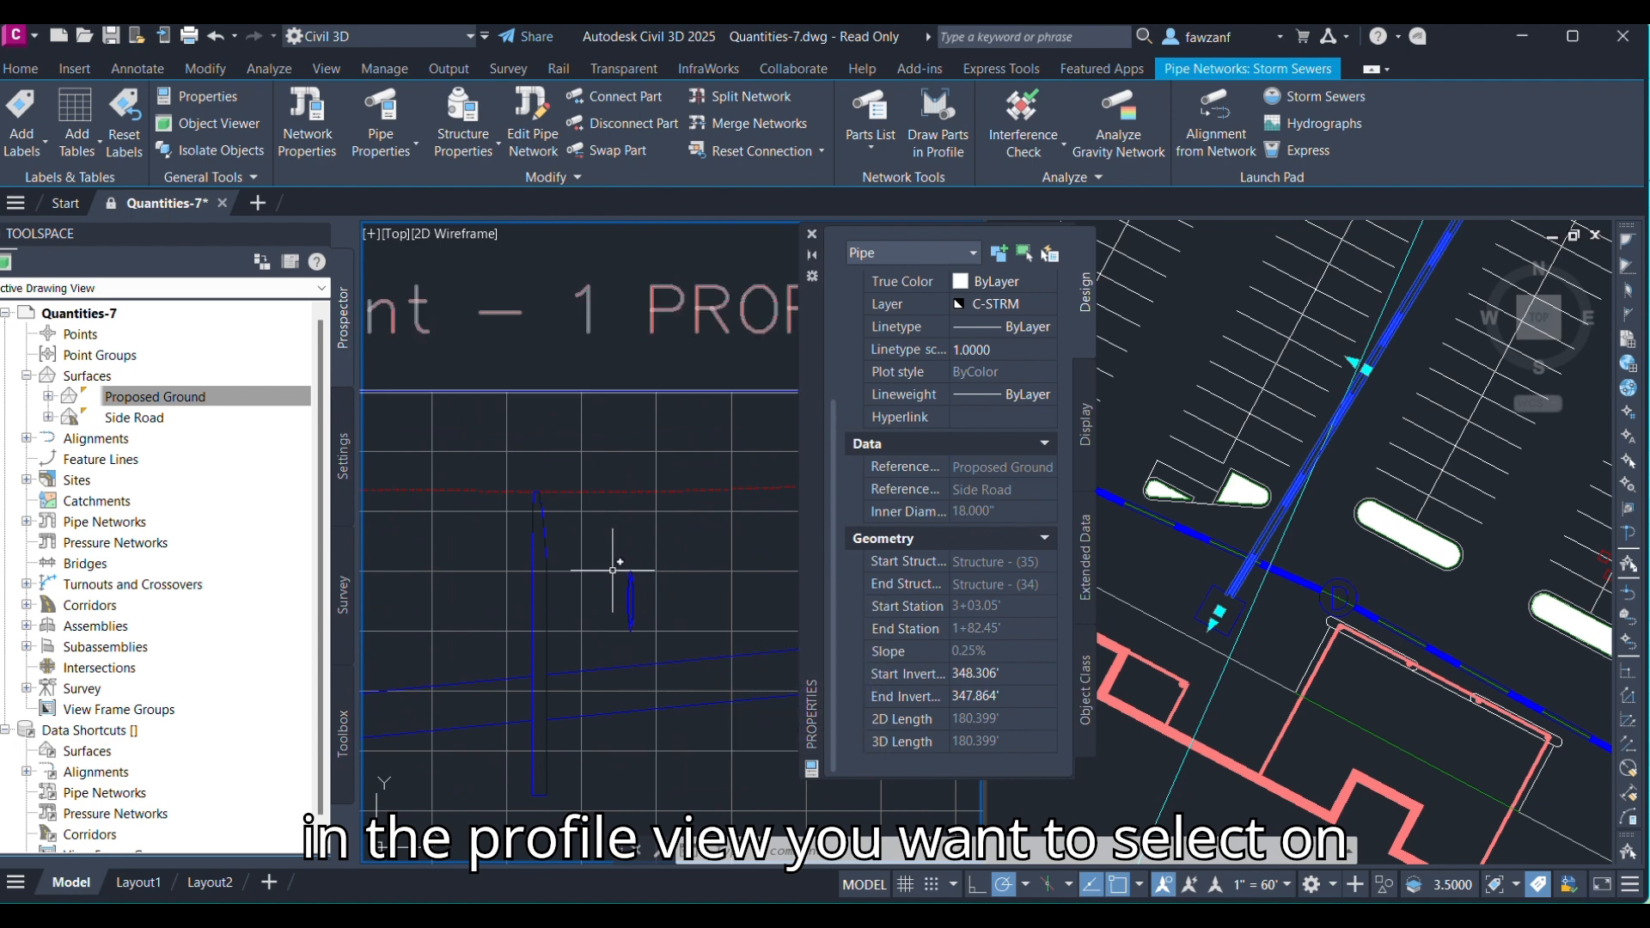
left_click(611, 571)
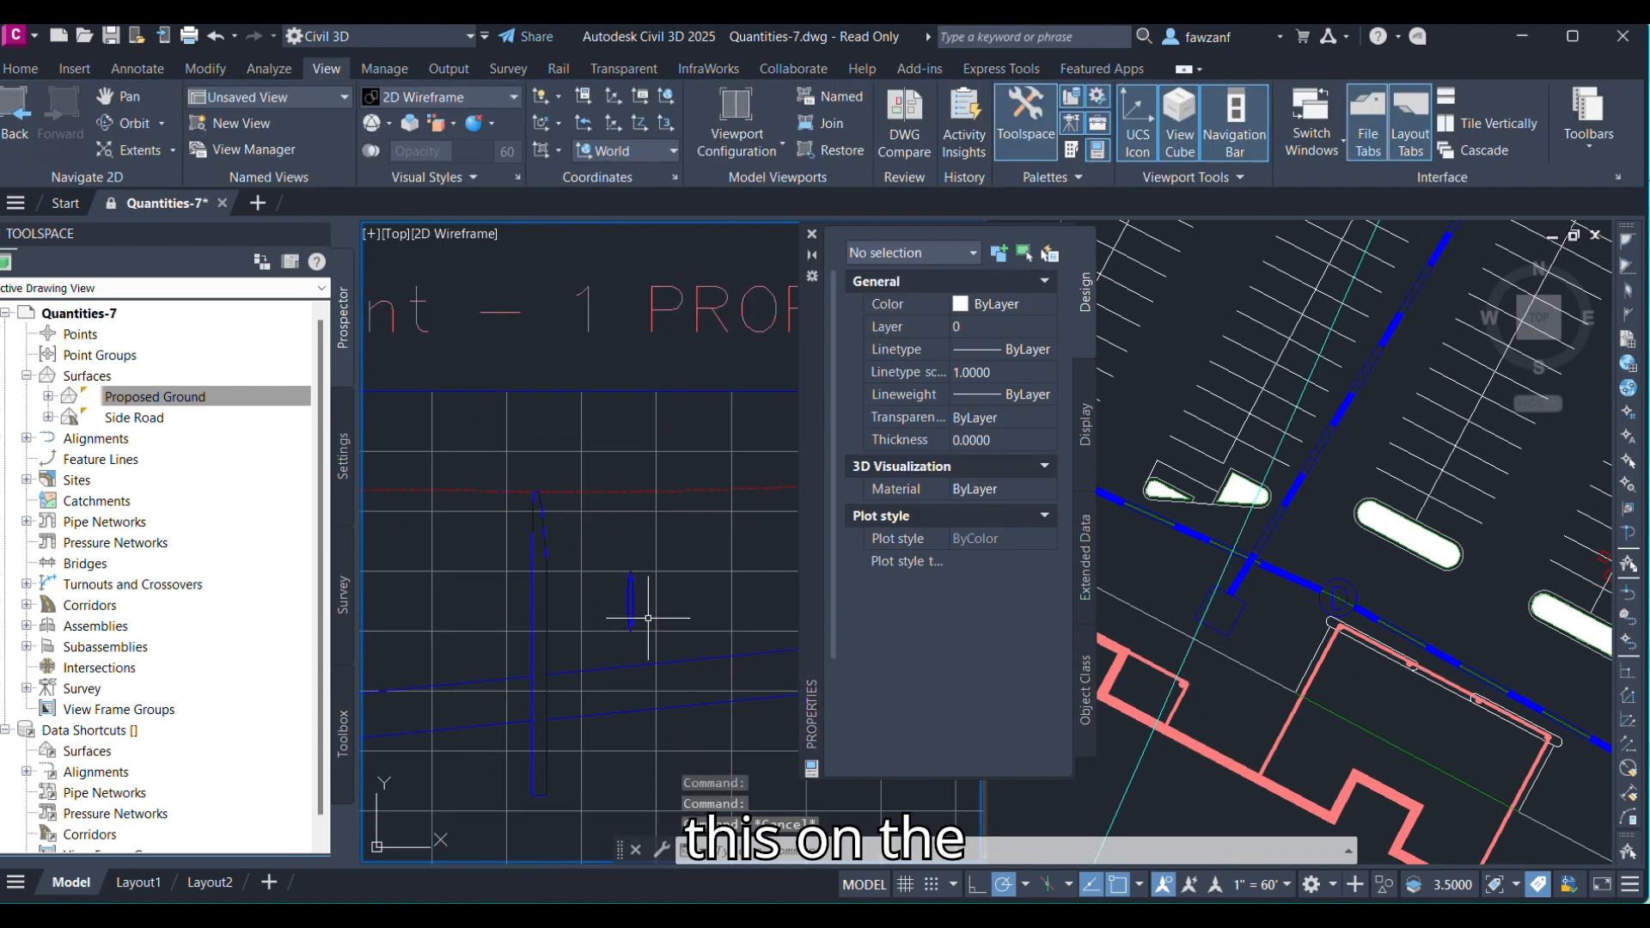
key("Escape")
Add a depth label in the profile view measuring from the crossing pipe up to the Proposed Ground profile.
left_click(605, 568)
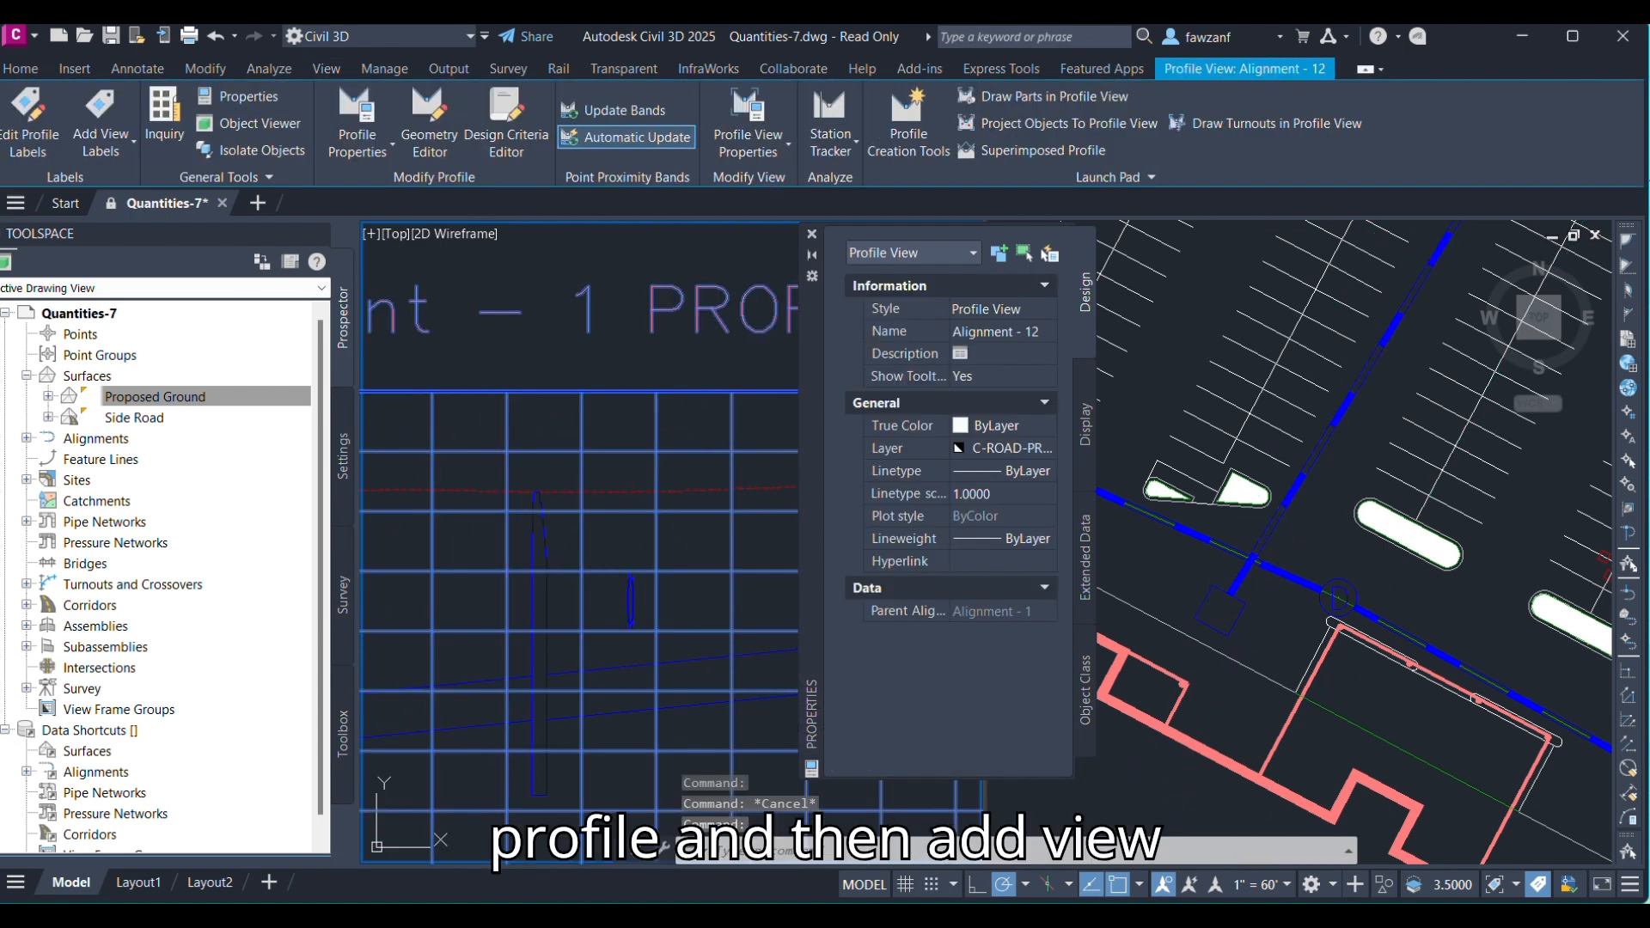
left_click(117, 151)
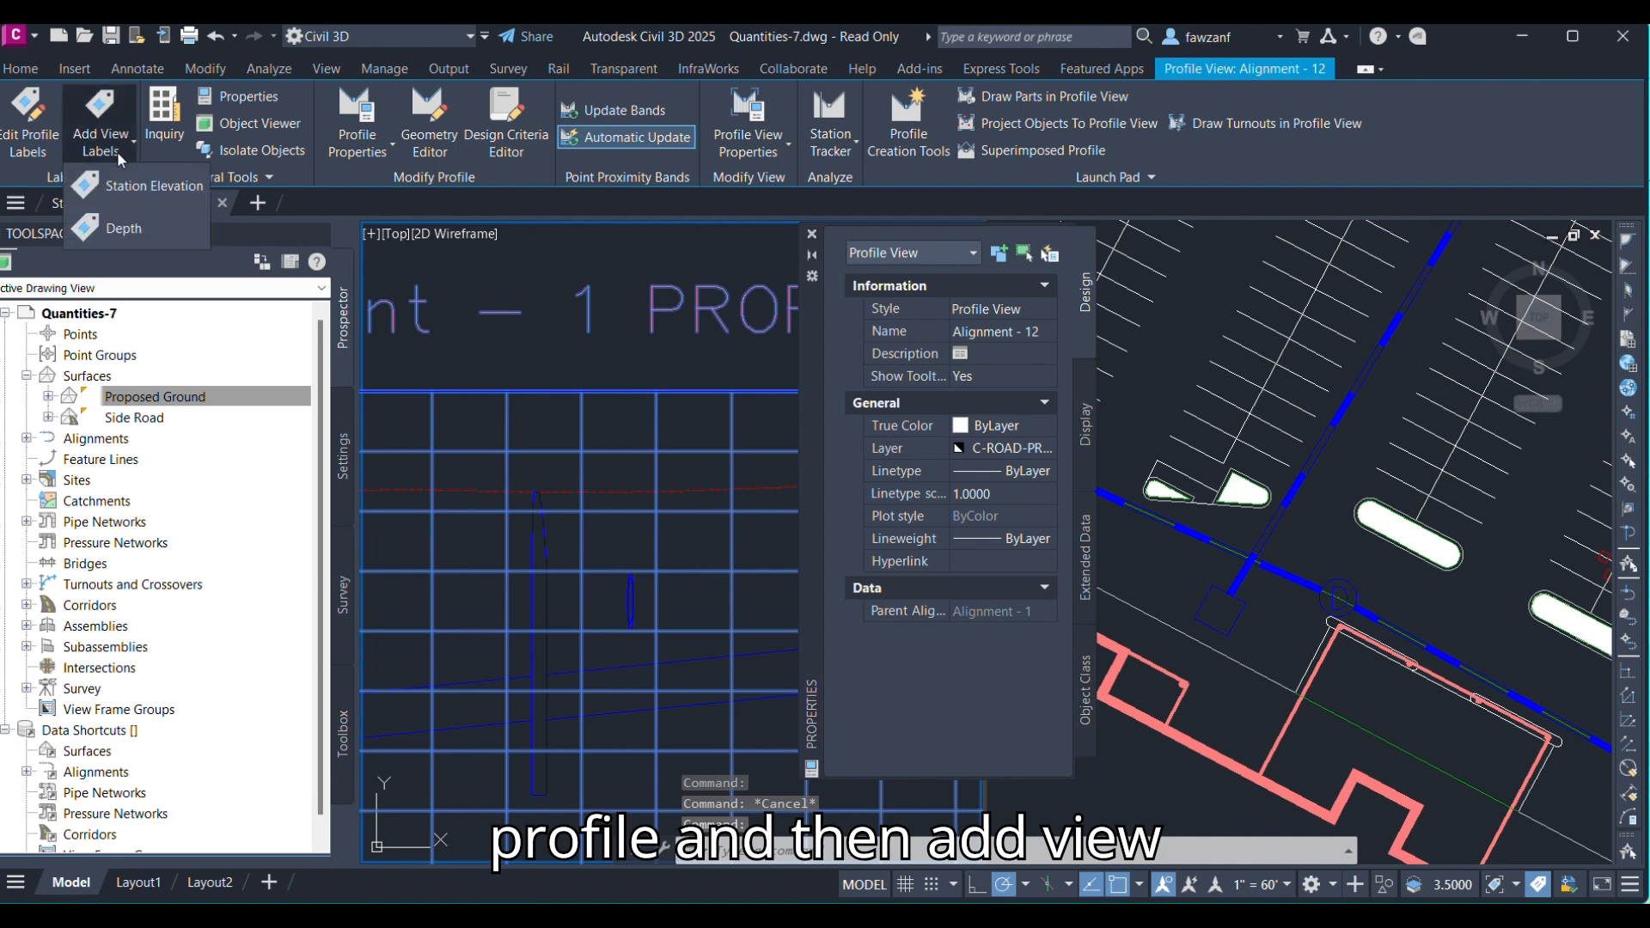
left_click(121, 229)
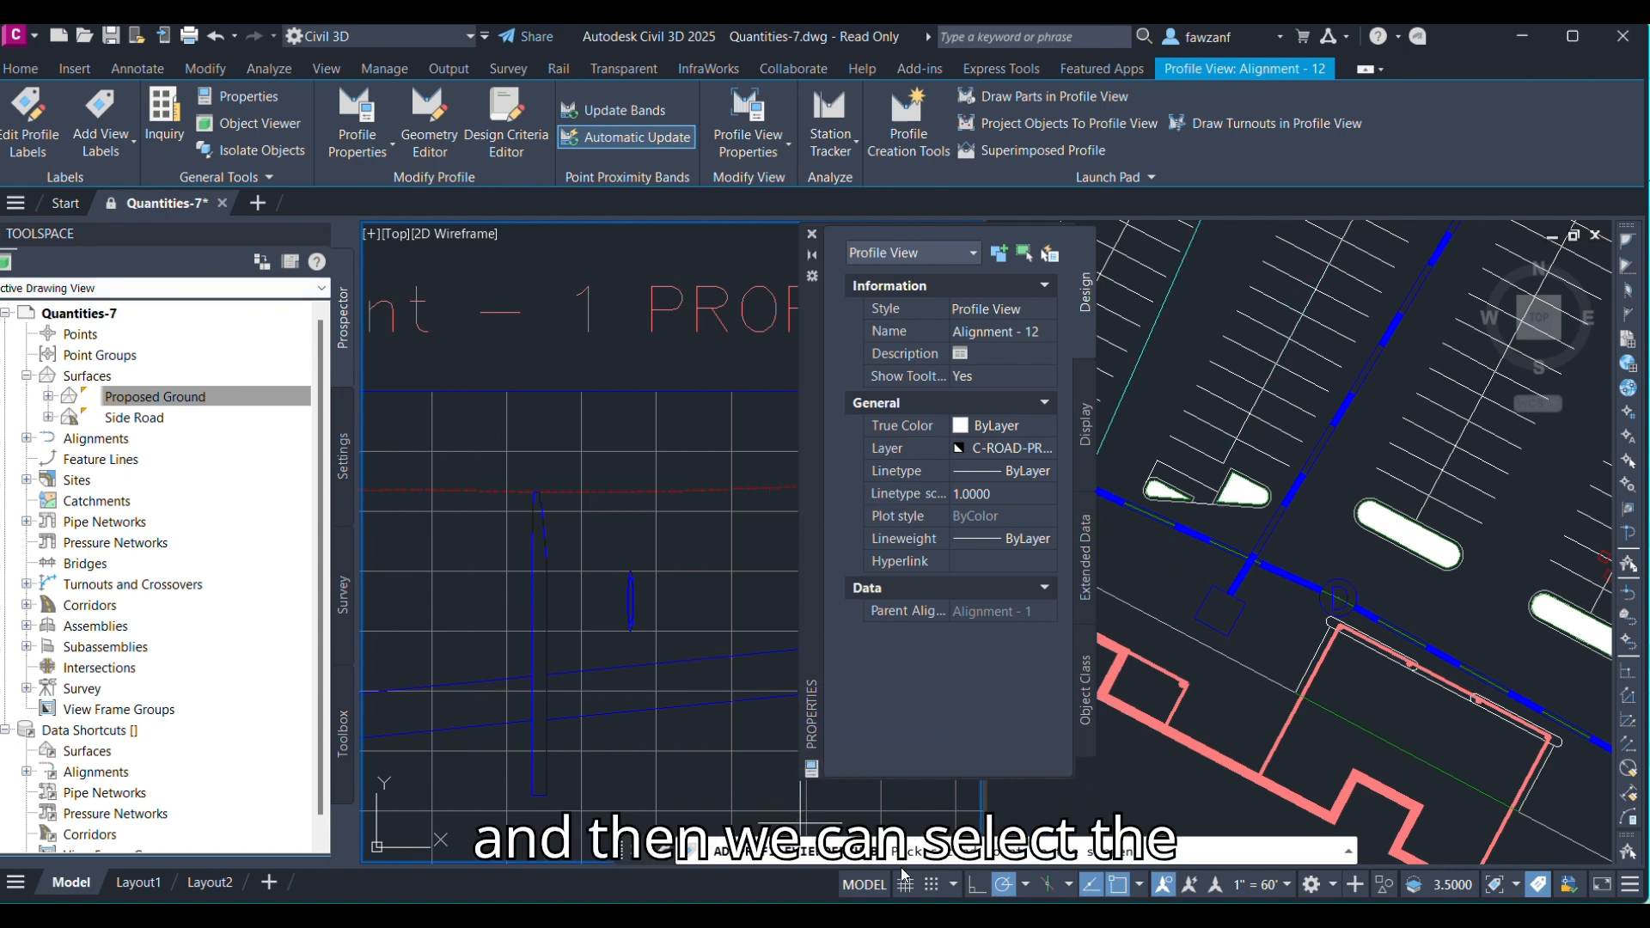
left_click(977, 885)
scroll(688, 588, "up", 2)
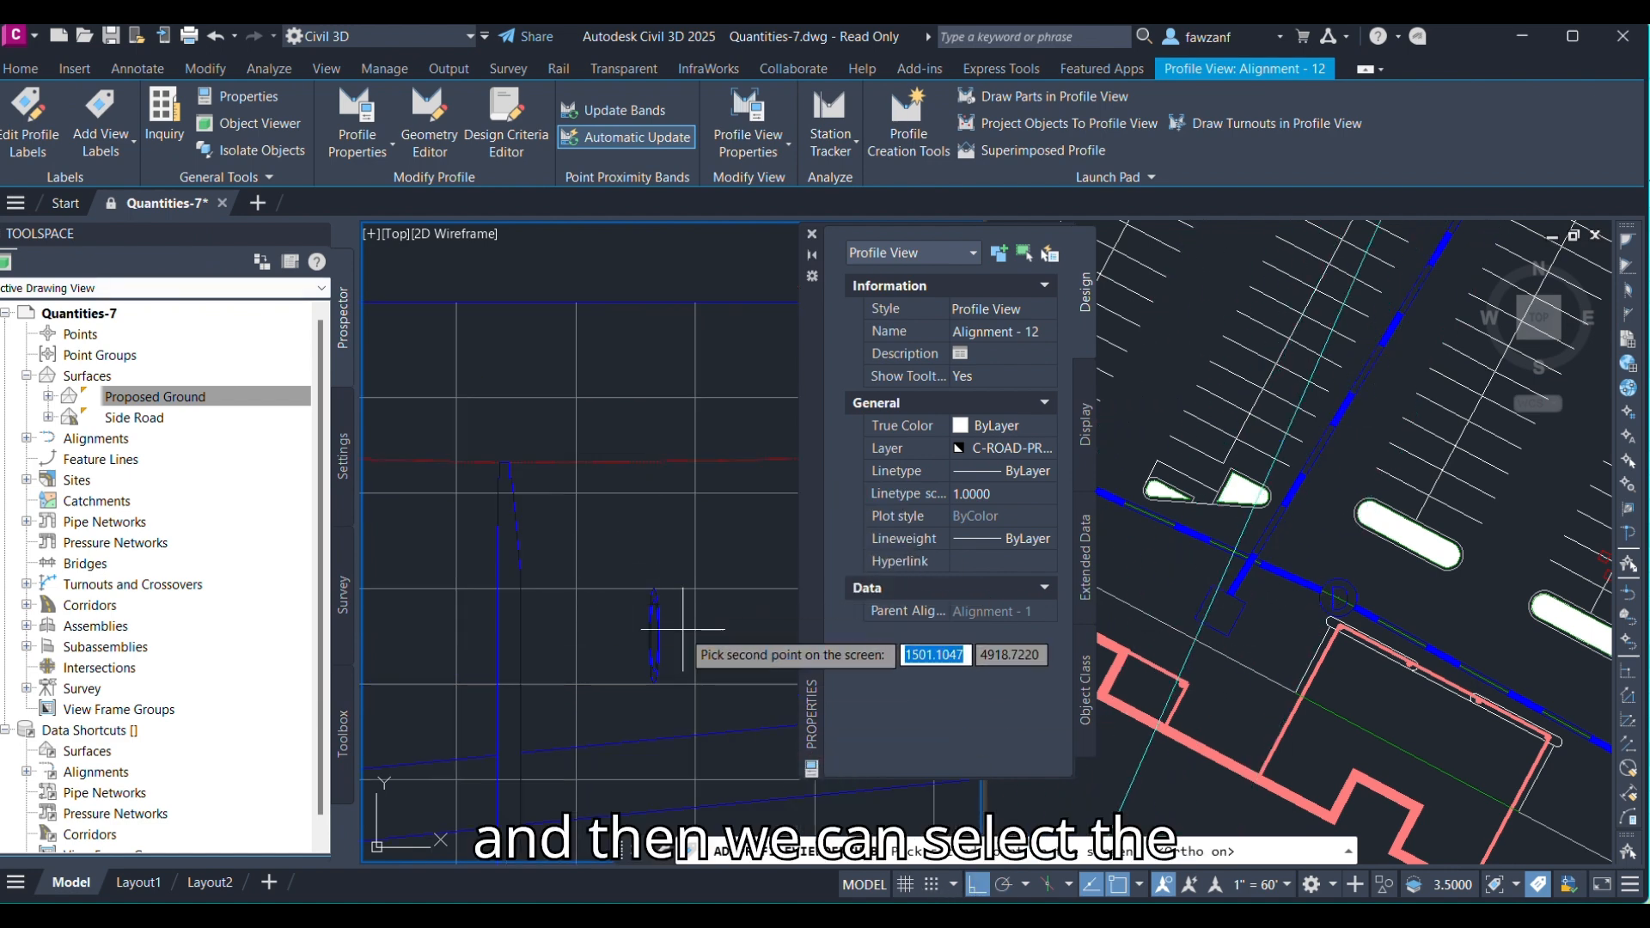
scroll(622, 601, "up", 2)
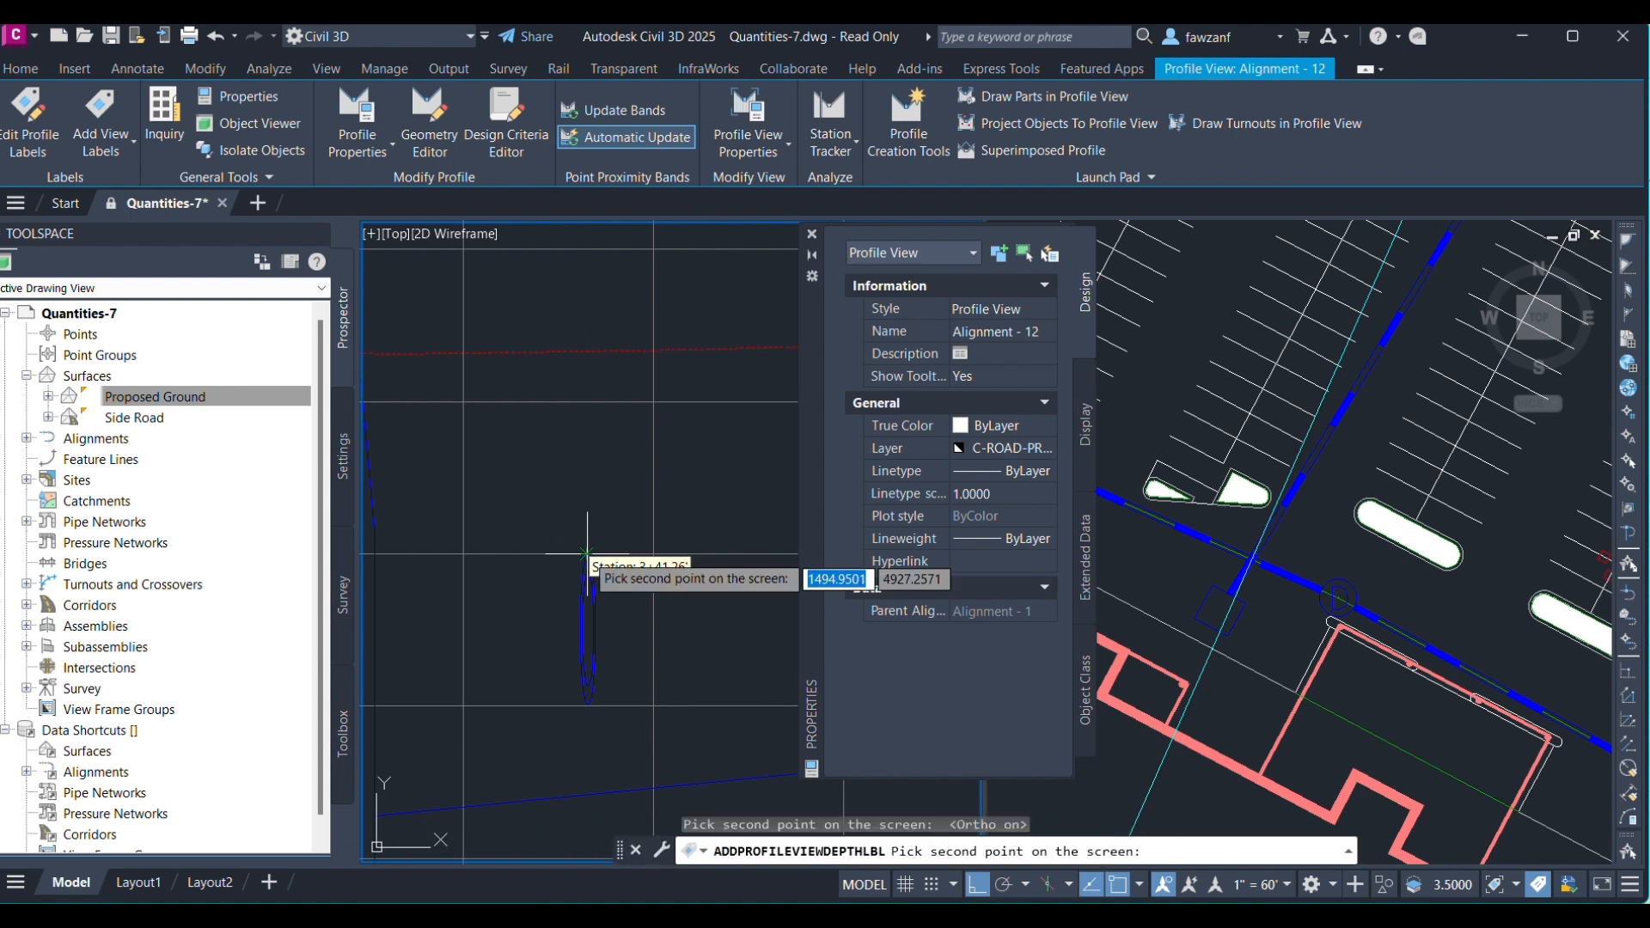
middle_click_drag(591, 405, 594, 452)
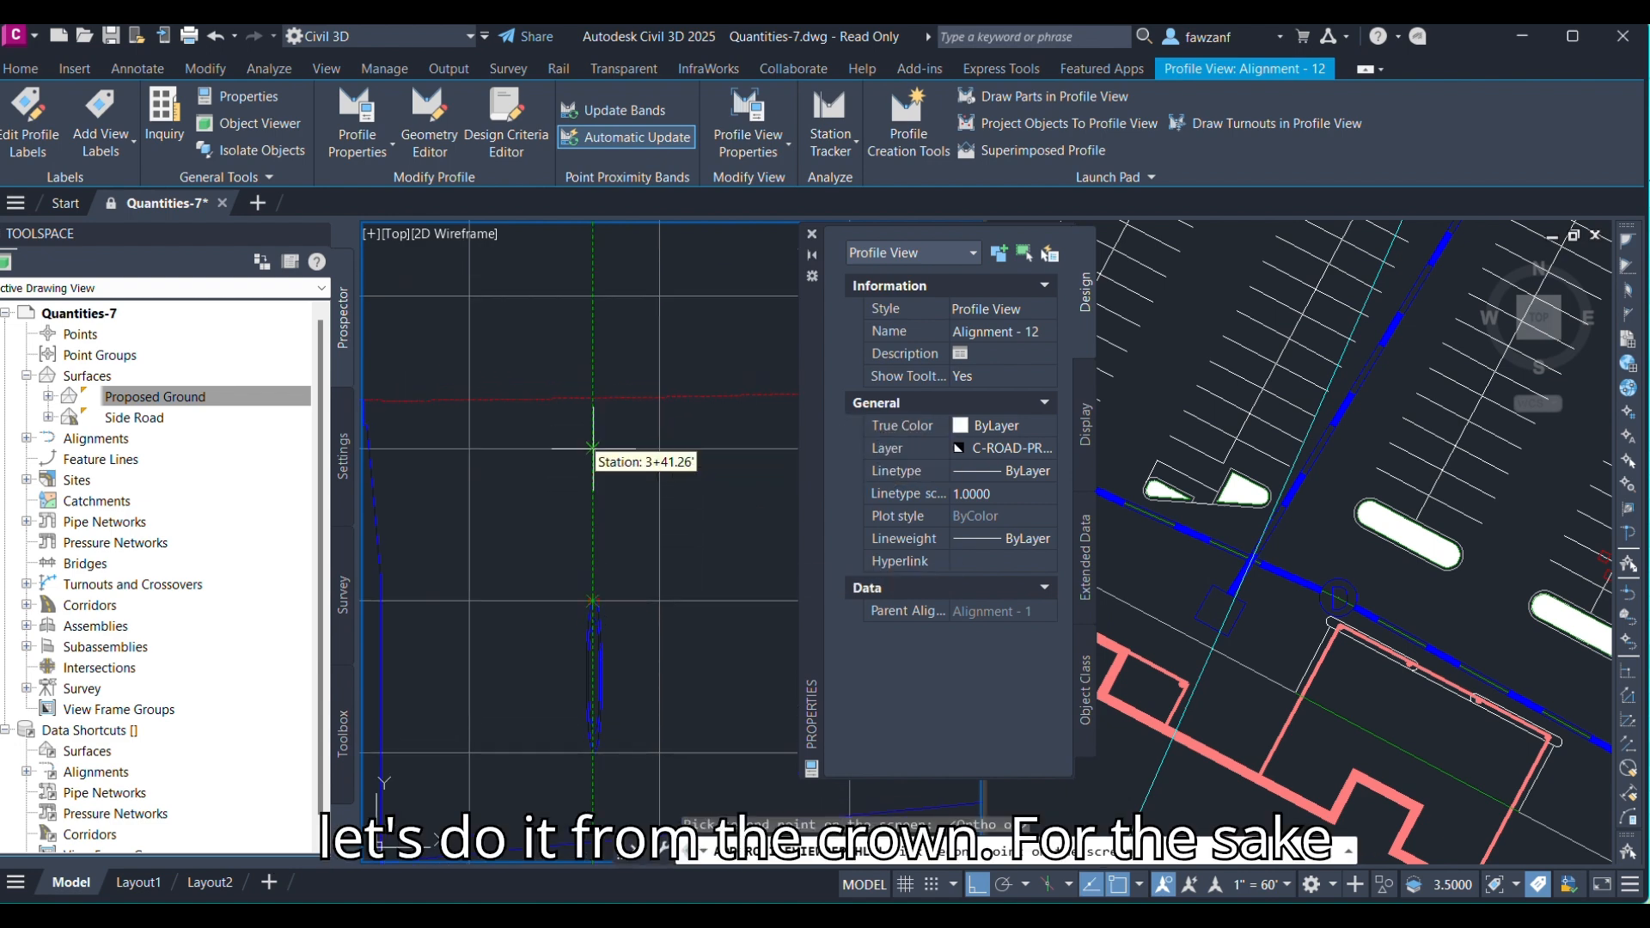
left_click(593, 398)
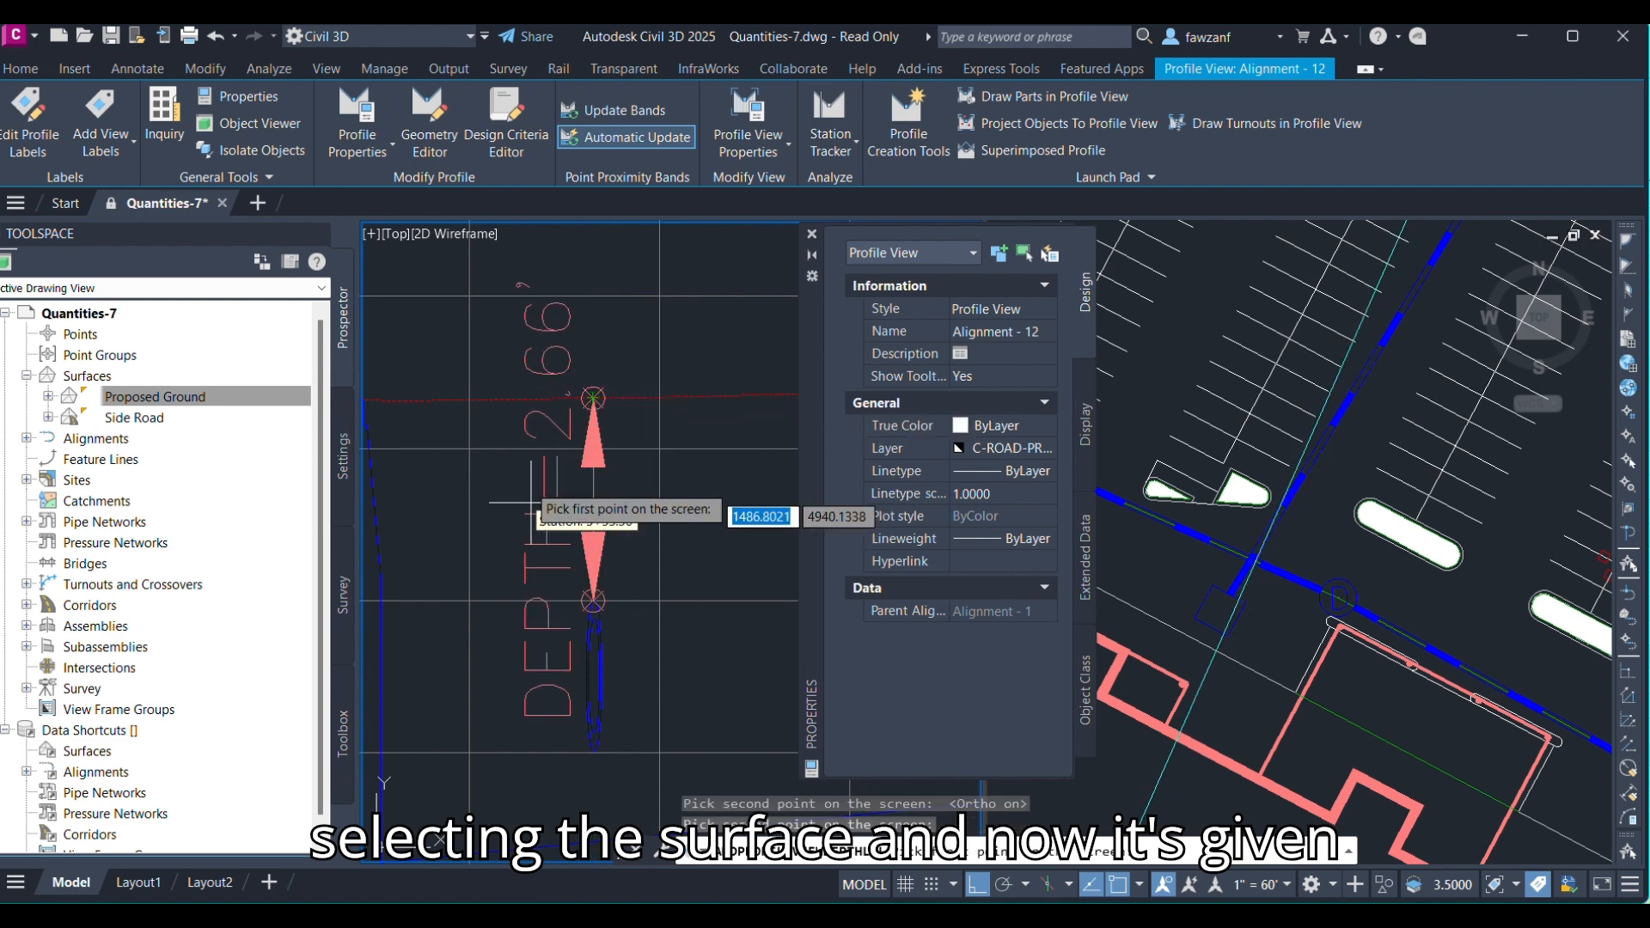
scroll(507, 494, "down", 3)
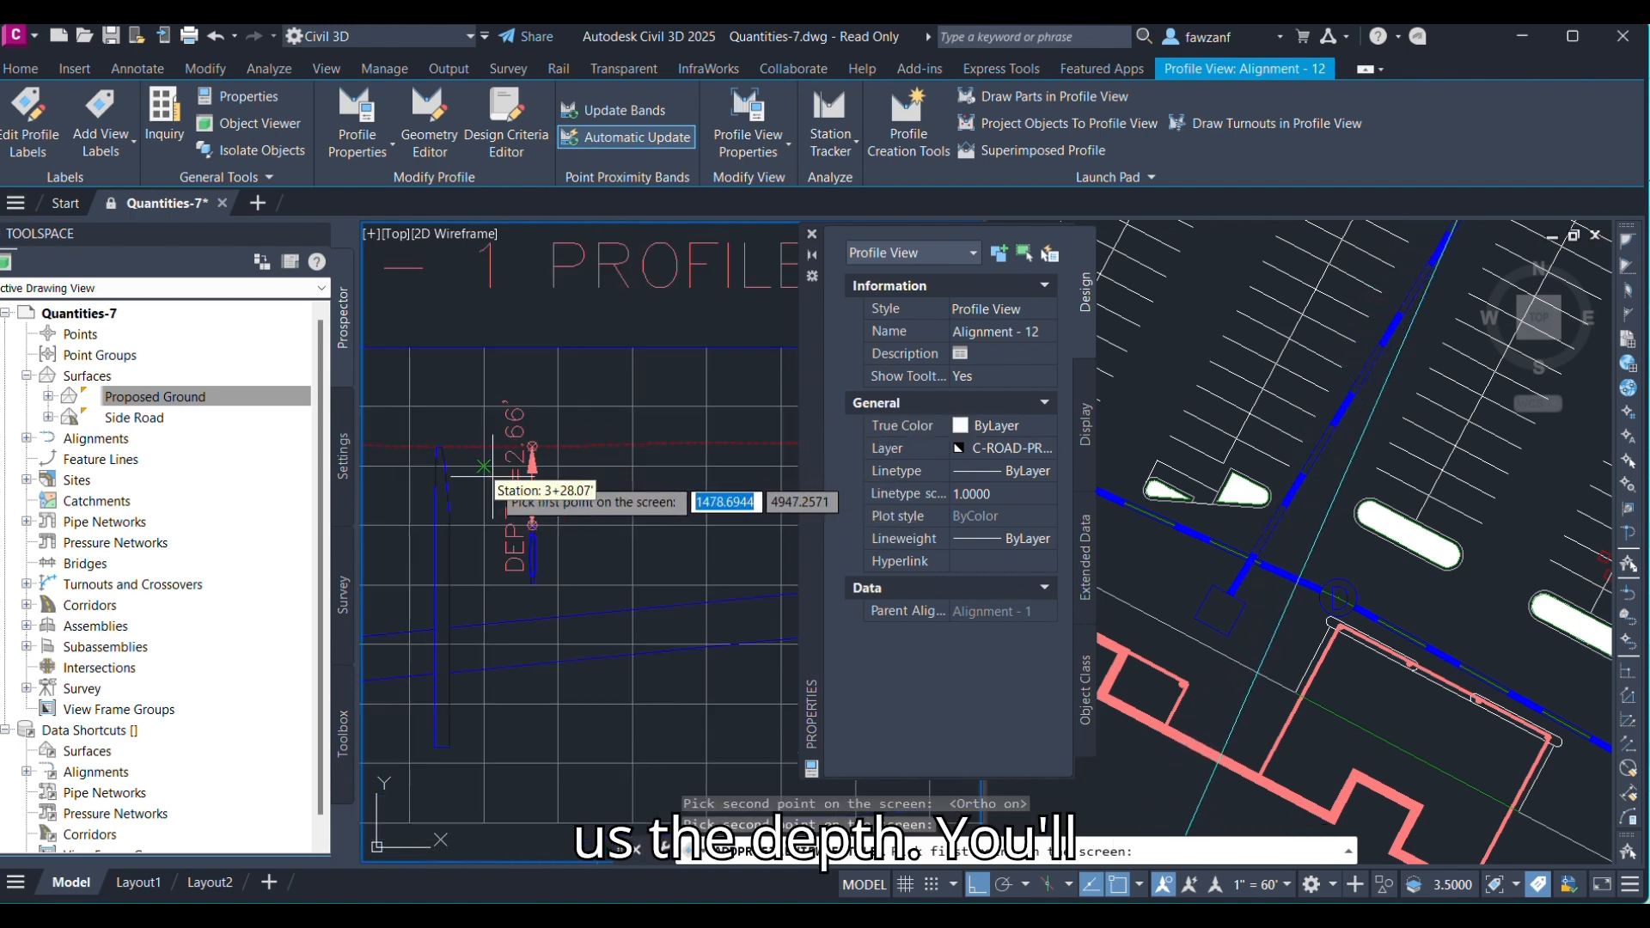
key("Escape")
key("Escape")
Edit the depth label's style, setting the Depth text component's height to 0.05.
middle_click_drag(511, 484, 545, 481)
scroll(546, 491, "down", 3)
scroll(546, 496, "up", 3)
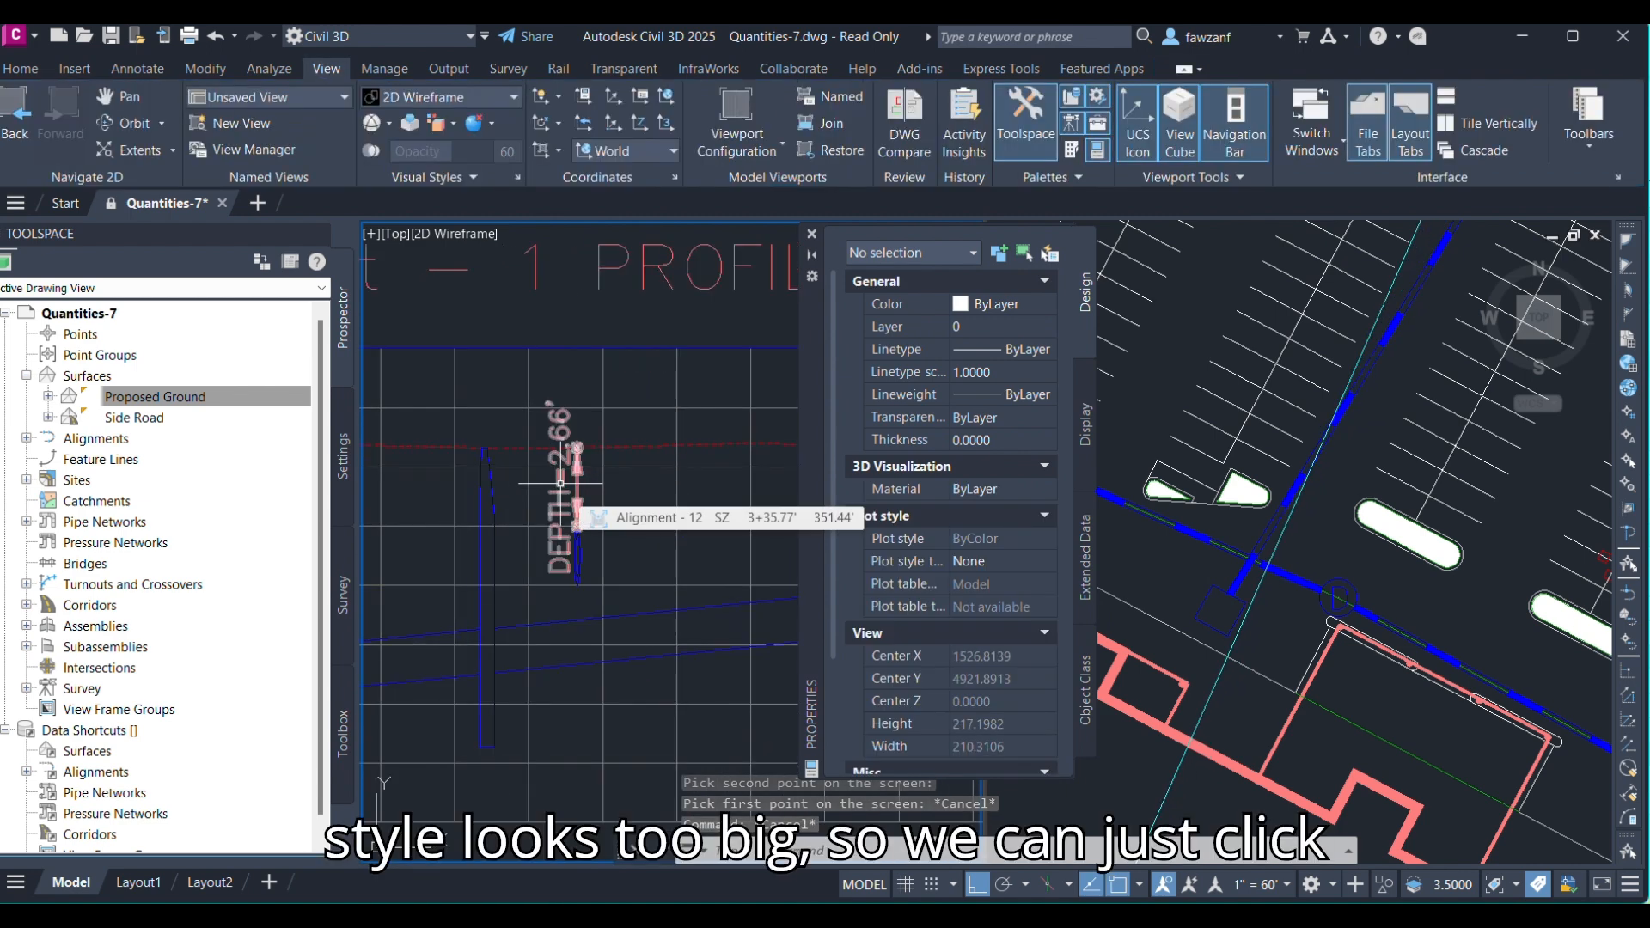
left_click(561, 483)
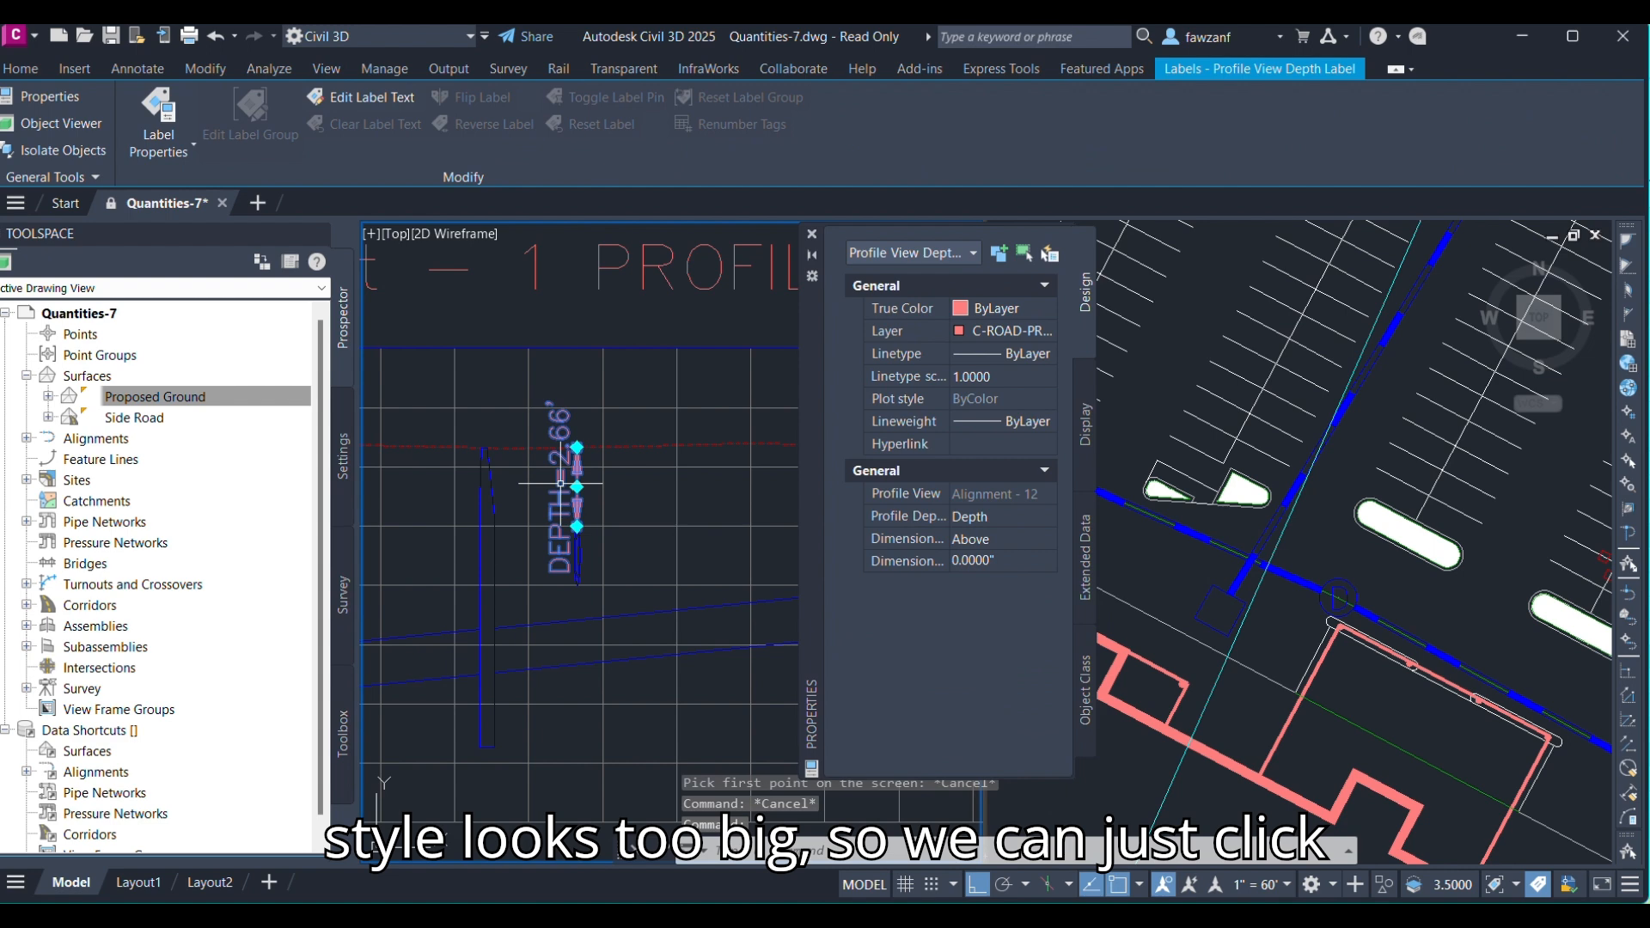
right_click(560, 484)
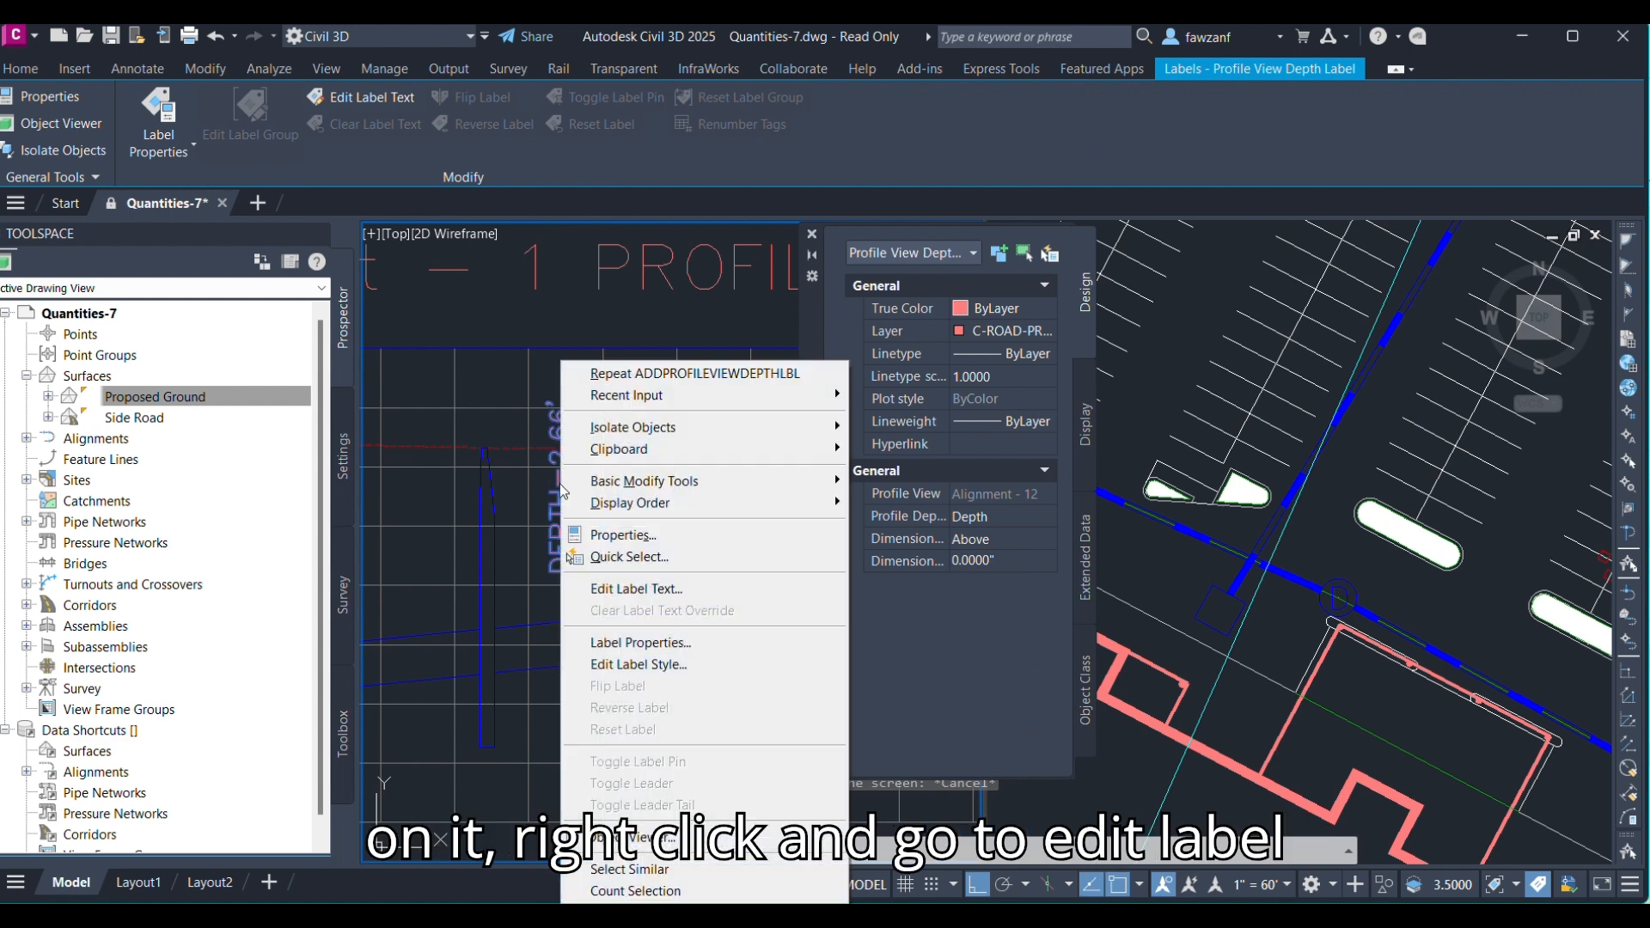
left_click(620, 667)
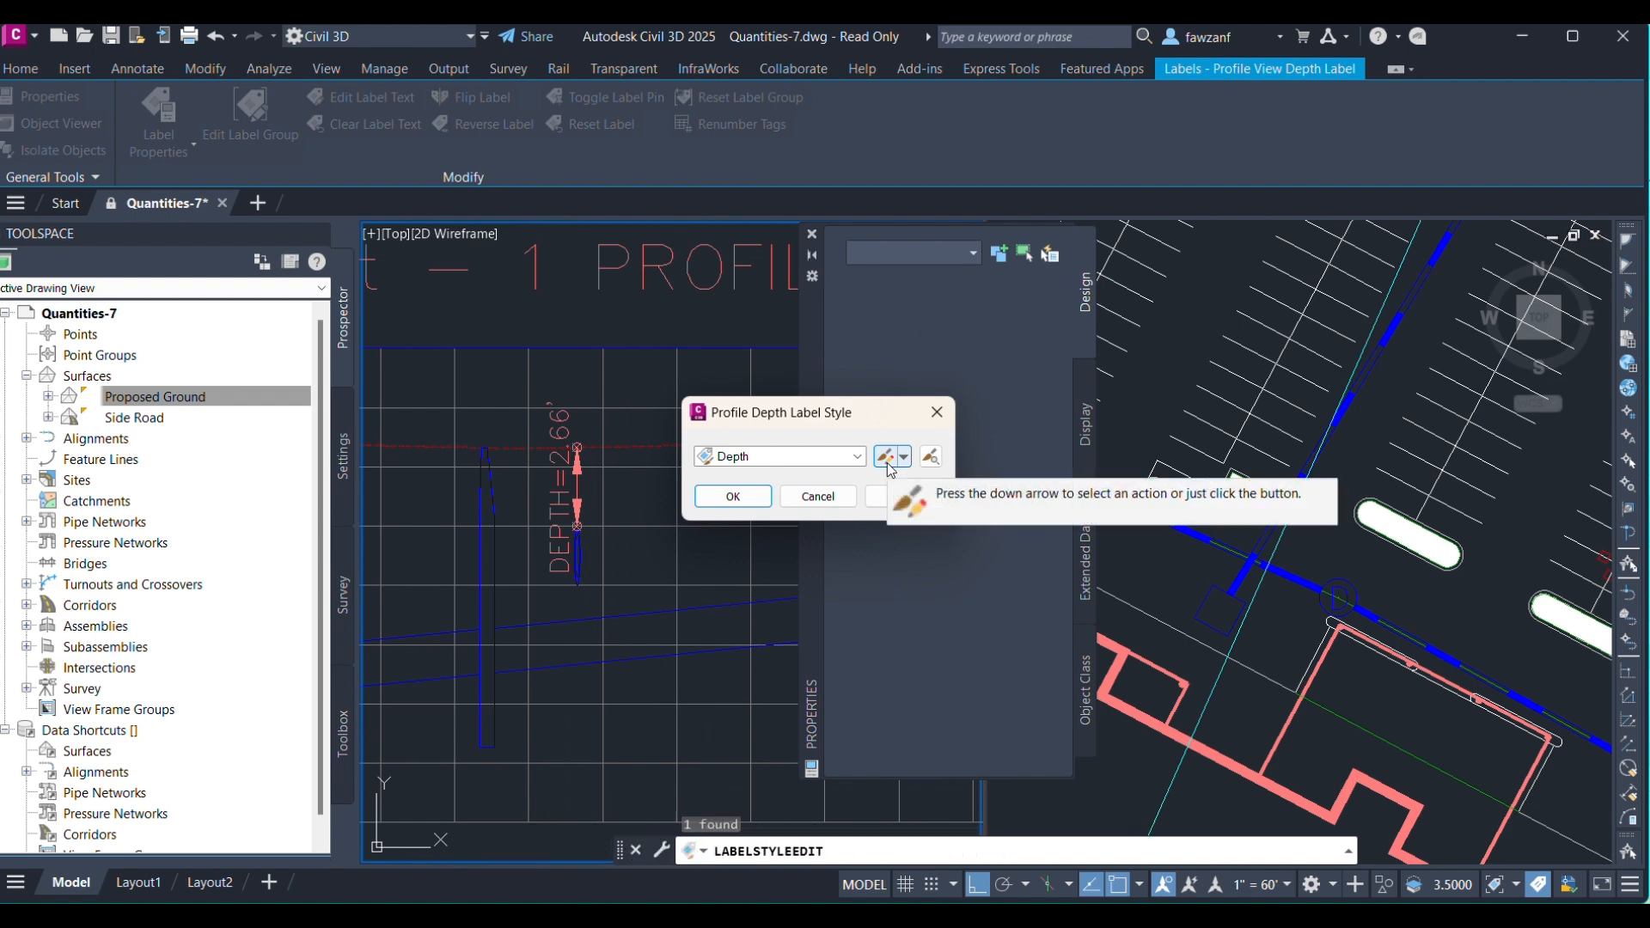
left_click(885, 461)
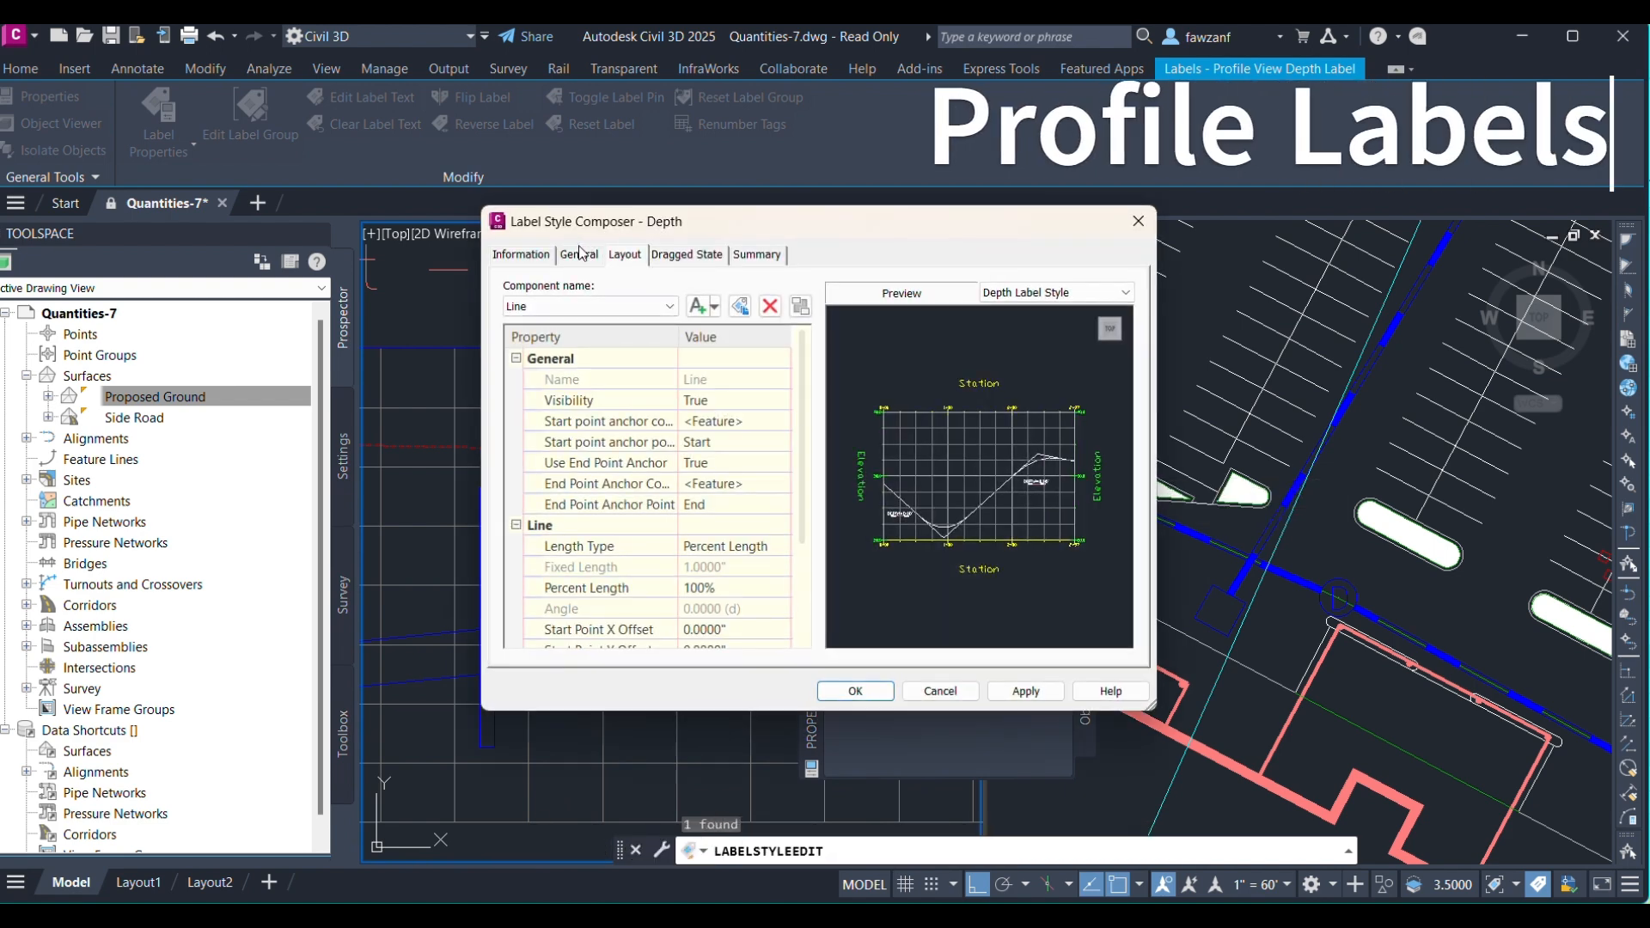
left_click(570, 307)
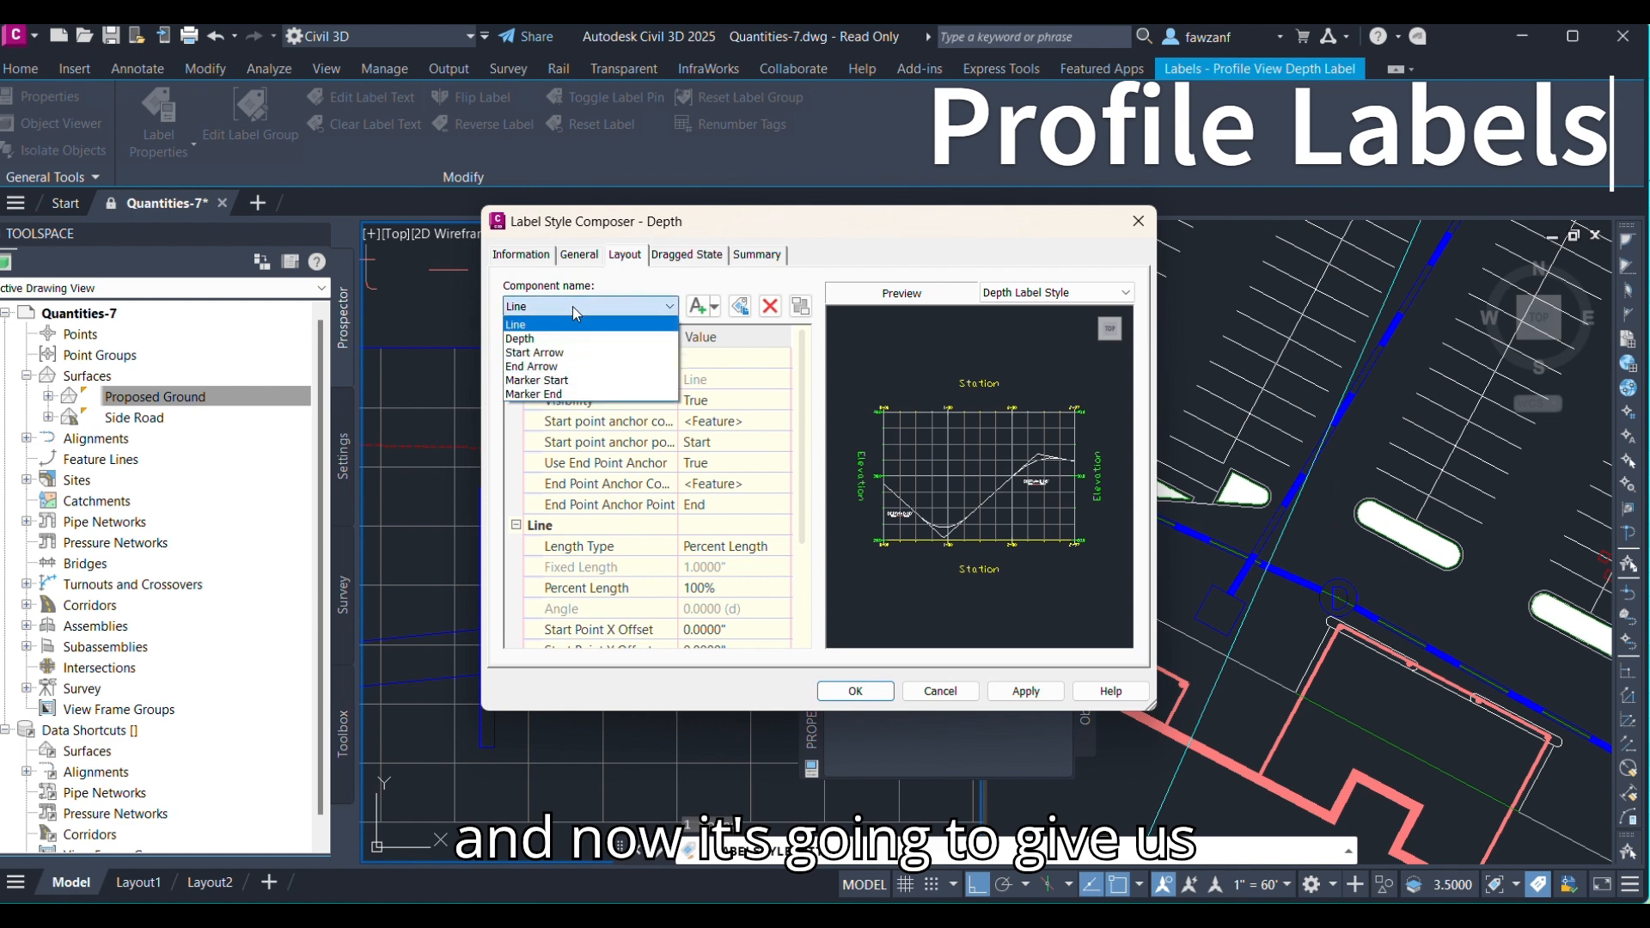
left_click(572, 305)
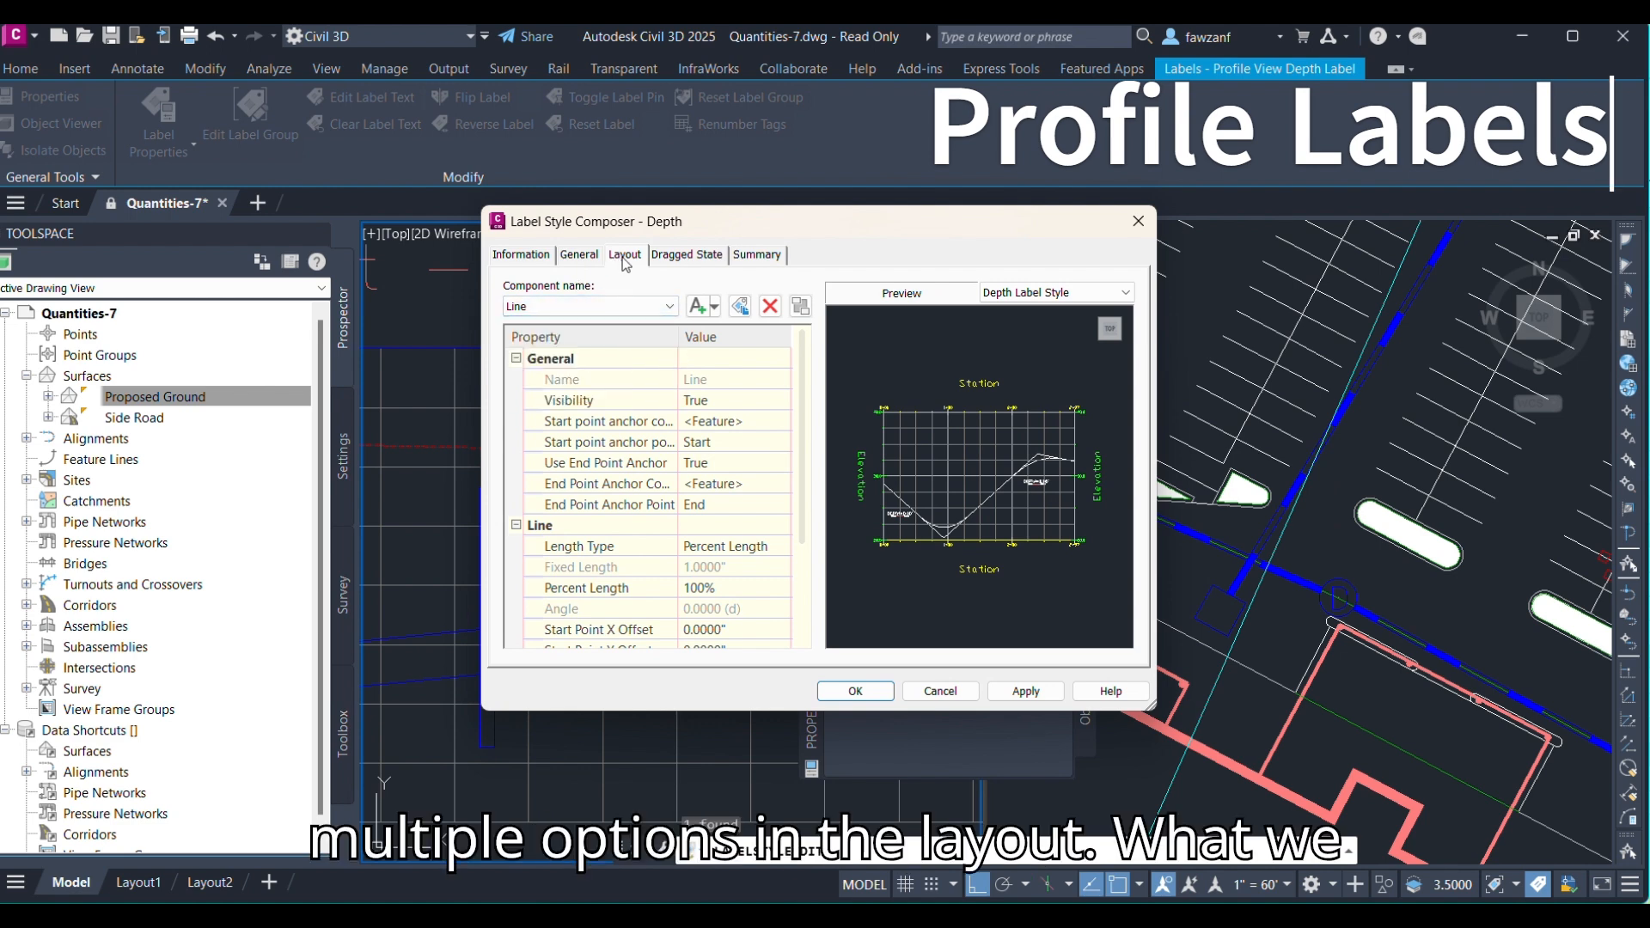
left_click(607, 308)
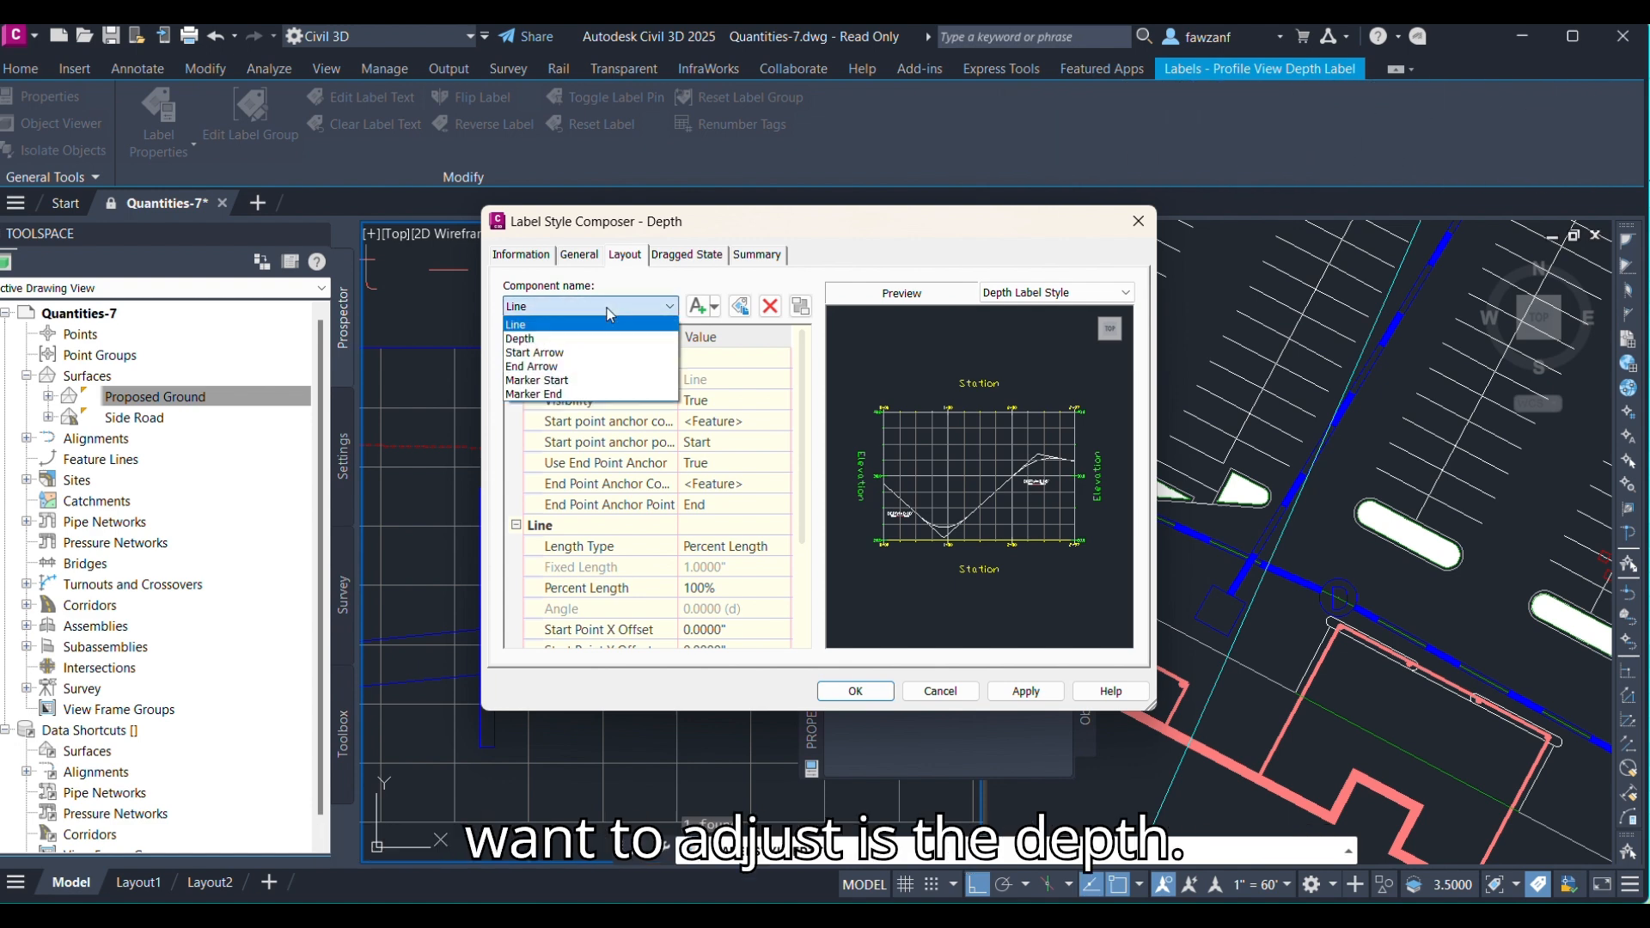
left_click(550, 341)
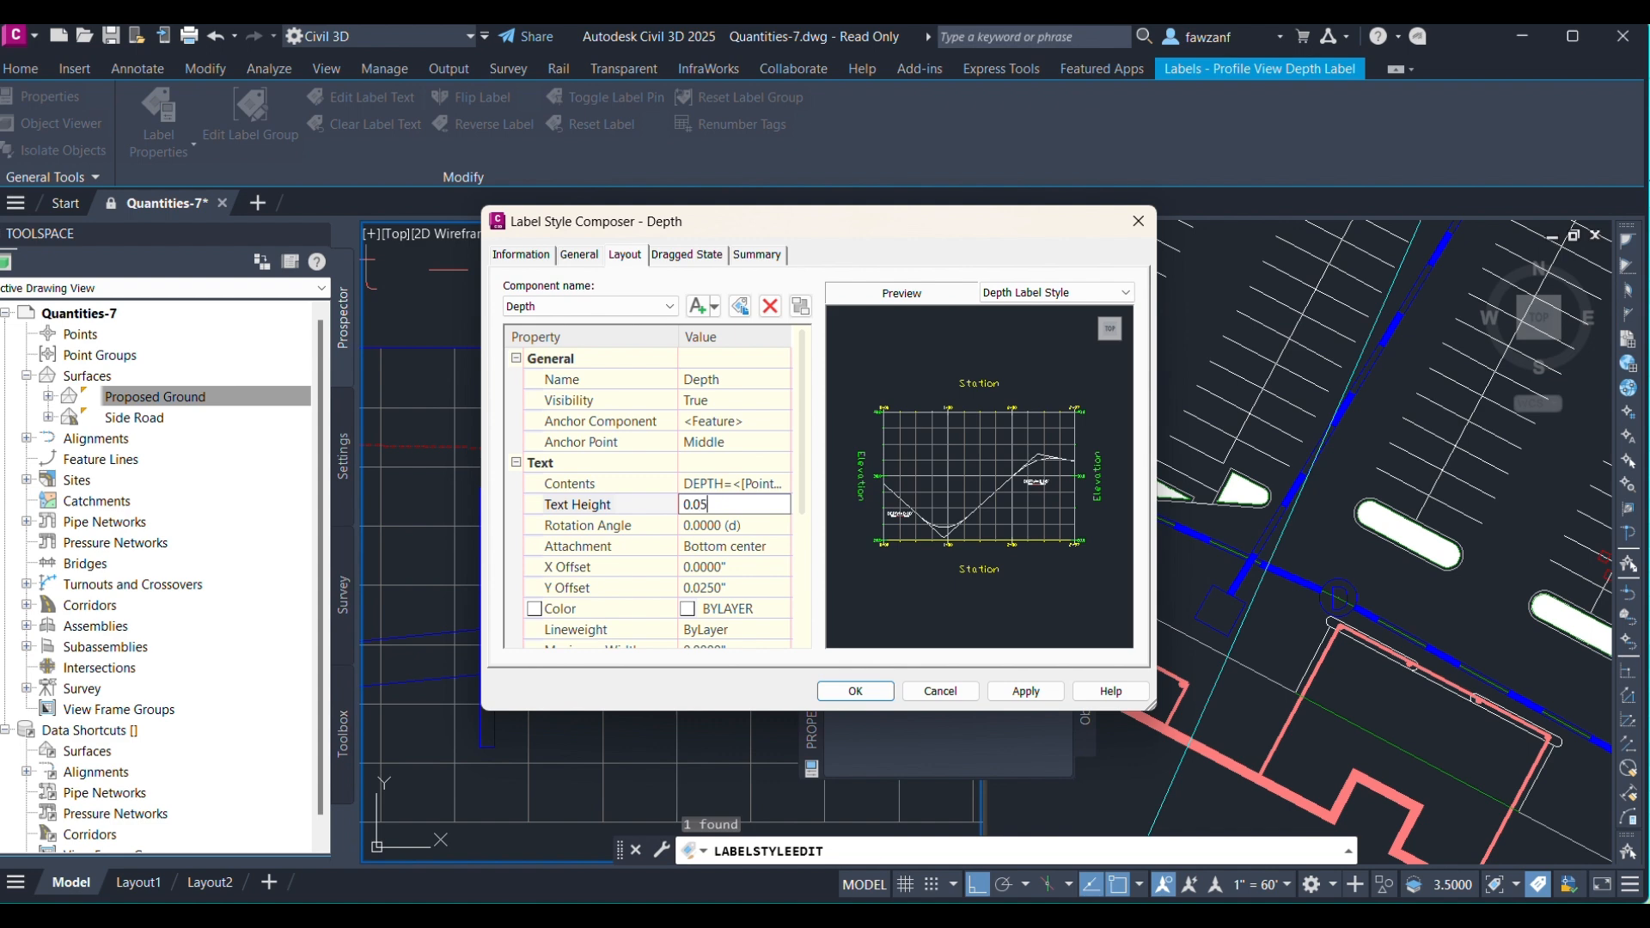
left_click(1044, 693)
left_click(856, 698)
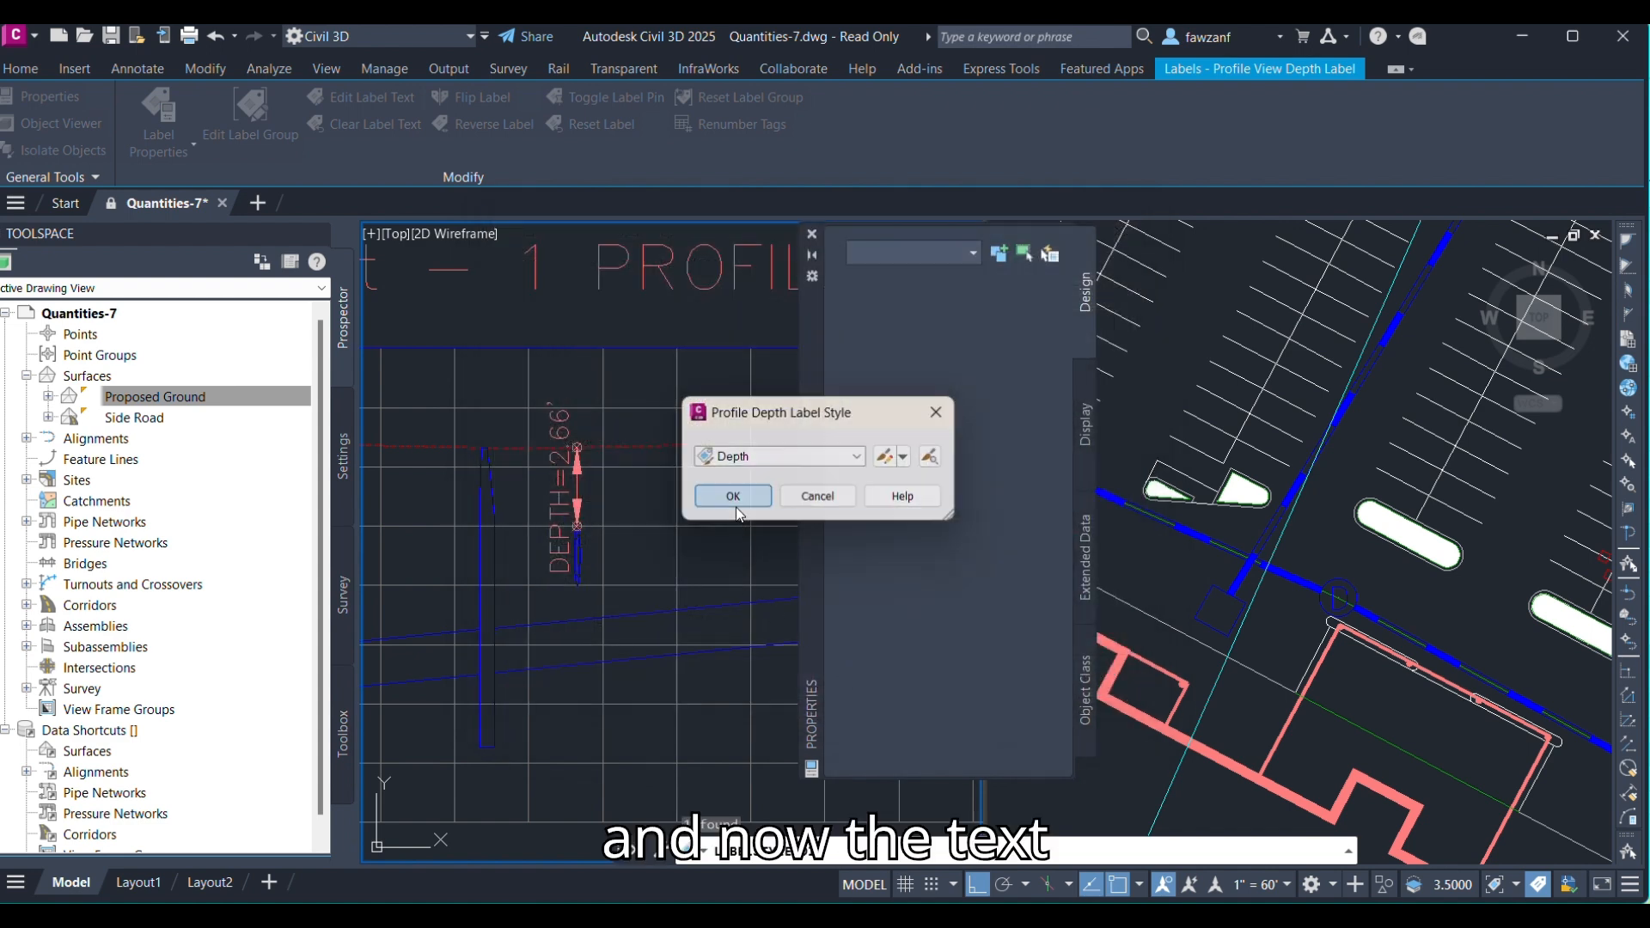
left_click(734, 493)
Add a Single Part Profile pipe network label to Structure - (45) in the profile view.
scroll(559, 488, "up", 6)
scroll(570, 490, "down", 6)
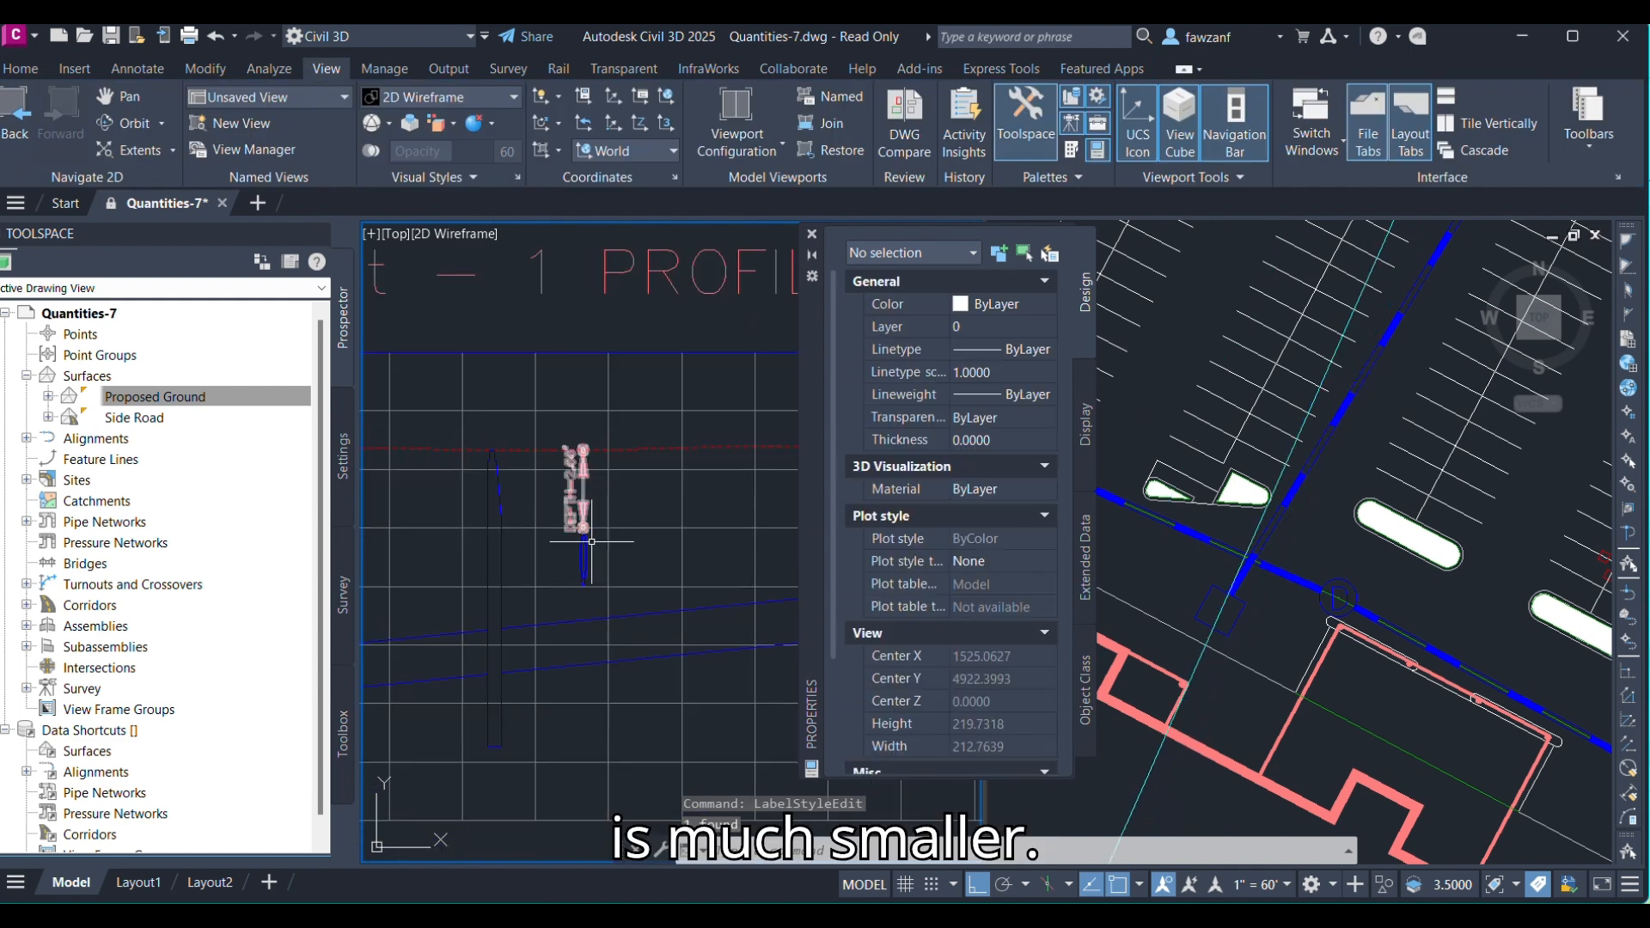
middle_click_drag(586, 542, 615, 482)
scroll(520, 529, "down", 5)
middle_click_drag(505, 486, 622, 519)
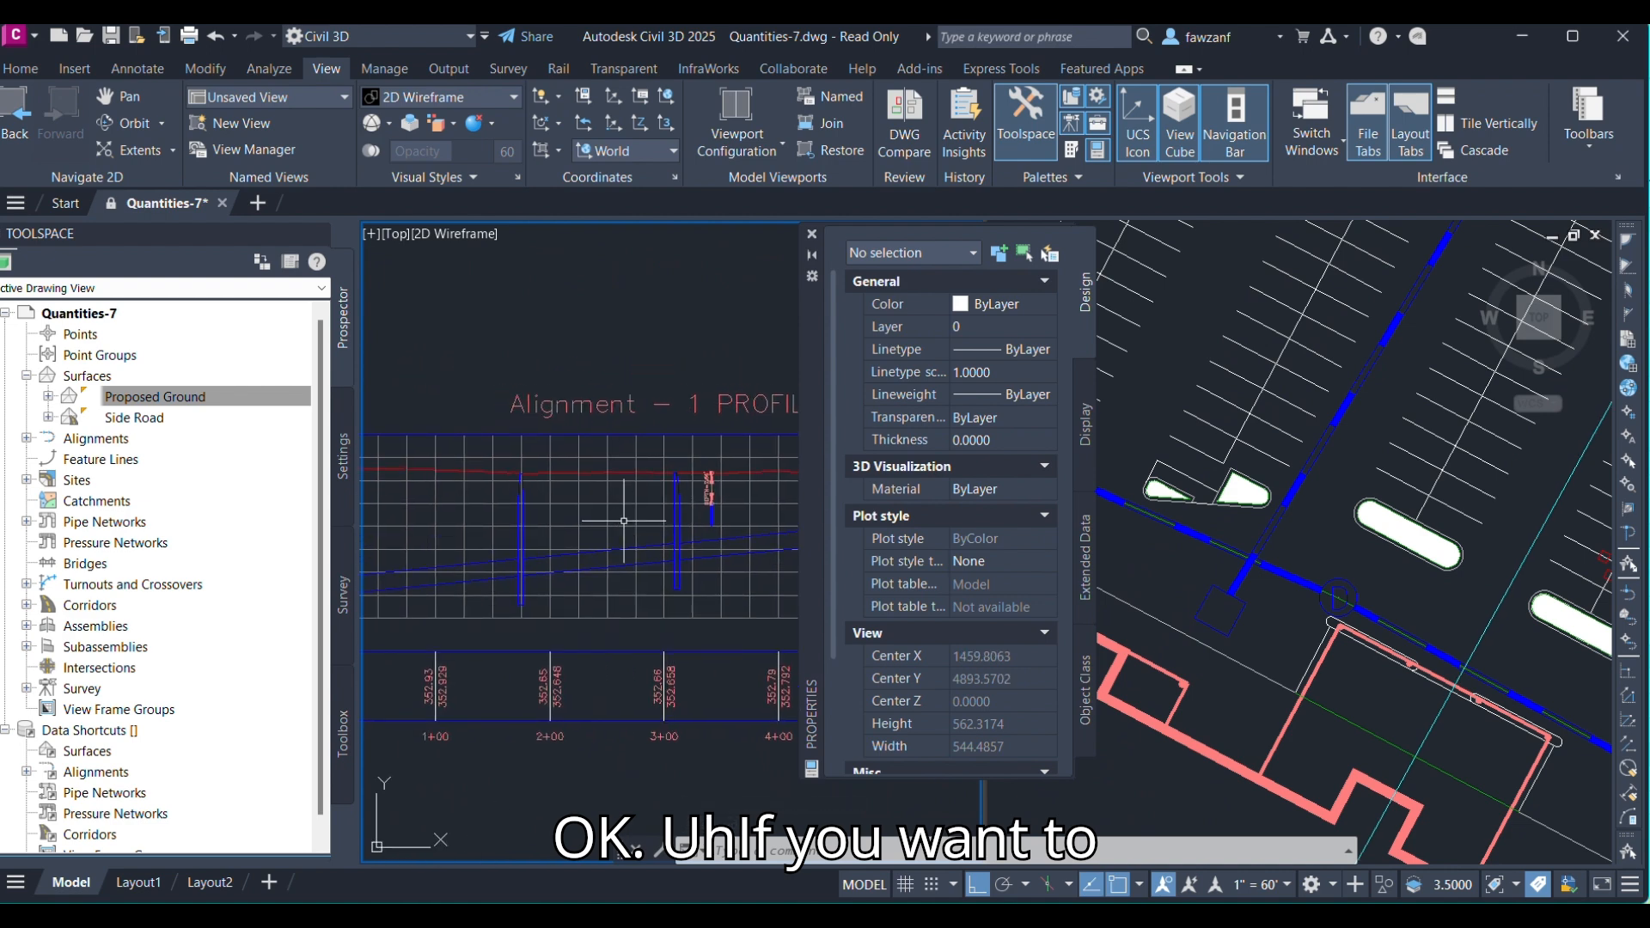
middle_click_drag(503, 537, 507, 539)
scroll(539, 512, "up", 3)
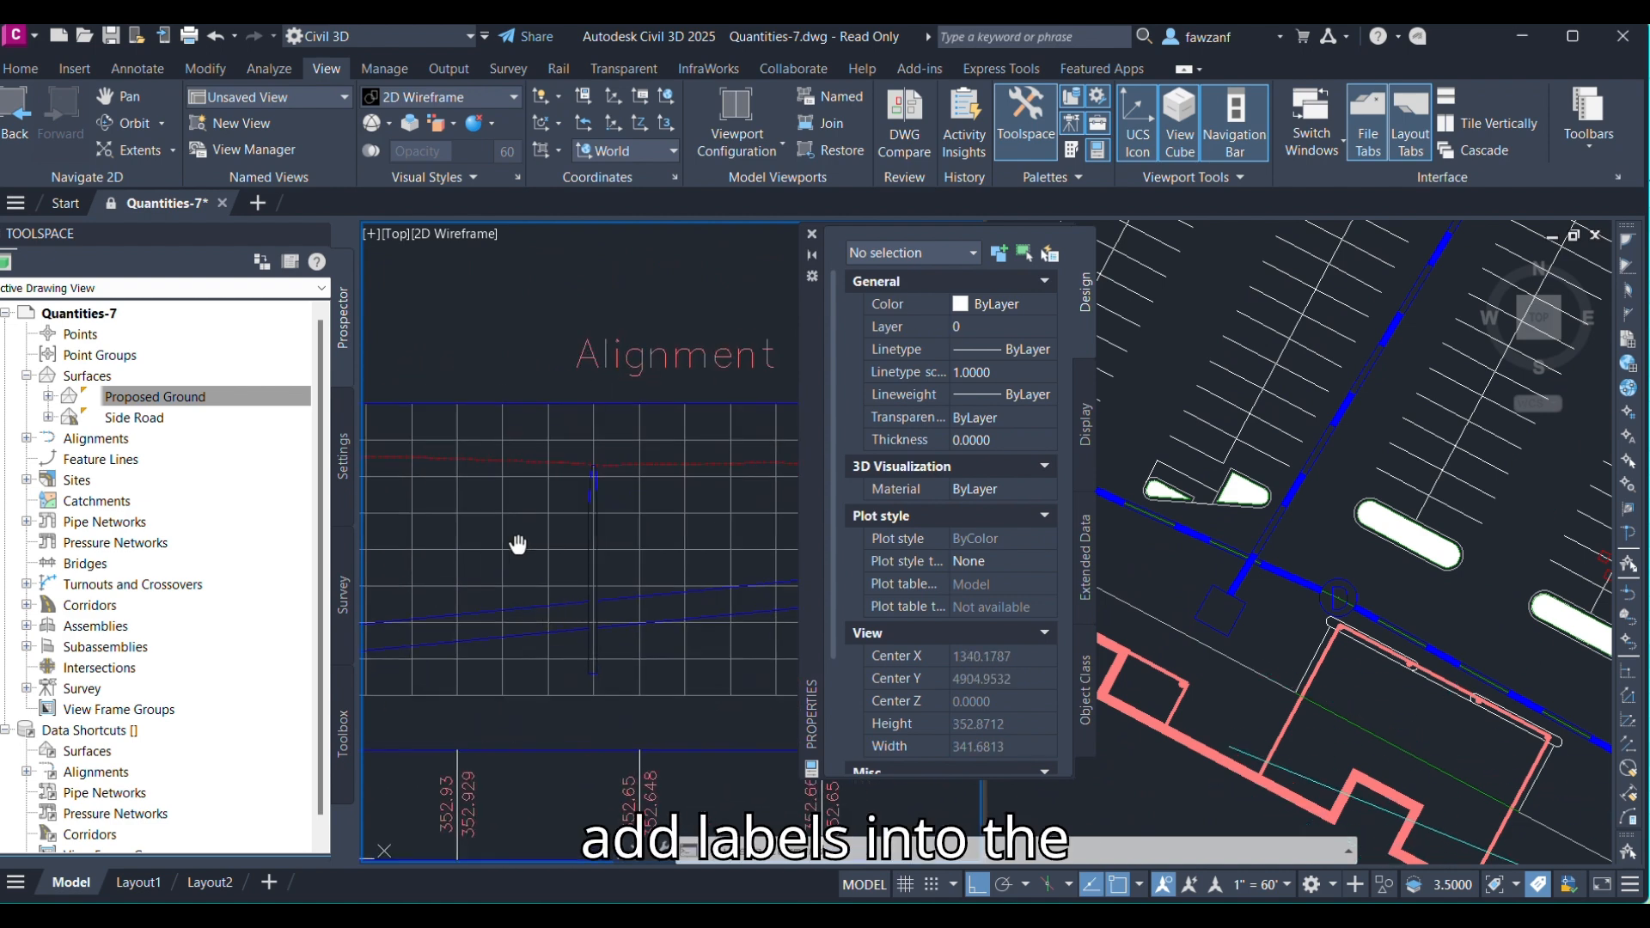
left_click(554, 524)
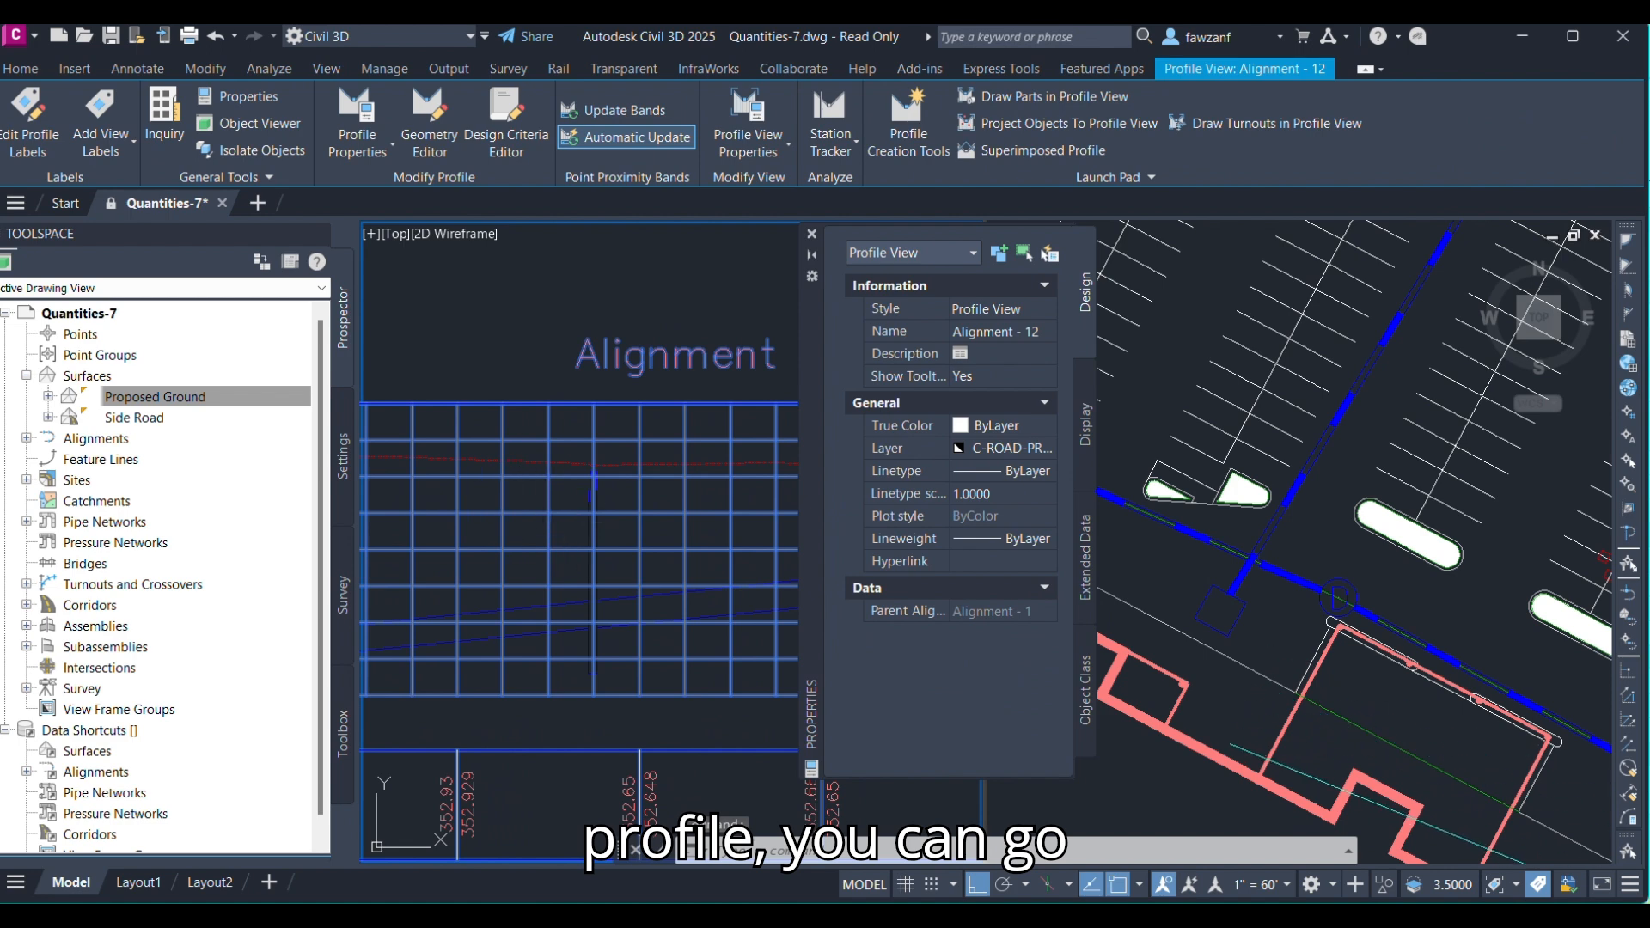
key("Escape")
left_click(140, 72)
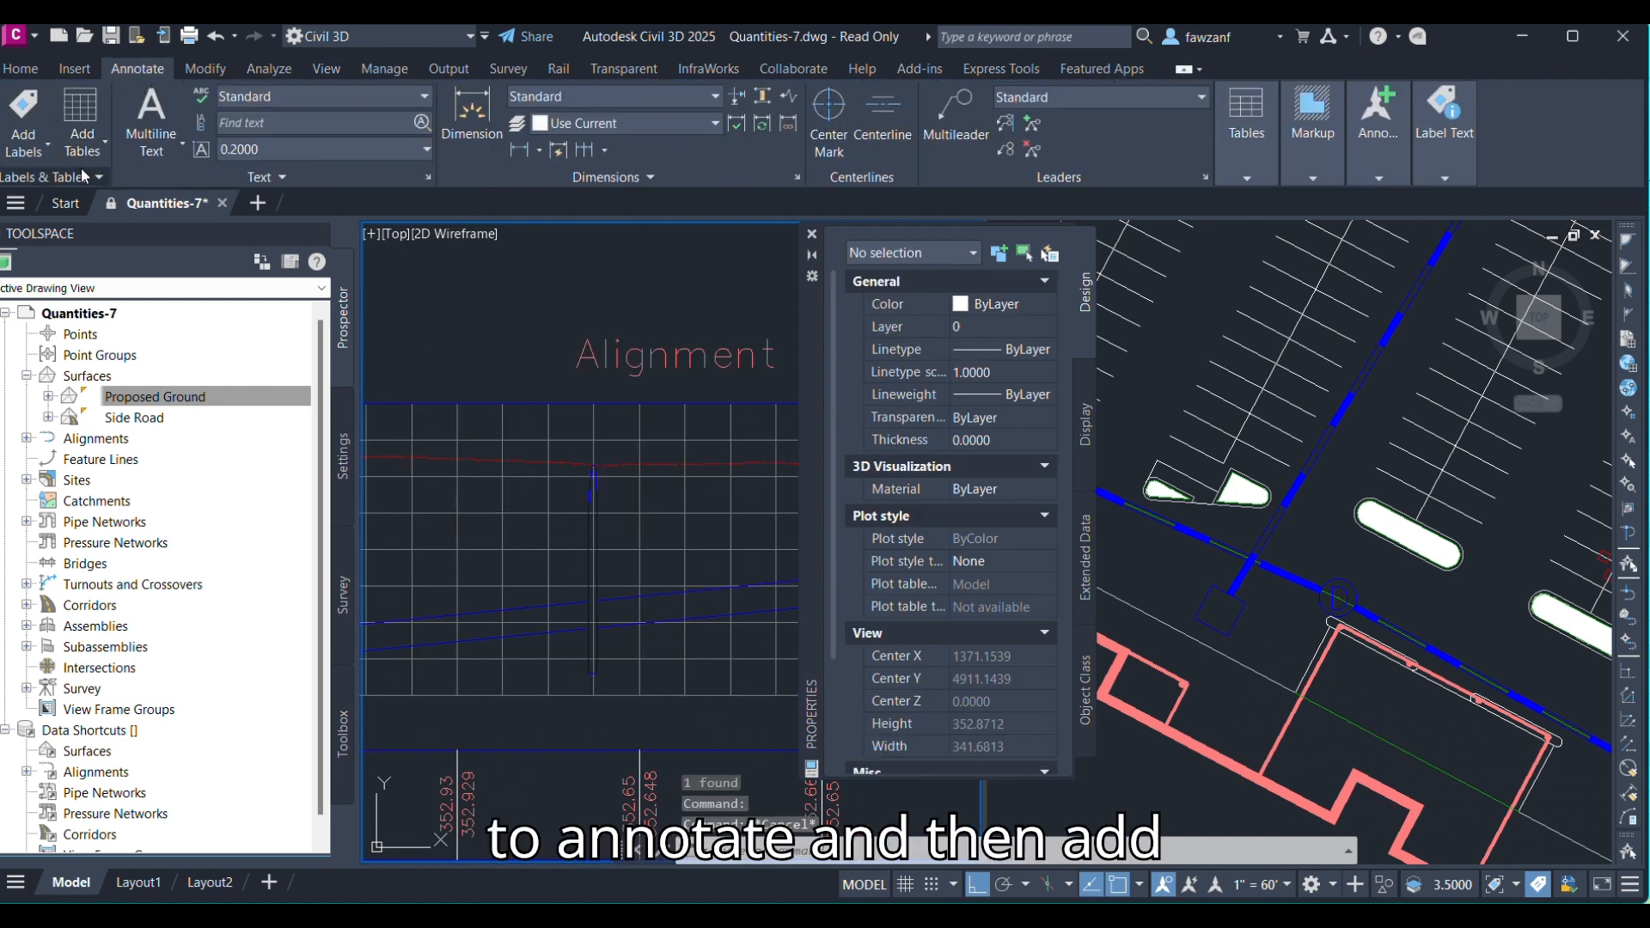
left_click(39, 146)
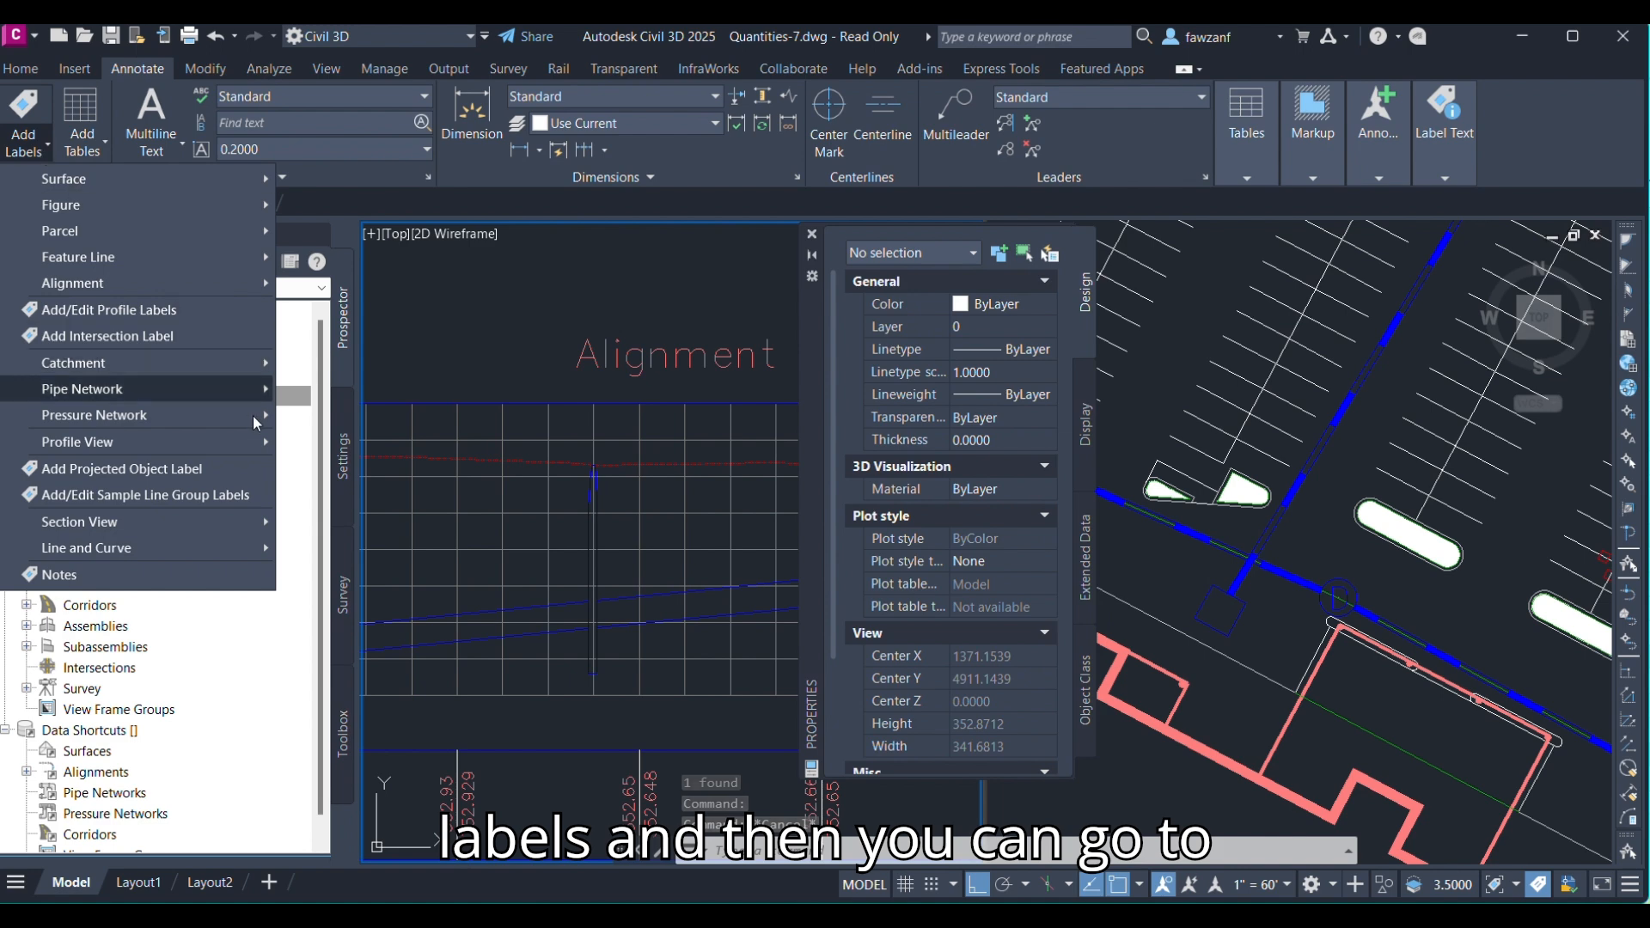
mouse_move(200, 395)
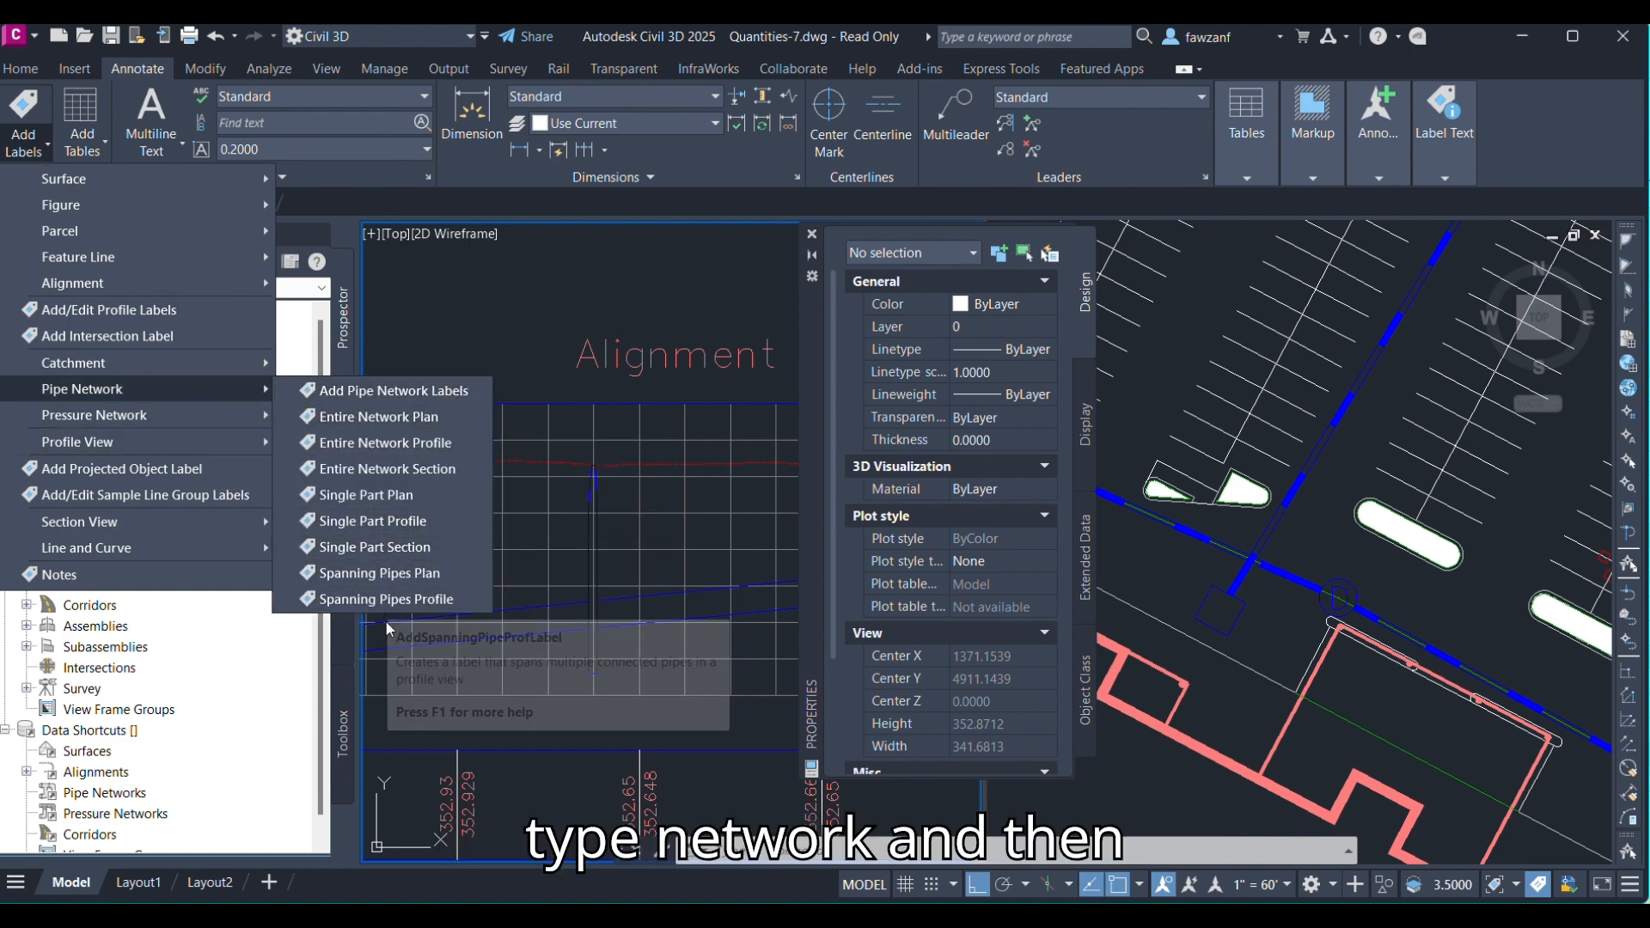
left_click(379, 522)
scroll(577, 543, "down", 2)
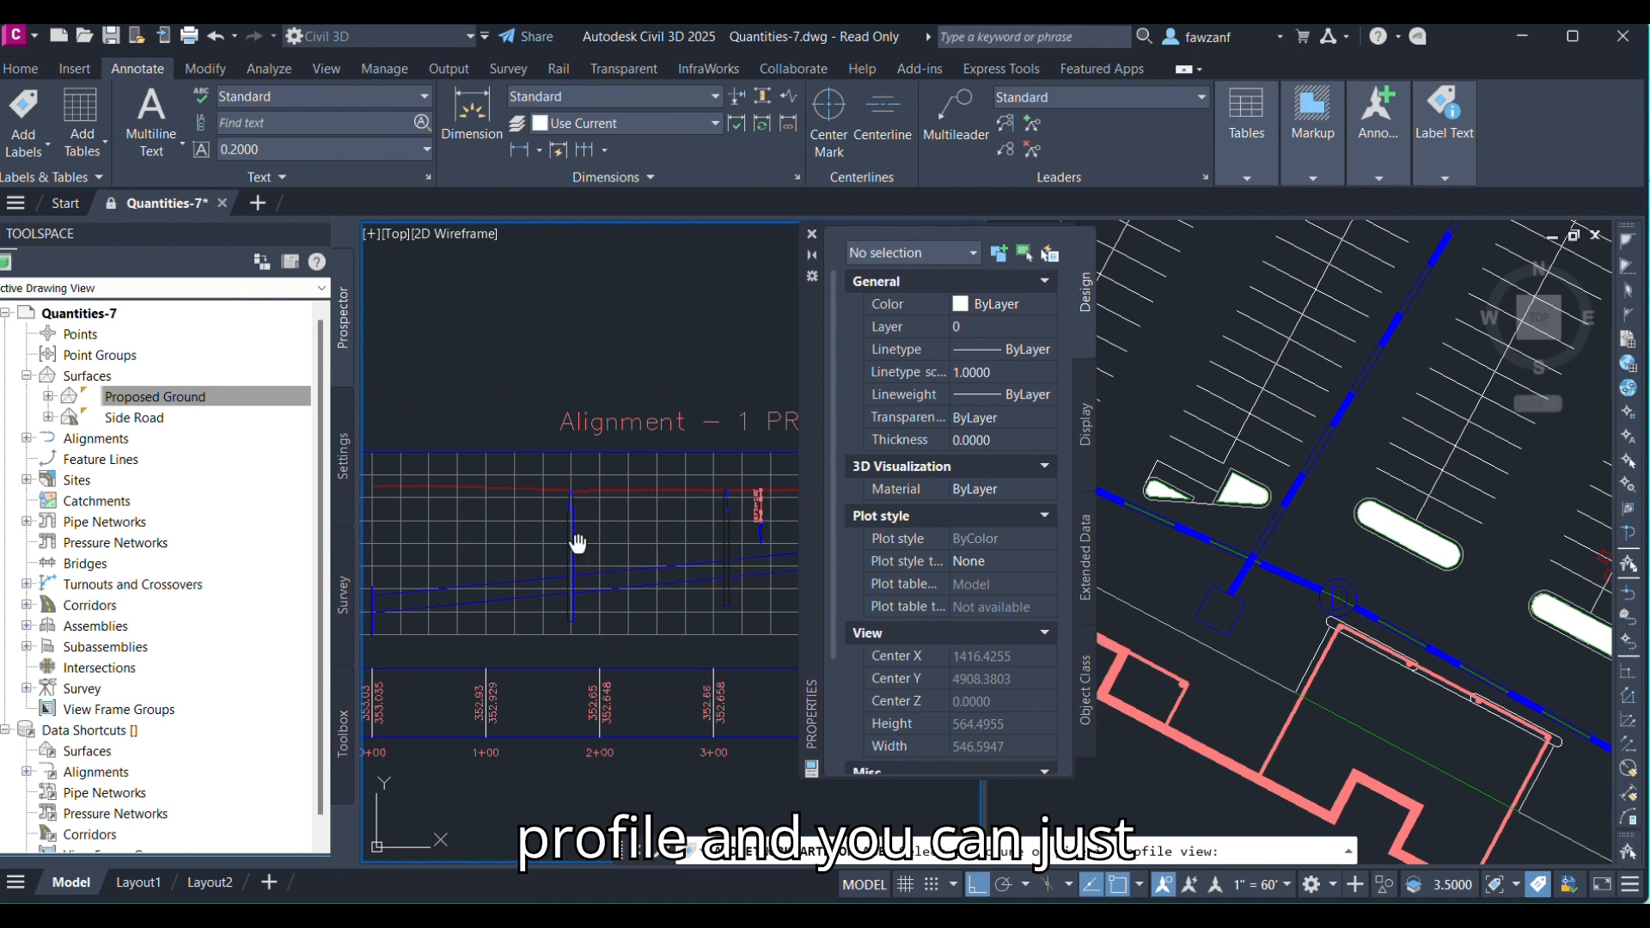
middle_click_drag(577, 543, 513, 530)
scroll(514, 526, "up", 2)
left_click(533, 524)
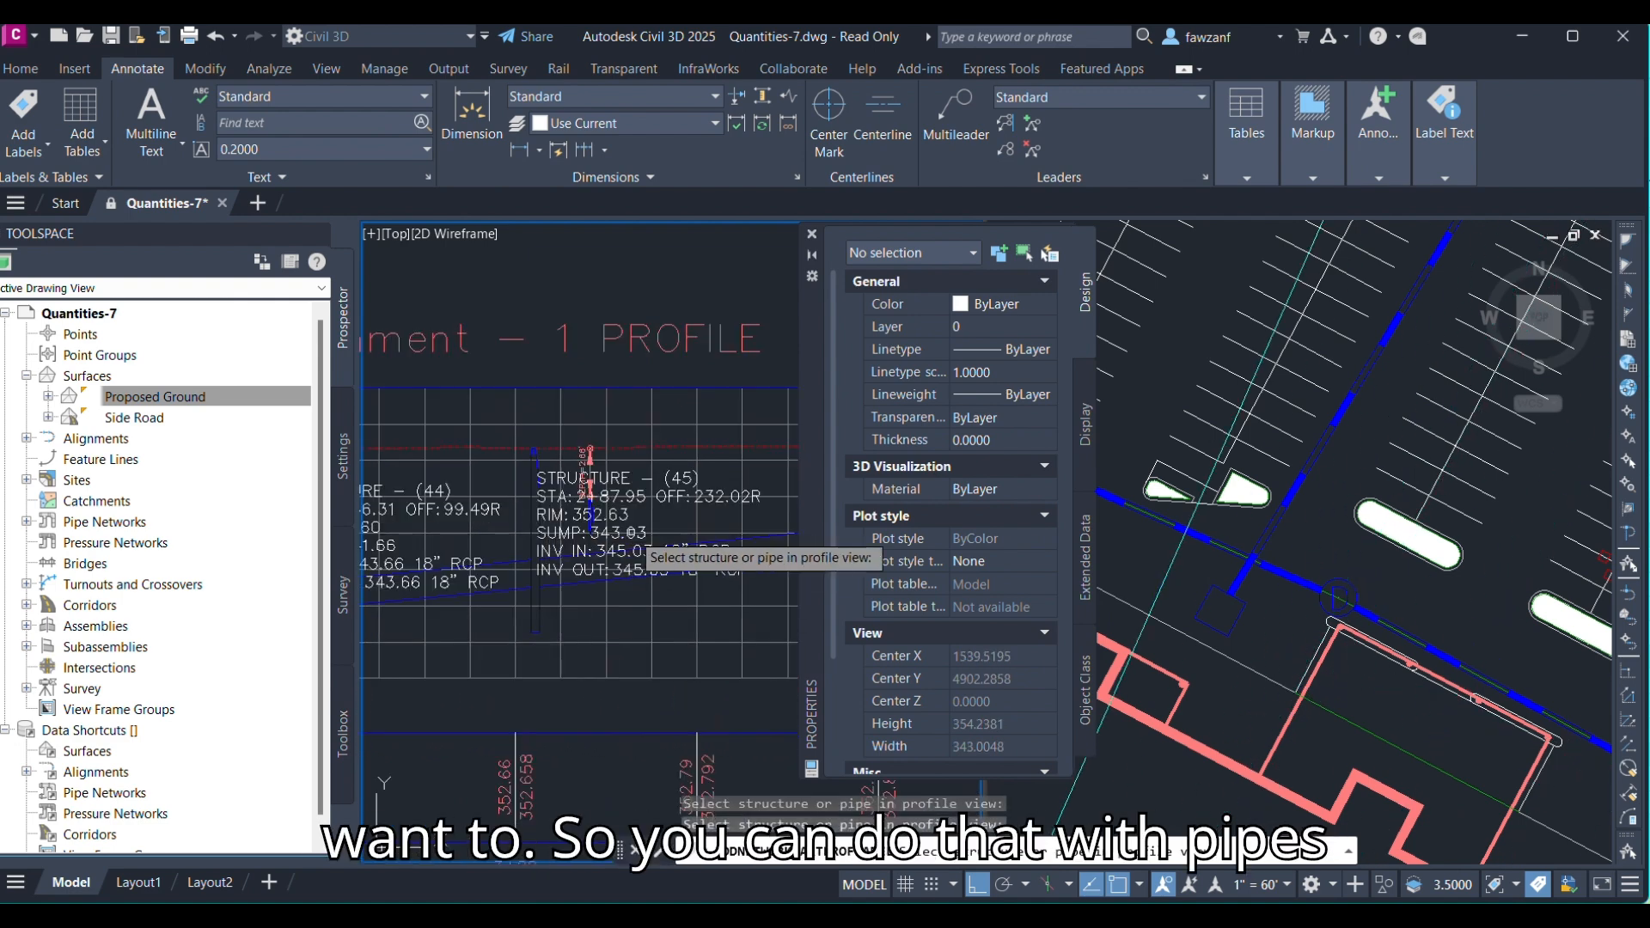
Add Single Part Profile labels to the neighbouring manholes, Structure - (48) and Structure - (47).
middle_click_drag(632, 533, 429, 533)
middle_click_drag(568, 521, 472, 541)
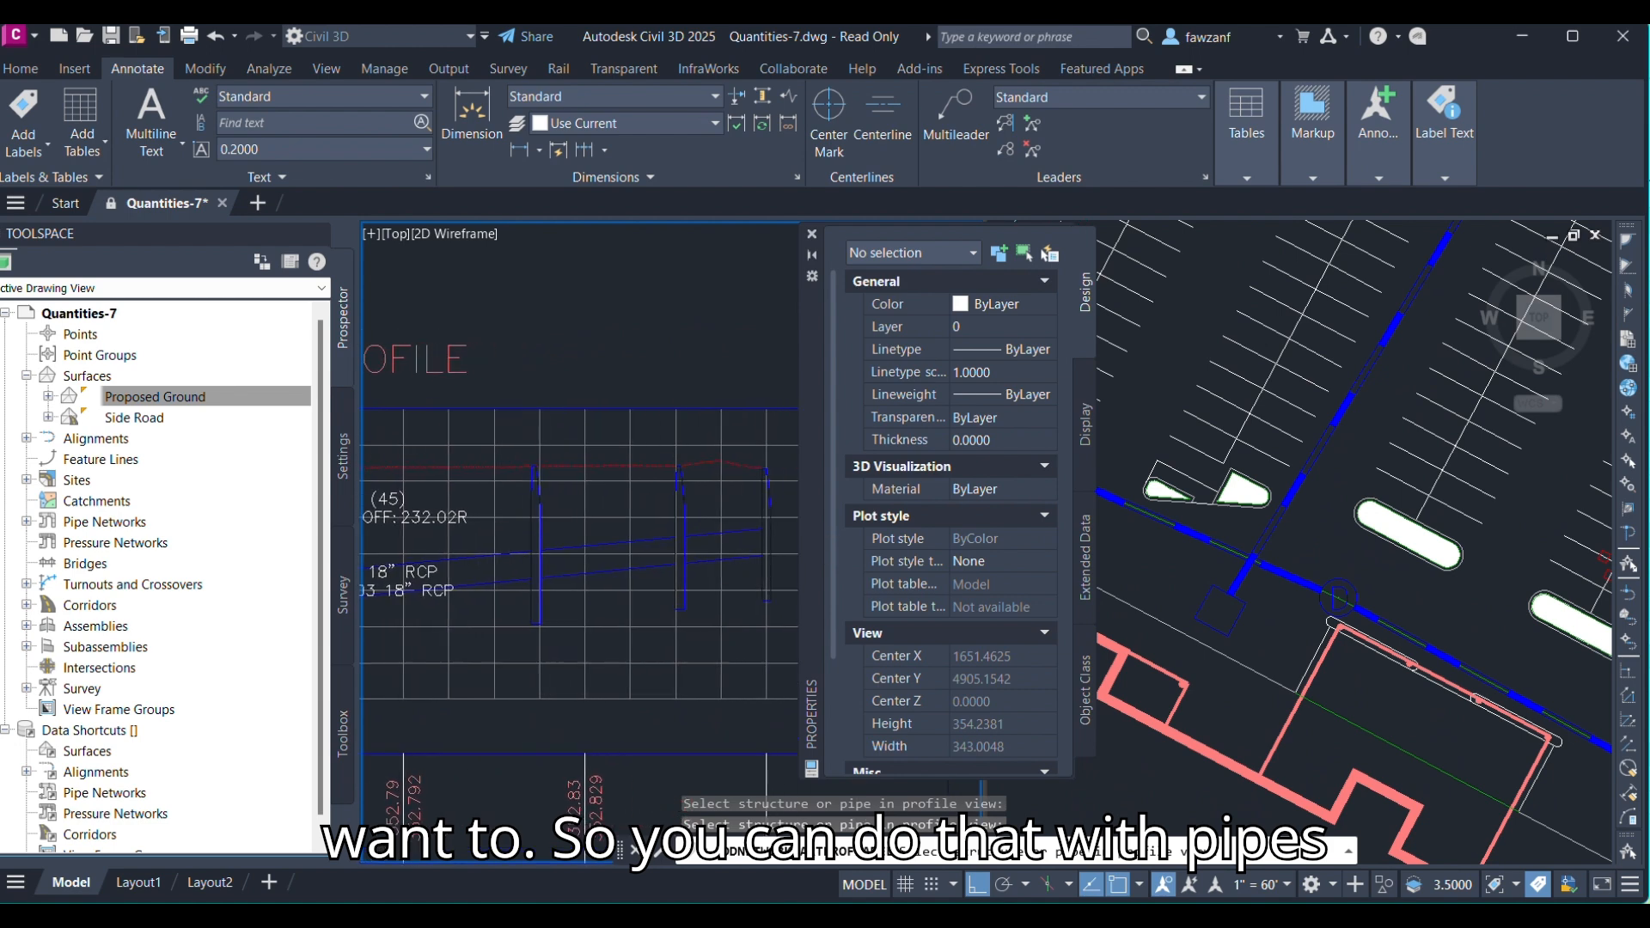
left_click(531, 522)
middle_click_drag(592, 536, 498, 545)
left_click(583, 525)
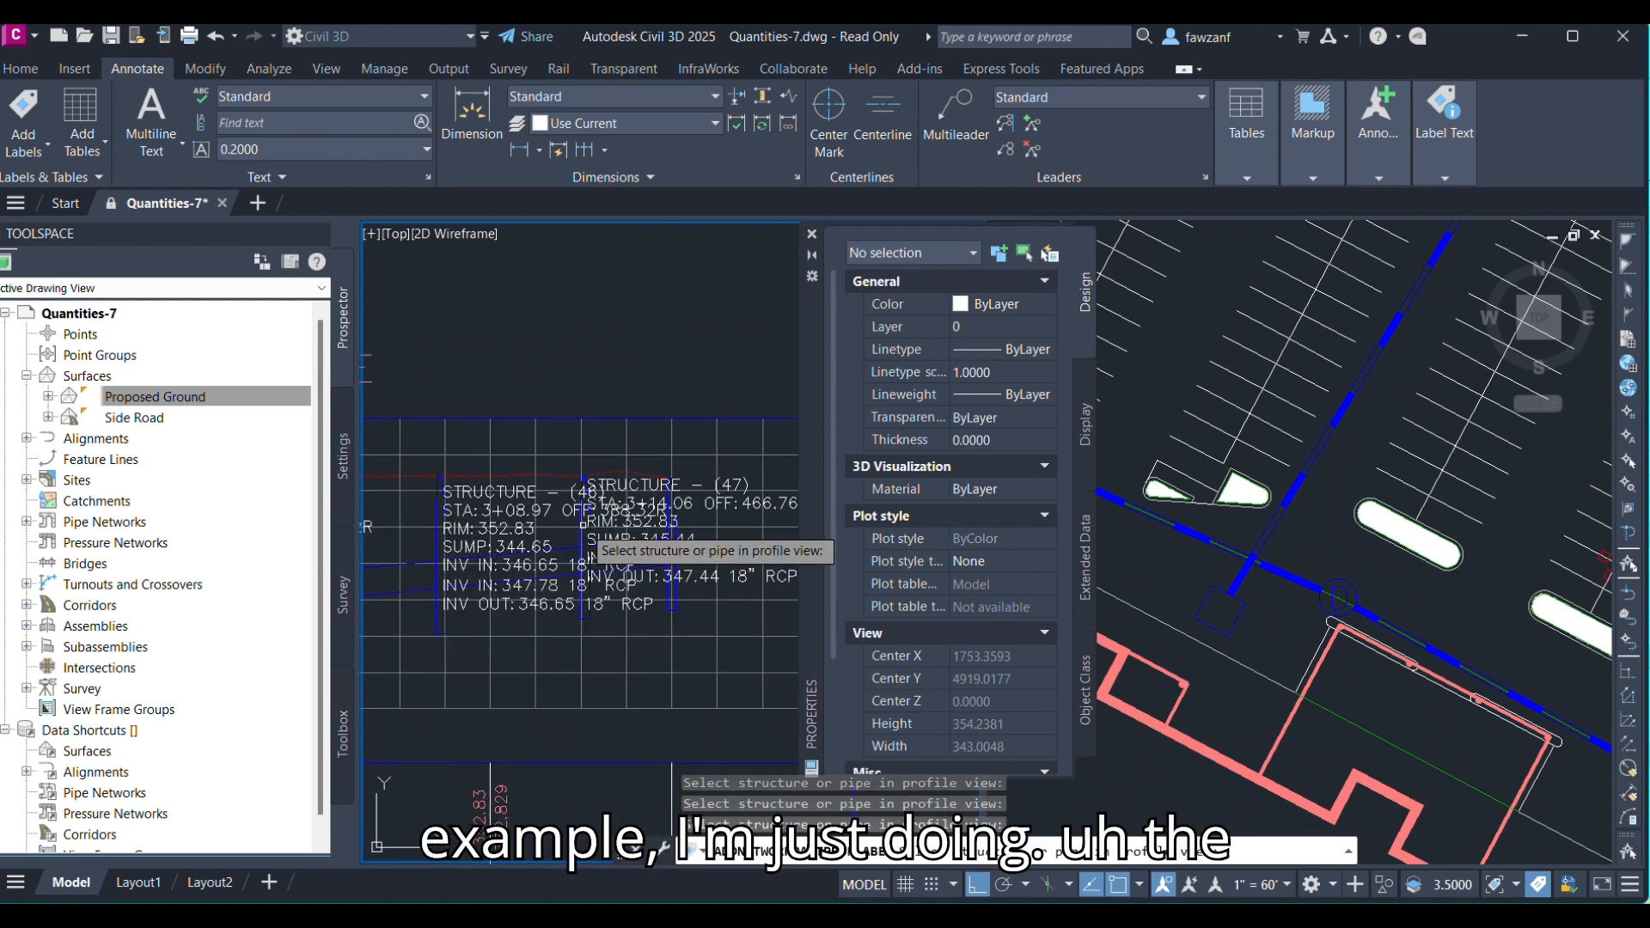
scroll(652, 527, "up", 2)
scroll(649, 524, "up", 3)
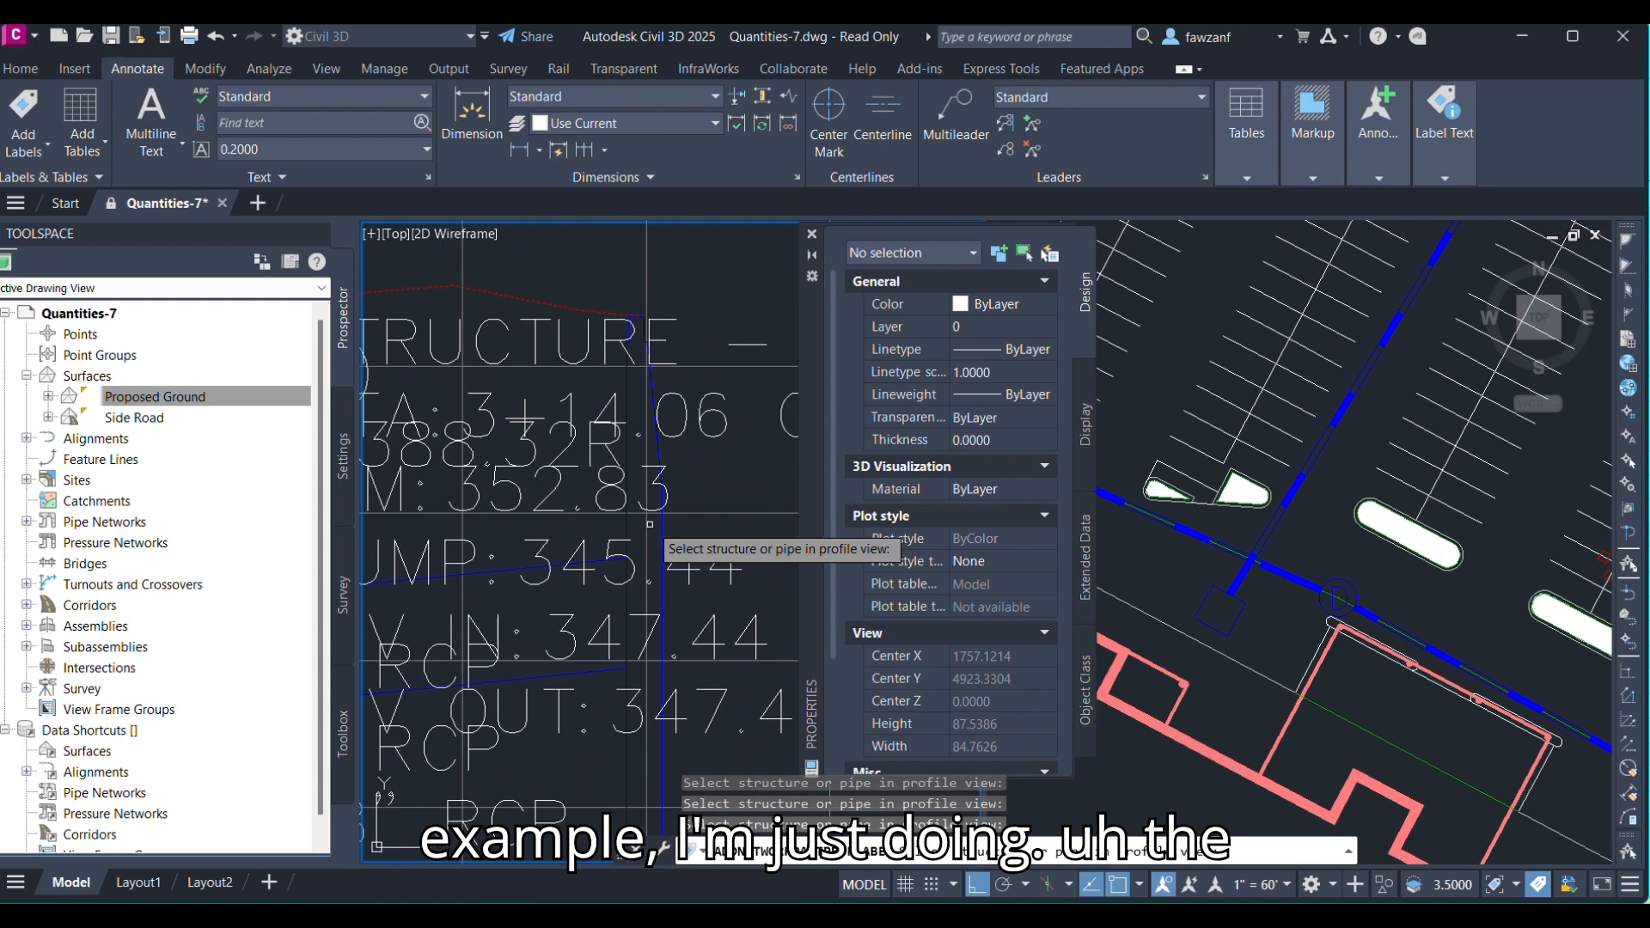
scroll(652, 525, "down", 3)
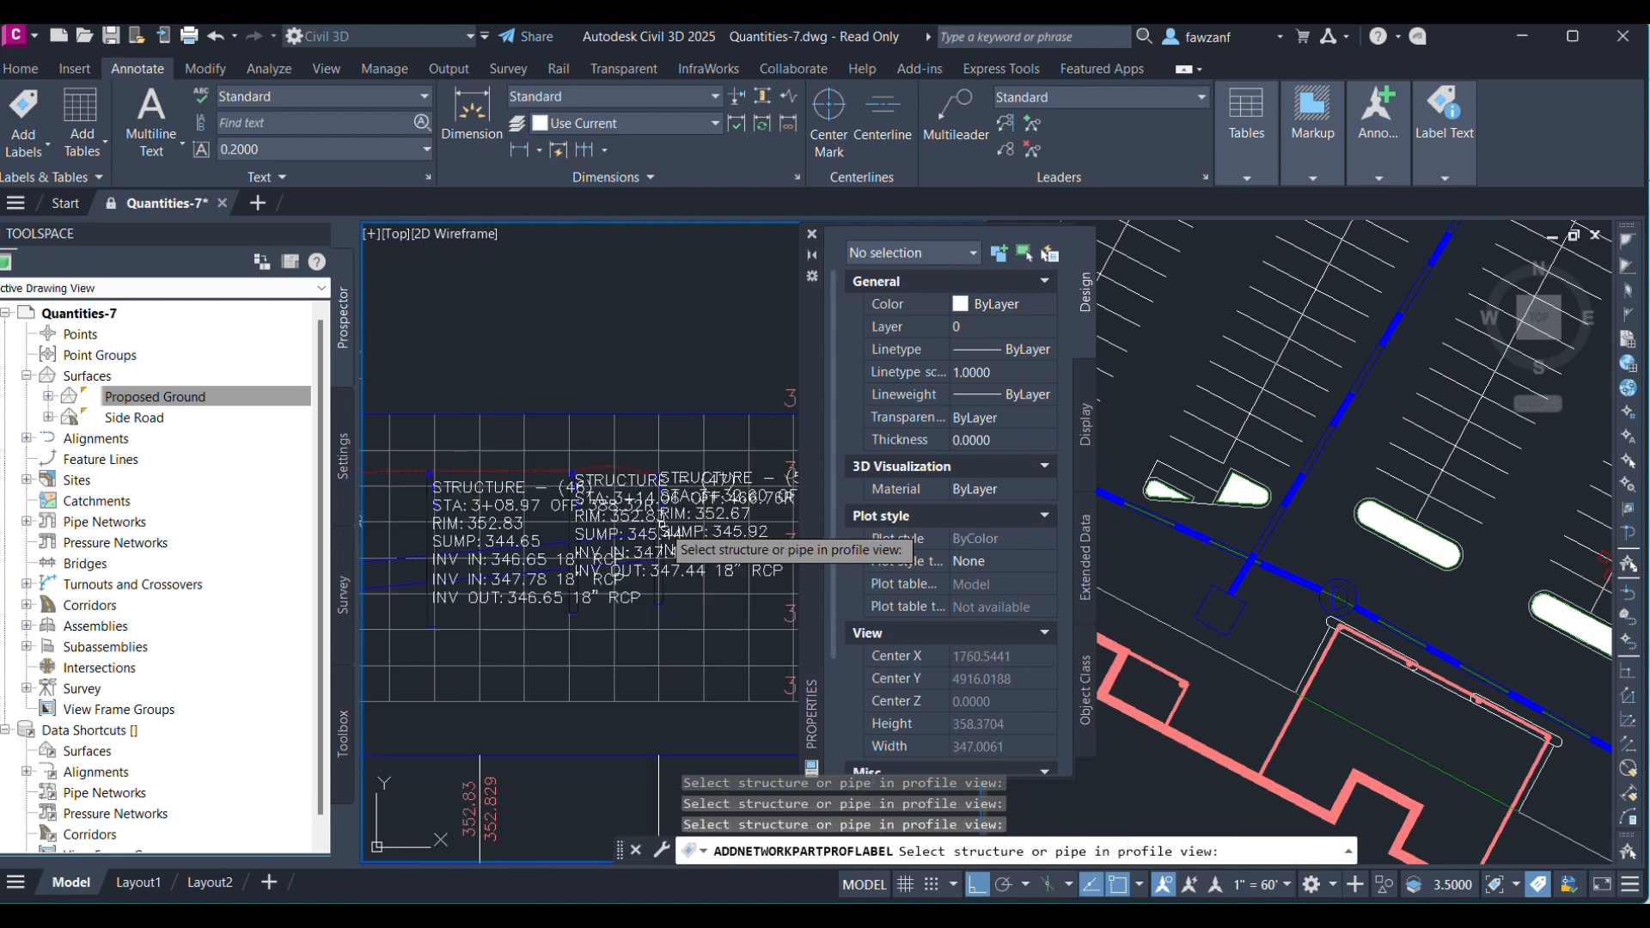
key("Escape")
middle_click_drag(437, 532, 677, 532)
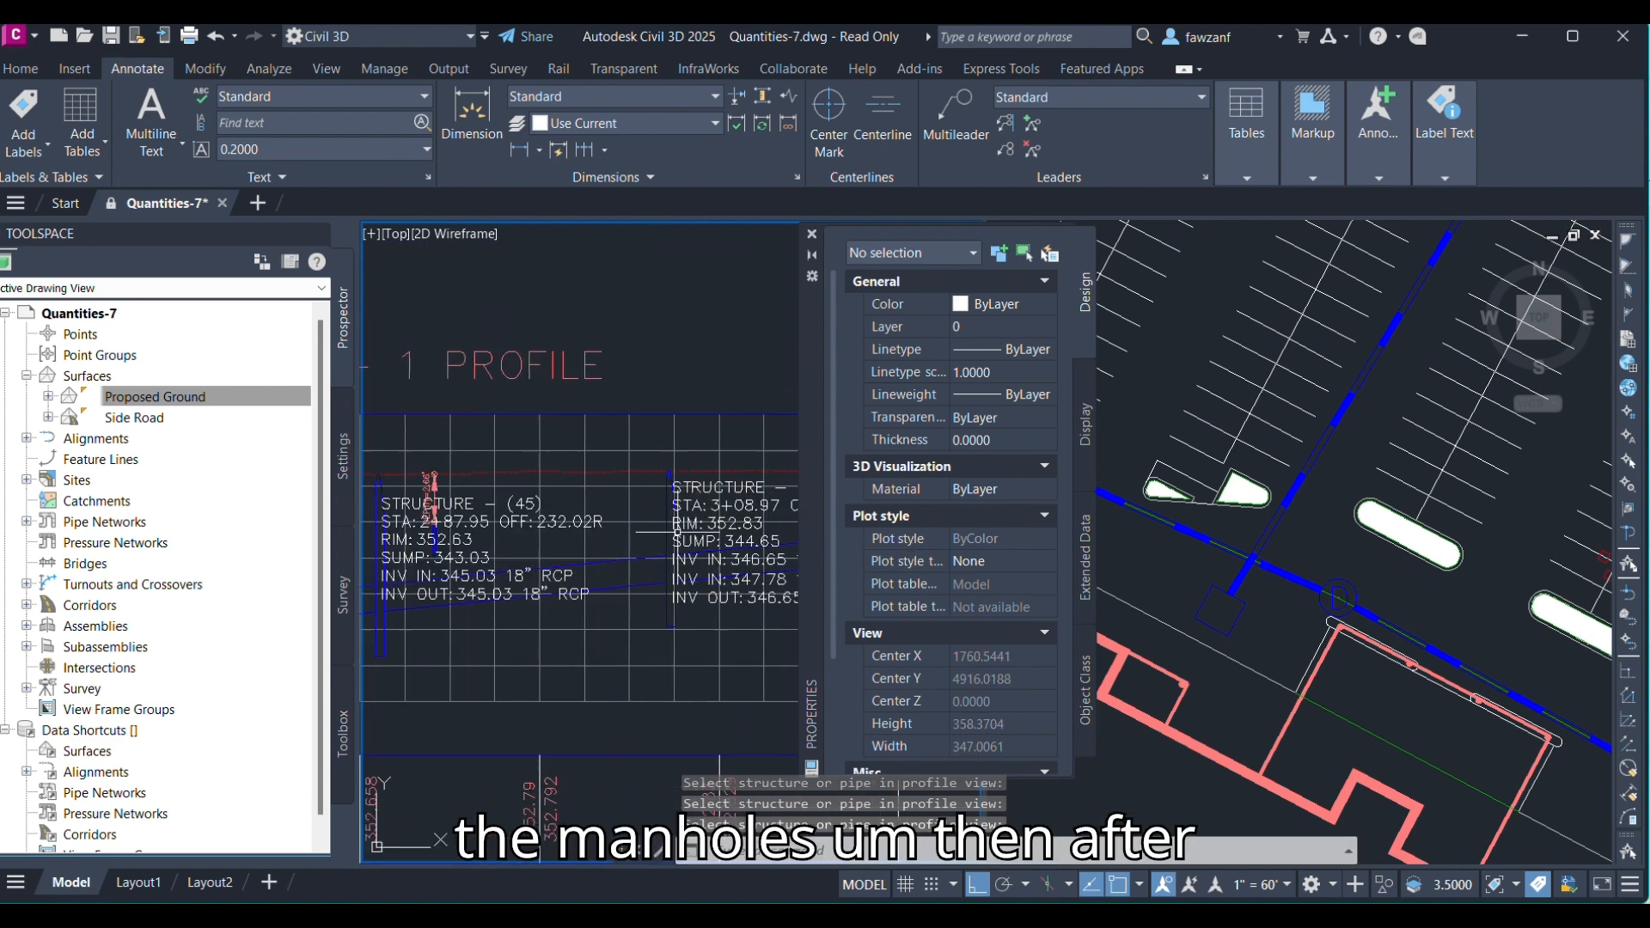
scroll(678, 532, "down", 1)
middle_click_drag(442, 554, 577, 551)
scroll(507, 533, "up", 2)
key("Escape")
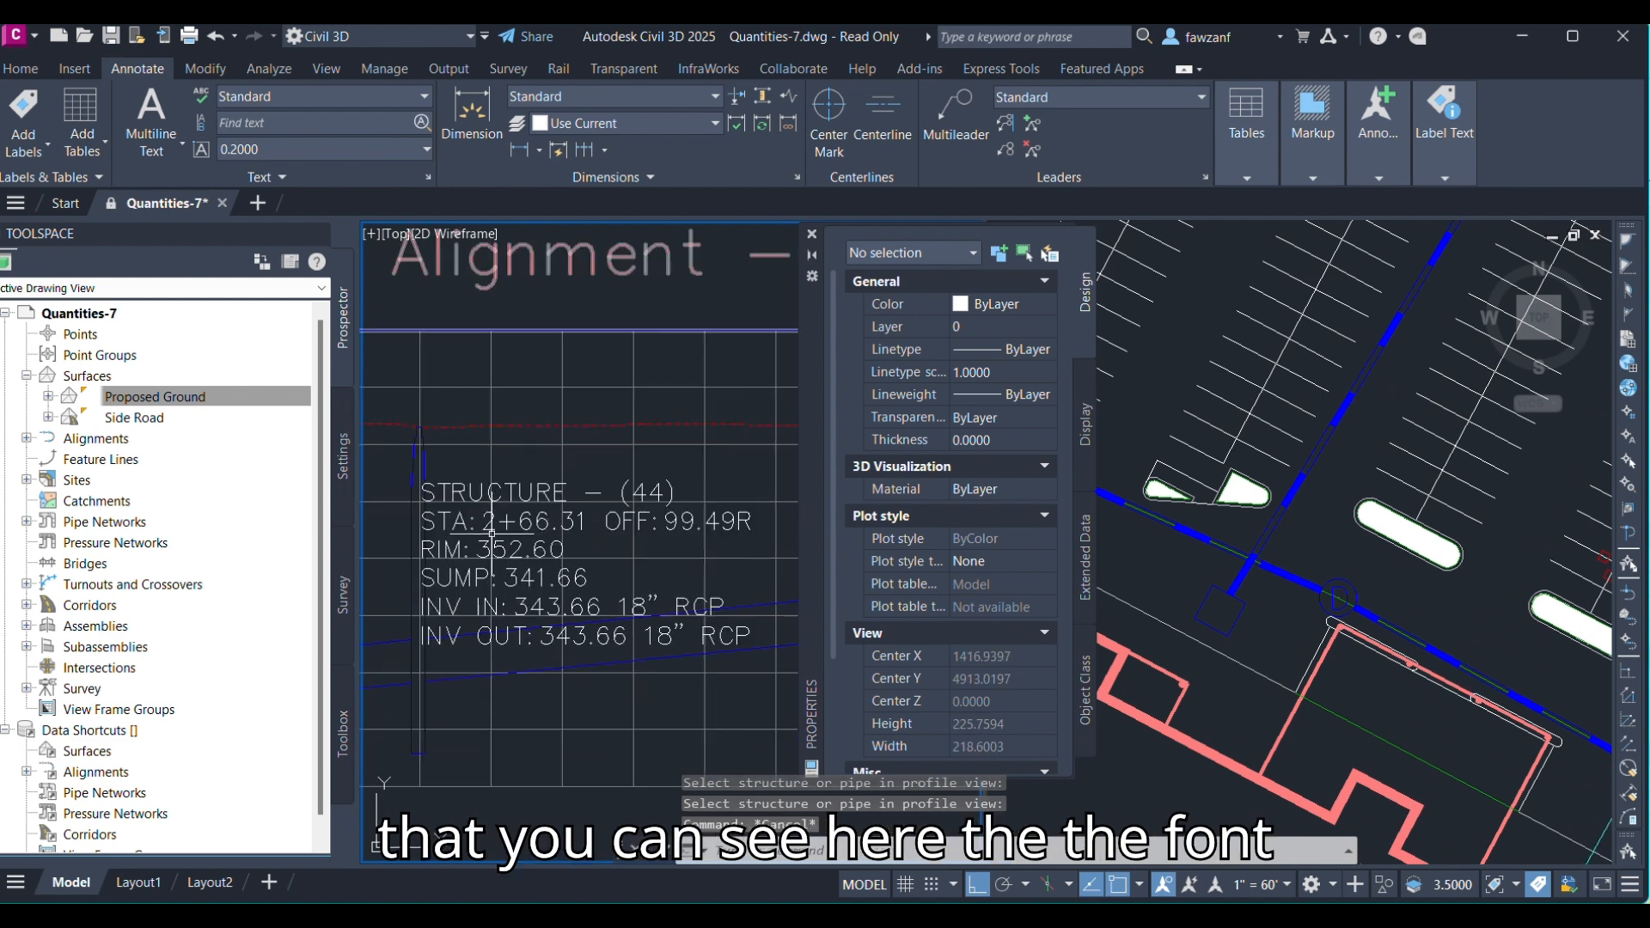
left_click(475, 522)
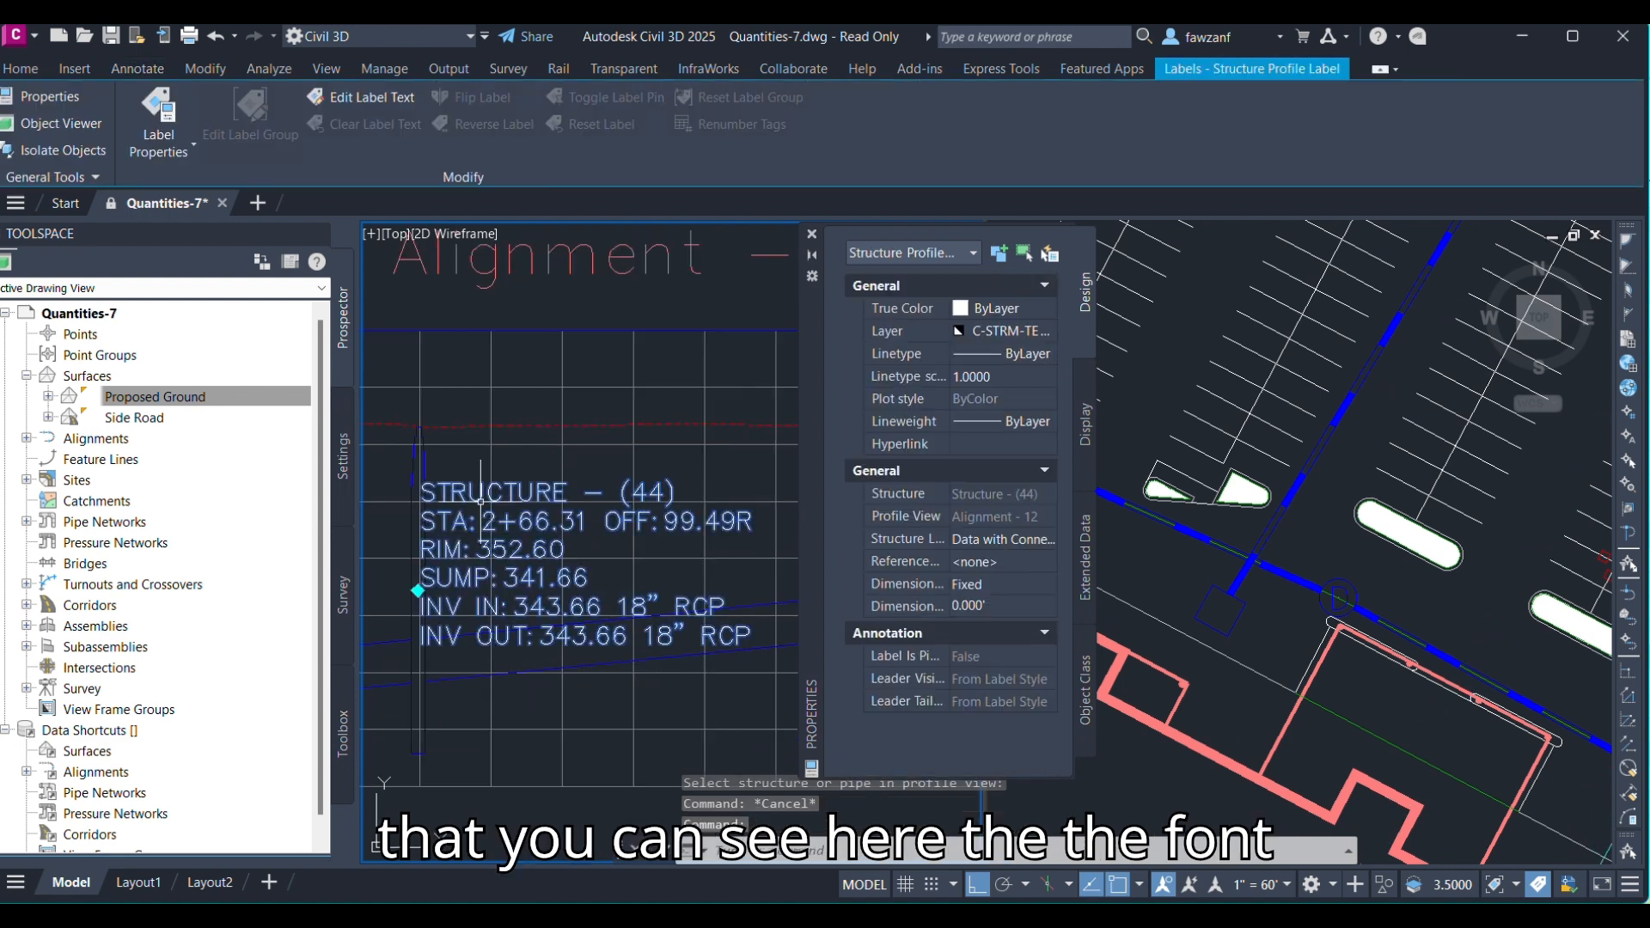
right_click(502, 521)
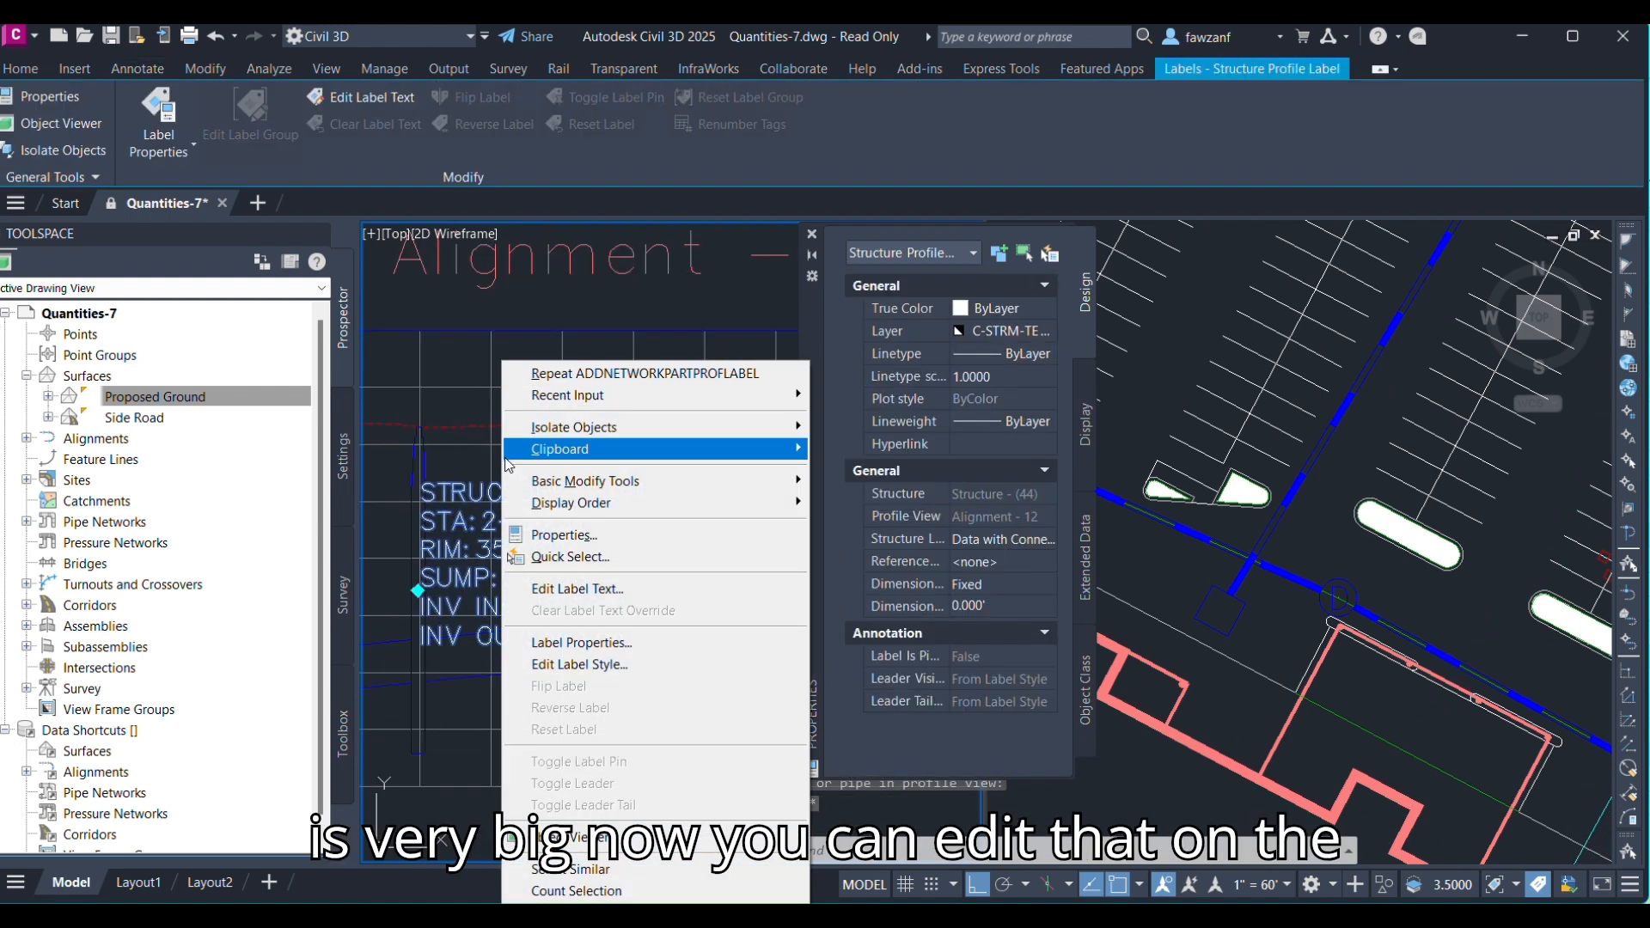
left_click(553, 664)
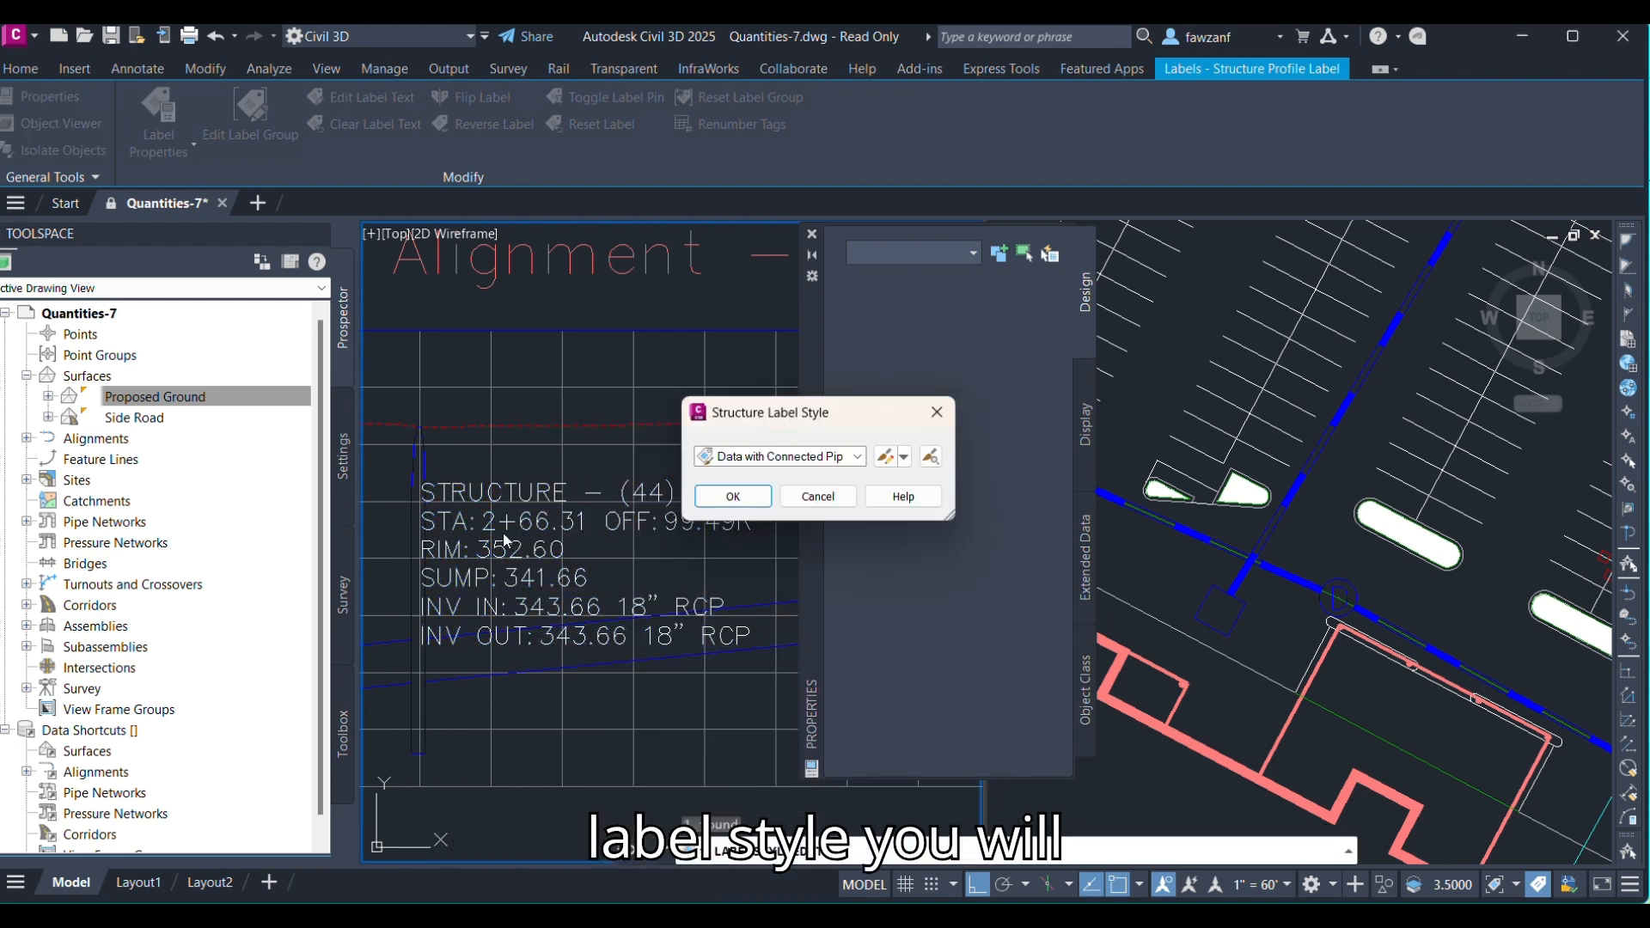
left_click(816, 496)
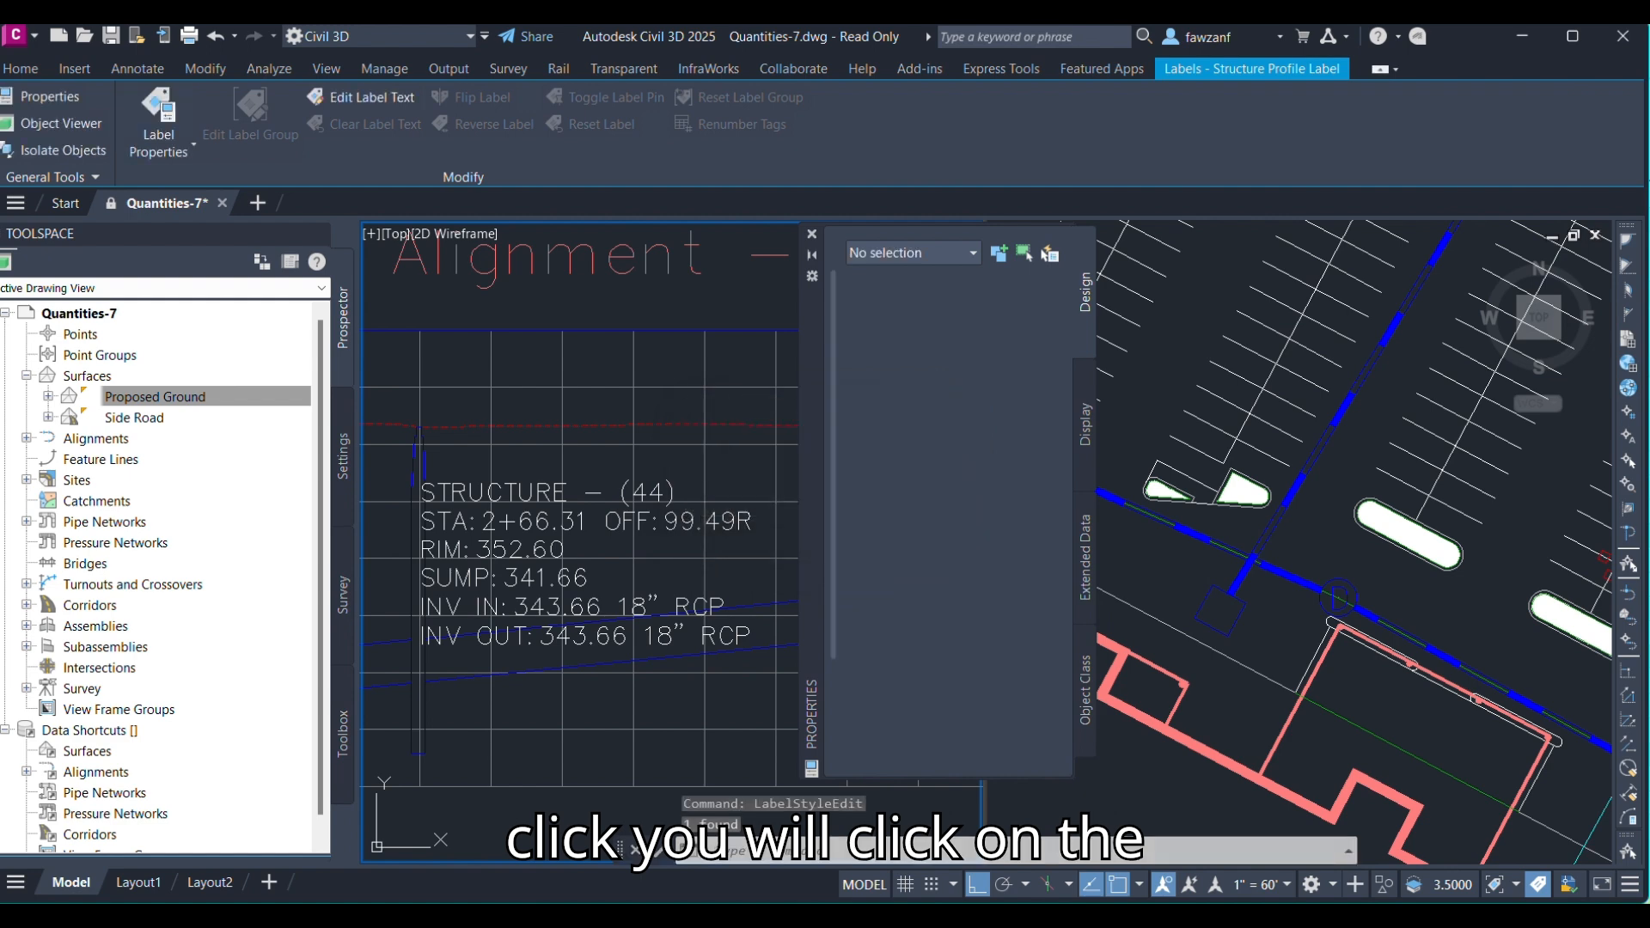
Set the Structure Text component's text height to 0.04 in Structure - (44)'s label style.
right_click(520, 524)
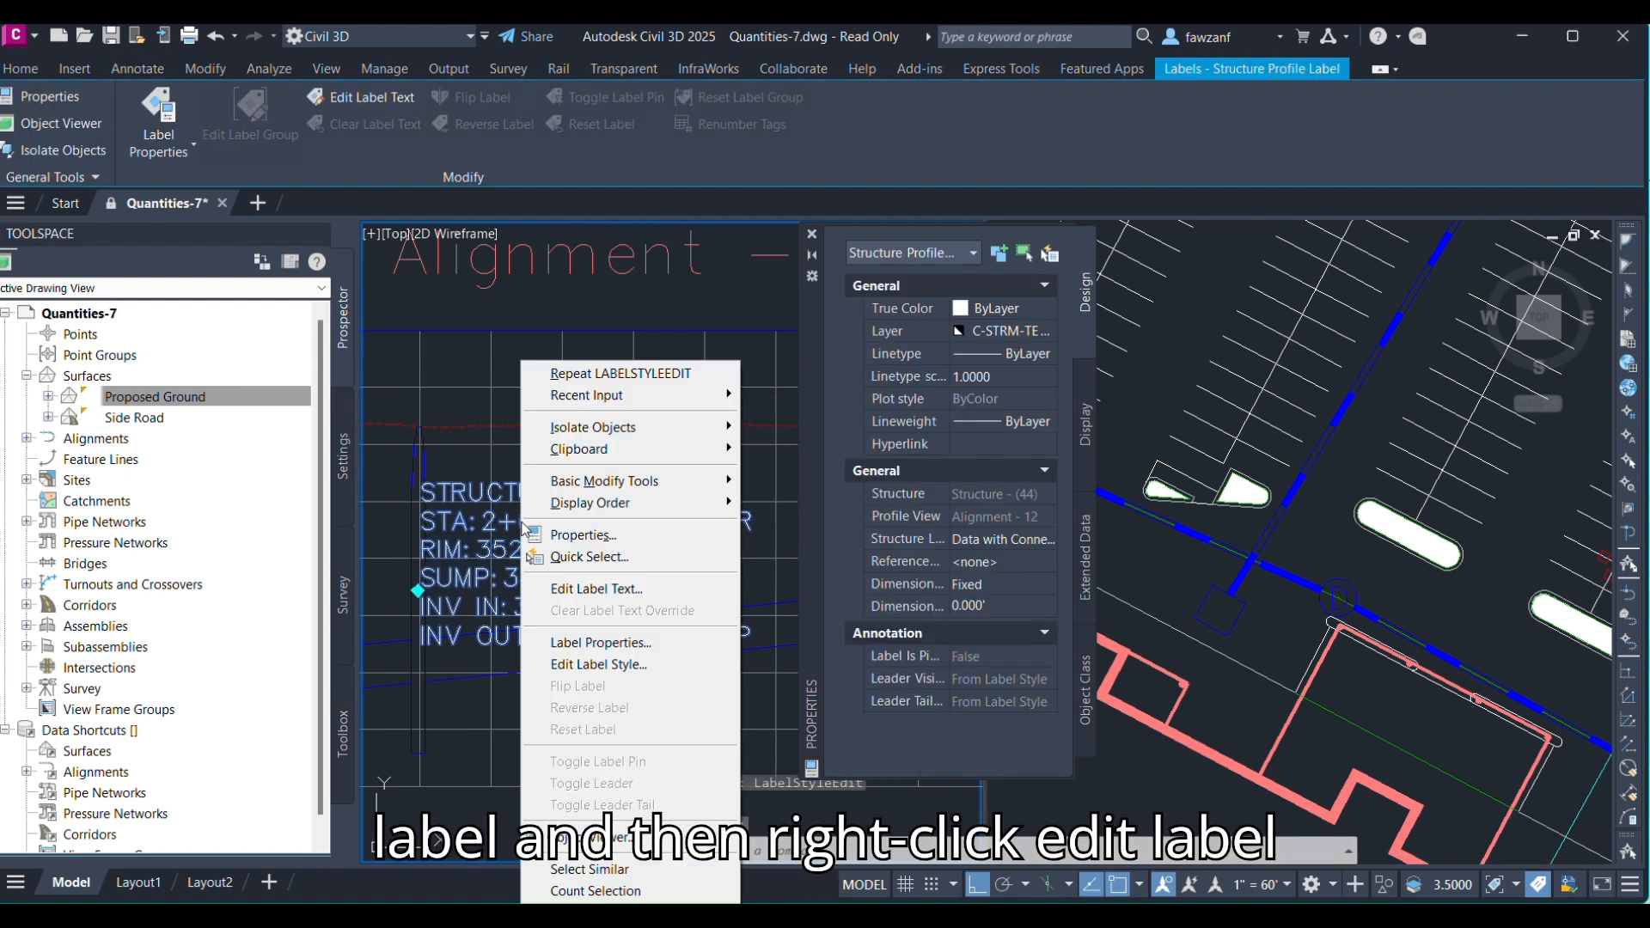
left_click(577, 664)
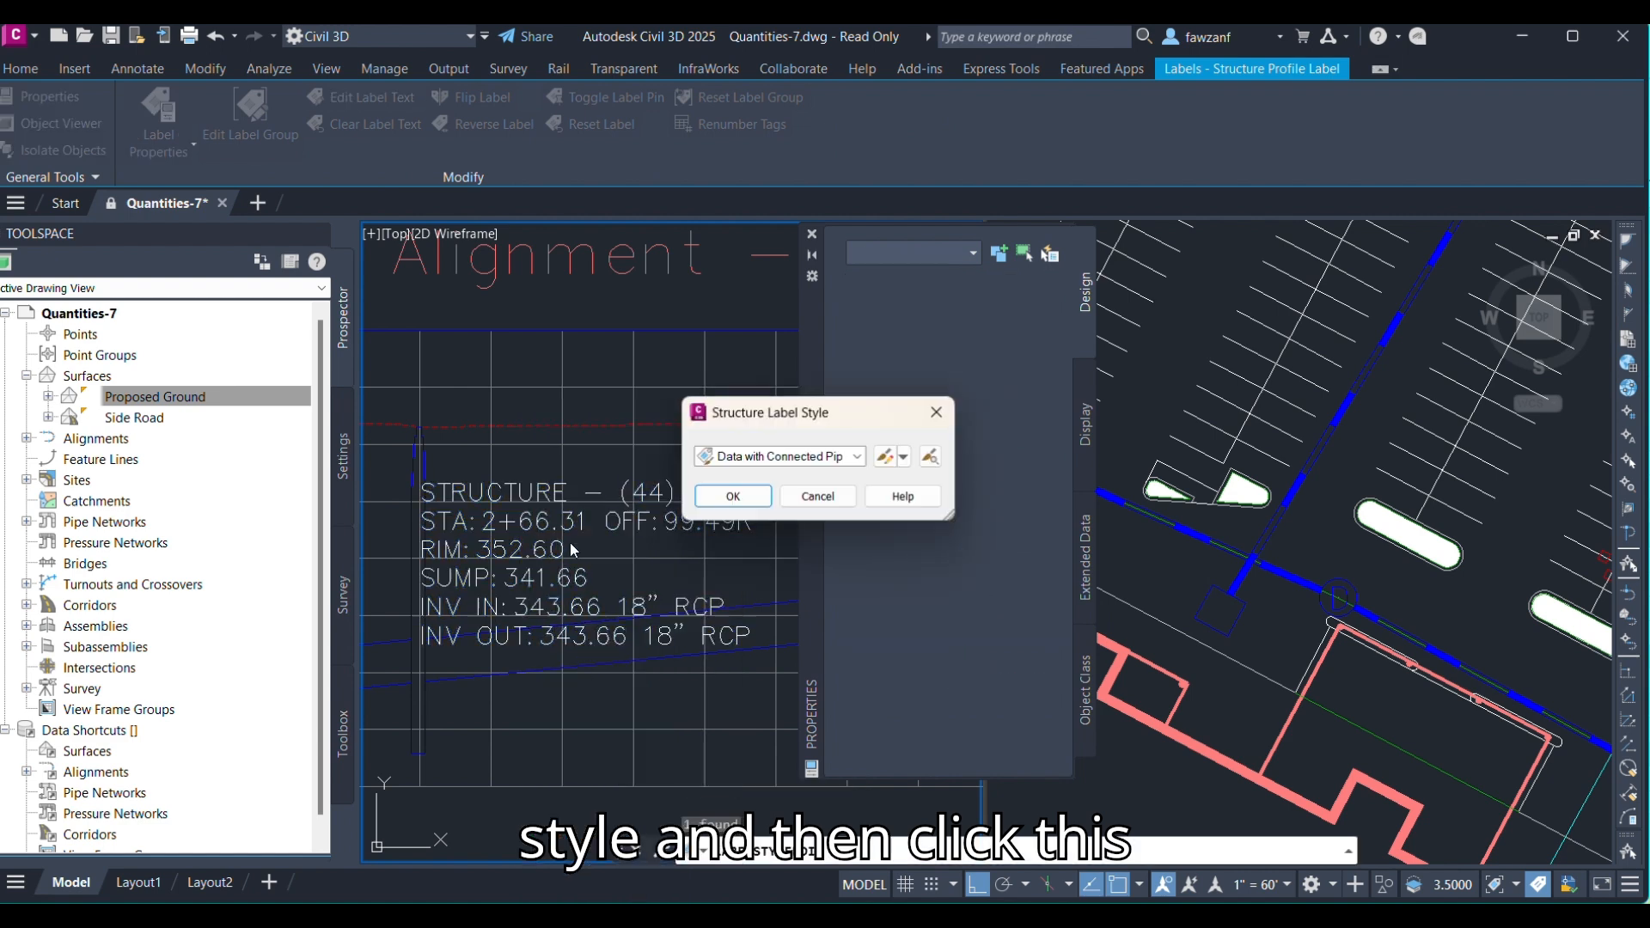
left_click(884, 455)
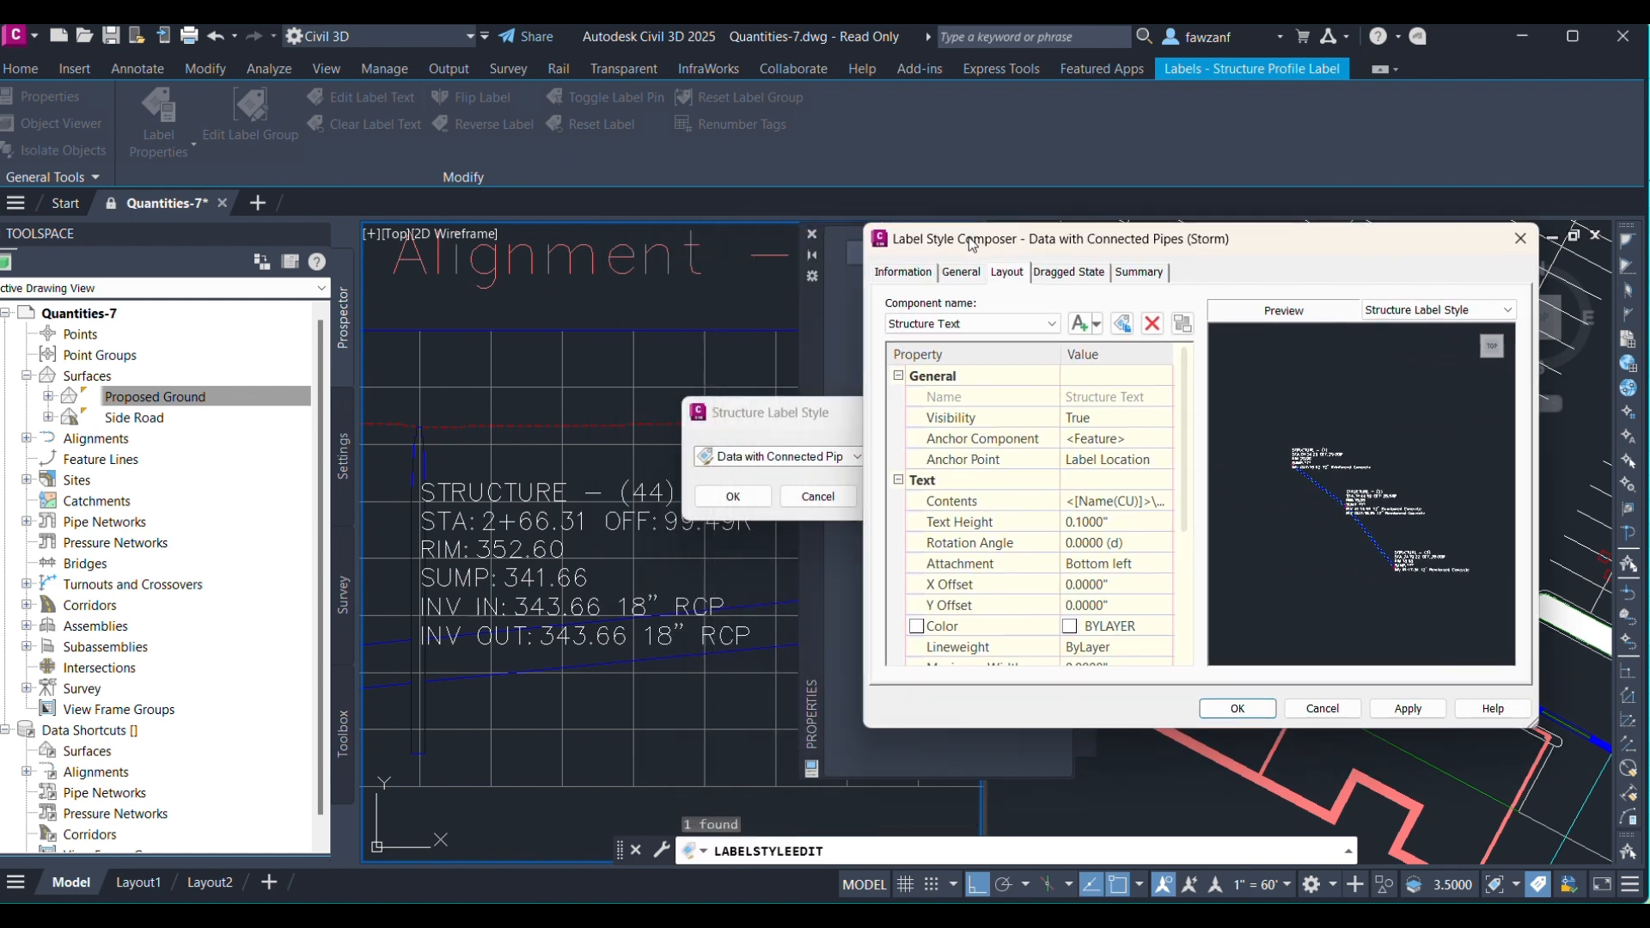
left_click(932, 325)
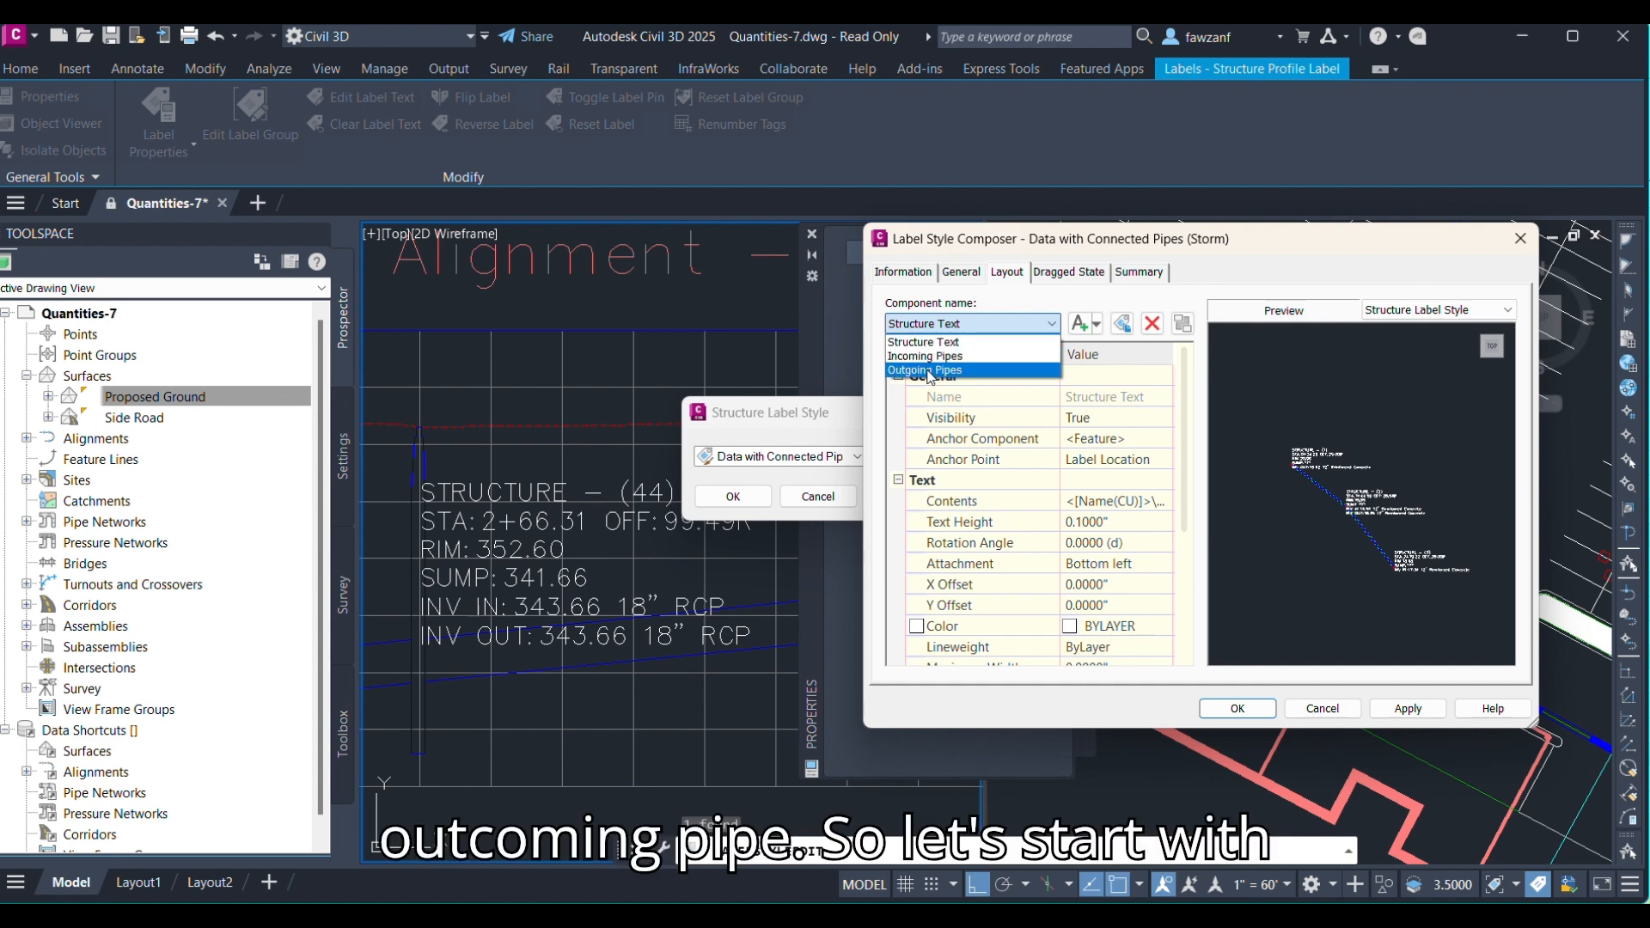
left_click(928, 342)
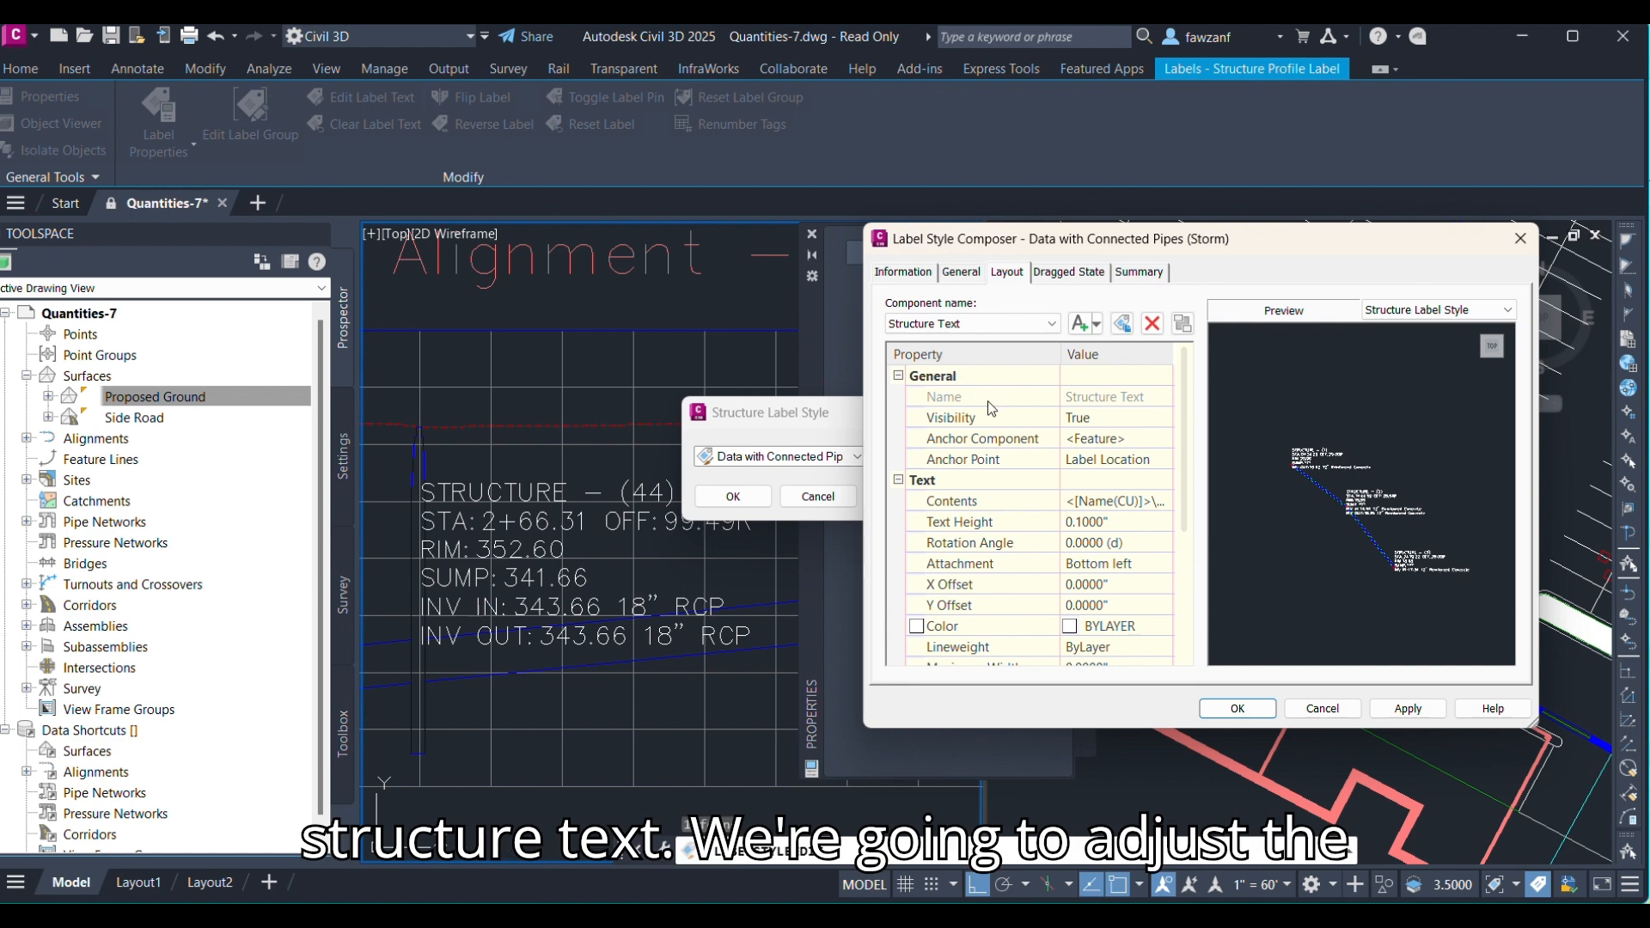
left_click(1093, 524)
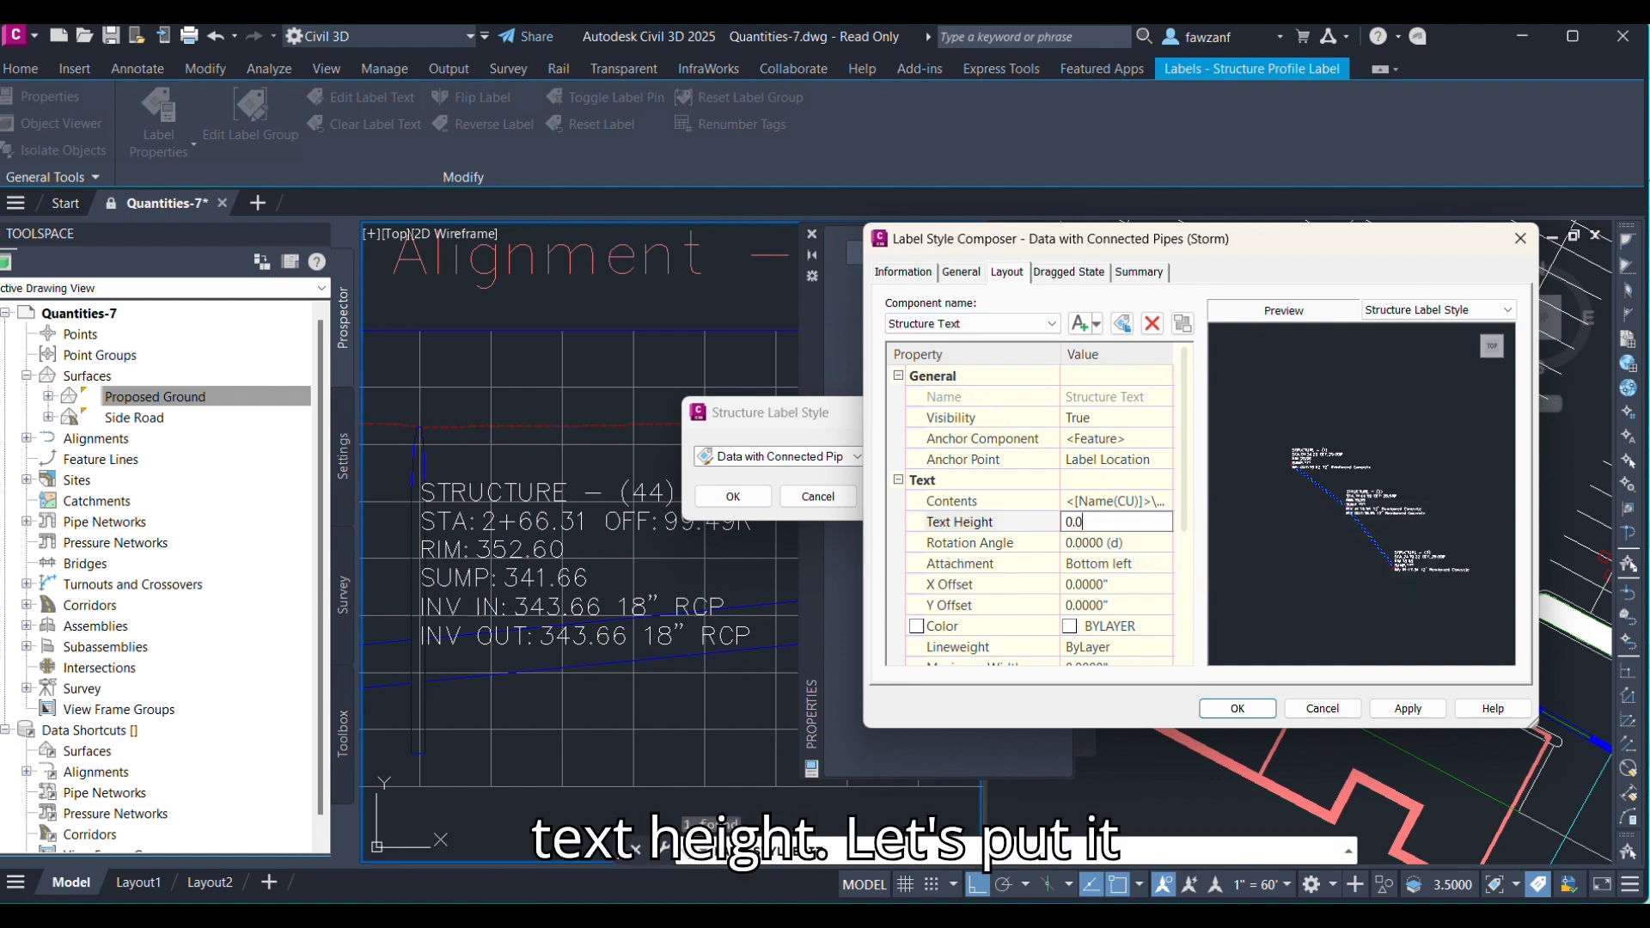
type("0.0400\"")
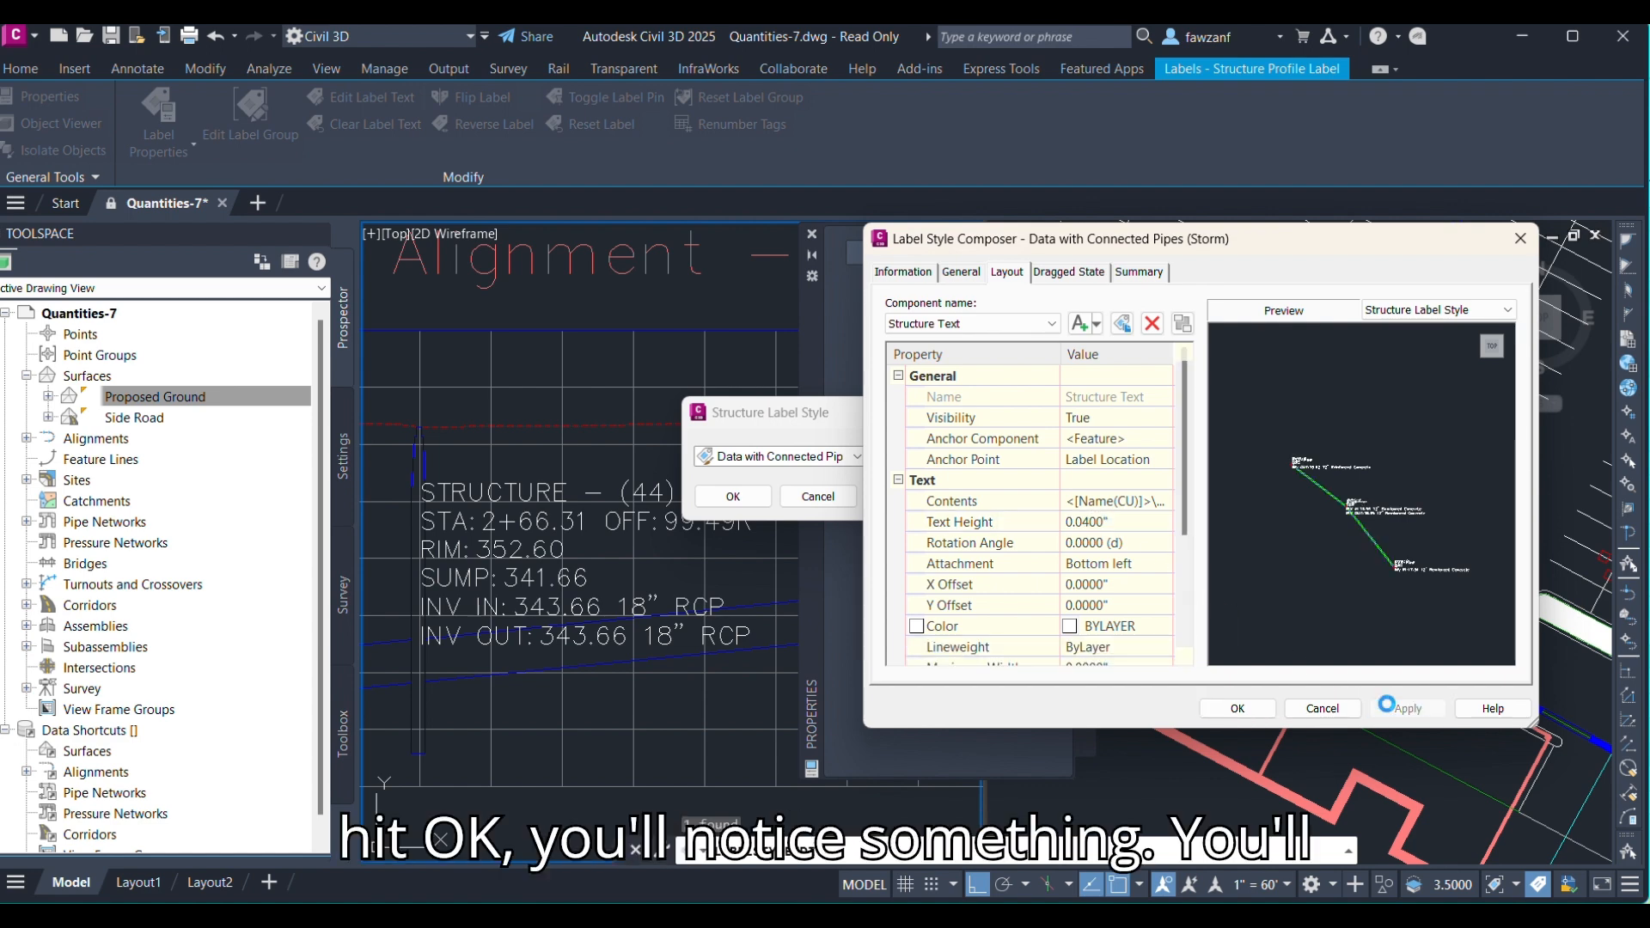
left_click(1237, 710)
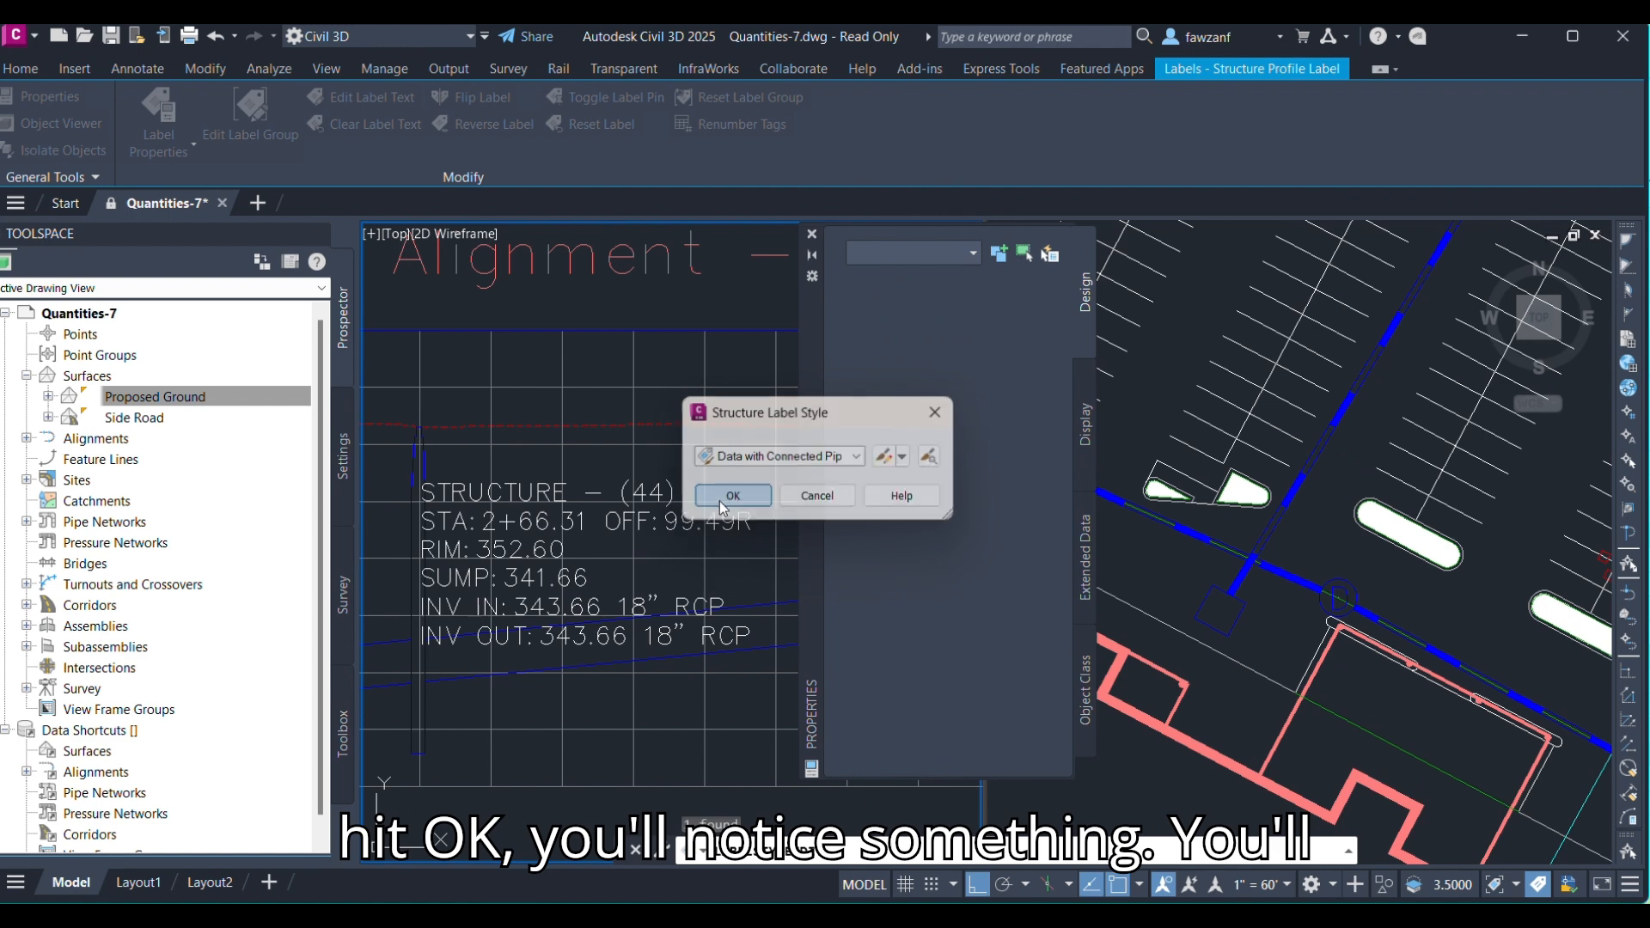
left_click(727, 499)
Reopen the structure label style and set the Incoming Pipes component's text height to 0.04.
scroll(432, 600, "down", 4)
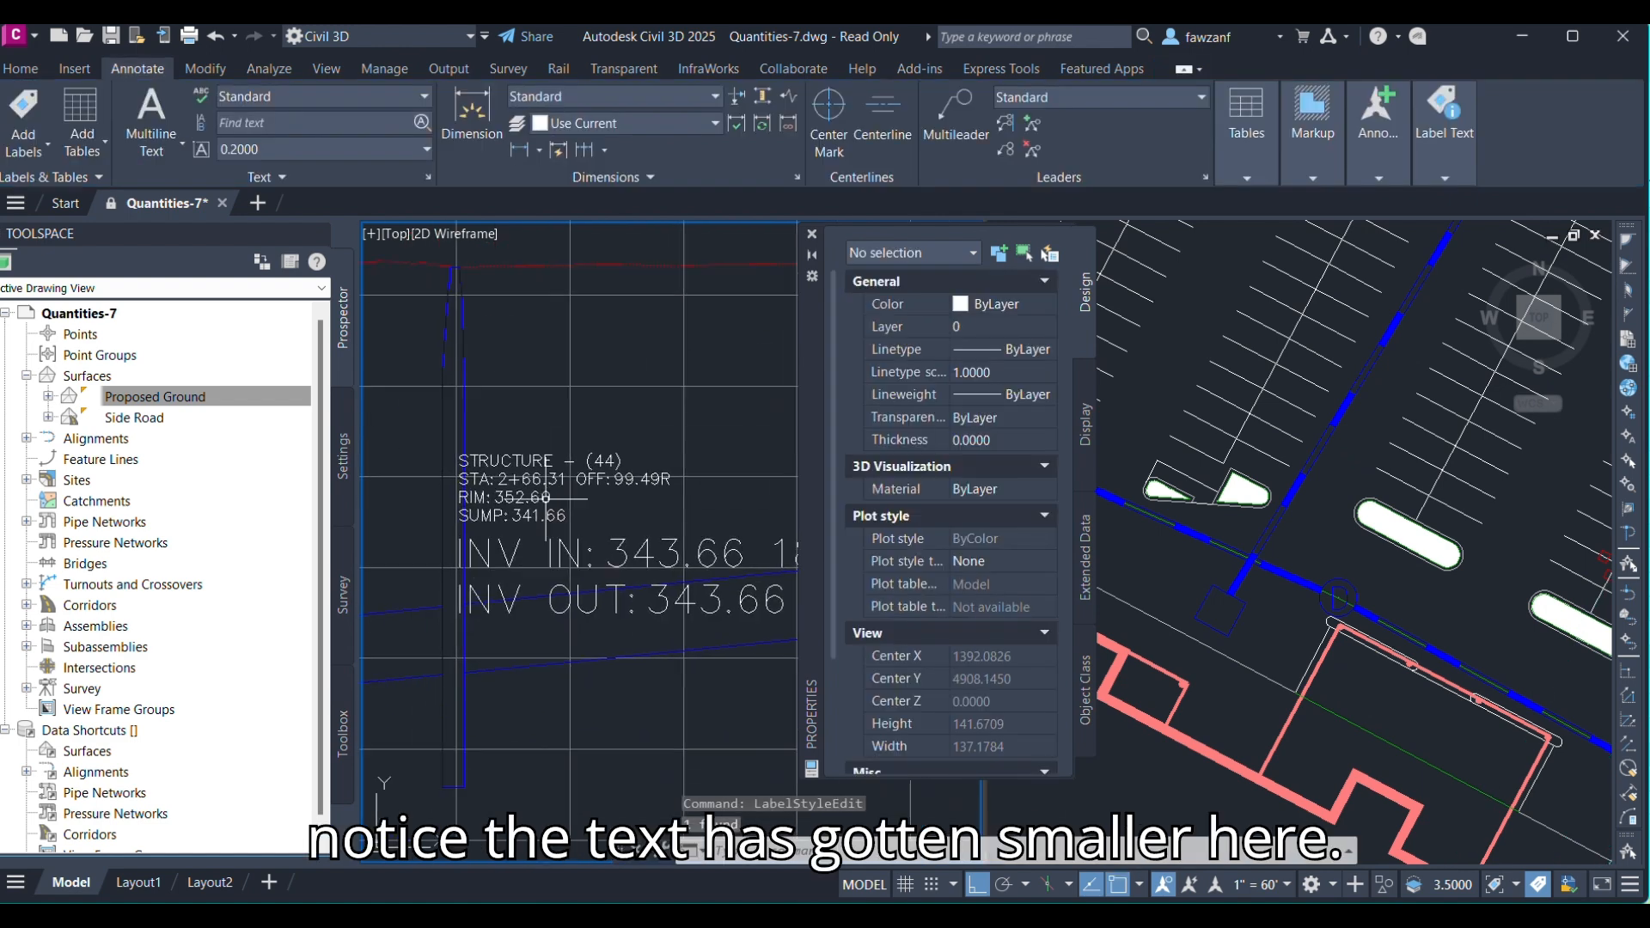
middle_click_drag(691, 504, 476, 511)
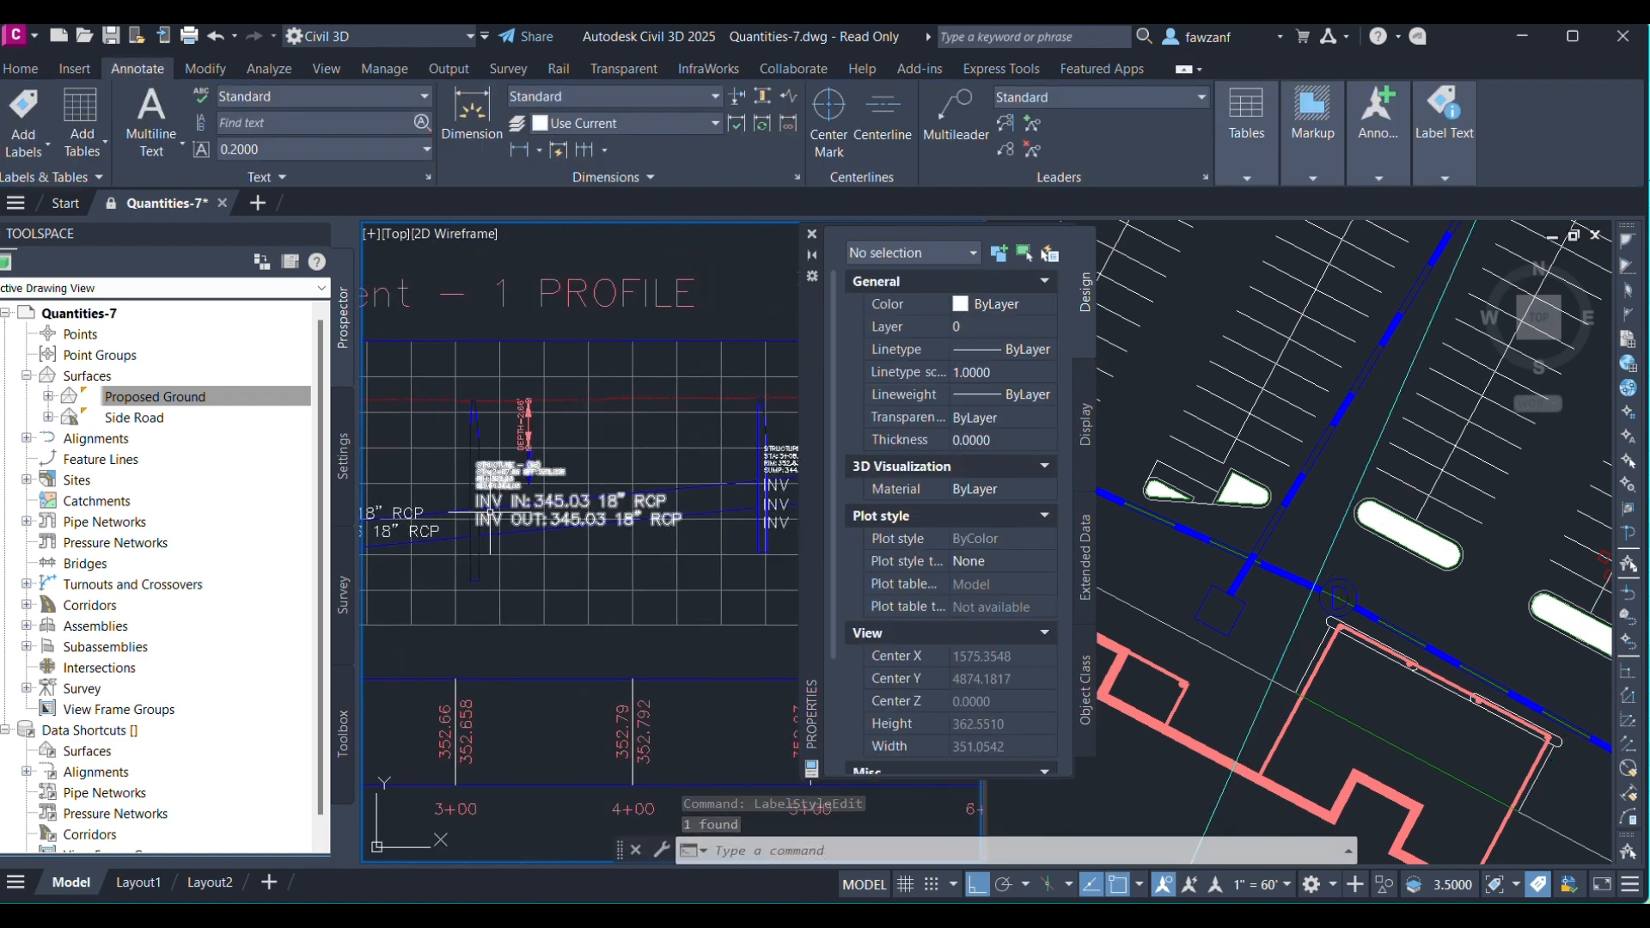
scroll(486, 502, "up", 2)
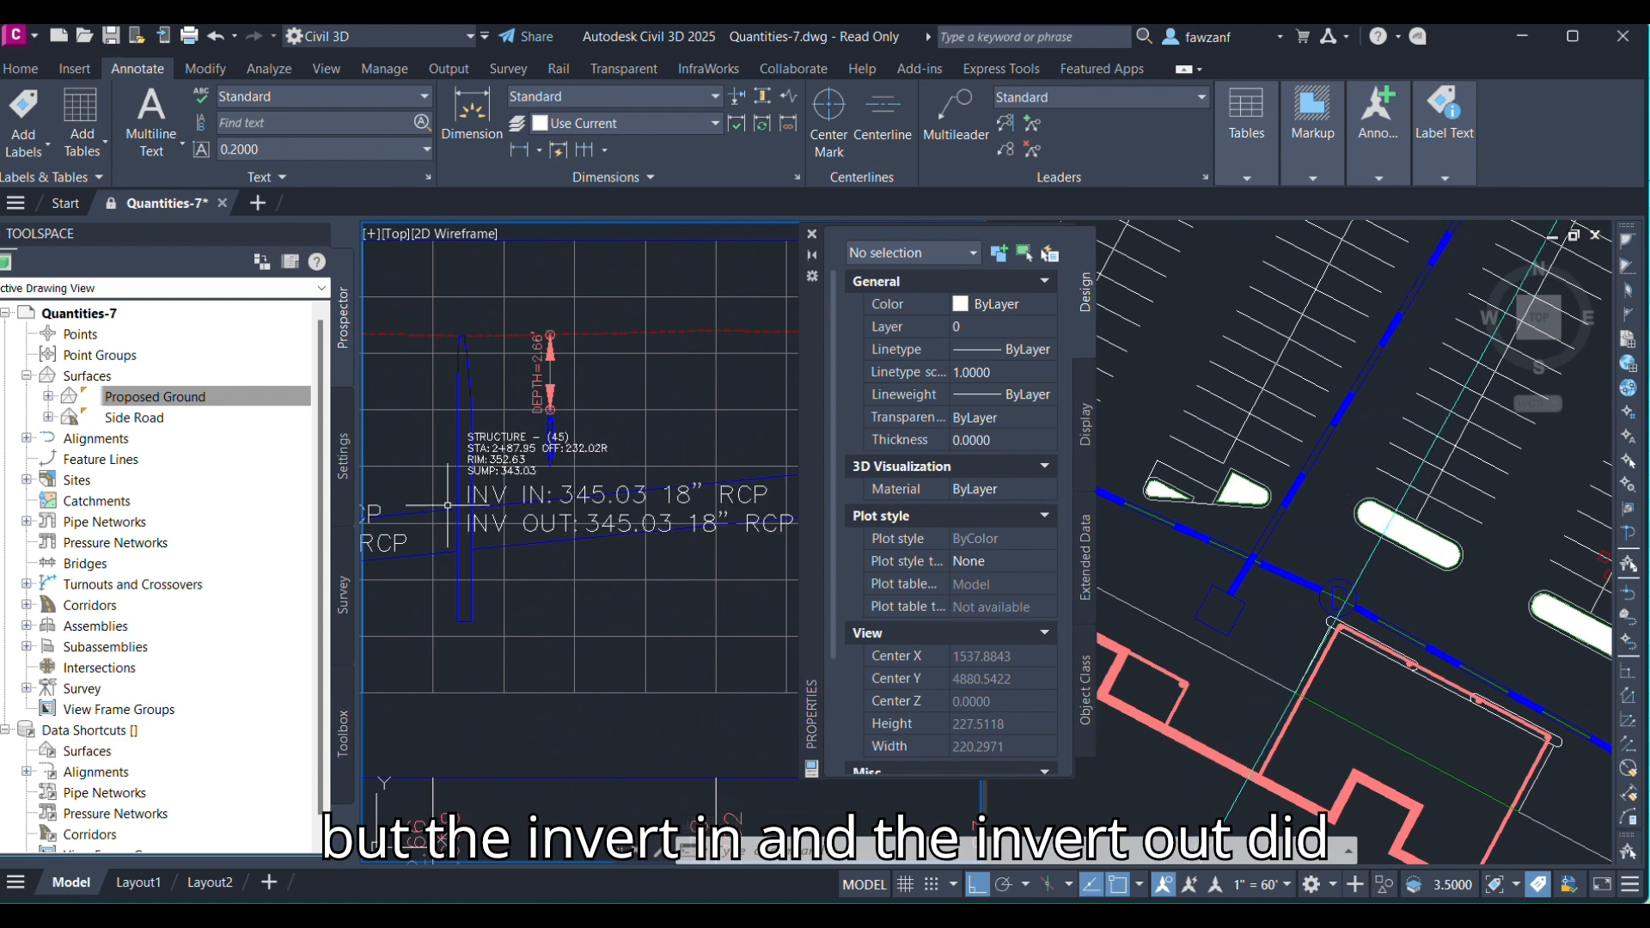
middle_click_drag(399, 507, 795, 539)
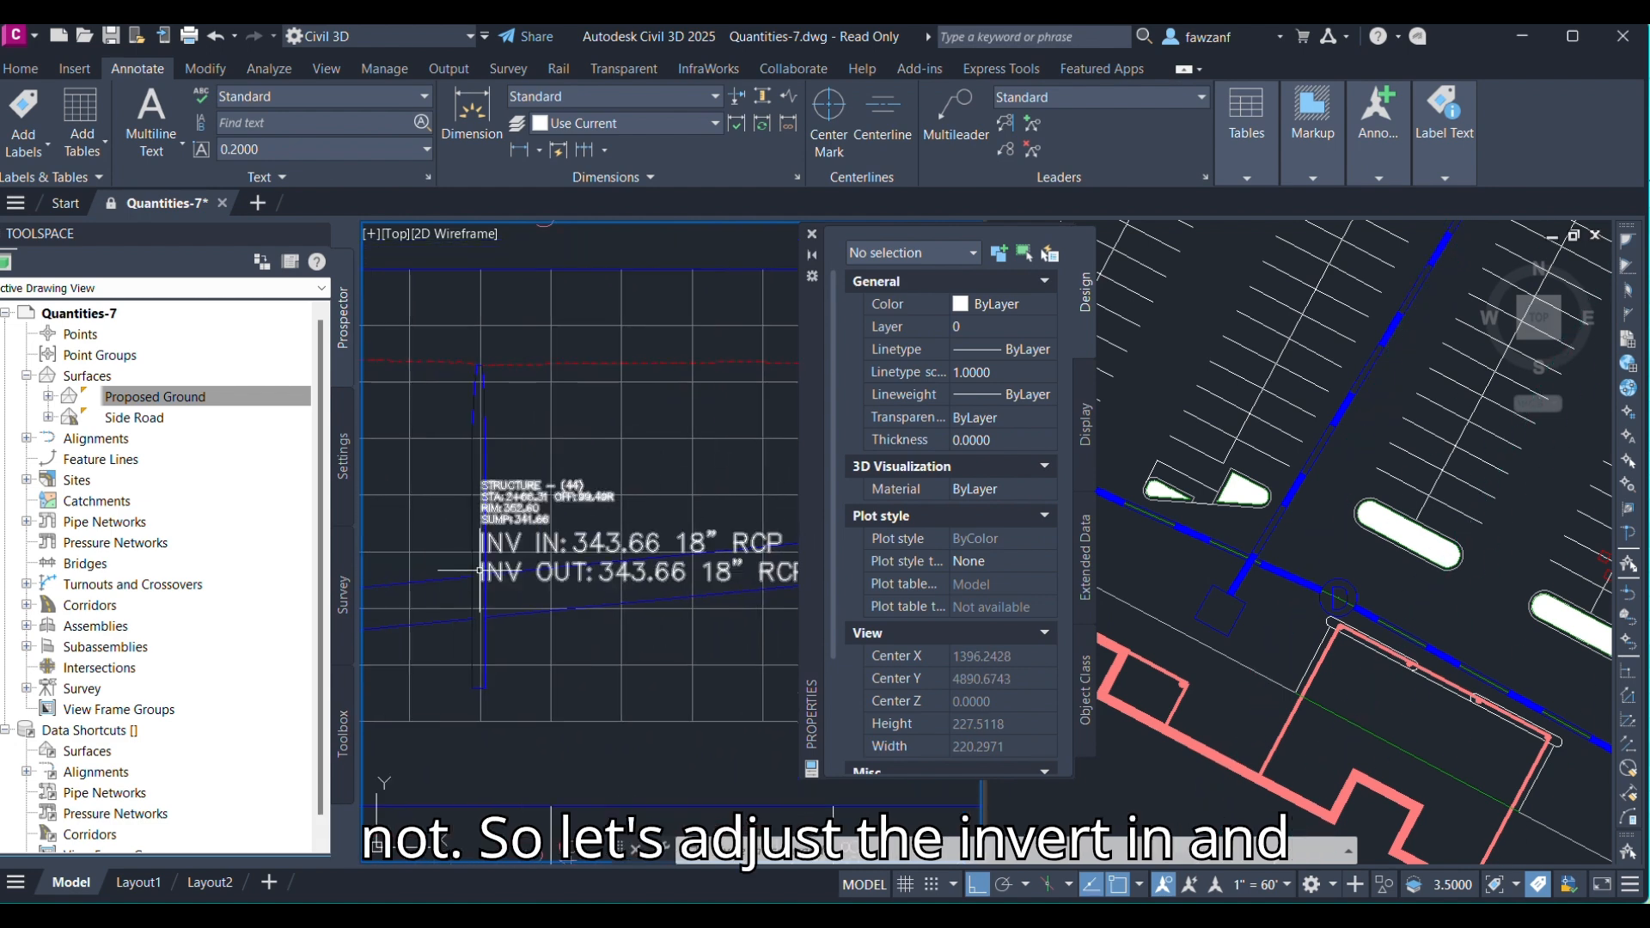
left_click(519, 539)
right_click(520, 539)
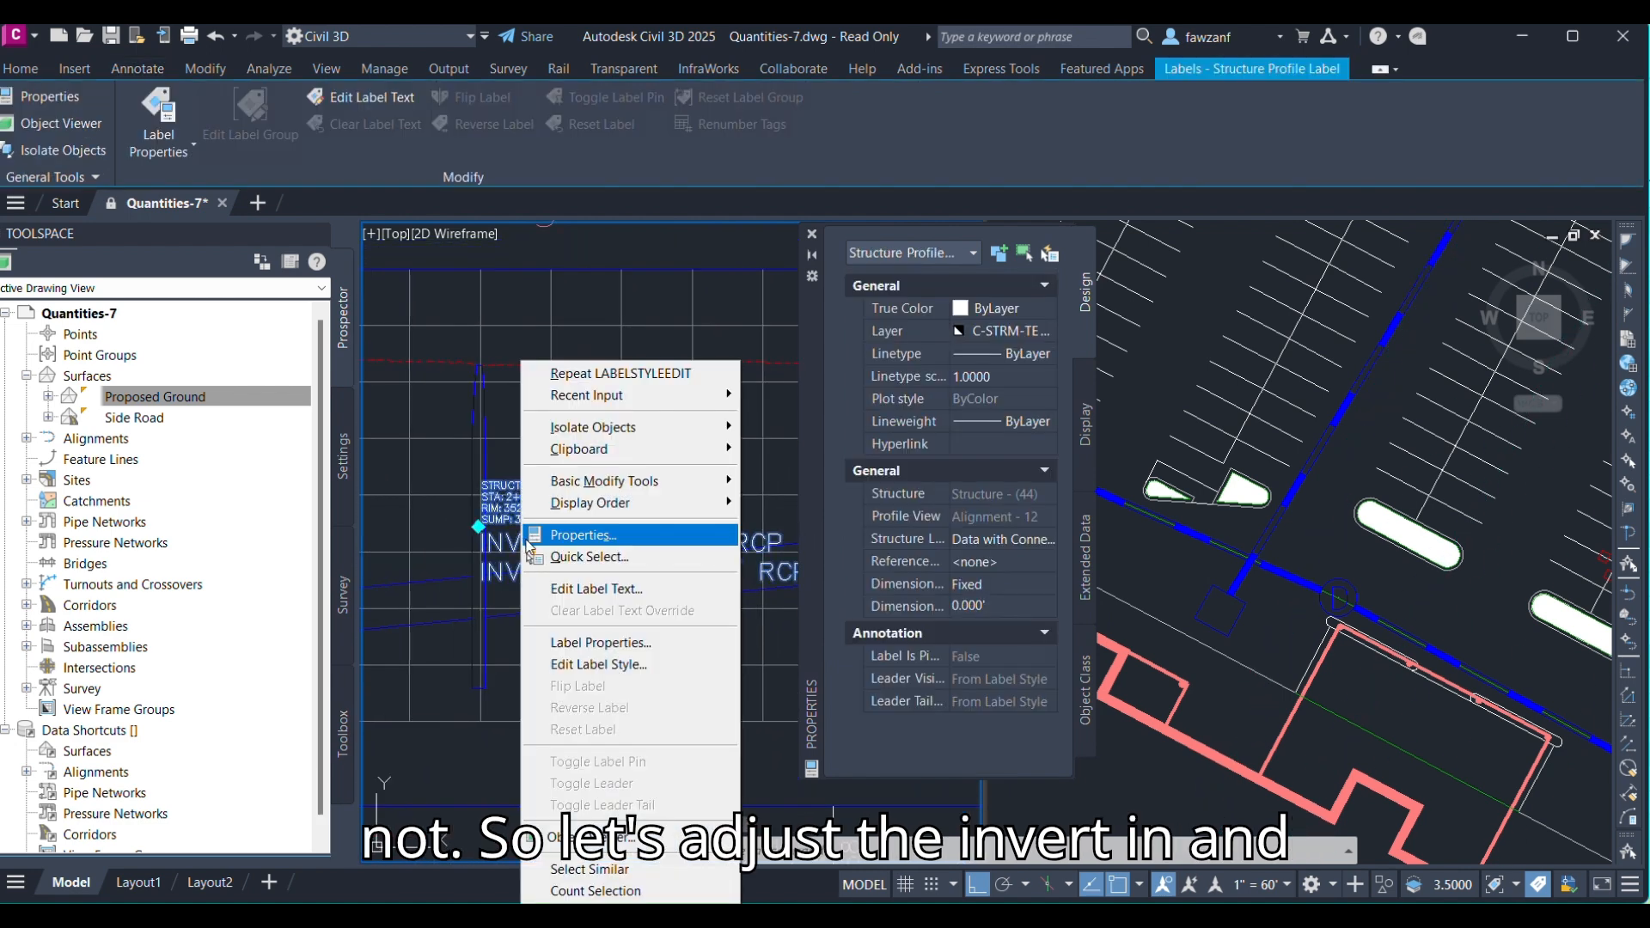
left_click(580, 663)
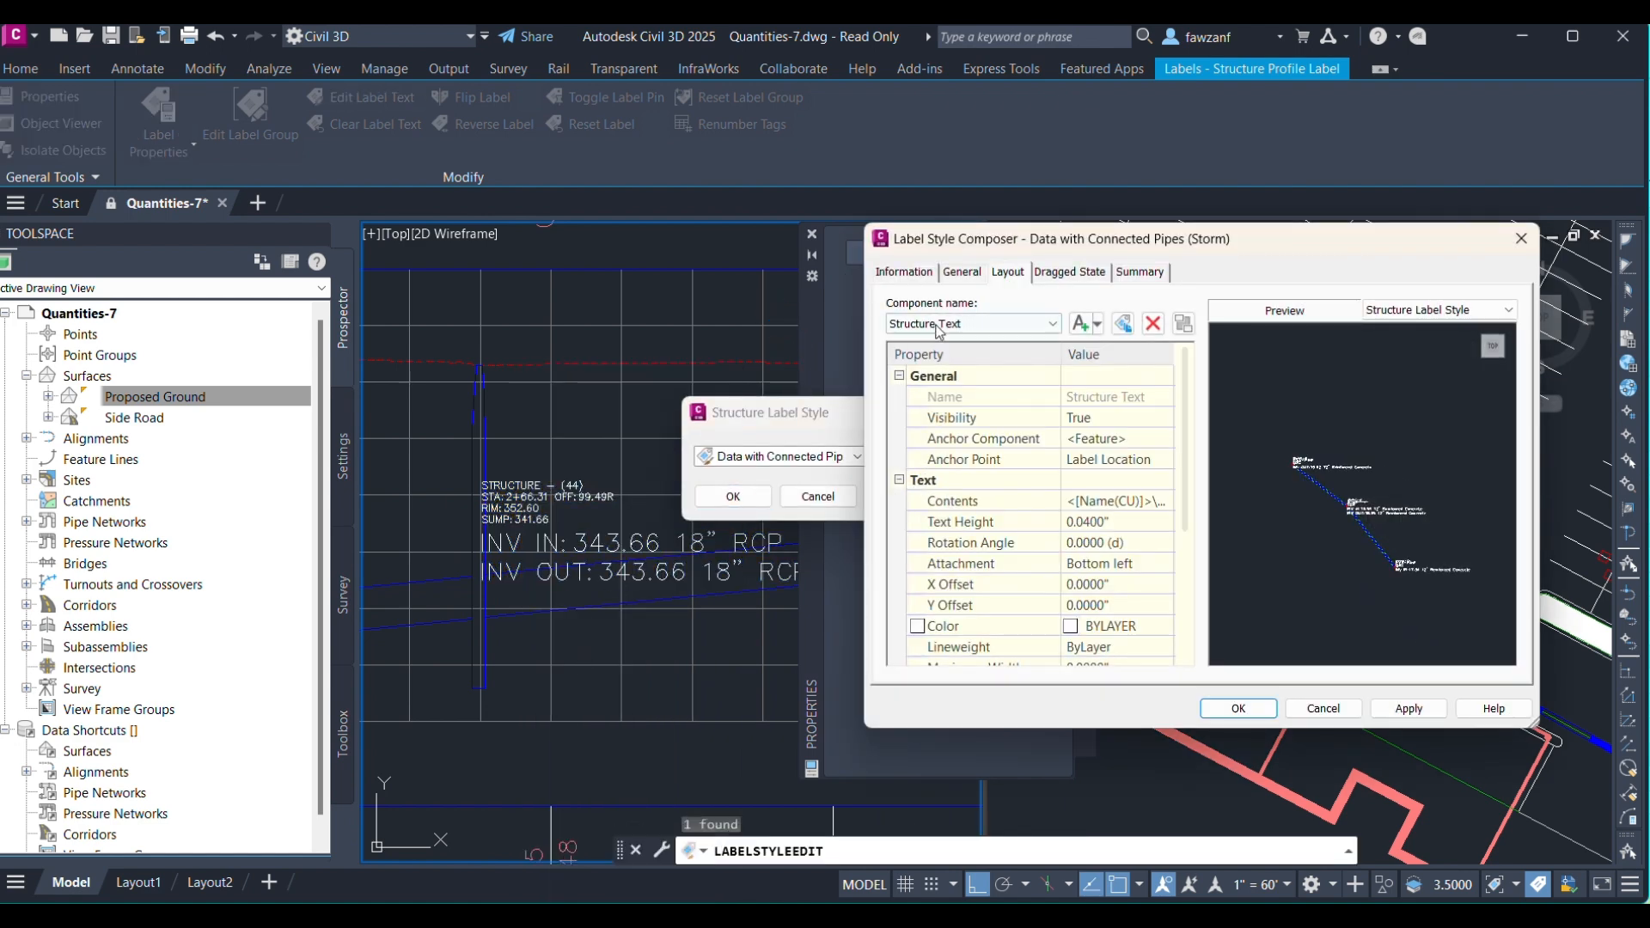
left_click(980, 324)
left_click(939, 365)
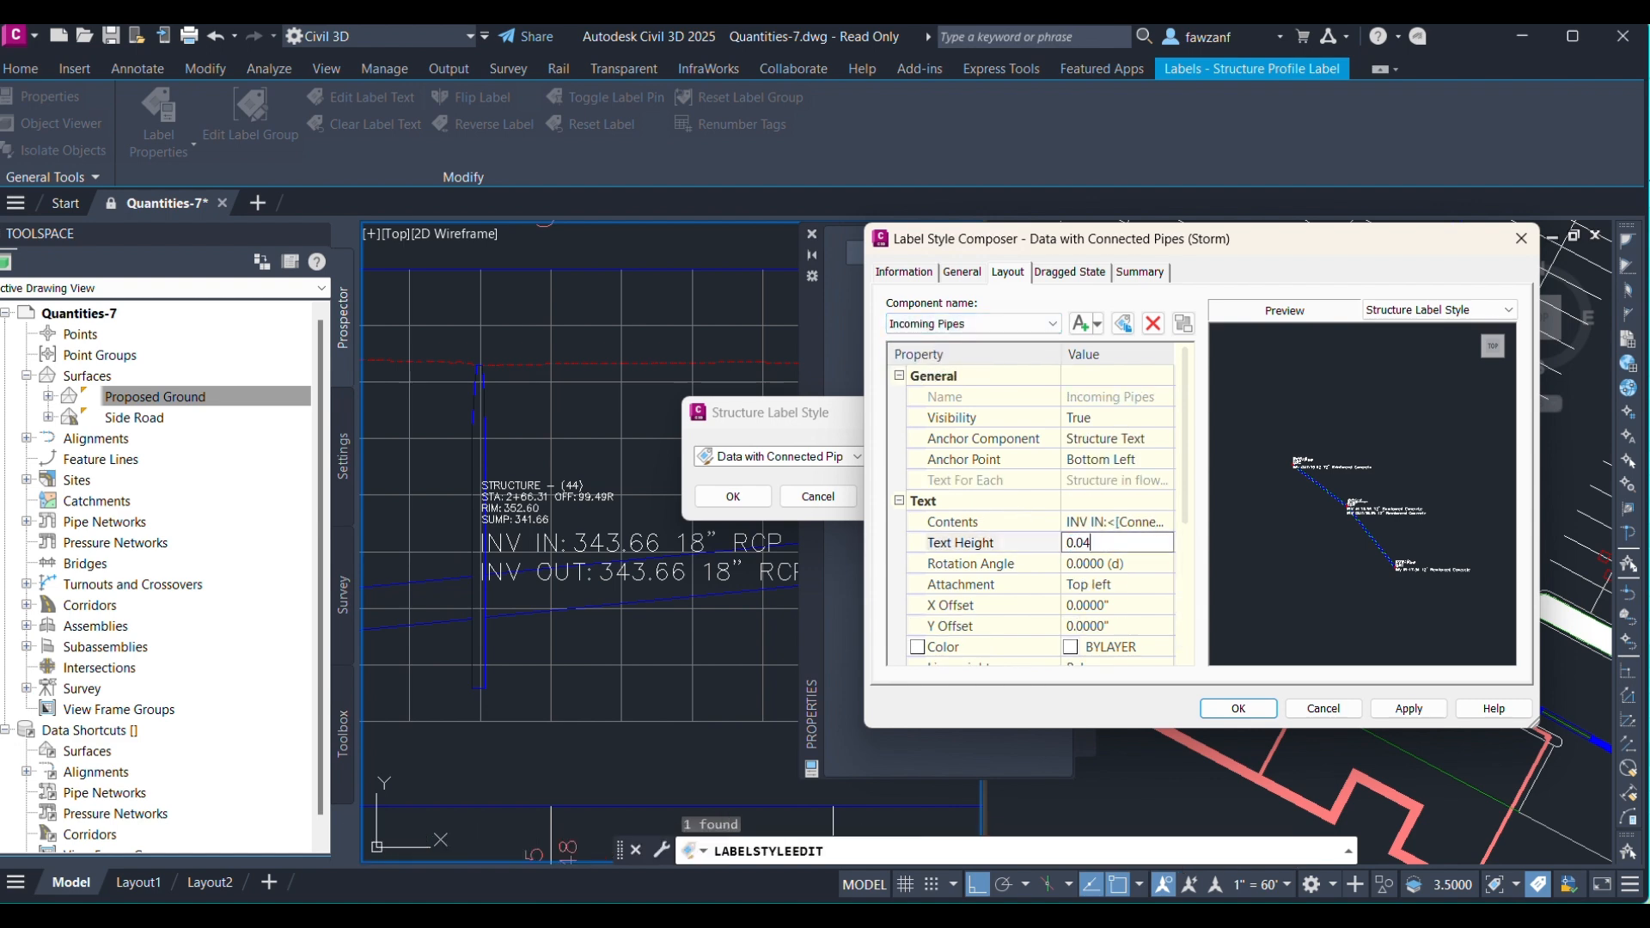
Set the Outgoing Pipes component's text height to 0.04, then apply and close the label style dialogs.
left_click(950, 326)
left_click(939, 375)
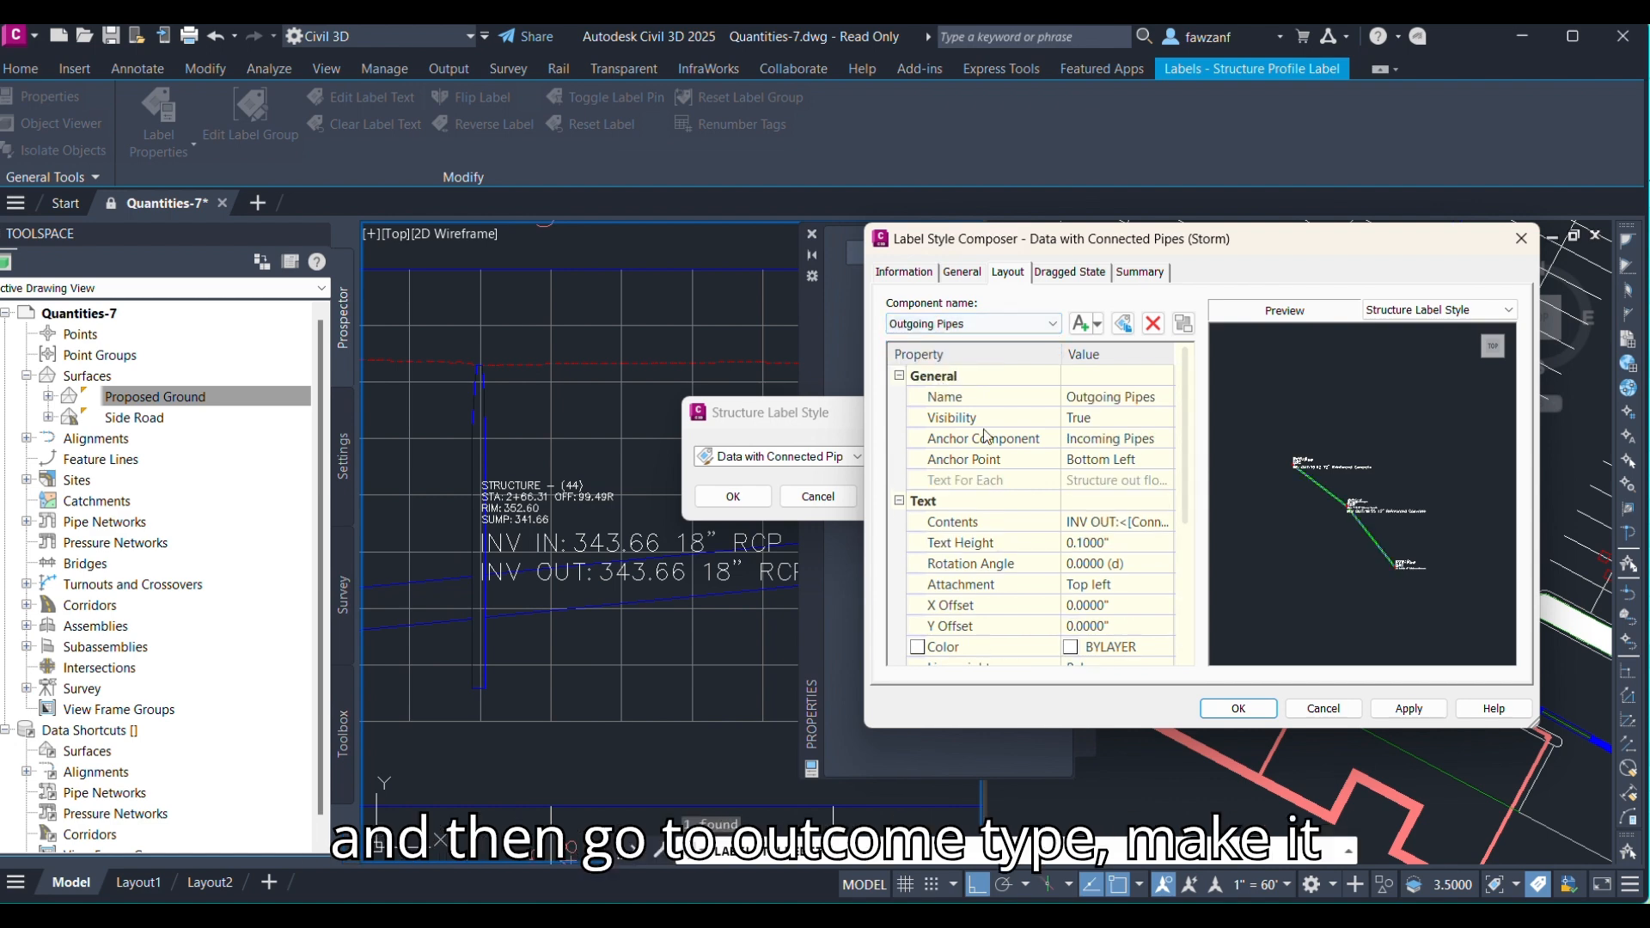
left_click(1103, 543)
type("0.04")
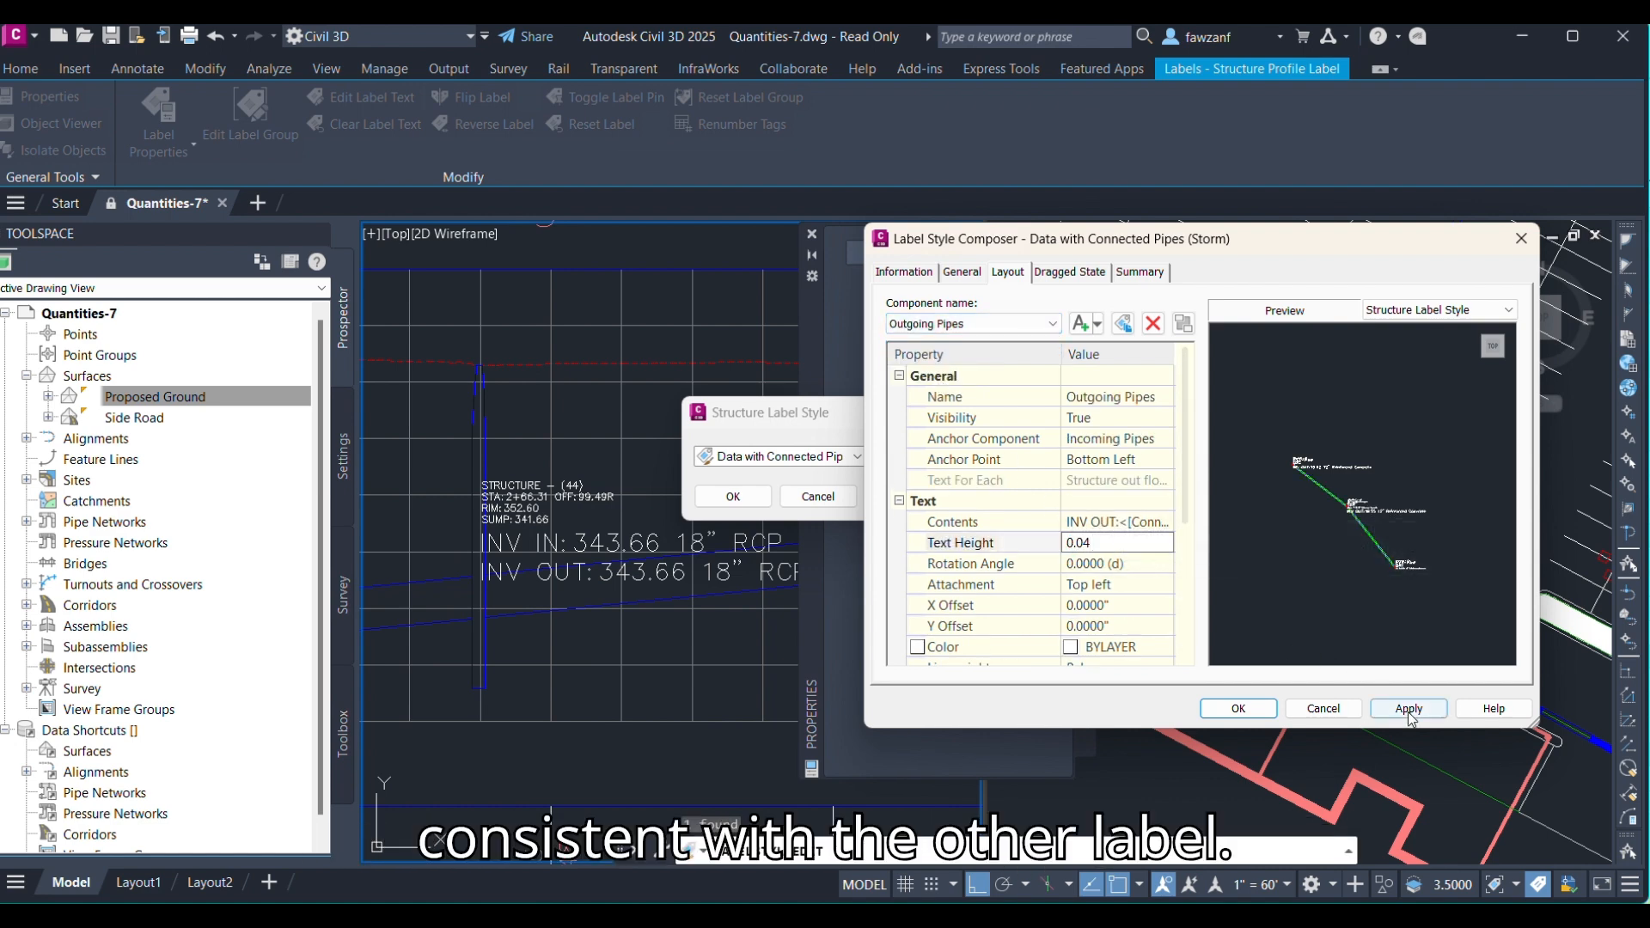
left_click(1409, 710)
left_click(1238, 709)
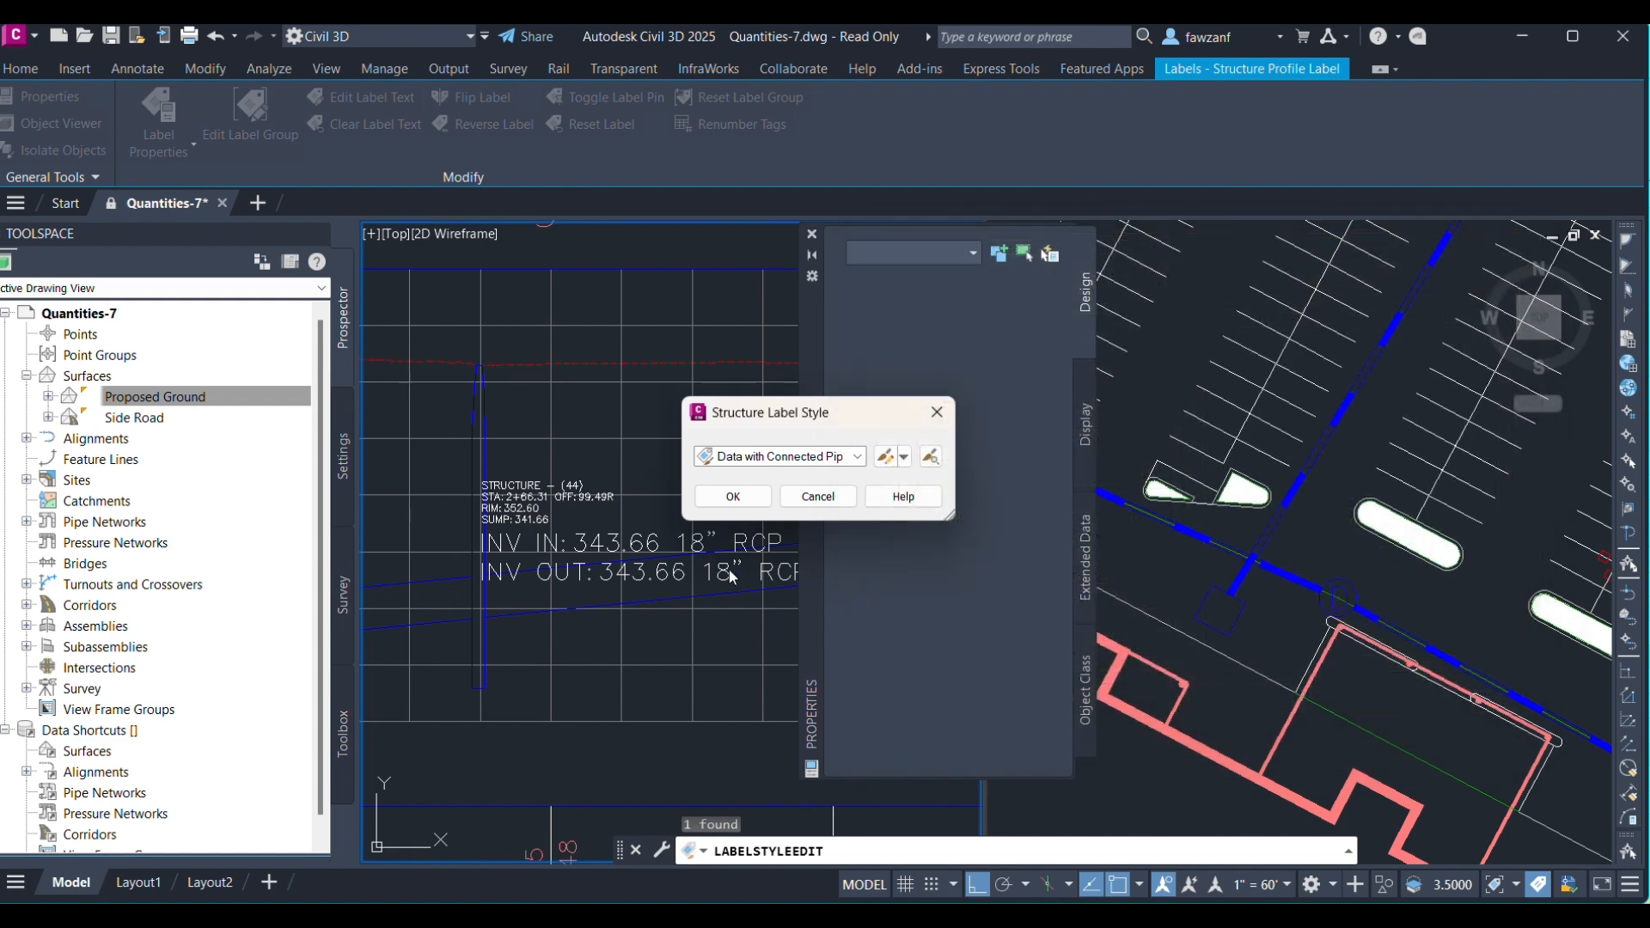
left_click(733, 498)
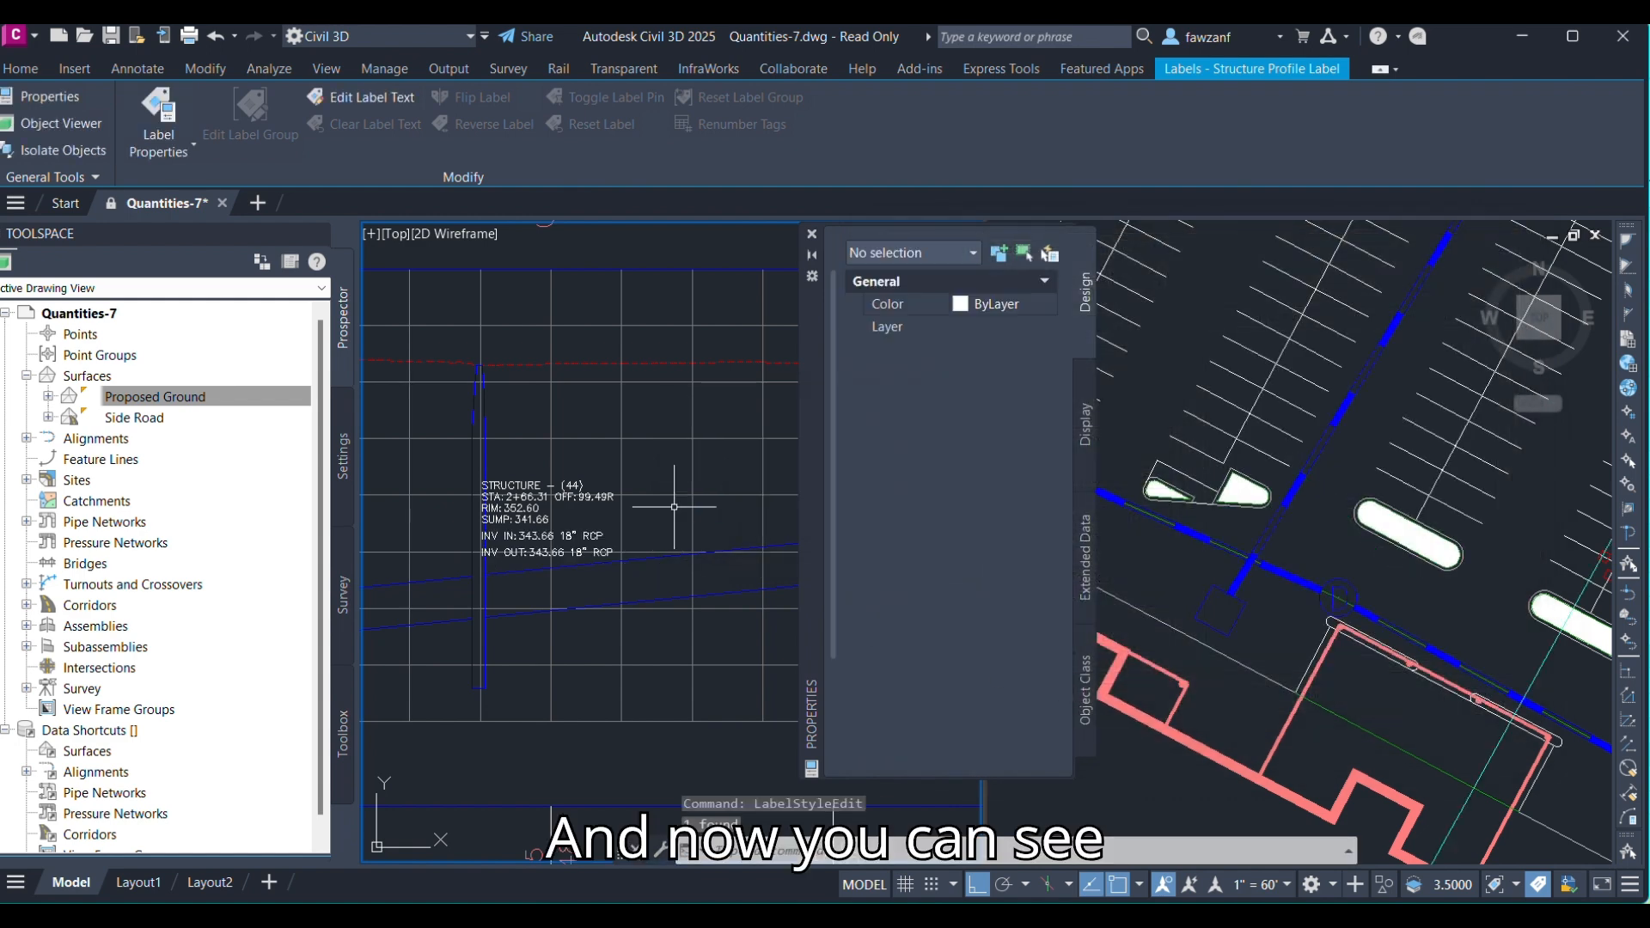
Examine the resized structure labels and their elevations against the profile view's grid.
middle_click_drag(516, 505, 546, 486)
scroll(590, 477, "up", 2)
scroll(547, 488, "down", 2)
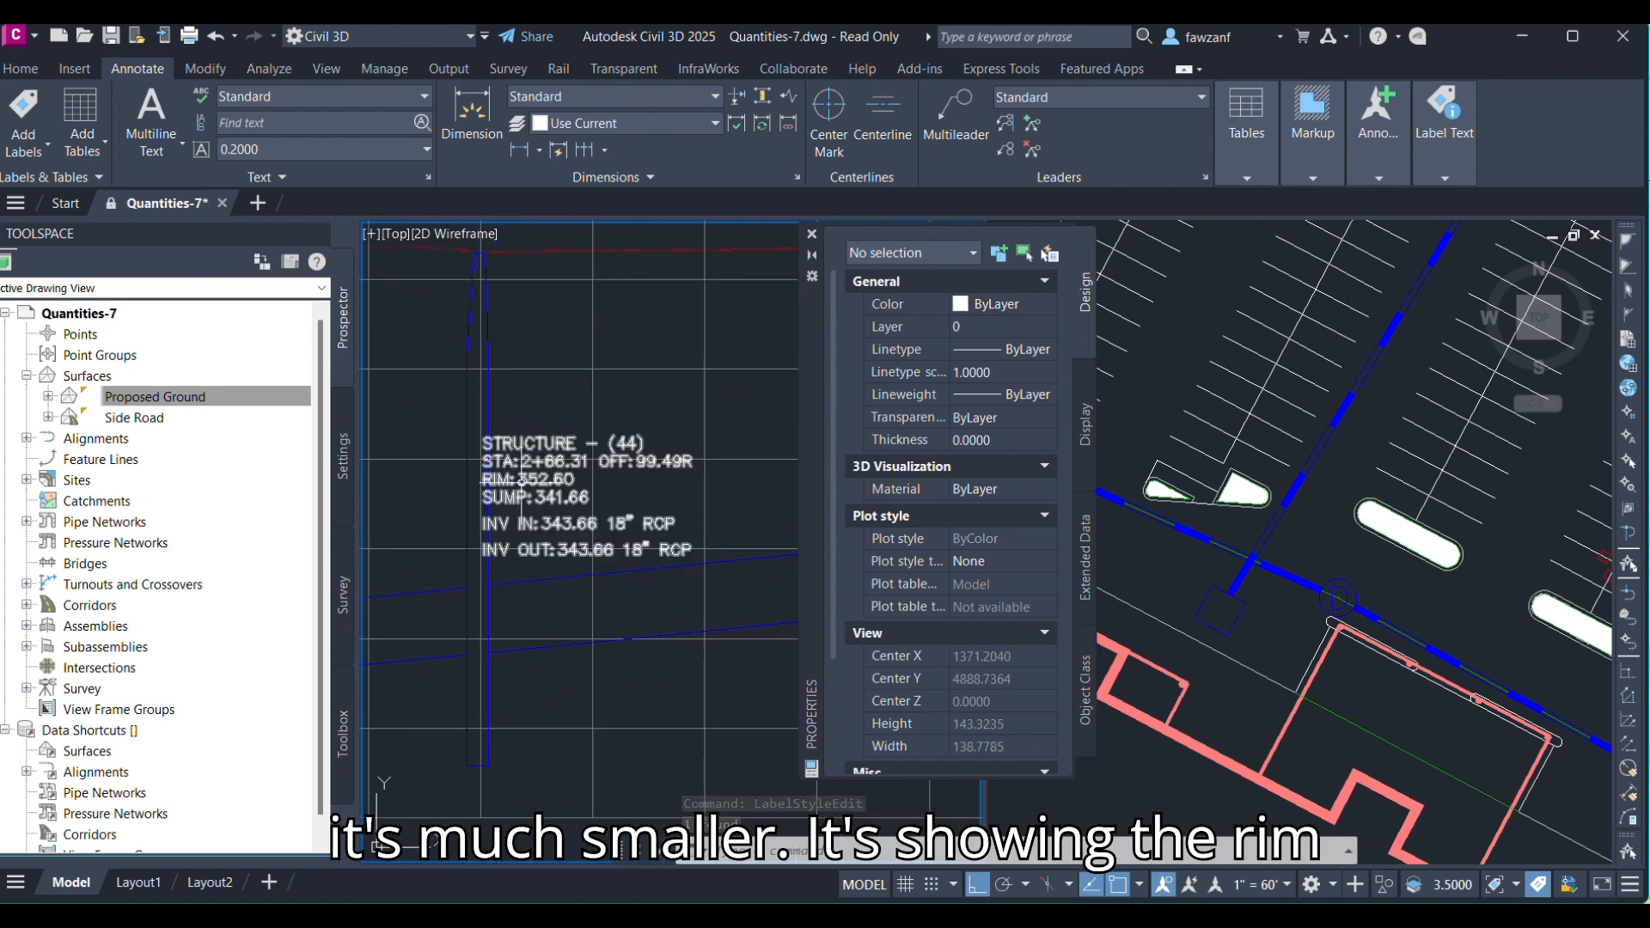
middle_click_drag(488, 289, 608, 347)
scroll(623, 382, "down", 4)
middle_click_drag(486, 394, 746, 386)
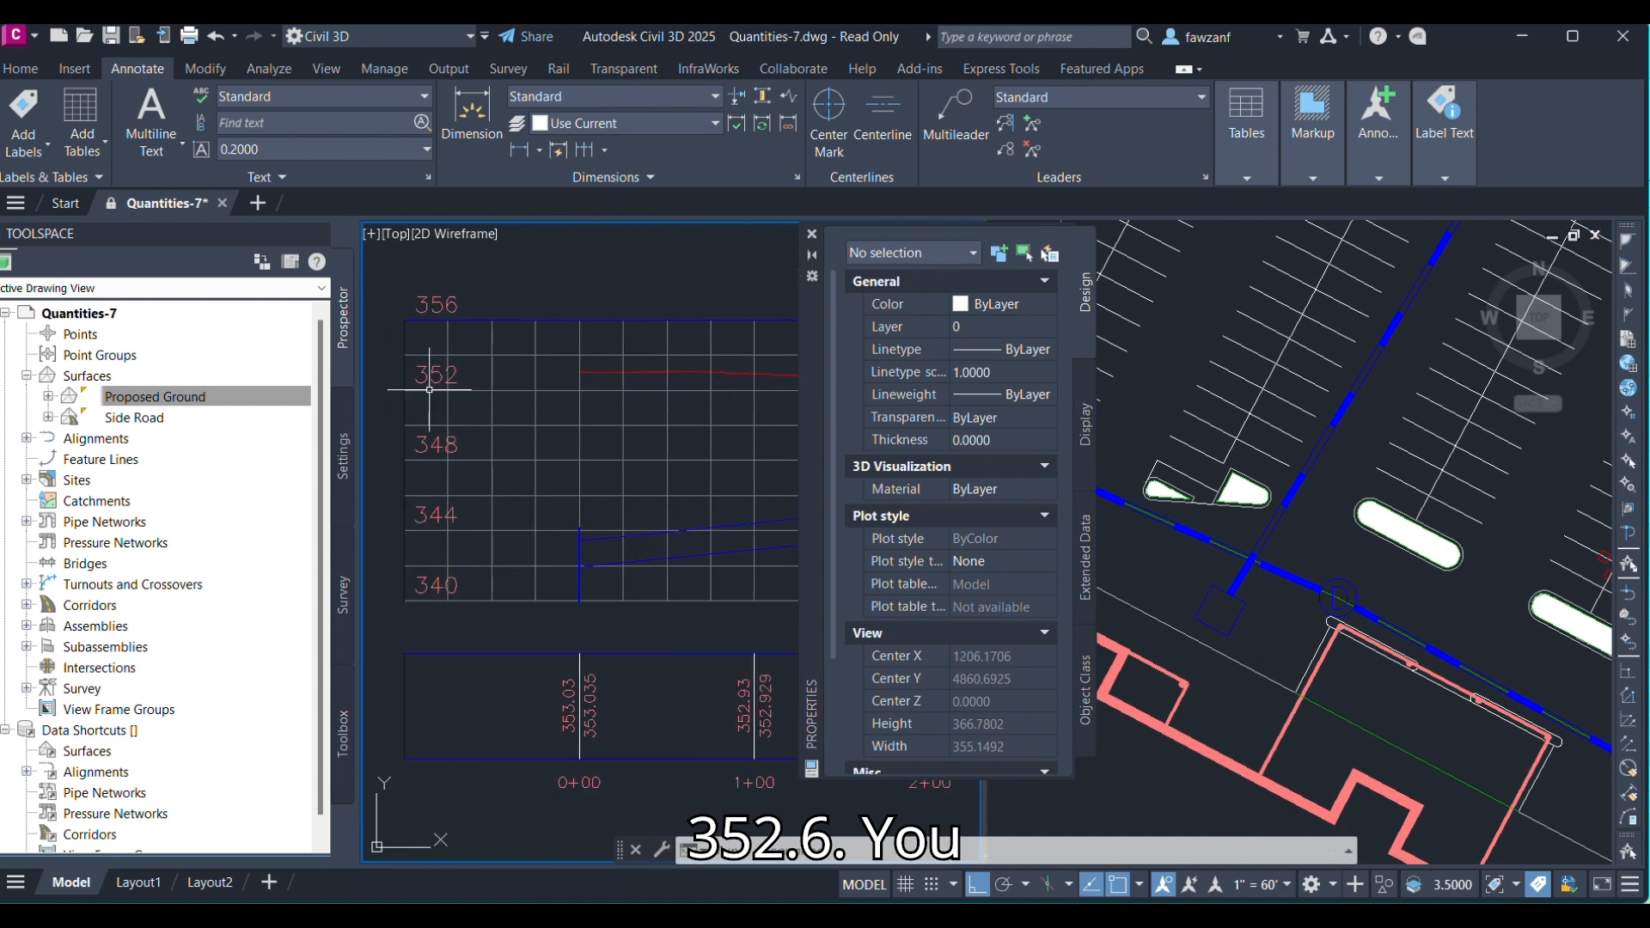
middle_click_drag(430, 389, 224, 398)
scroll(710, 483, "up", 4)
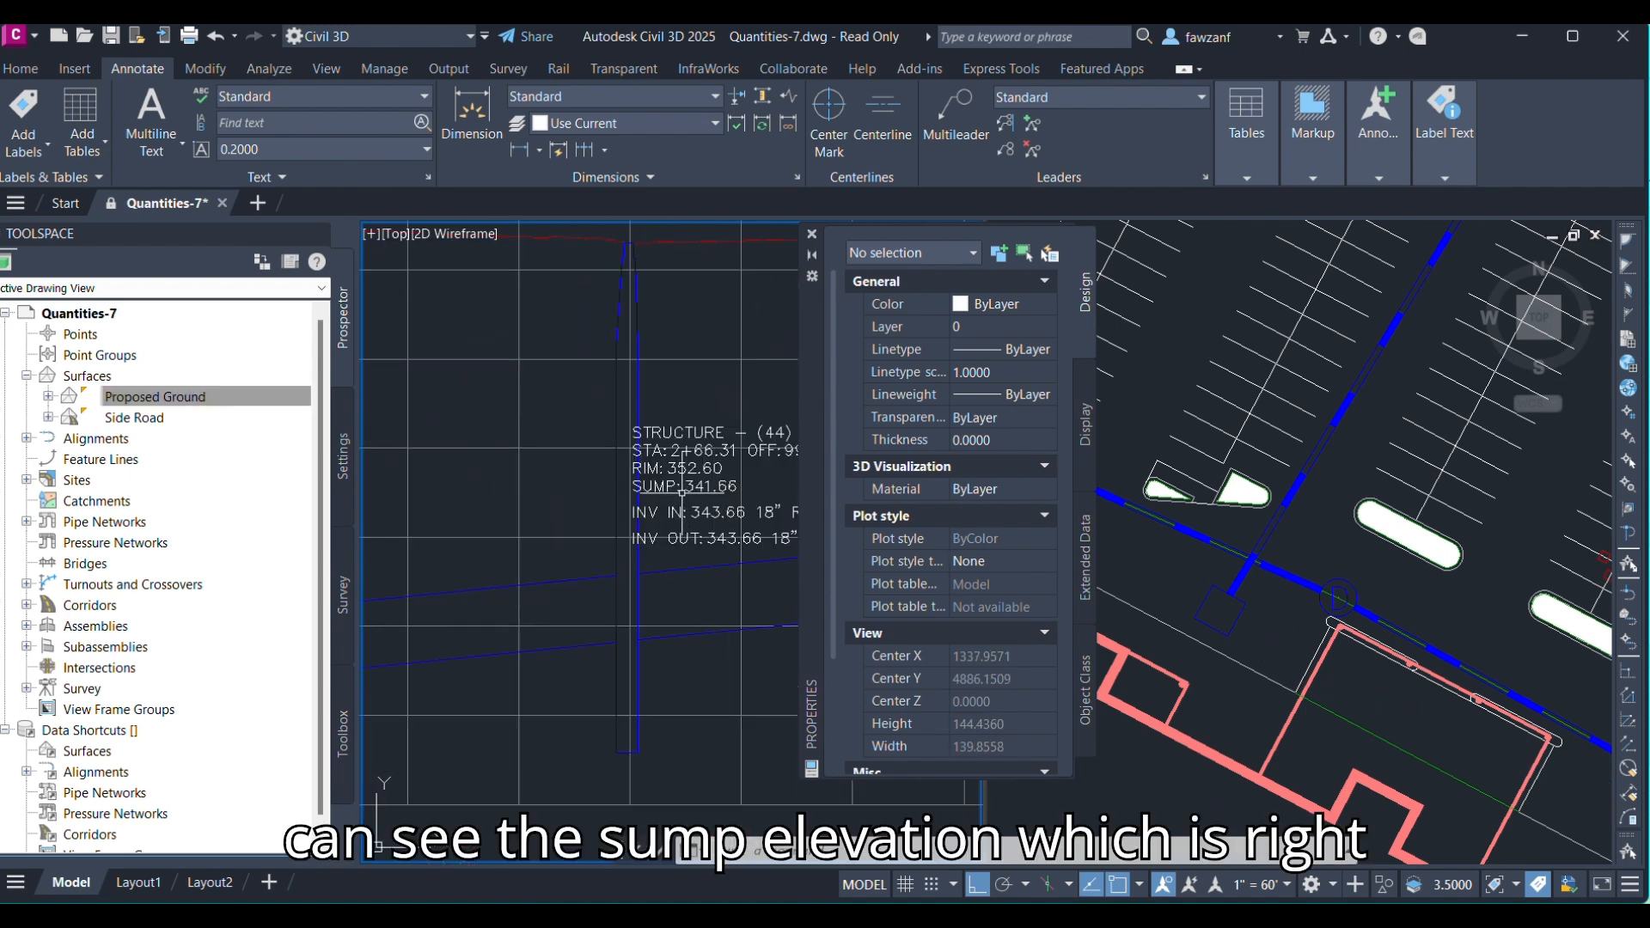
middle_click_drag(681, 491, 643, 345)
scroll(598, 616, "down", 4)
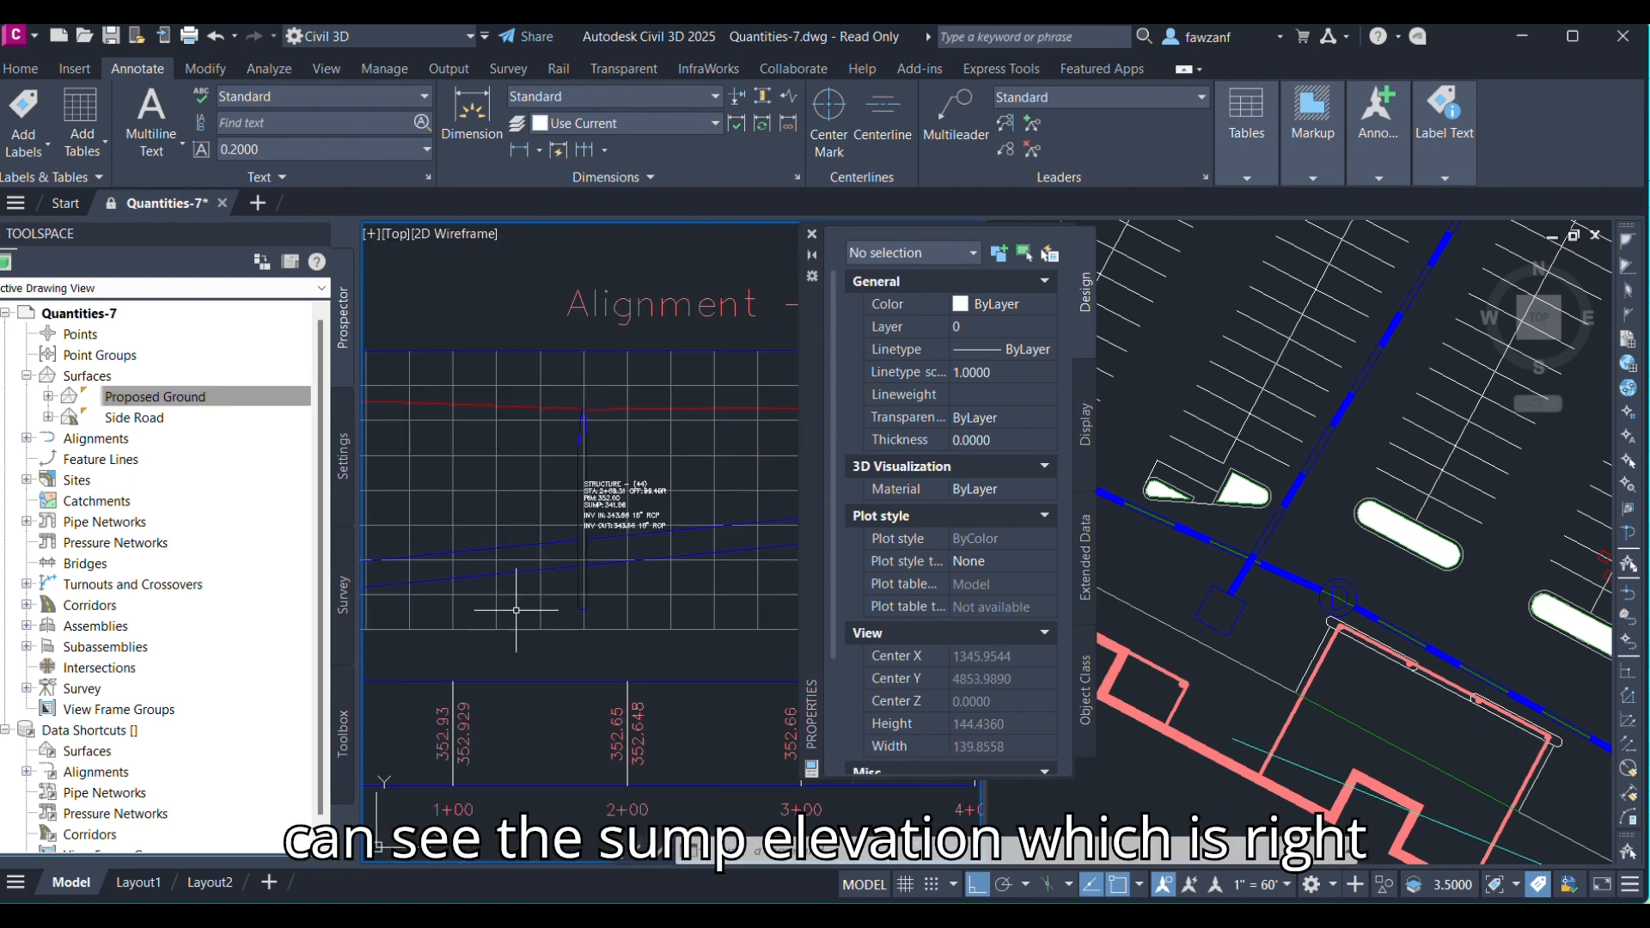
middle_click_drag(505, 602, 517, 612)
scroll(678, 472, "up", 4)
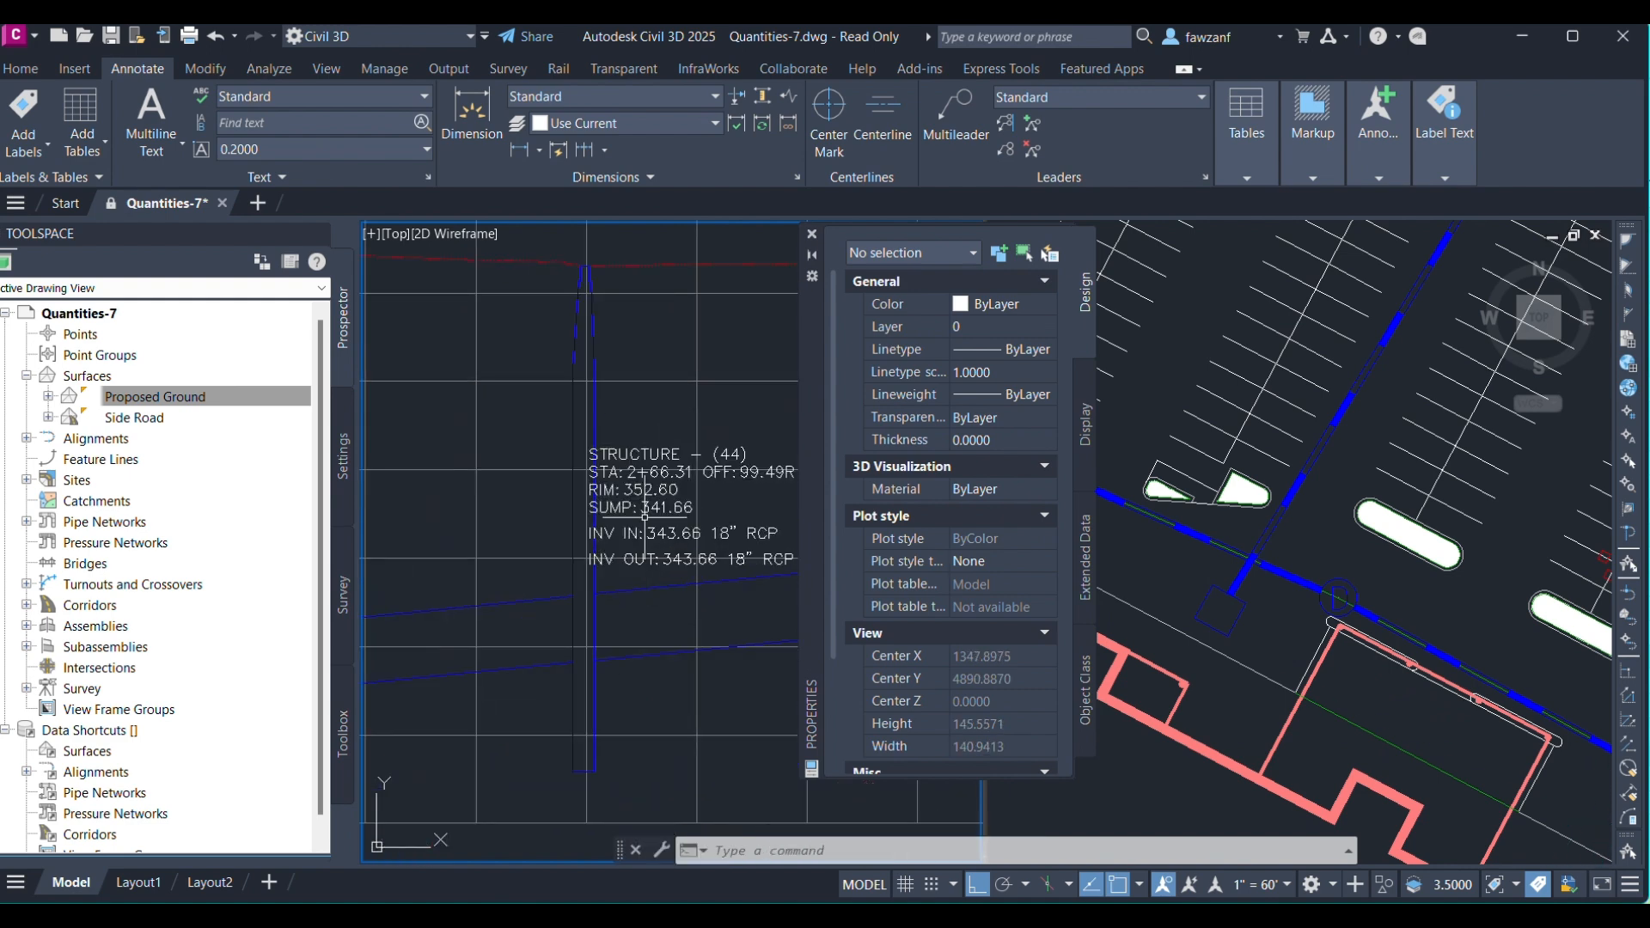
scroll(643, 528, "down", 6)
middle_click_drag(416, 611, 745, 636)
scroll(598, 610, "up", 5)
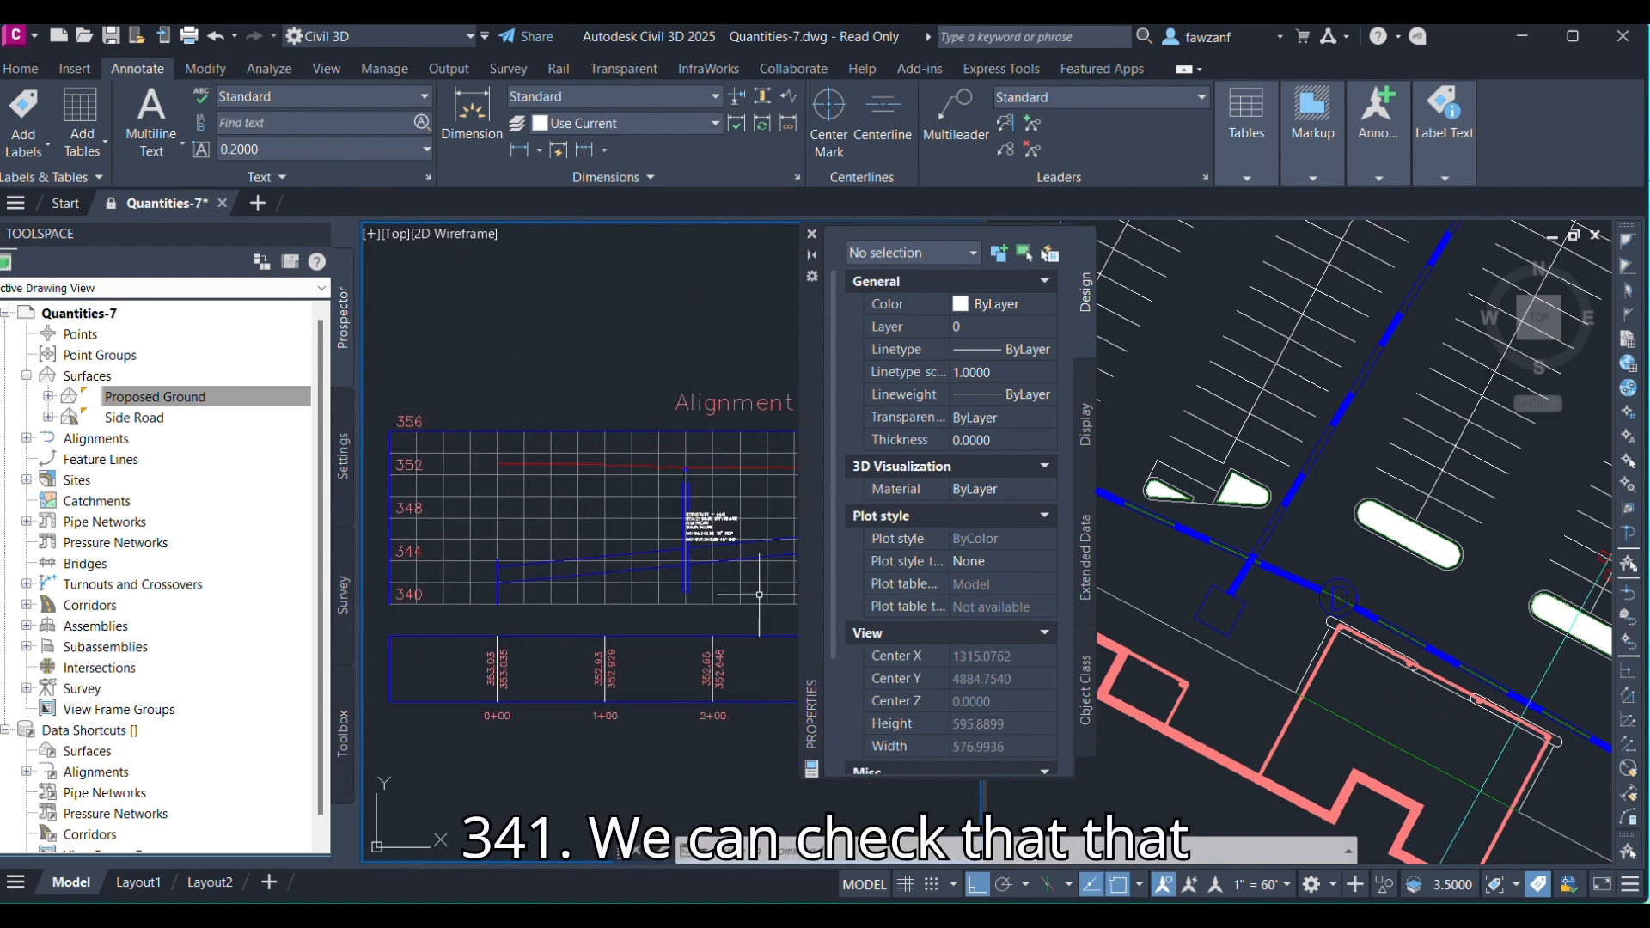
middle_click_drag(597, 610, 395, 573)
scroll(520, 566, "down", 2)
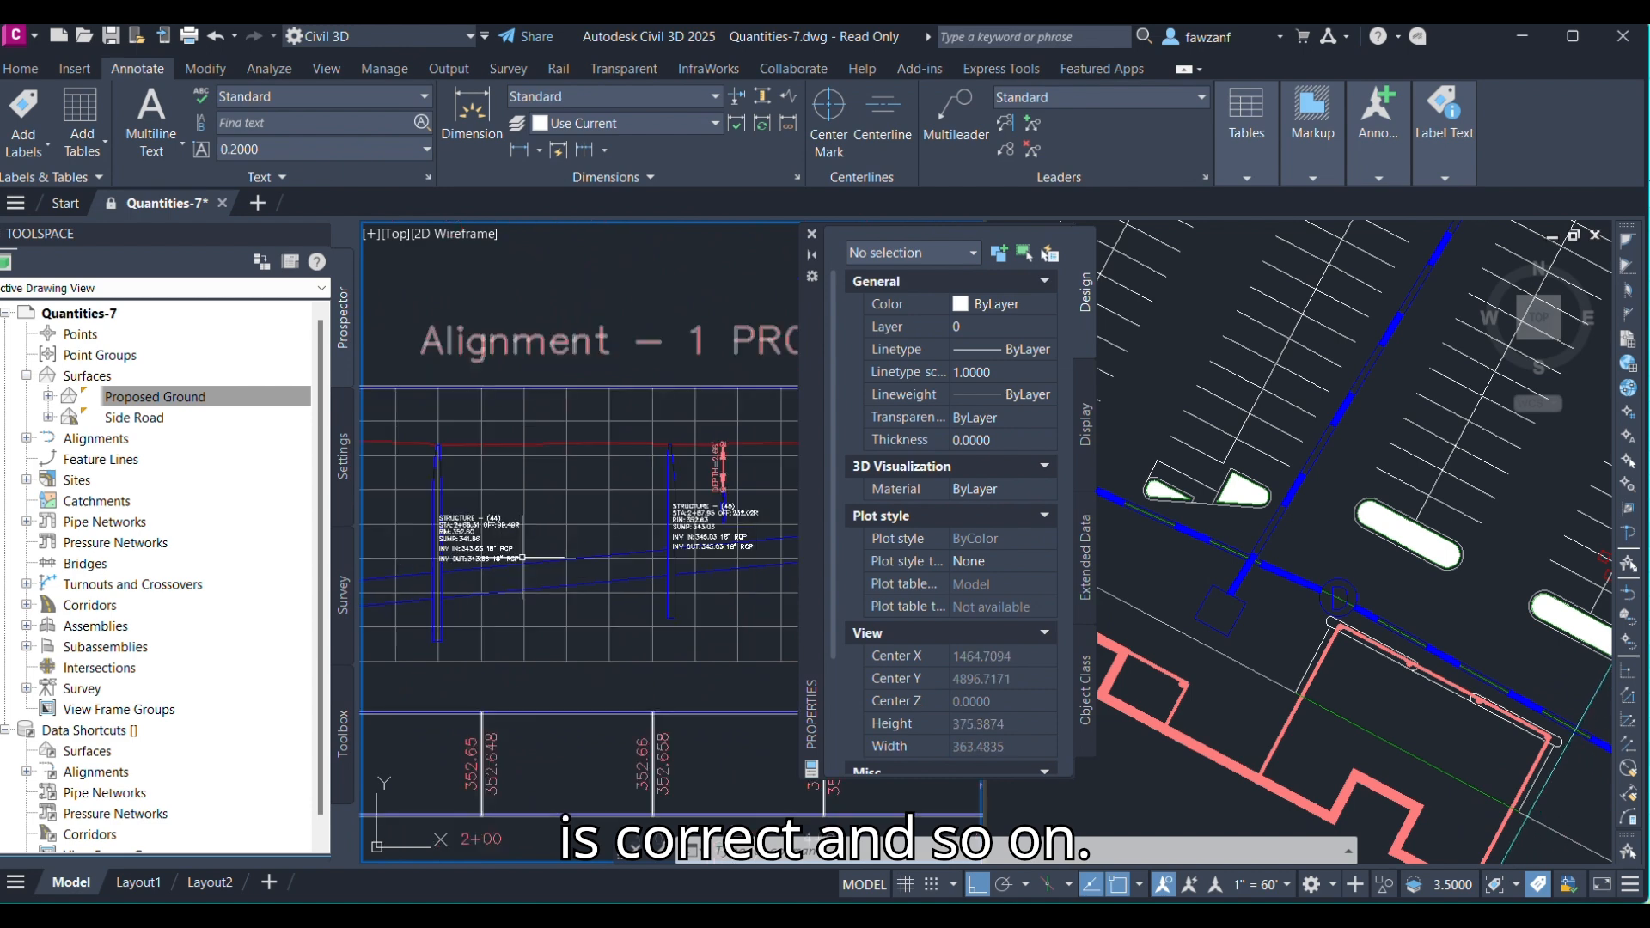
scroll(577, 554, "up", 2)
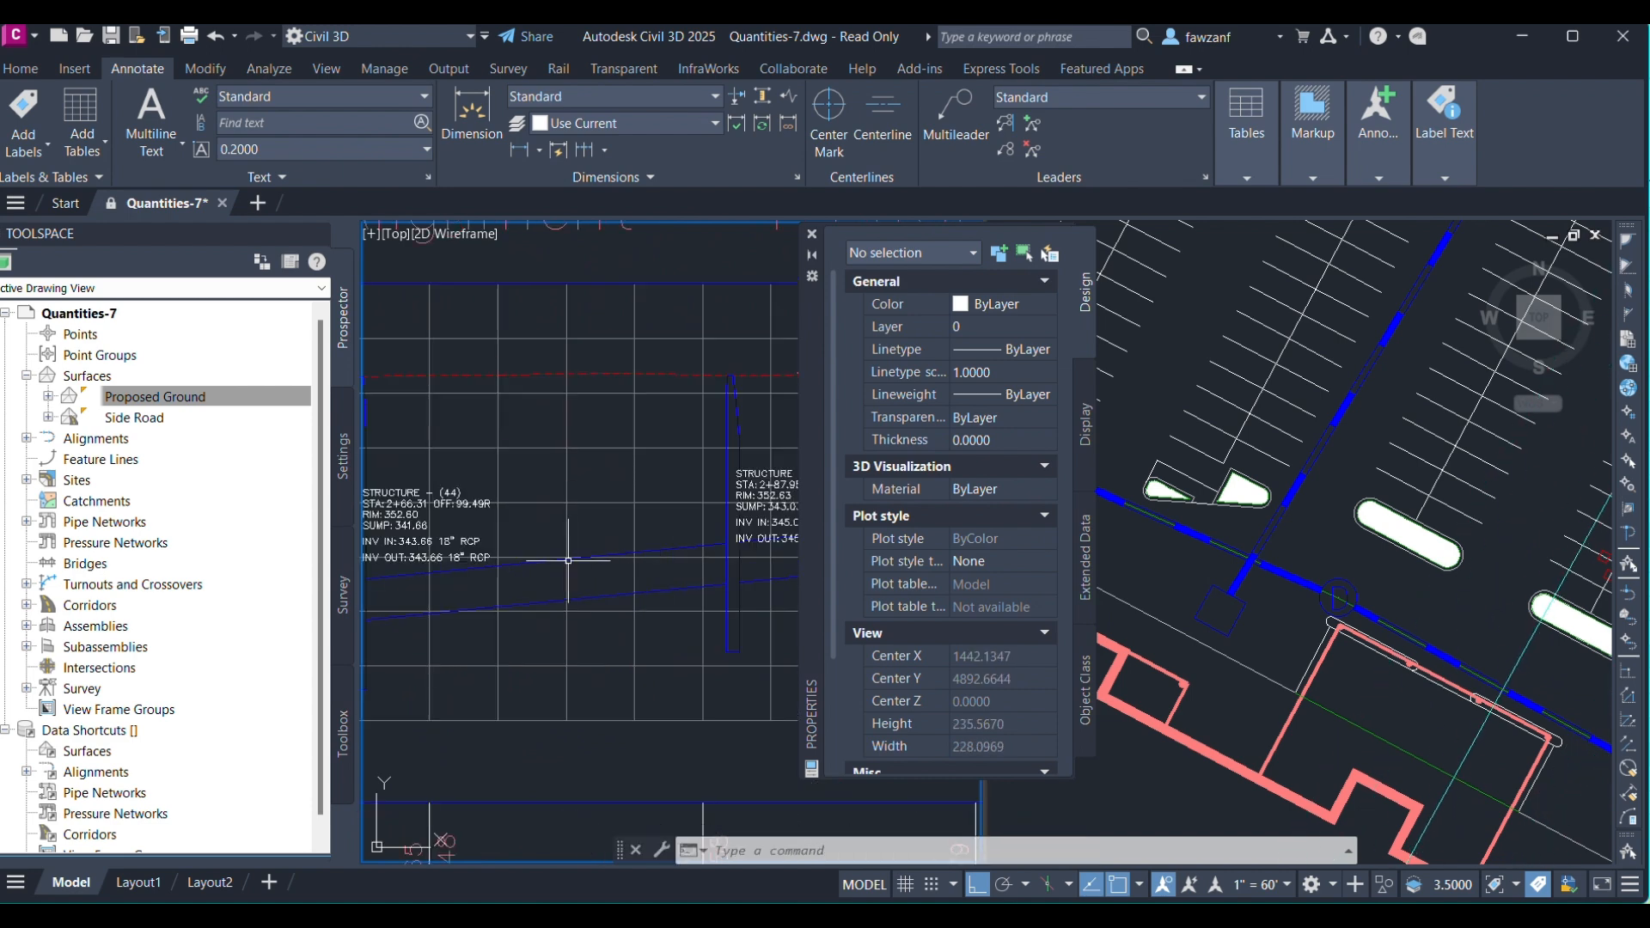
scroll(563, 533, "down", 2)
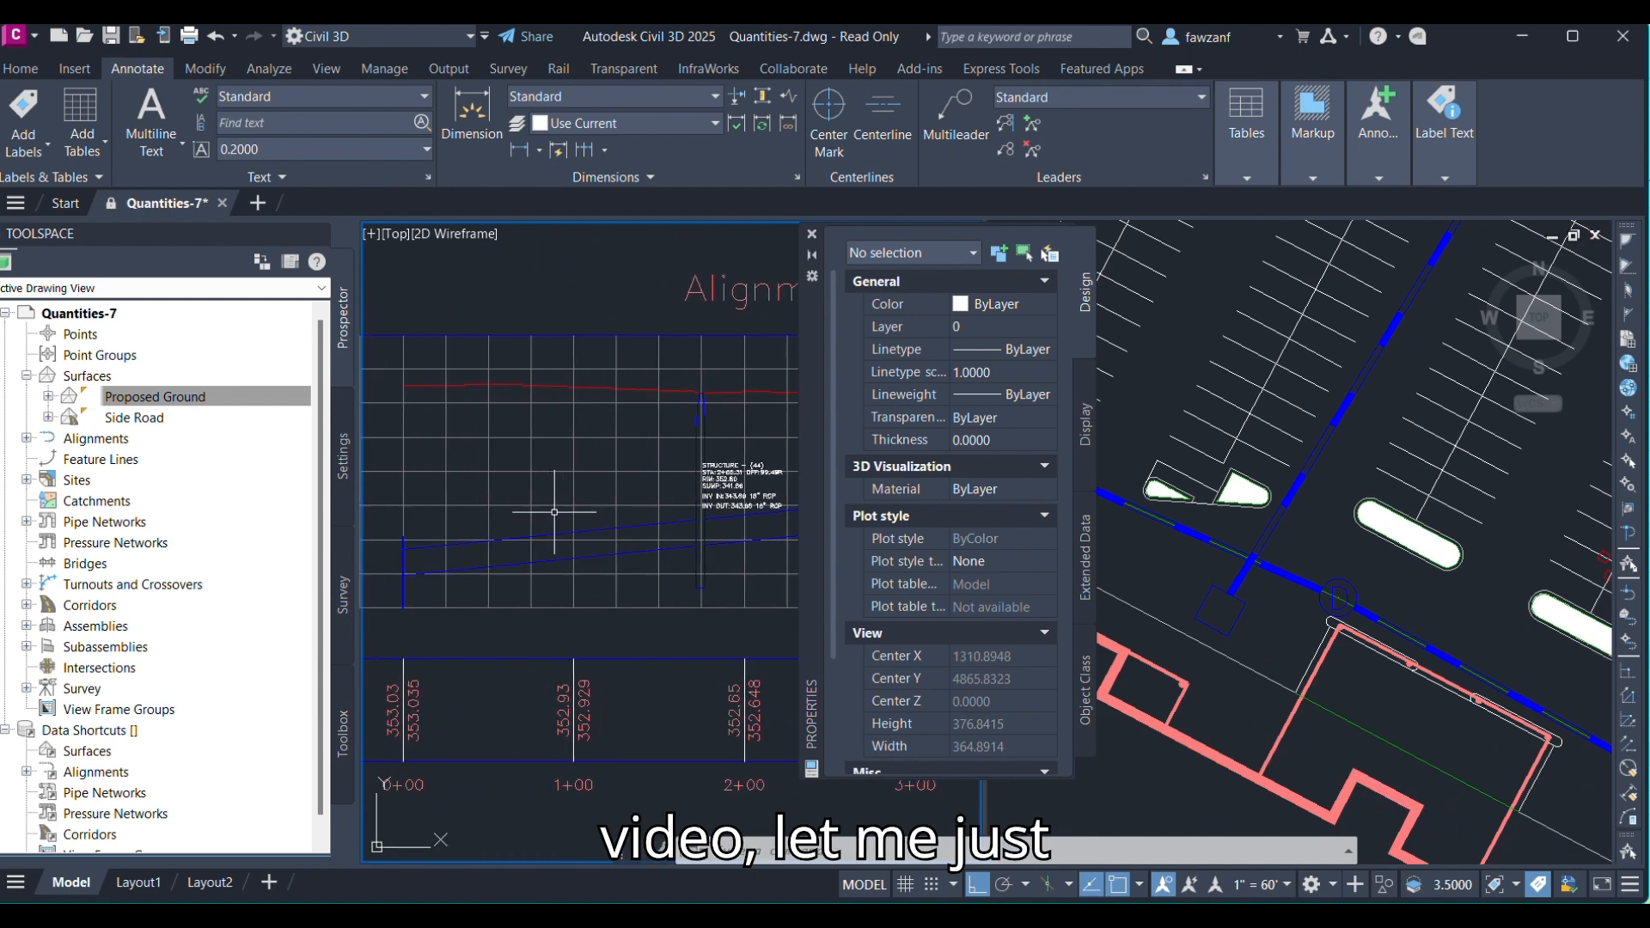
left_click(564, 531)
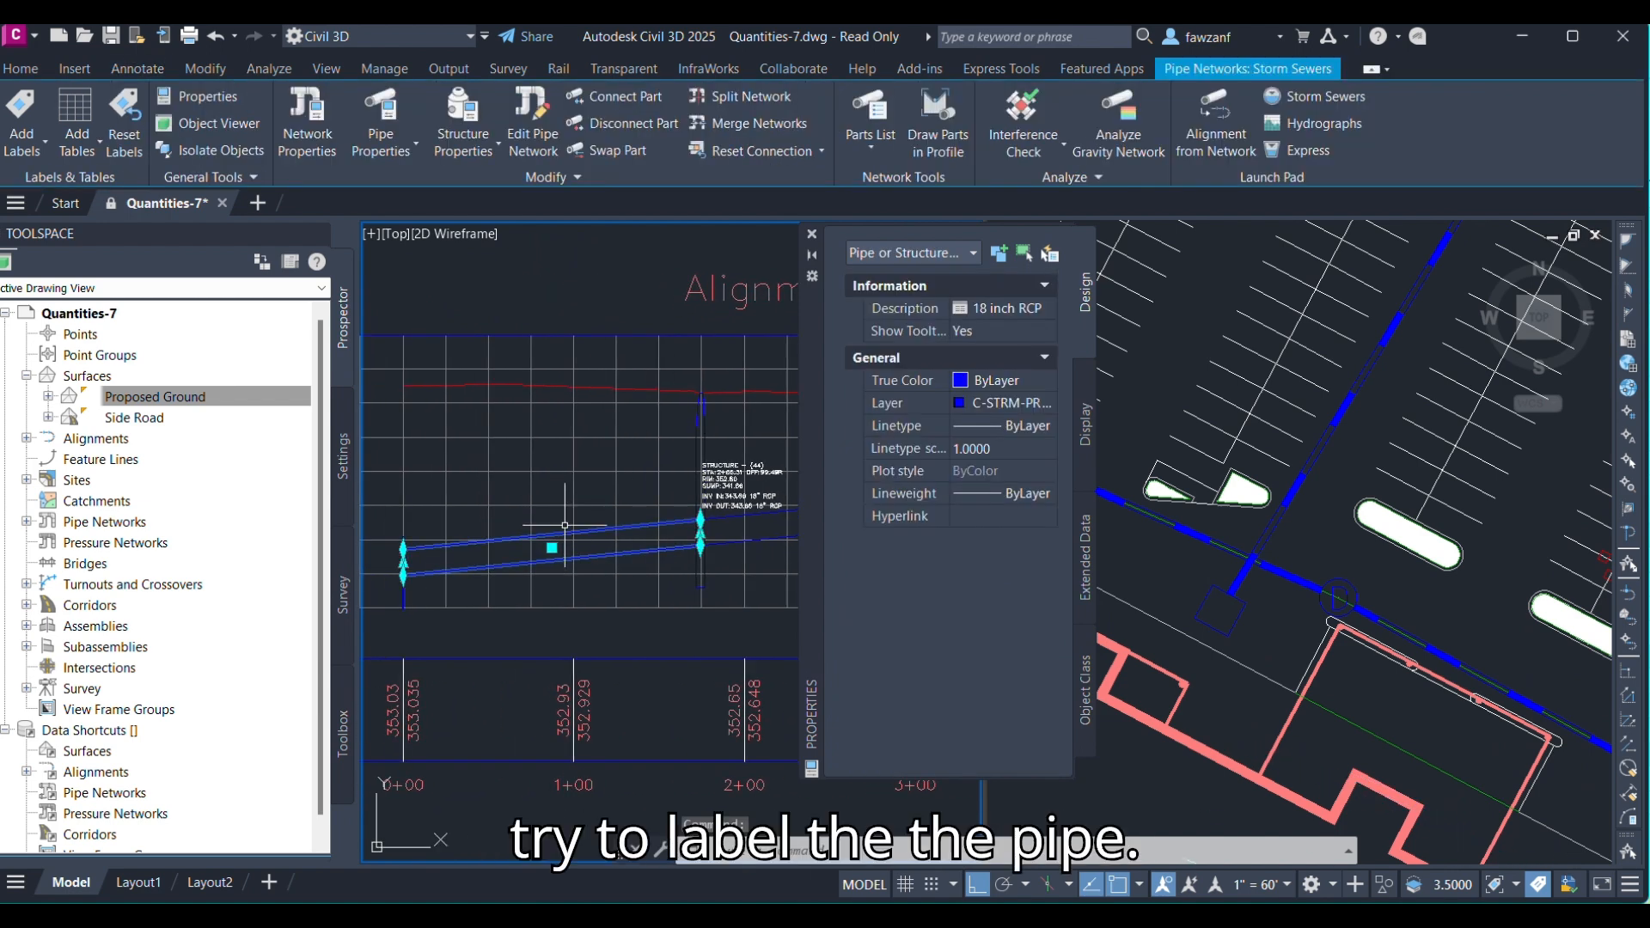
key("Escape")
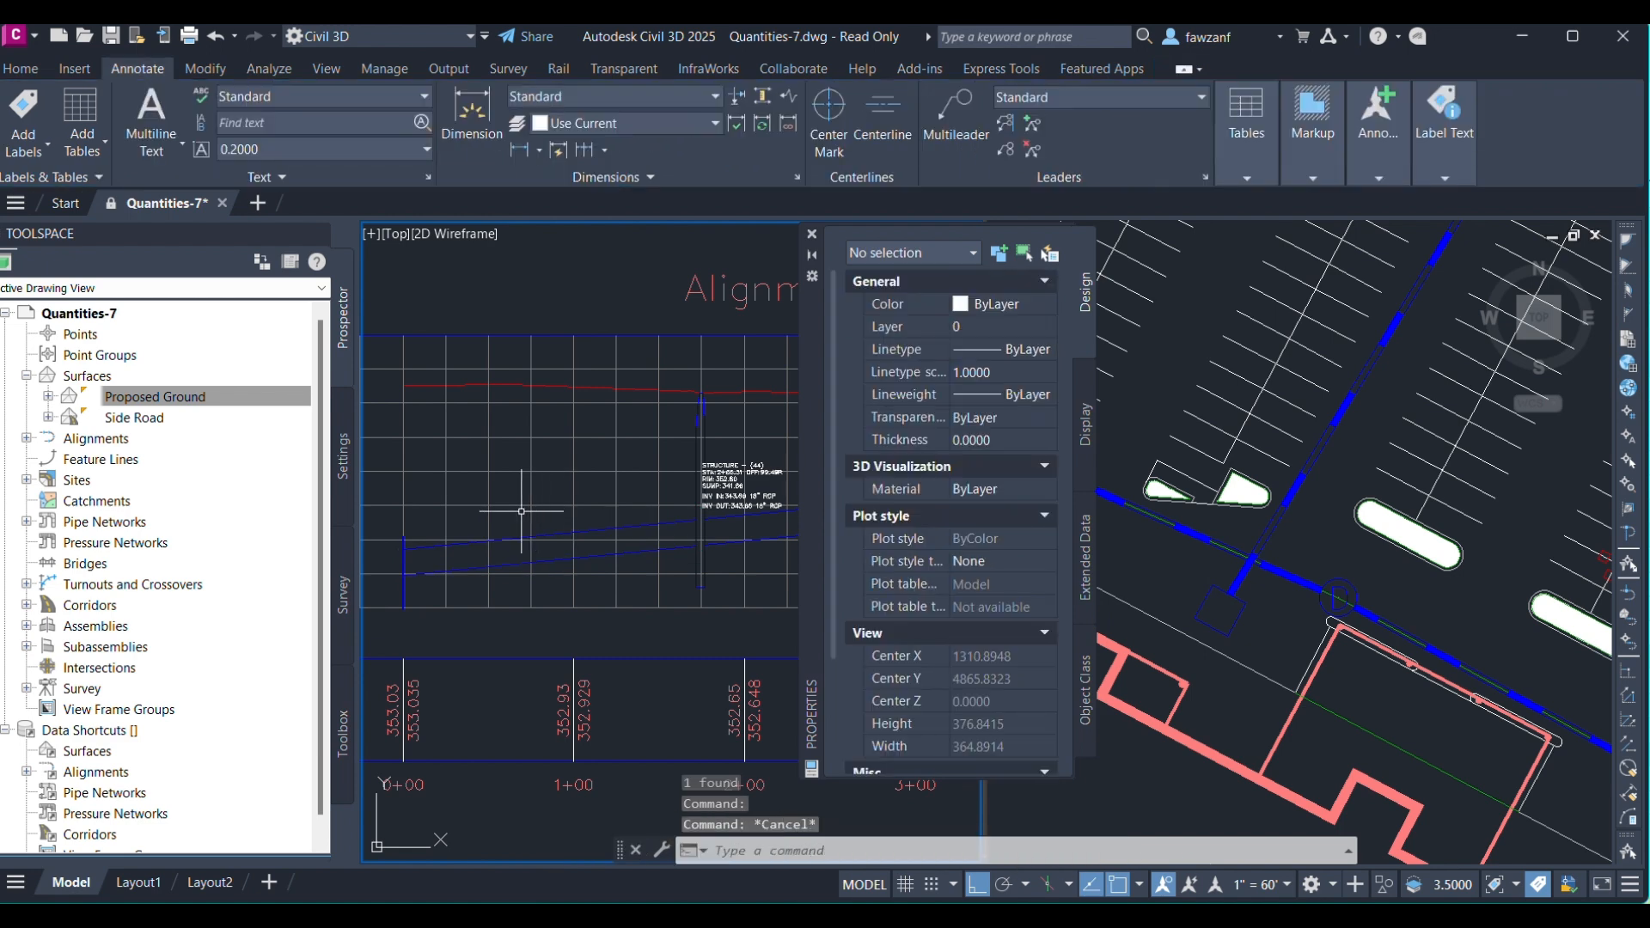
left_click(532, 506)
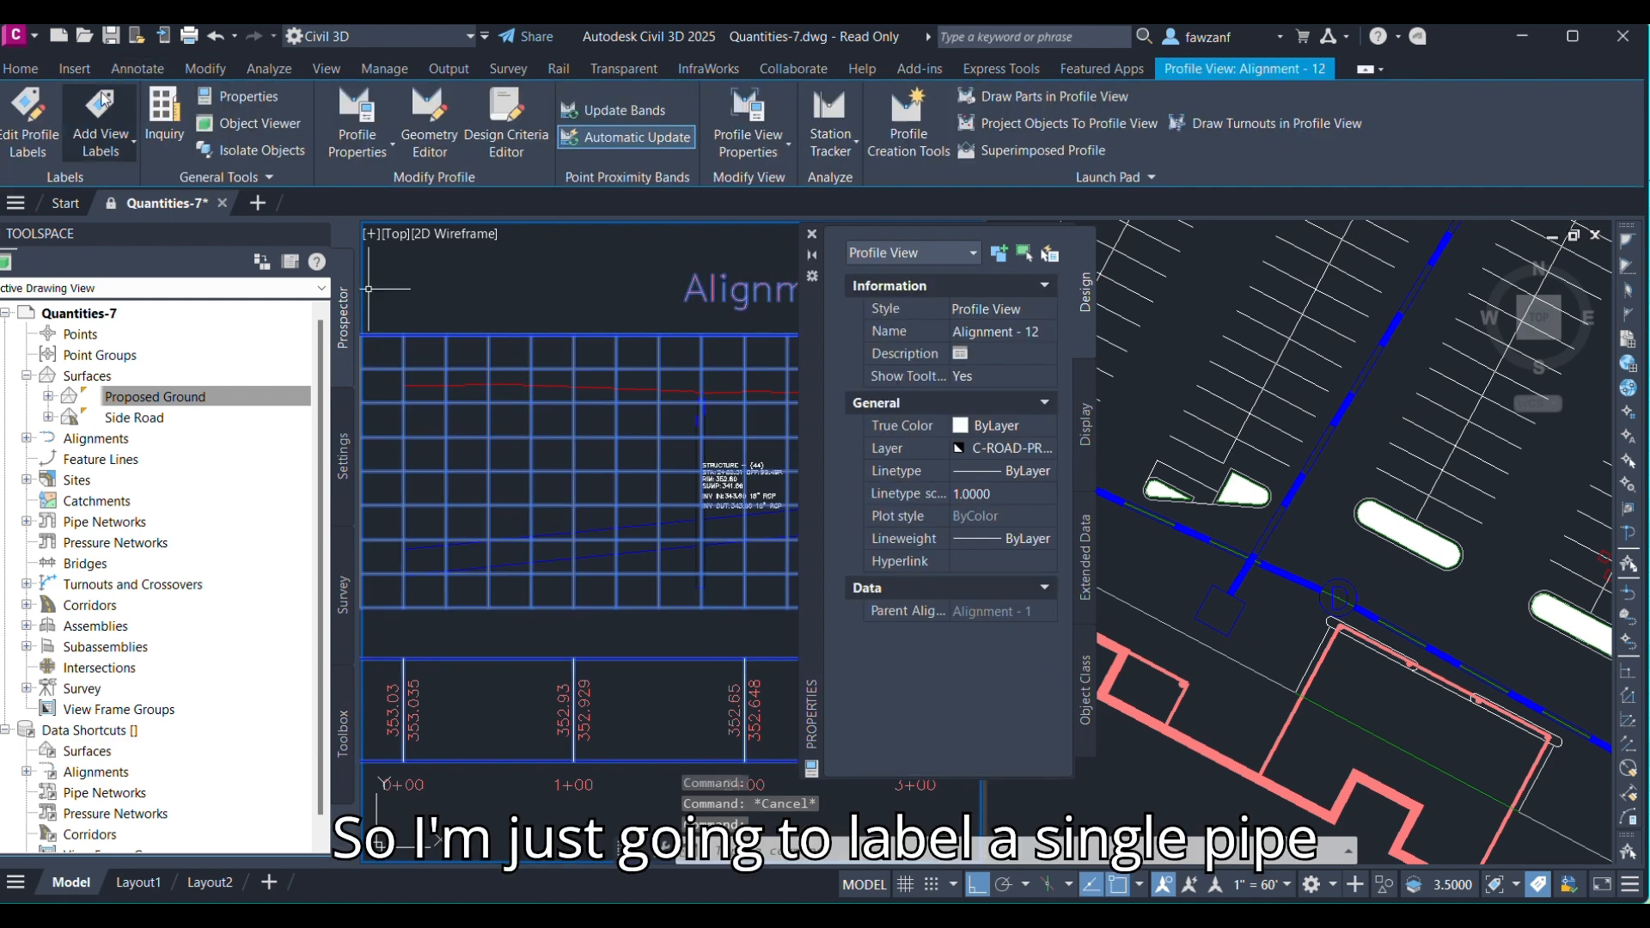
key("Escape")
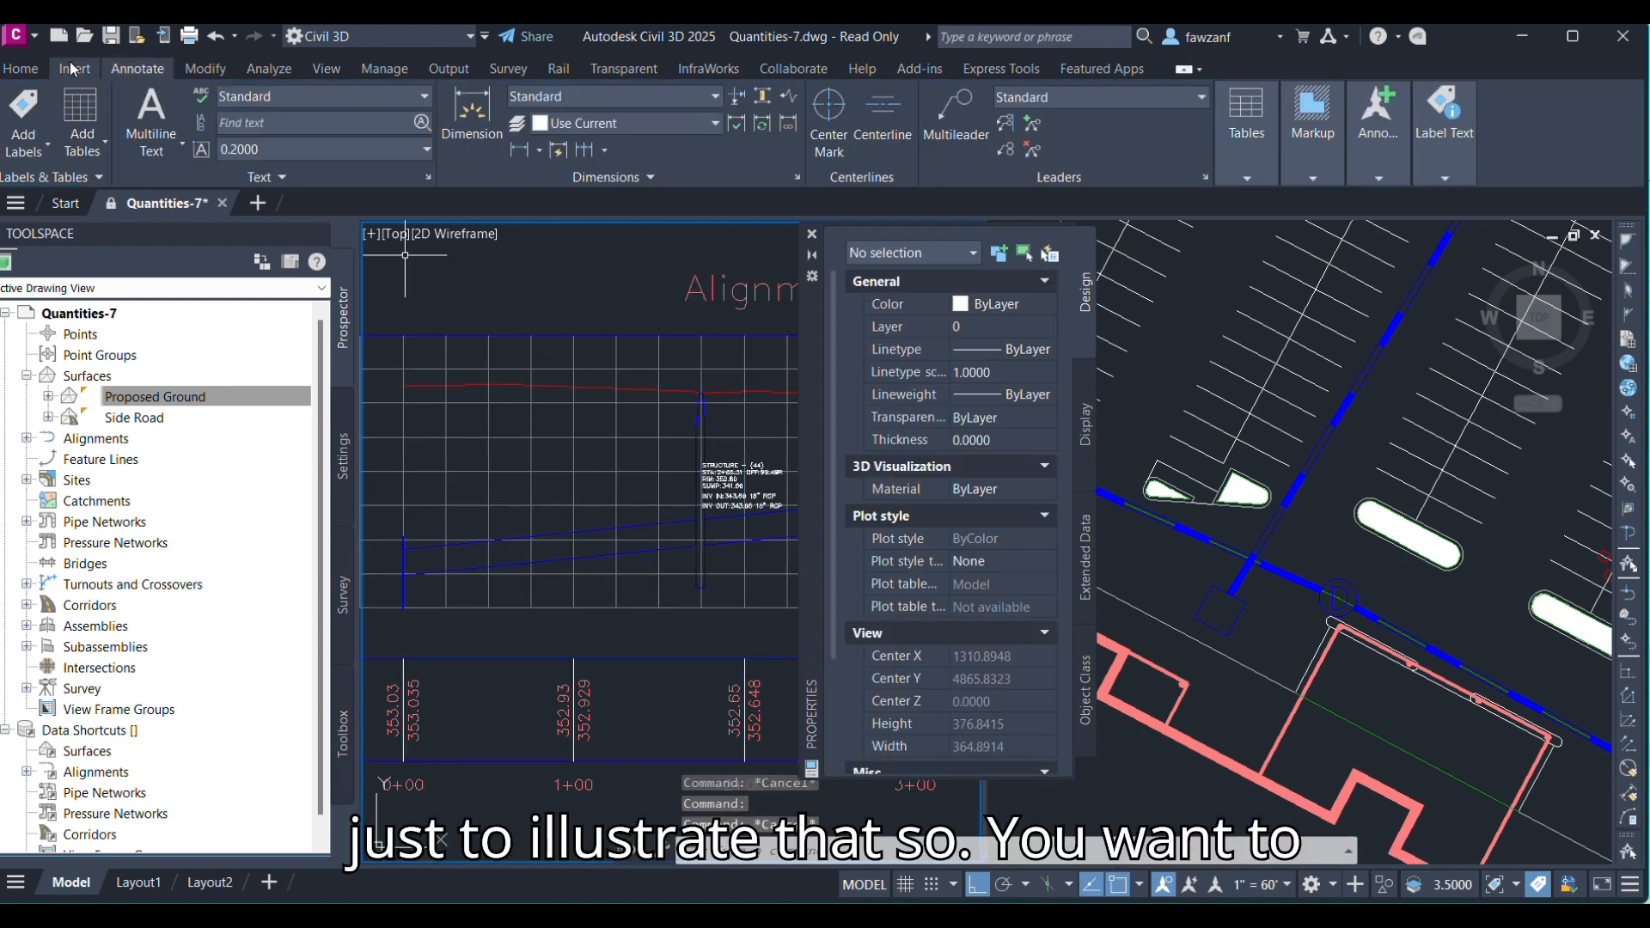
Add a single-part profile label to the 18-inch pipe in the profile view.
left_click(24, 145)
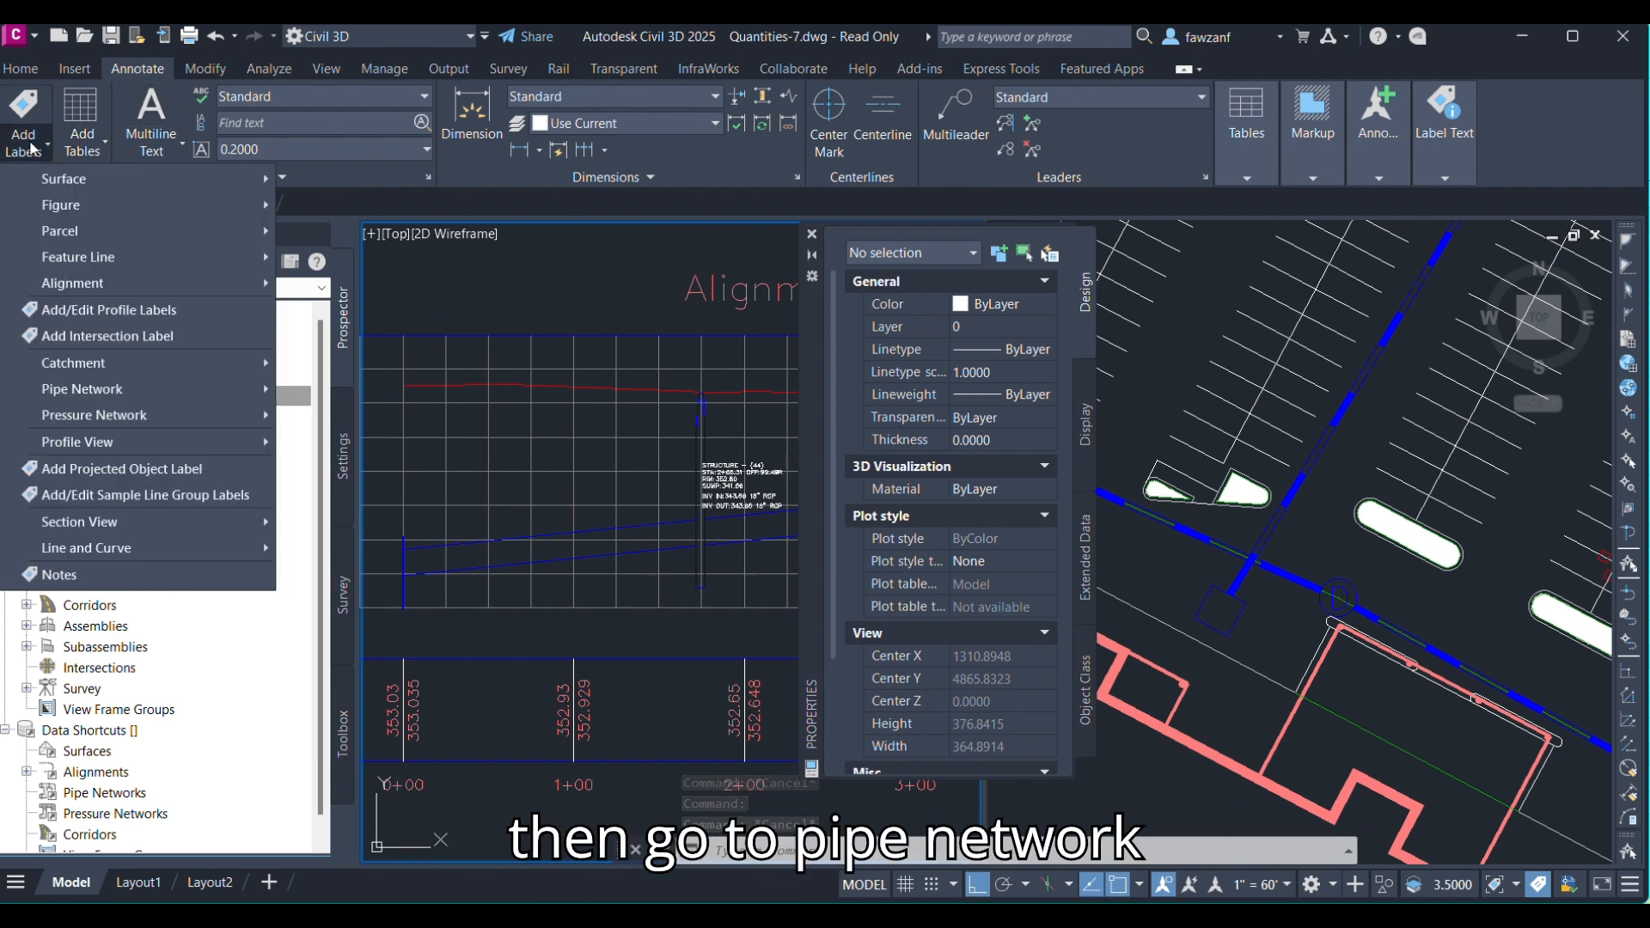
mouse_move(146, 393)
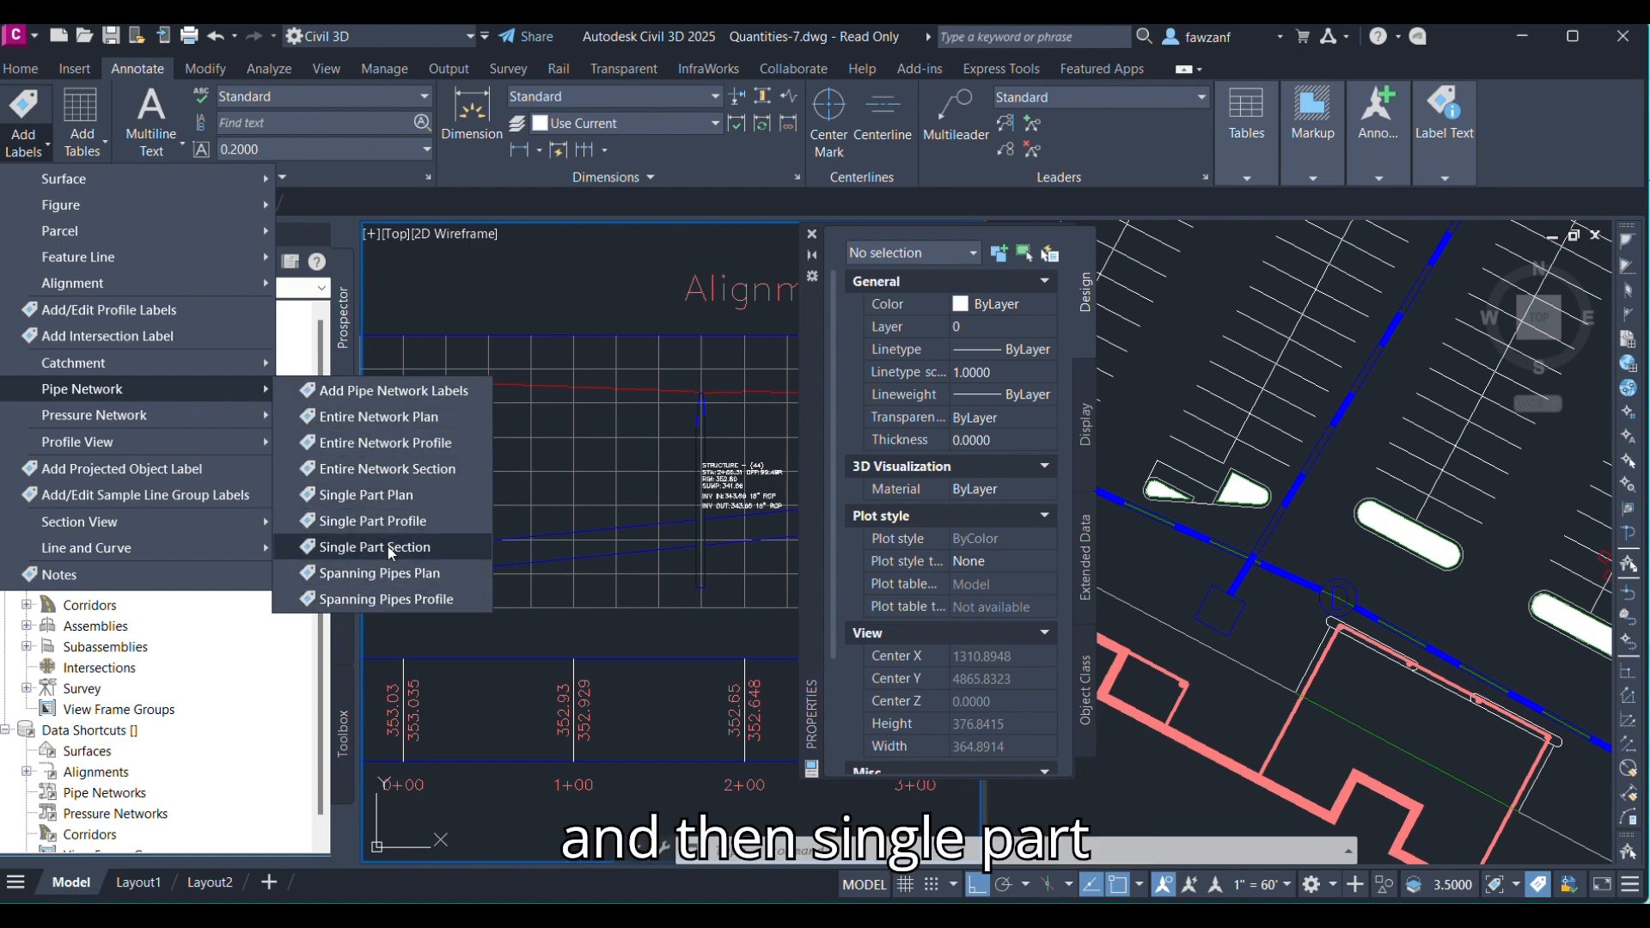
left_click(400, 524)
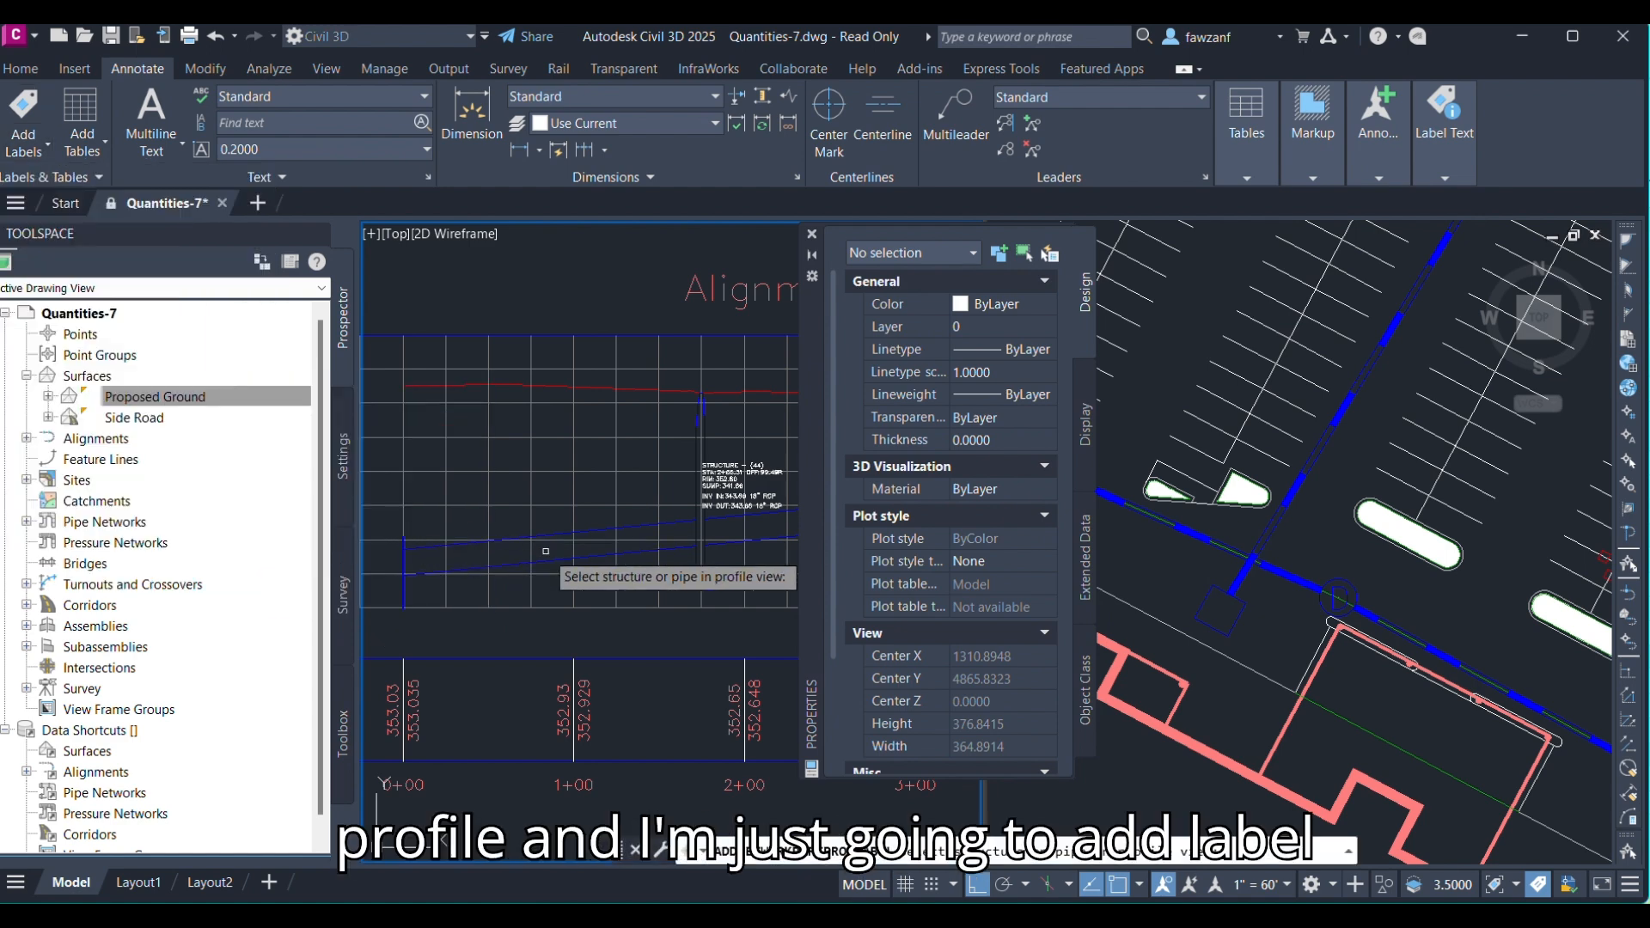
middle_click_drag(461, 571, 481, 563)
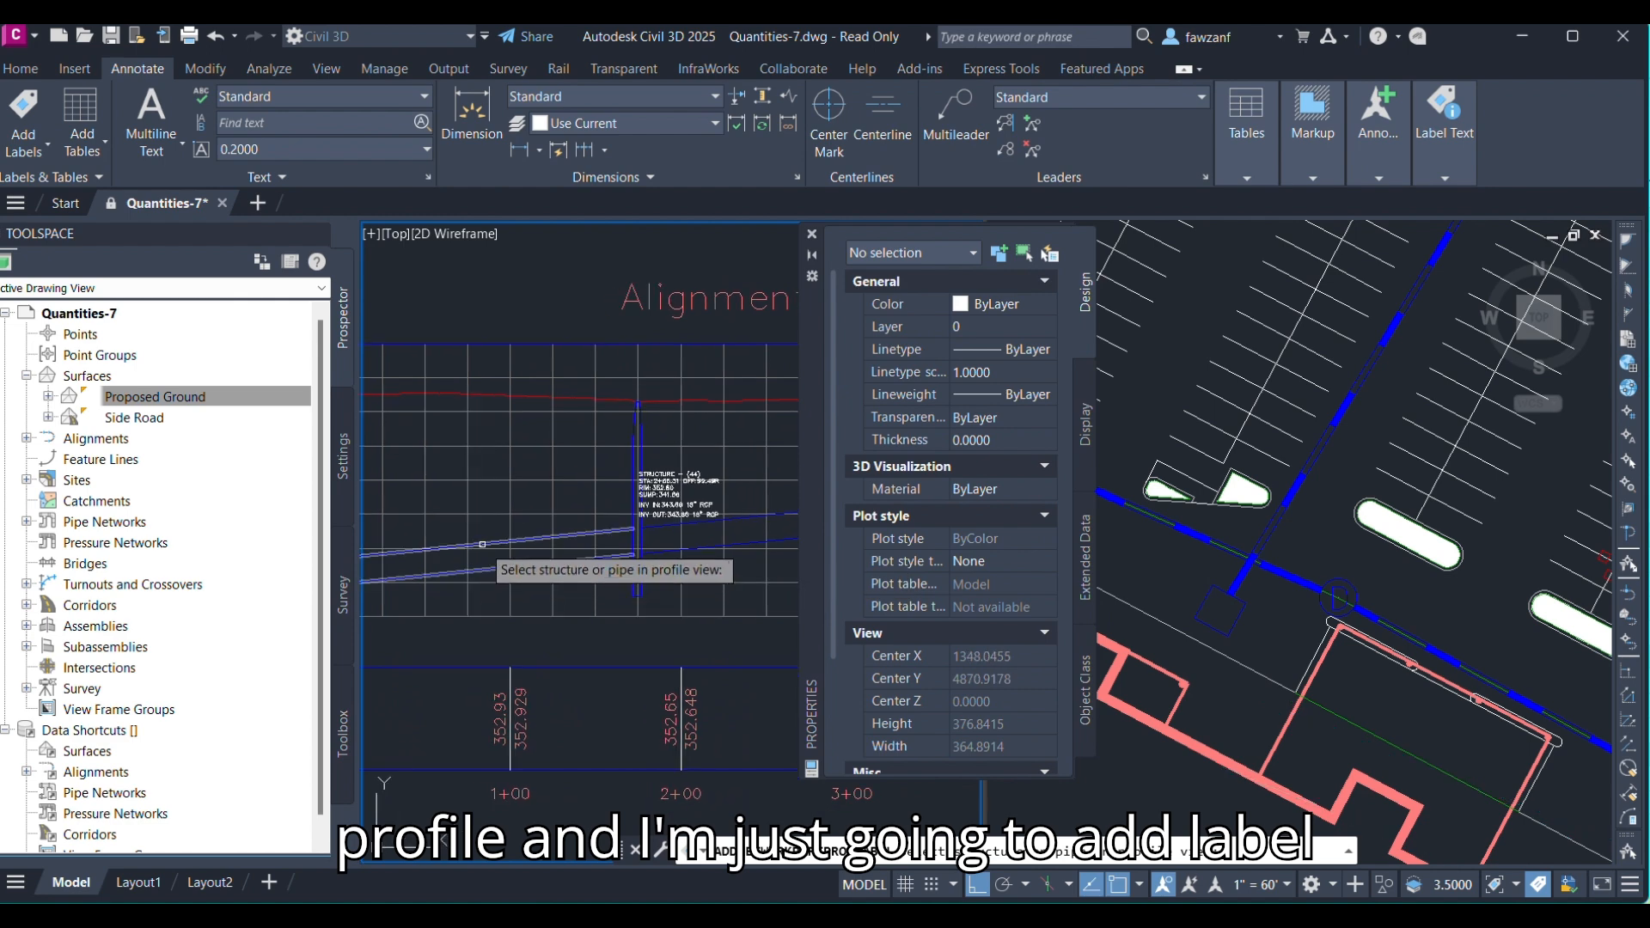
left_click(485, 543)
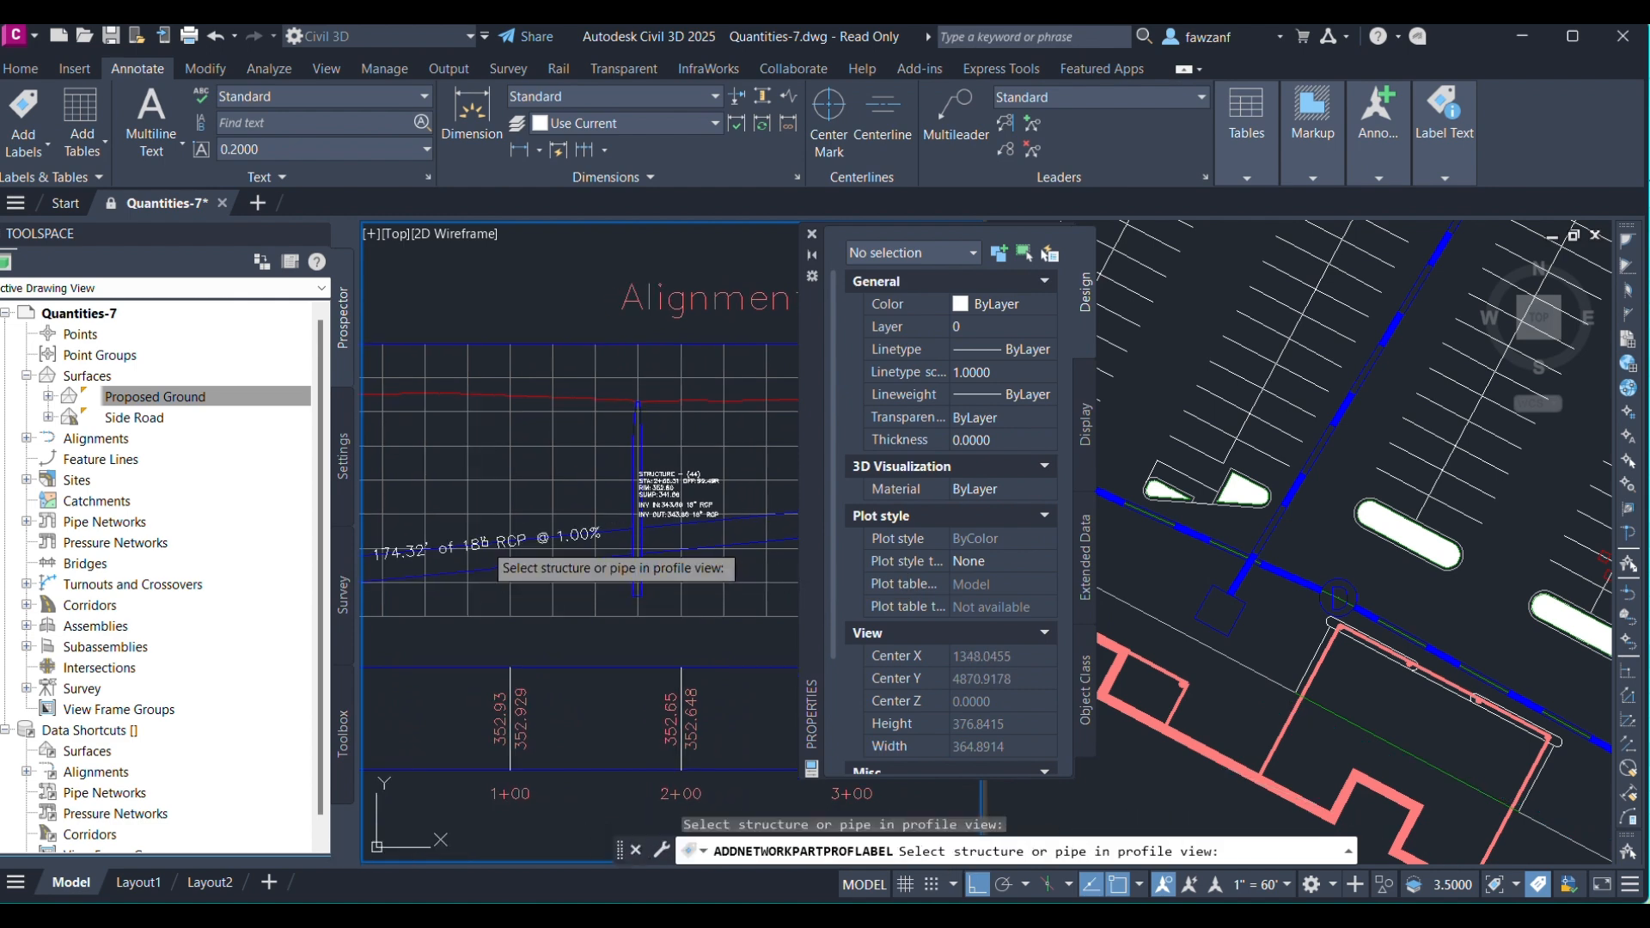
middle_click_drag(460, 524, 538, 551)
scroll(572, 544, "up", 3)
scroll(538, 551, "down", 3)
key("Escape")
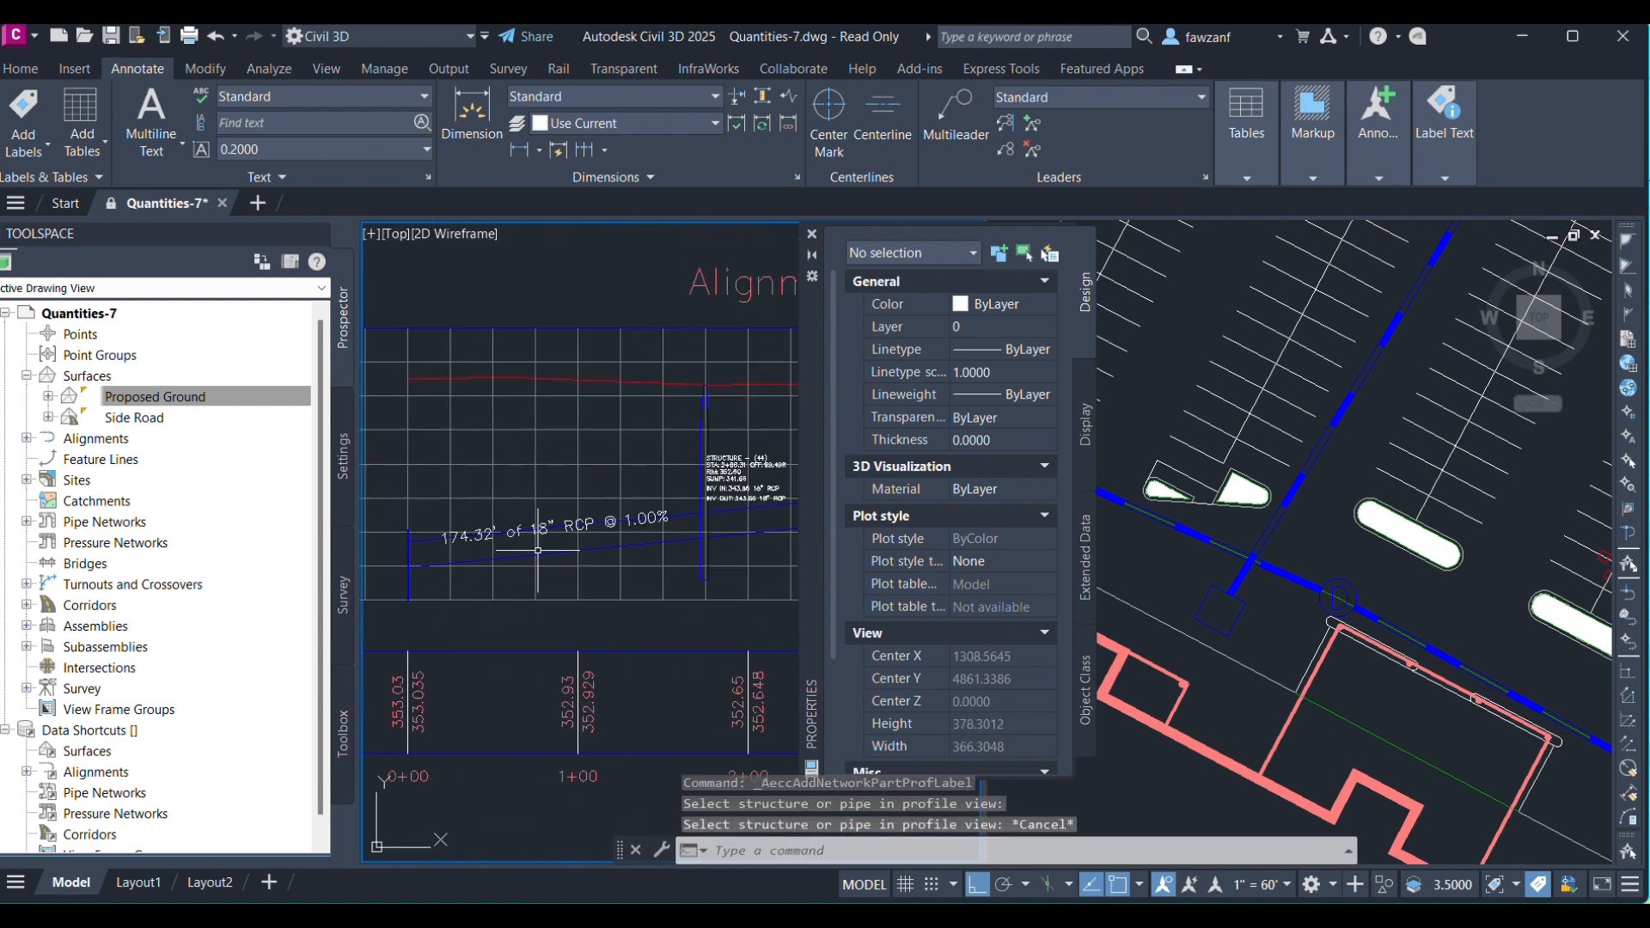
Open the pipe label's style and set the Pipe Text component's attachment to Middle center.
scroll(525, 544, "up", 2)
scroll(524, 544, "down", 2)
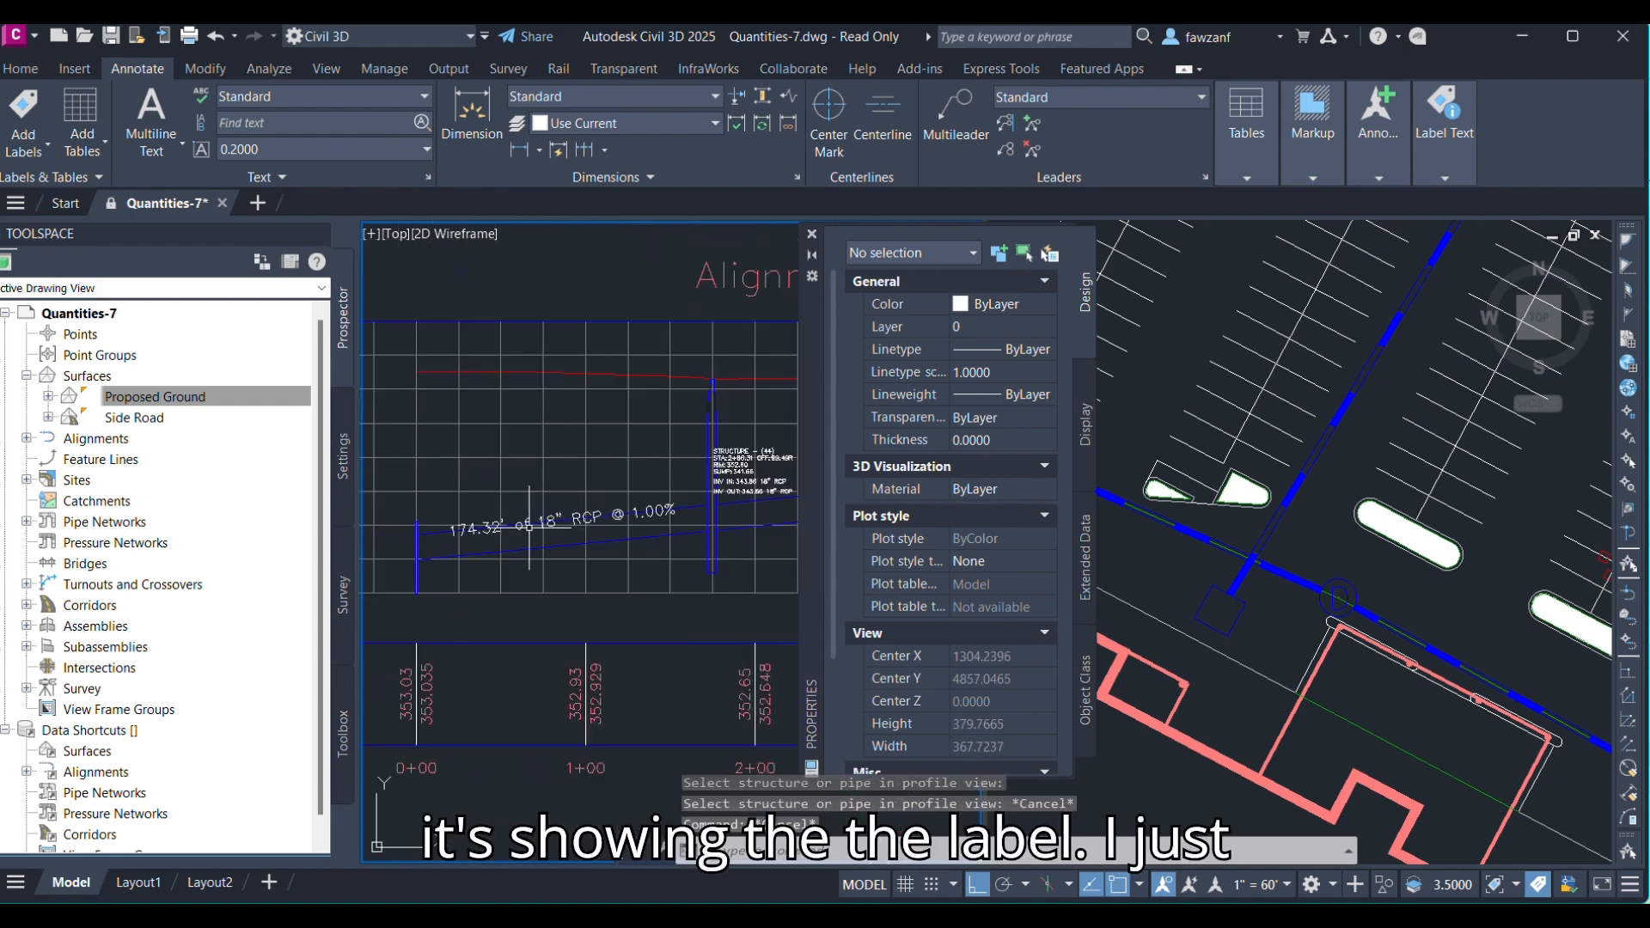
scroll(523, 530, "up", 2)
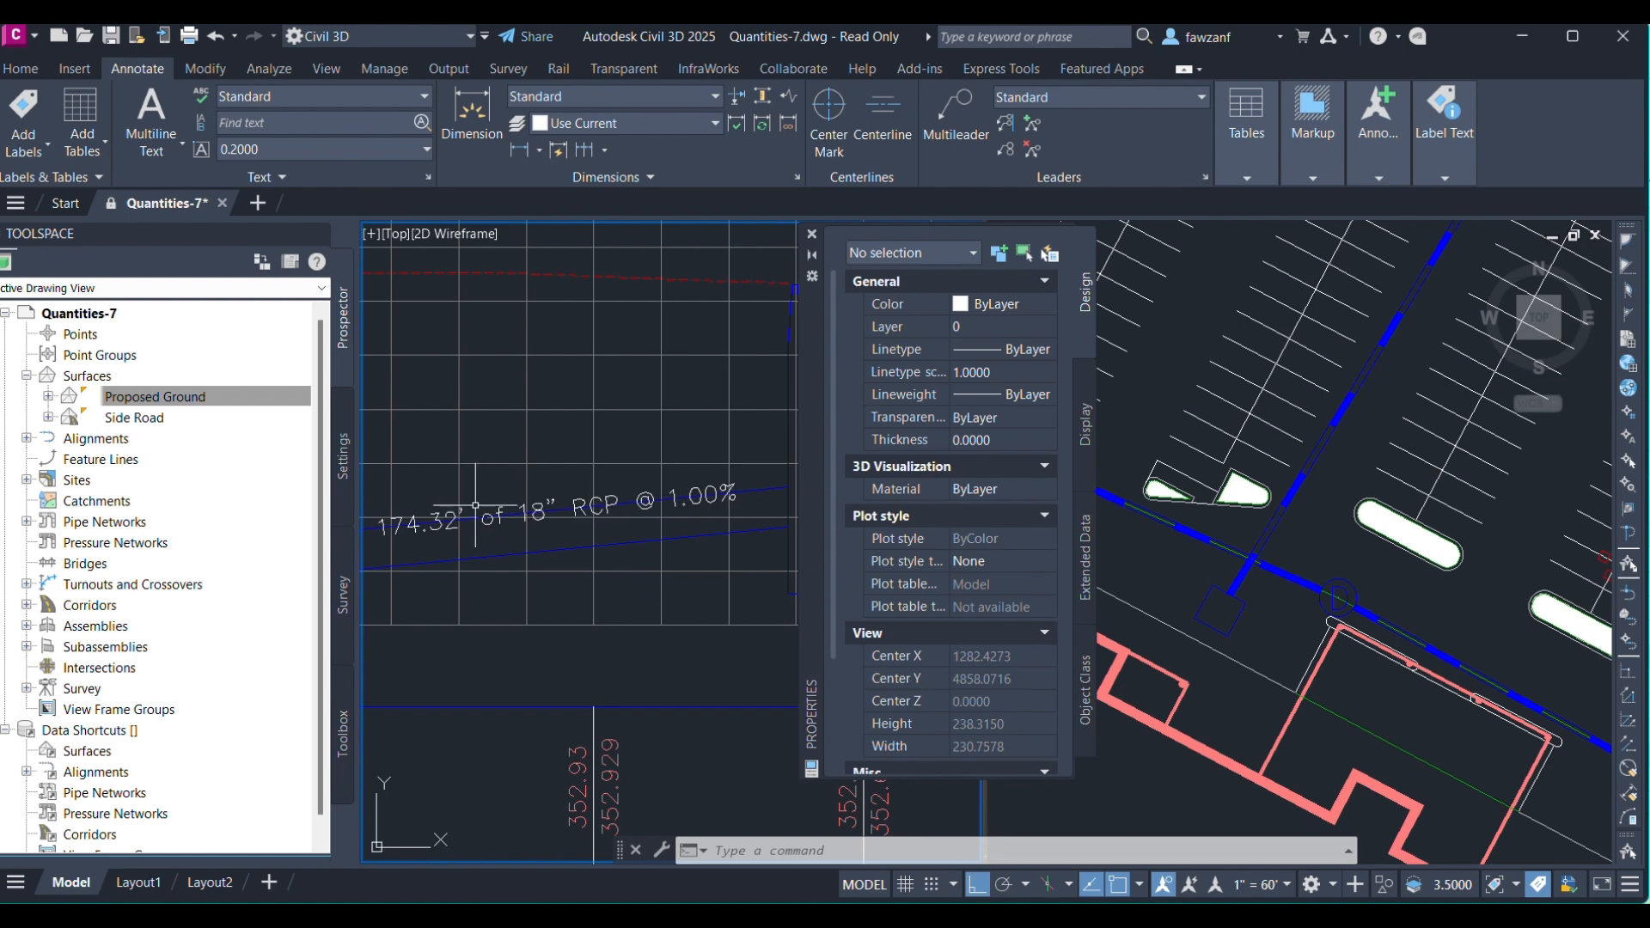
middle_click_drag(475, 519, 509, 492)
middle_click_drag(612, 489, 511, 503)
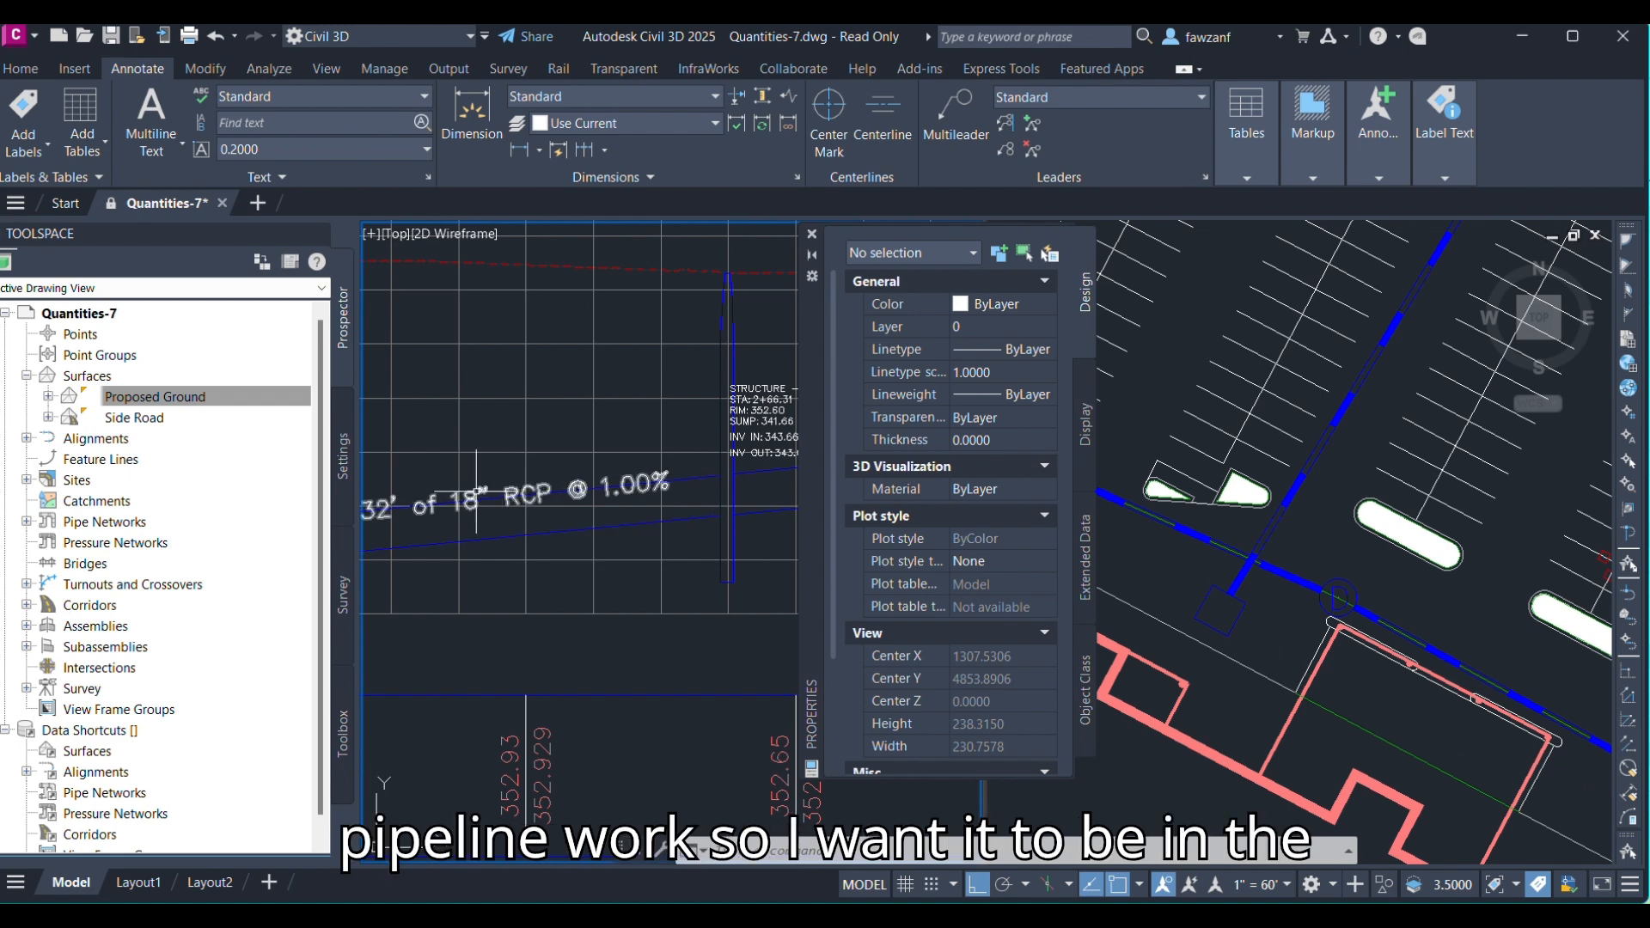
left_click(438, 512)
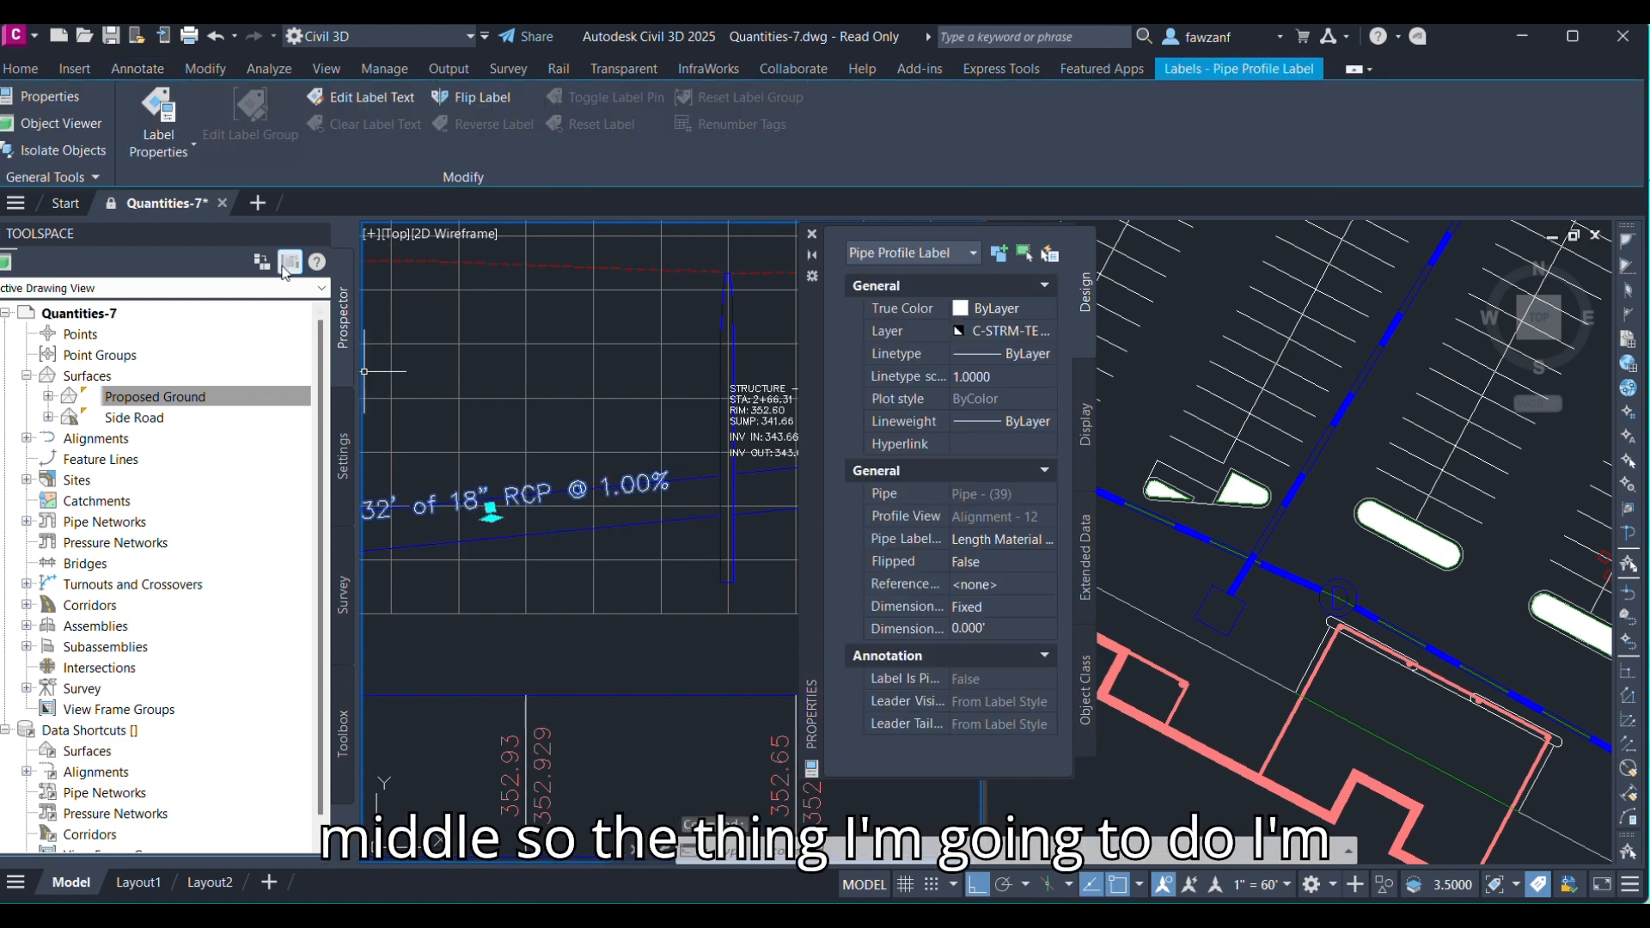
right_click(536, 489)
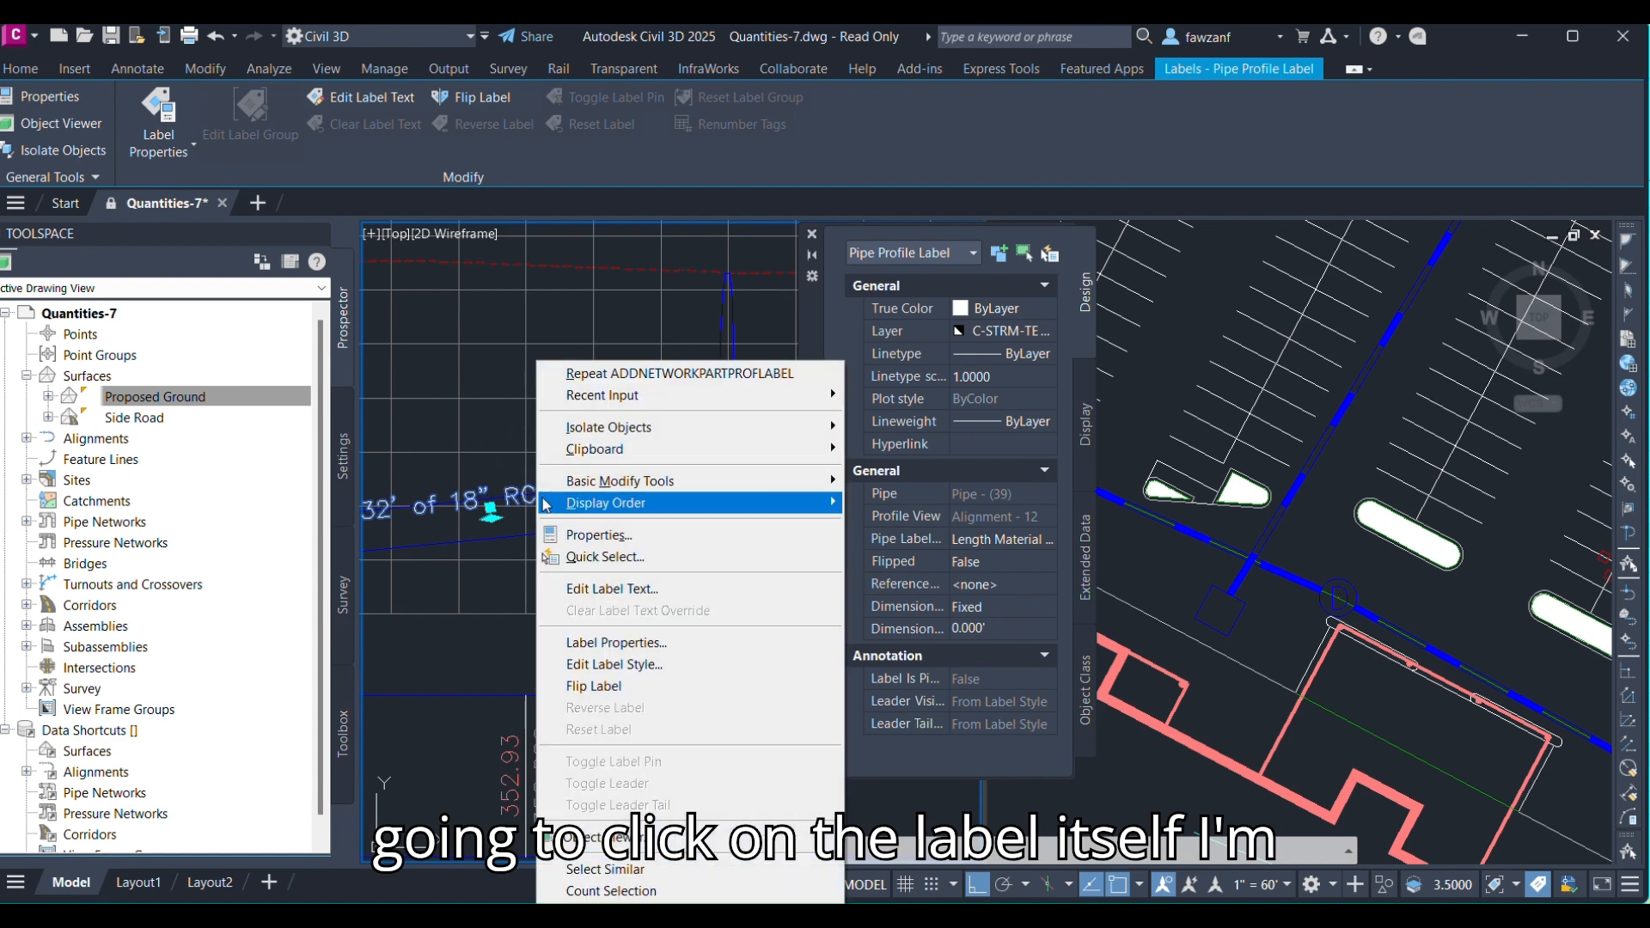
left_click(631, 666)
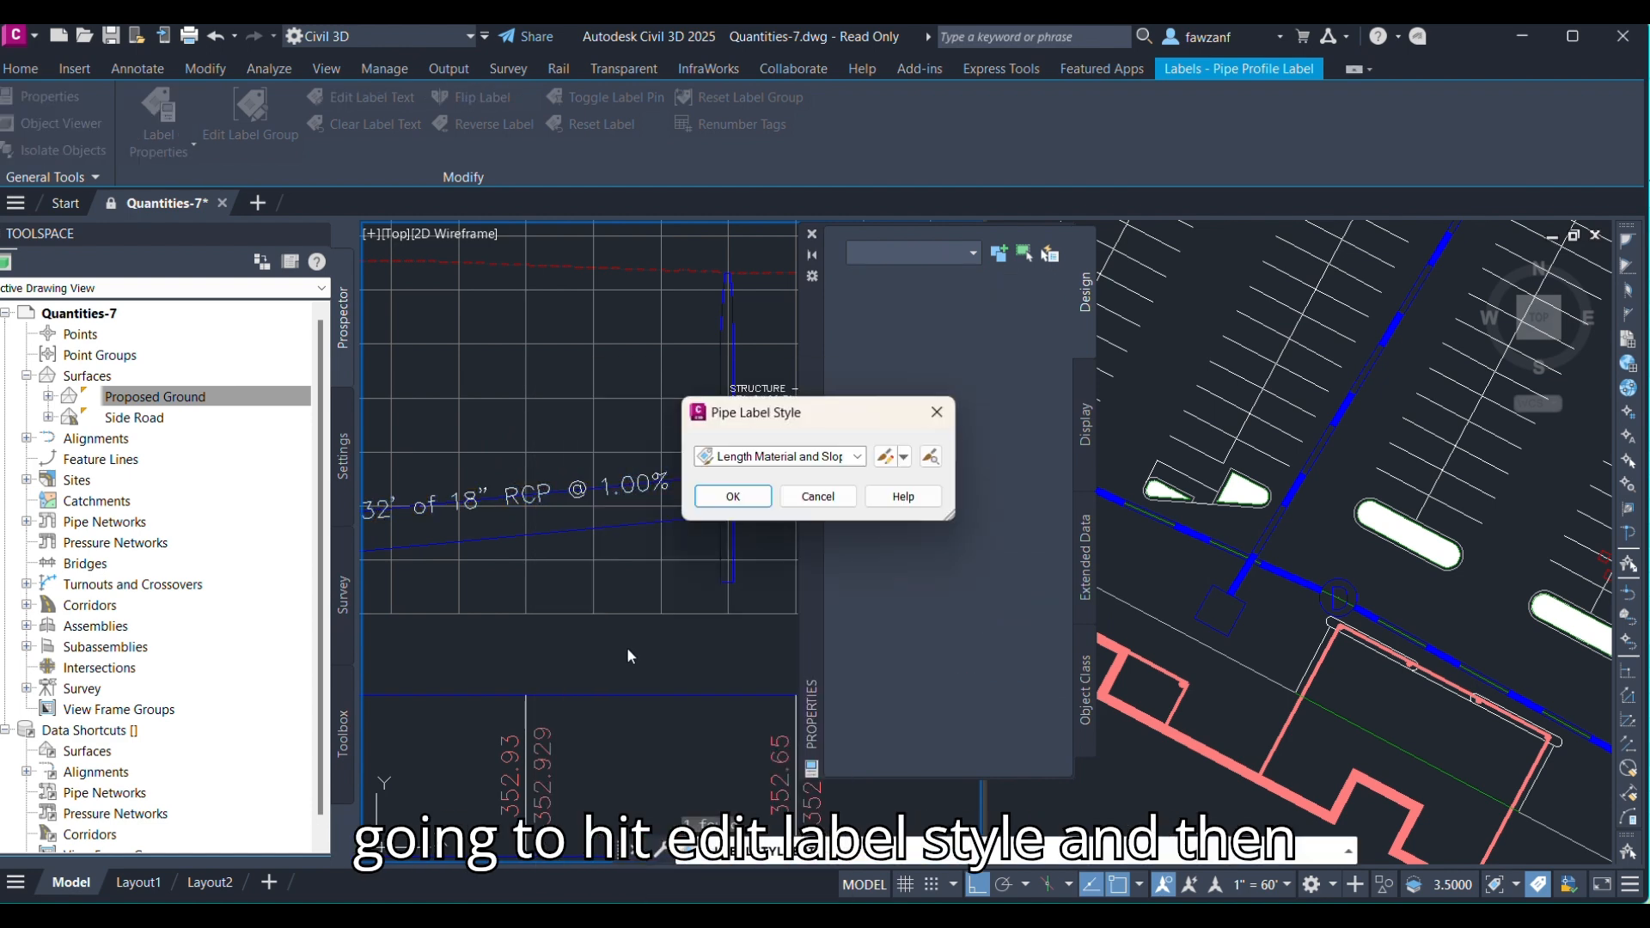
left_click(885, 456)
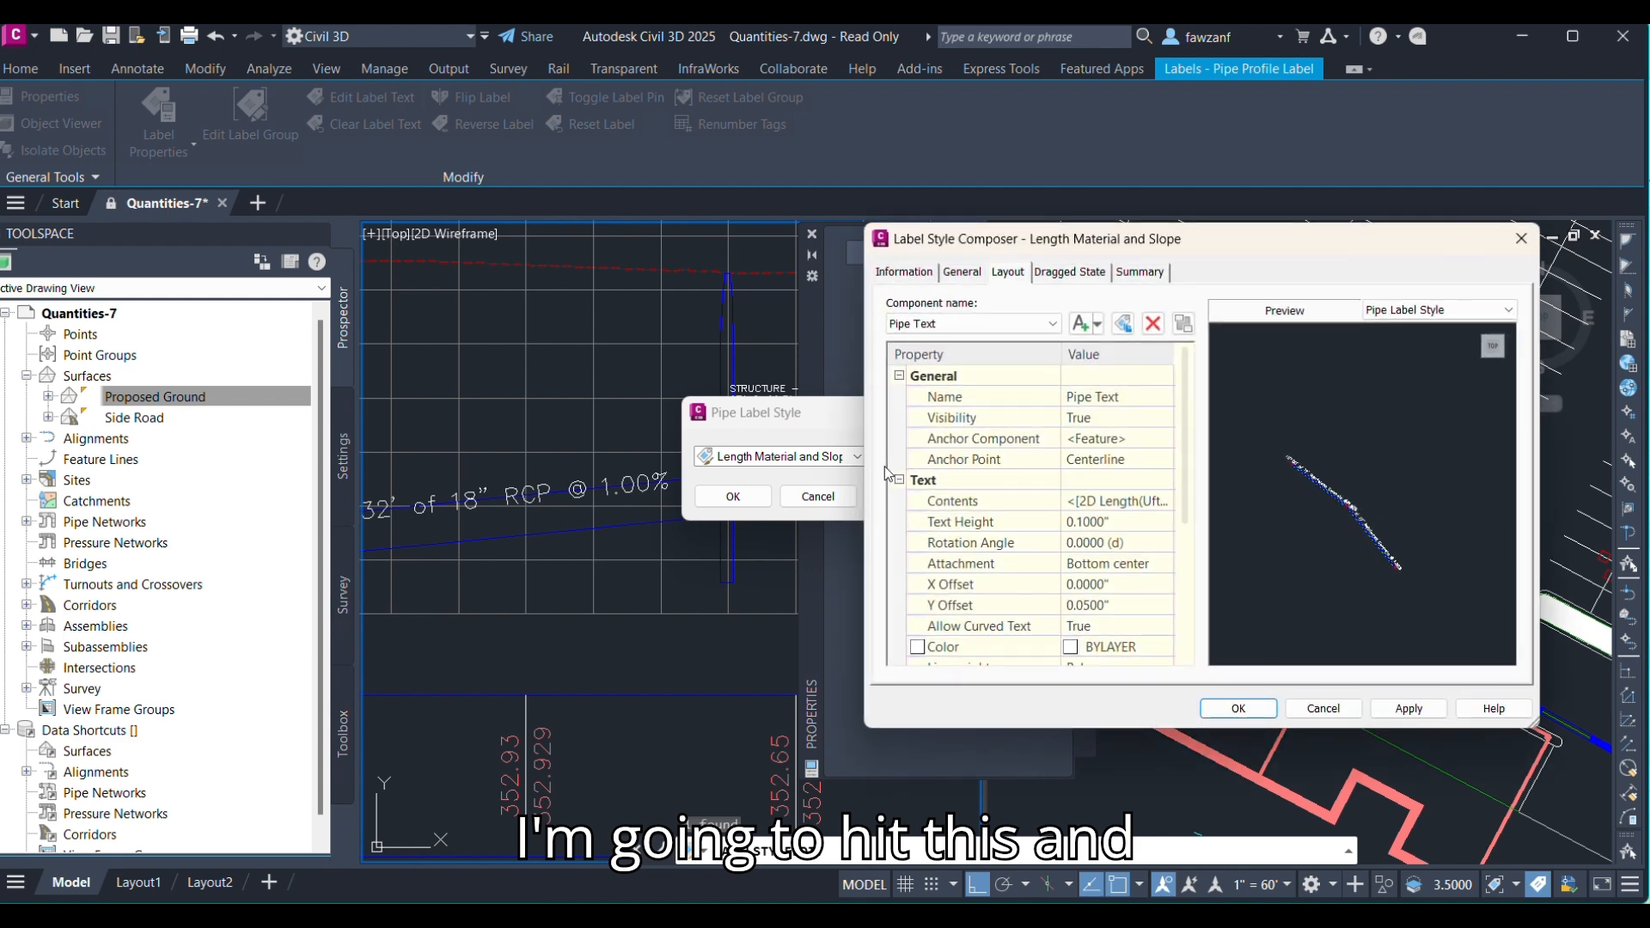
left_click(932, 326)
left_click(946, 343)
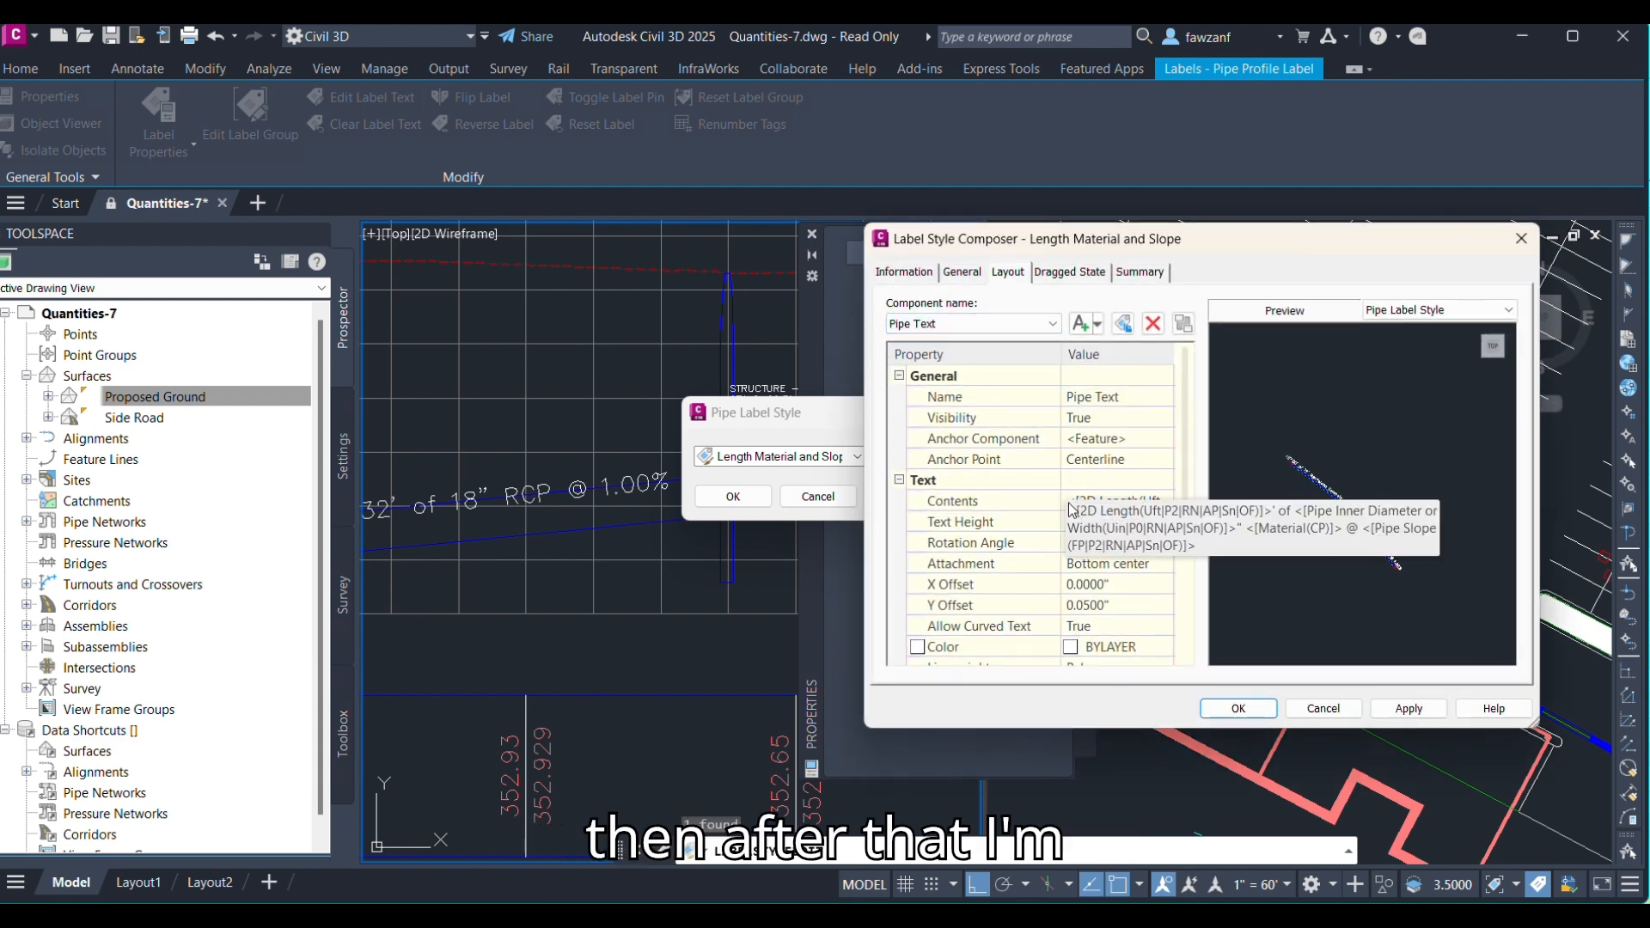
scroll(1052, 506, "down", 1)
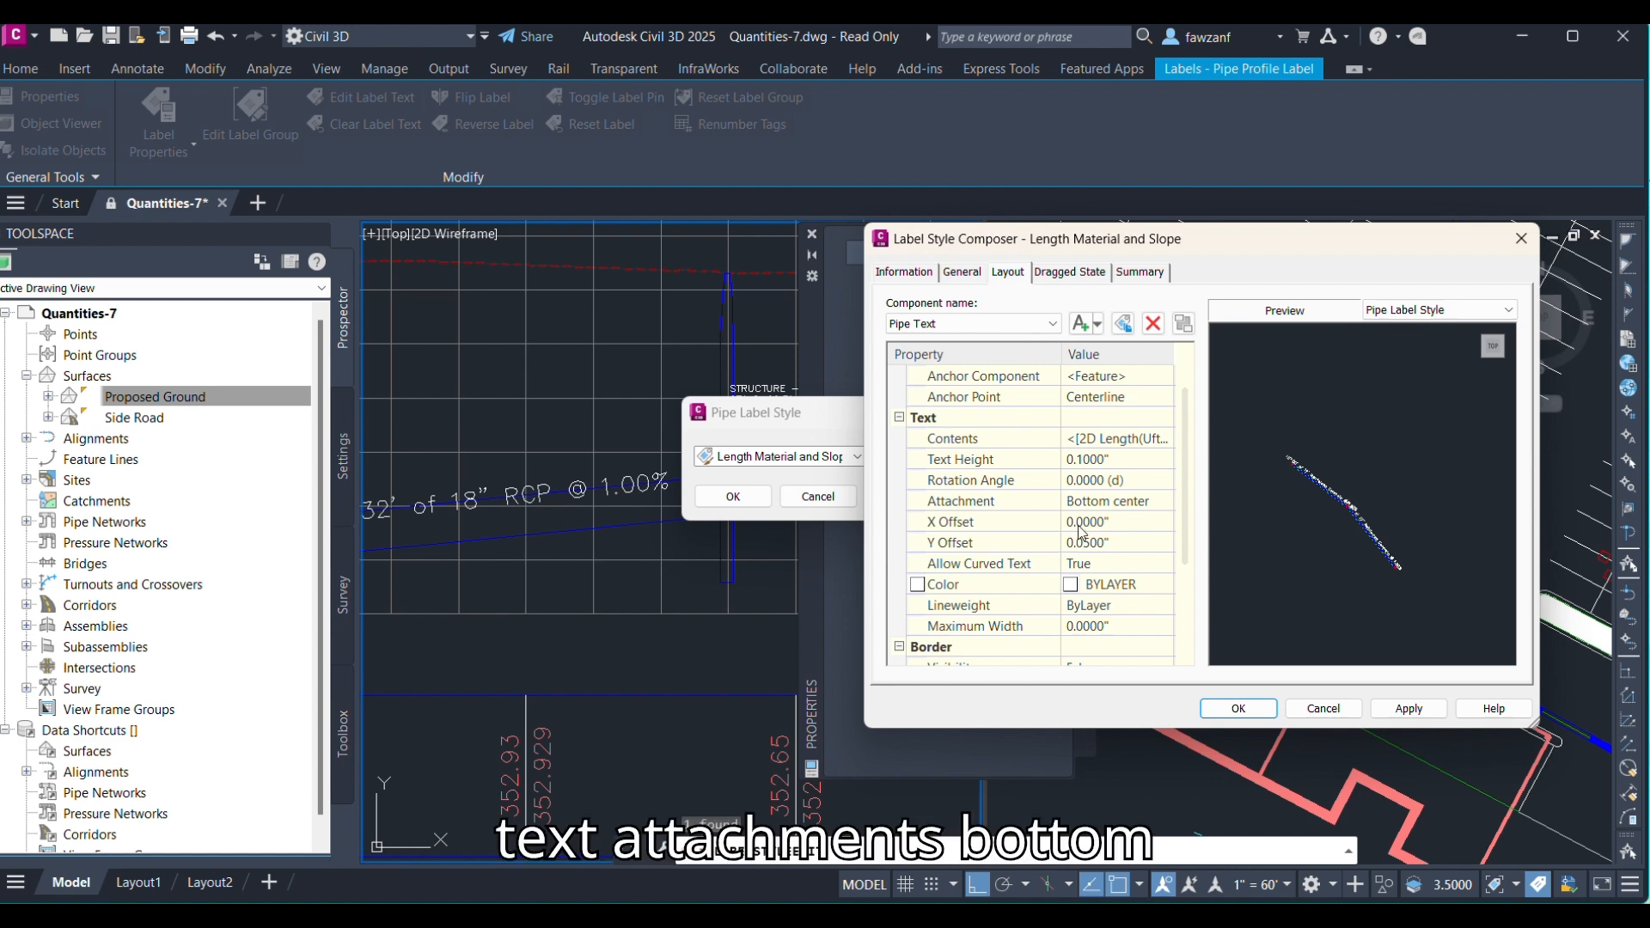
left_click(1090, 501)
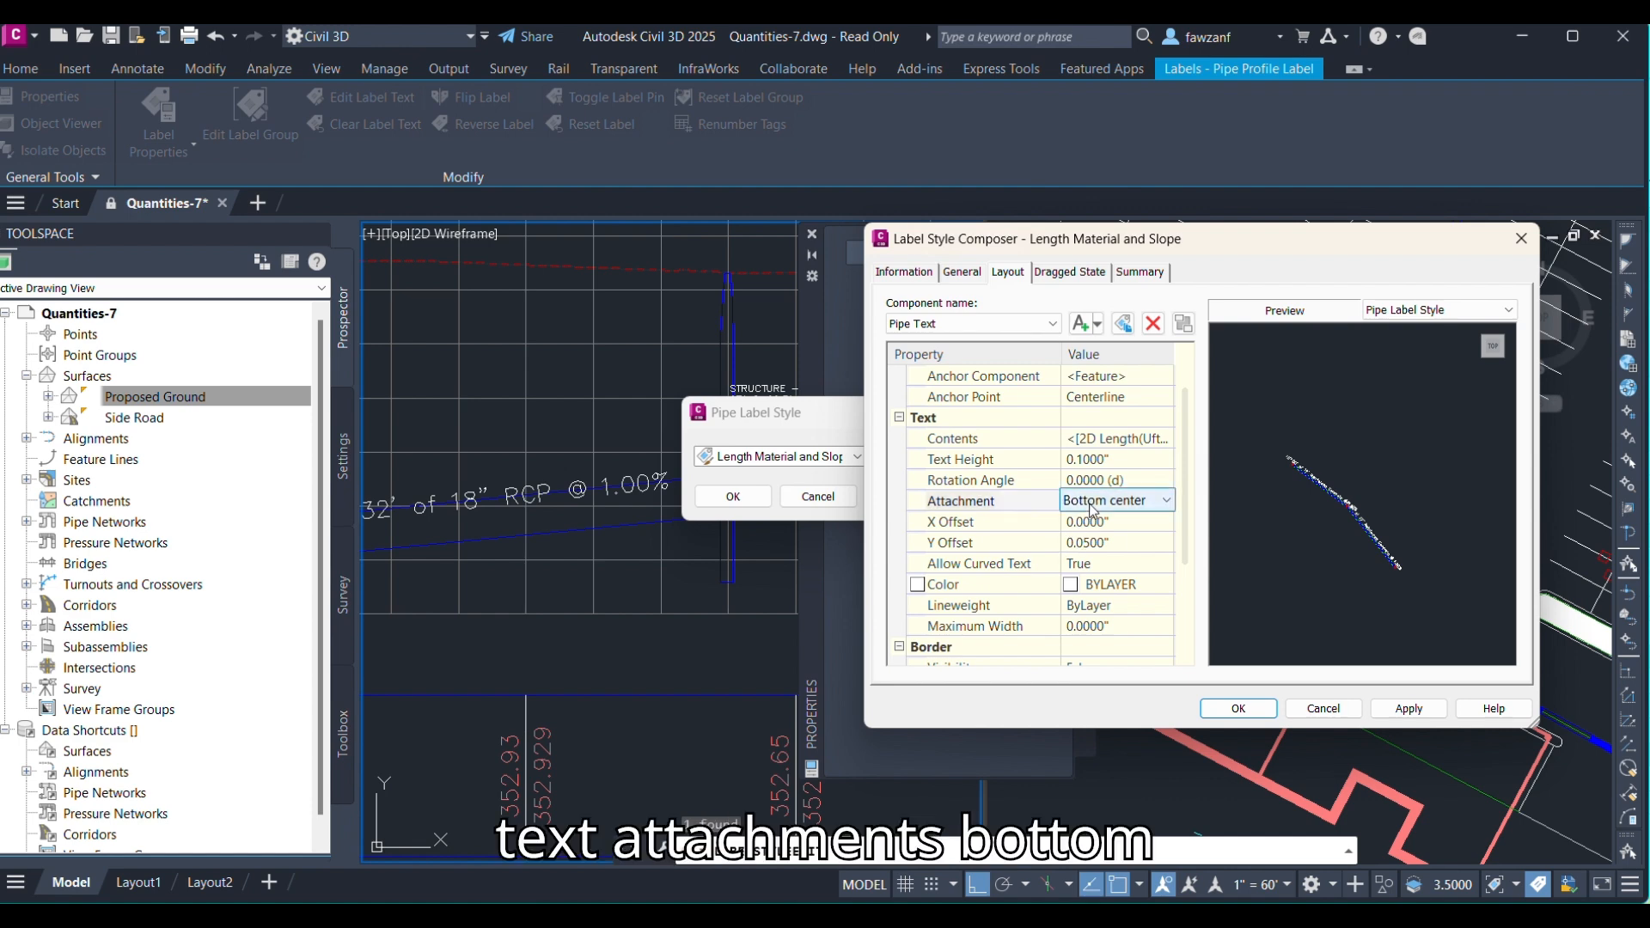
left_click(1091, 505)
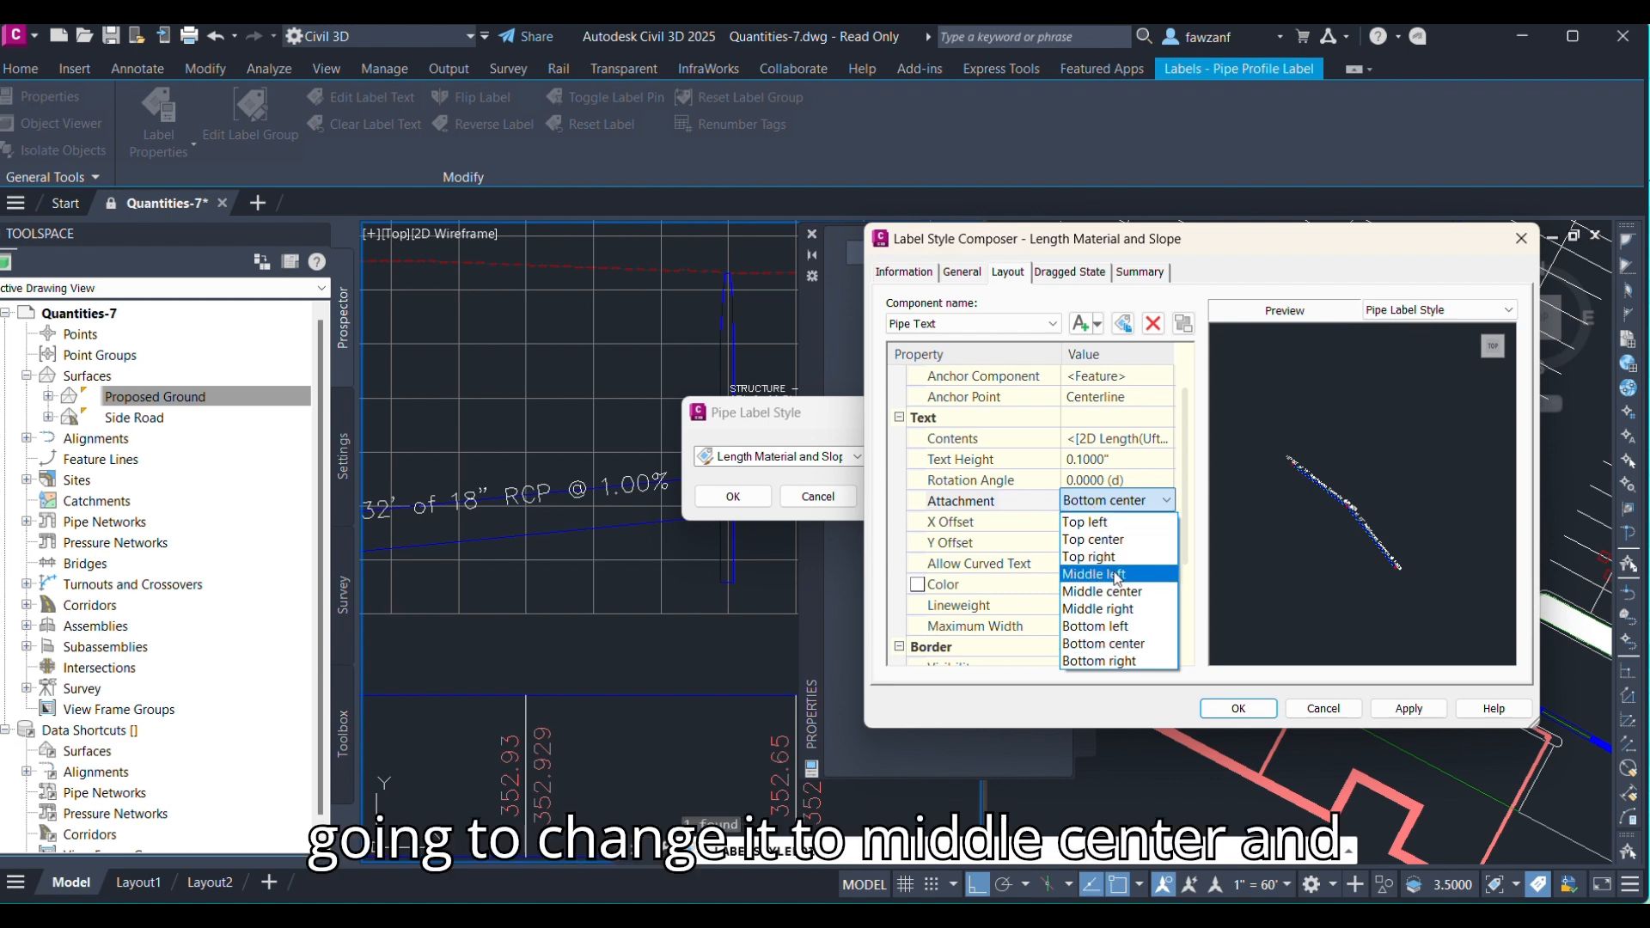
left_click(1121, 592)
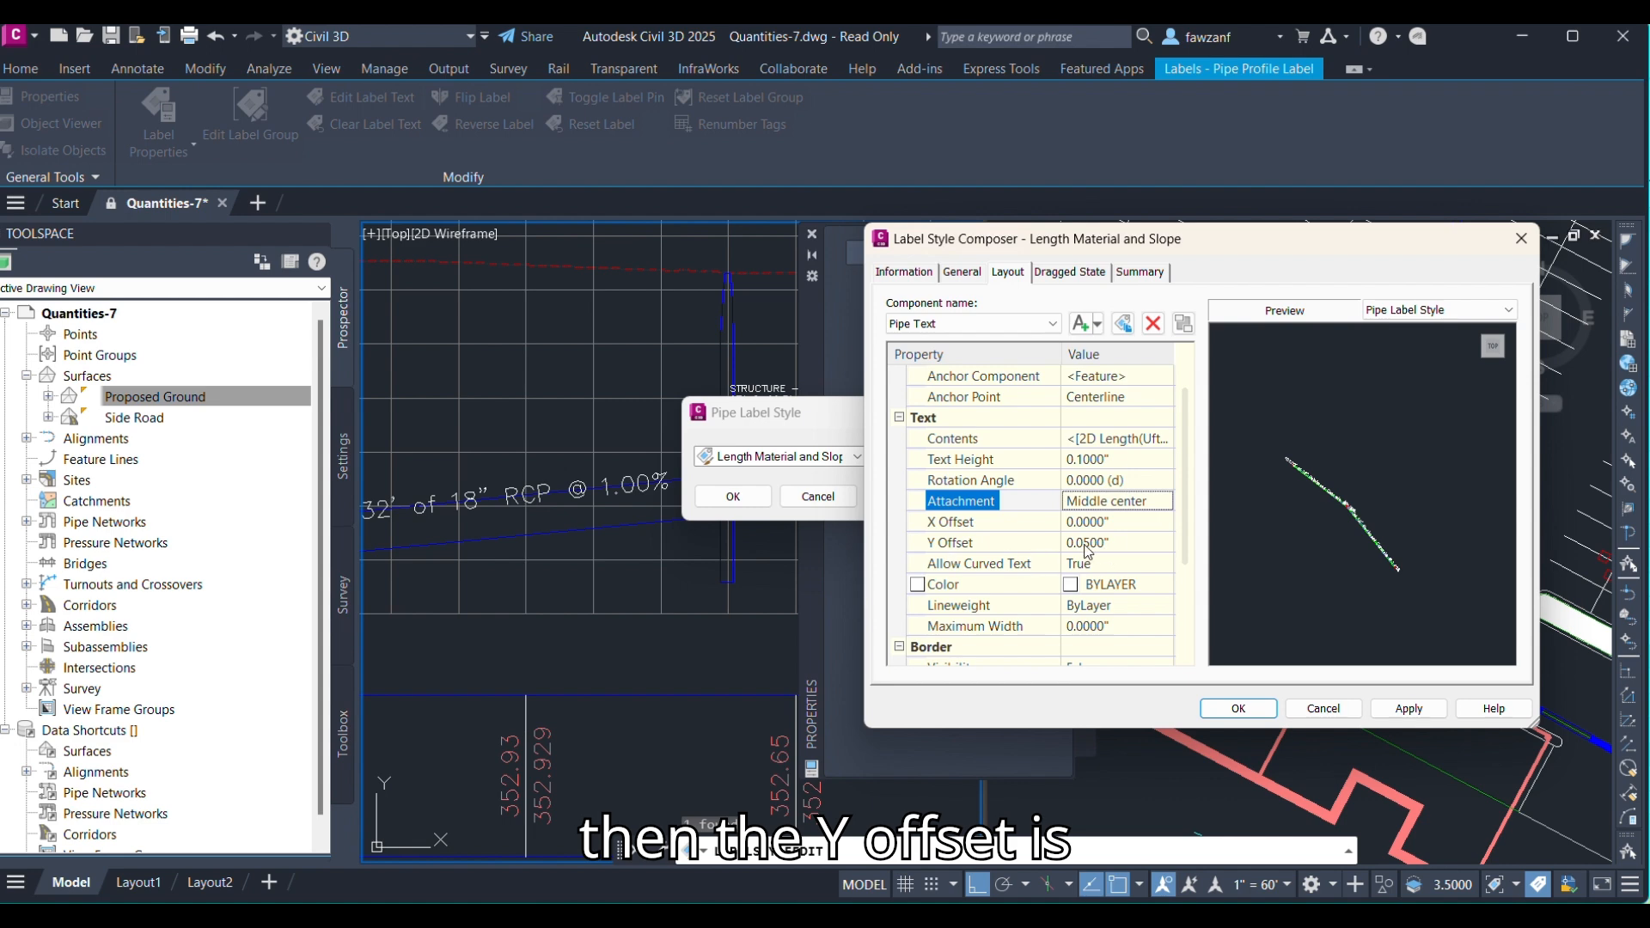
Set the Pipe Text Y offset to 0, then apply and close the label style dialogs.
left_click(1084, 544)
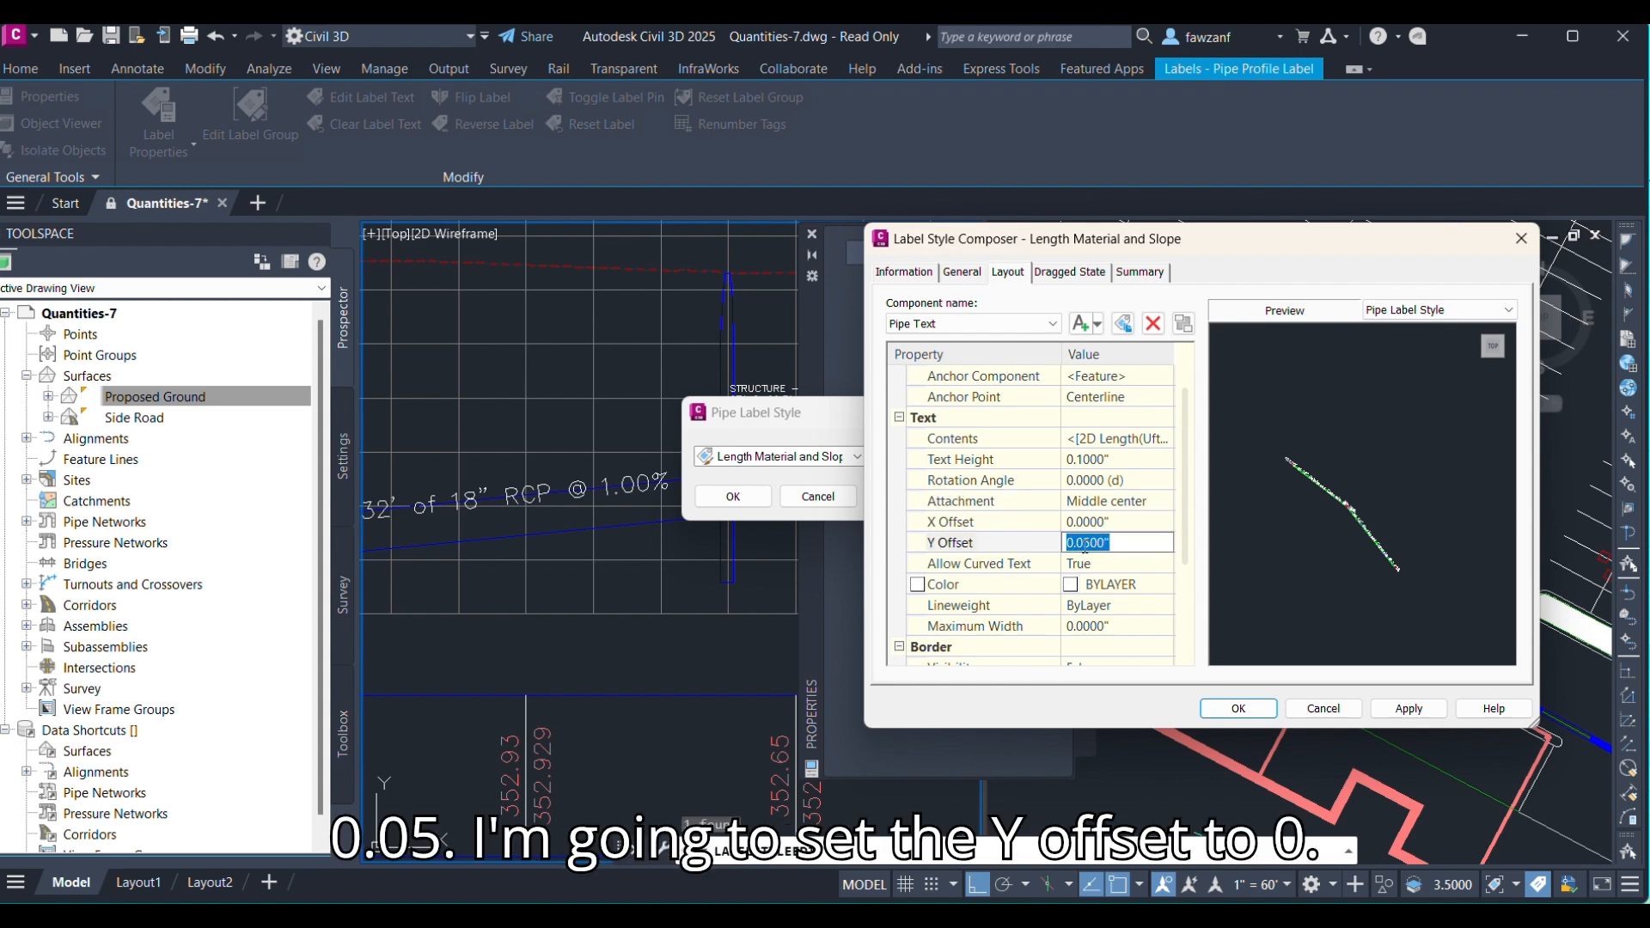
type("0")
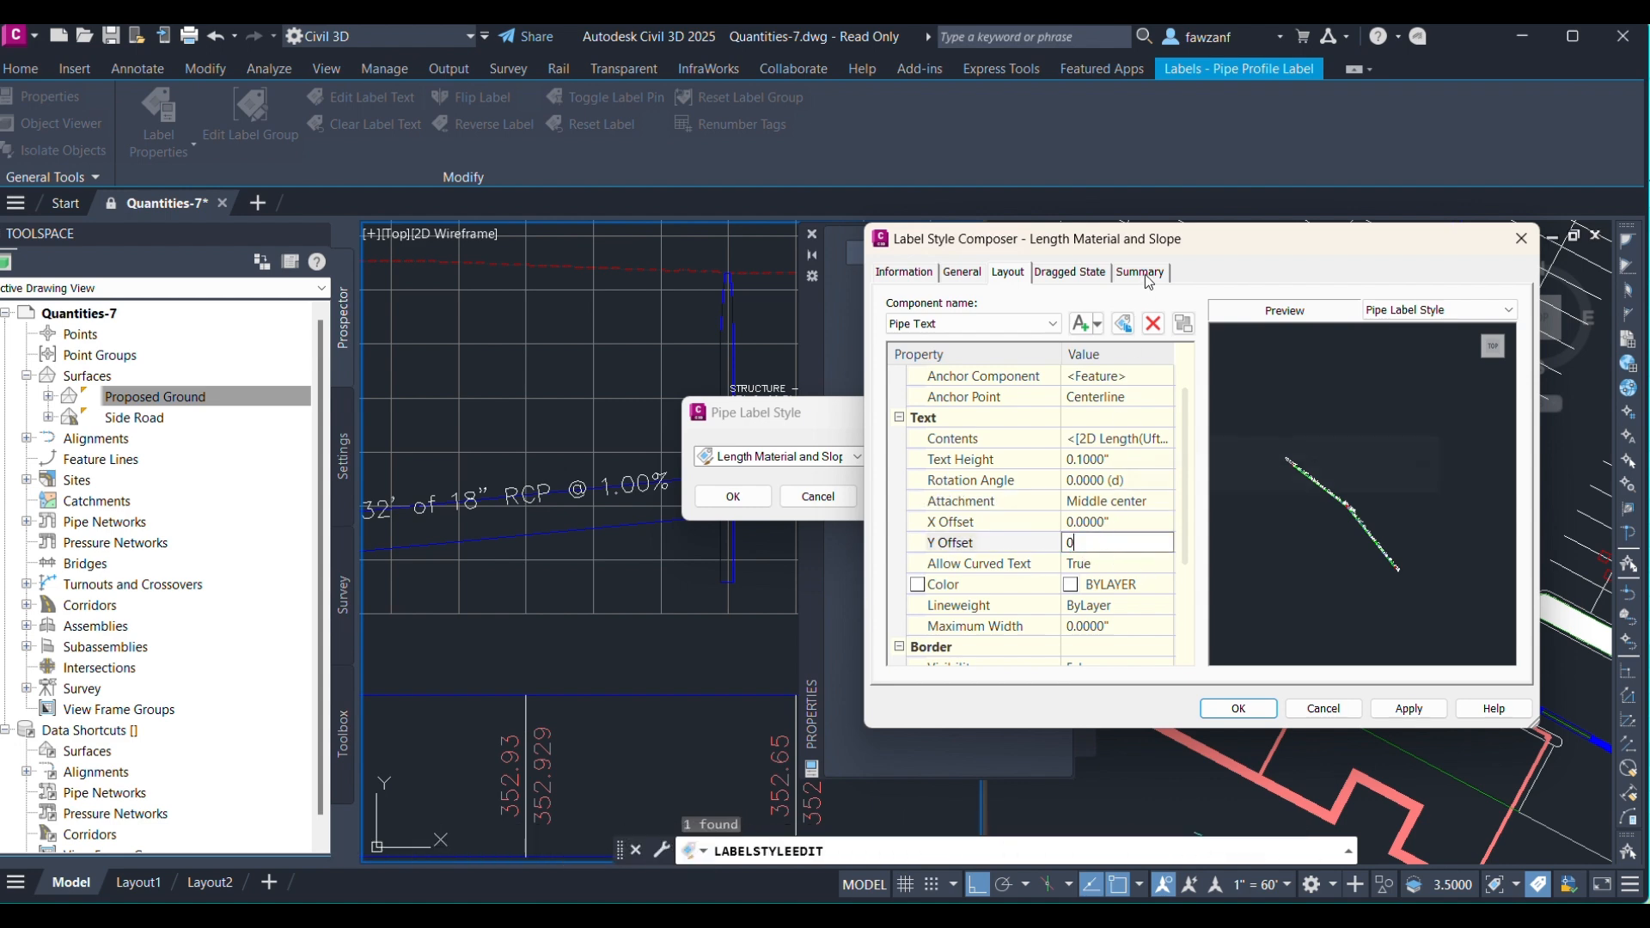
left_click(1408, 708)
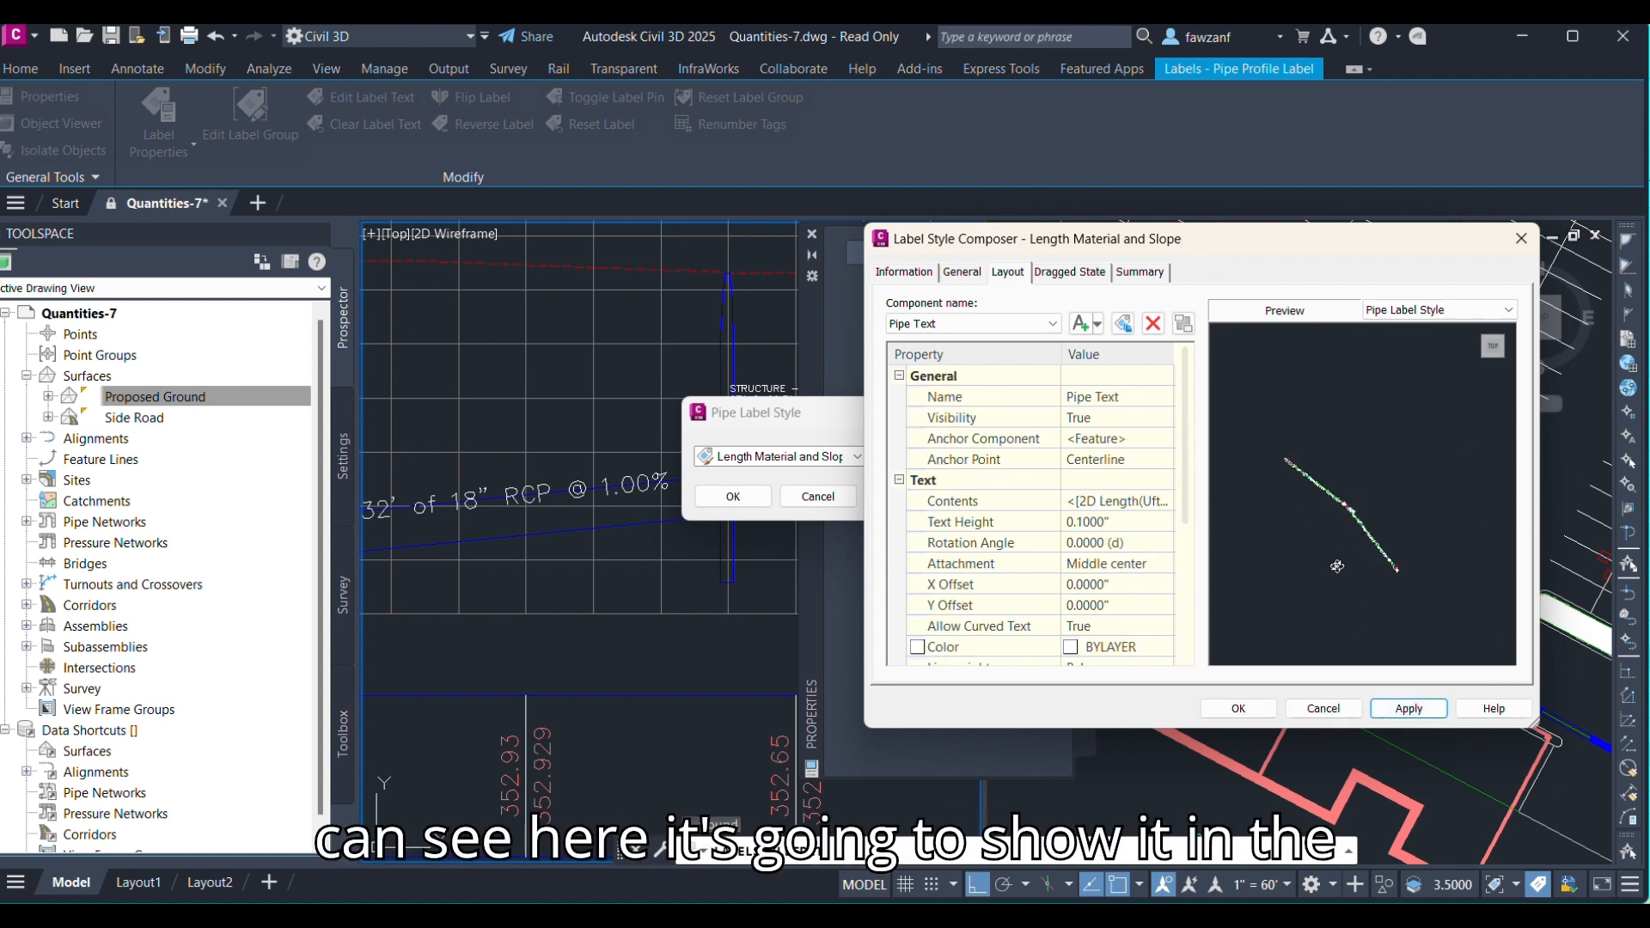
left_click(1238, 708)
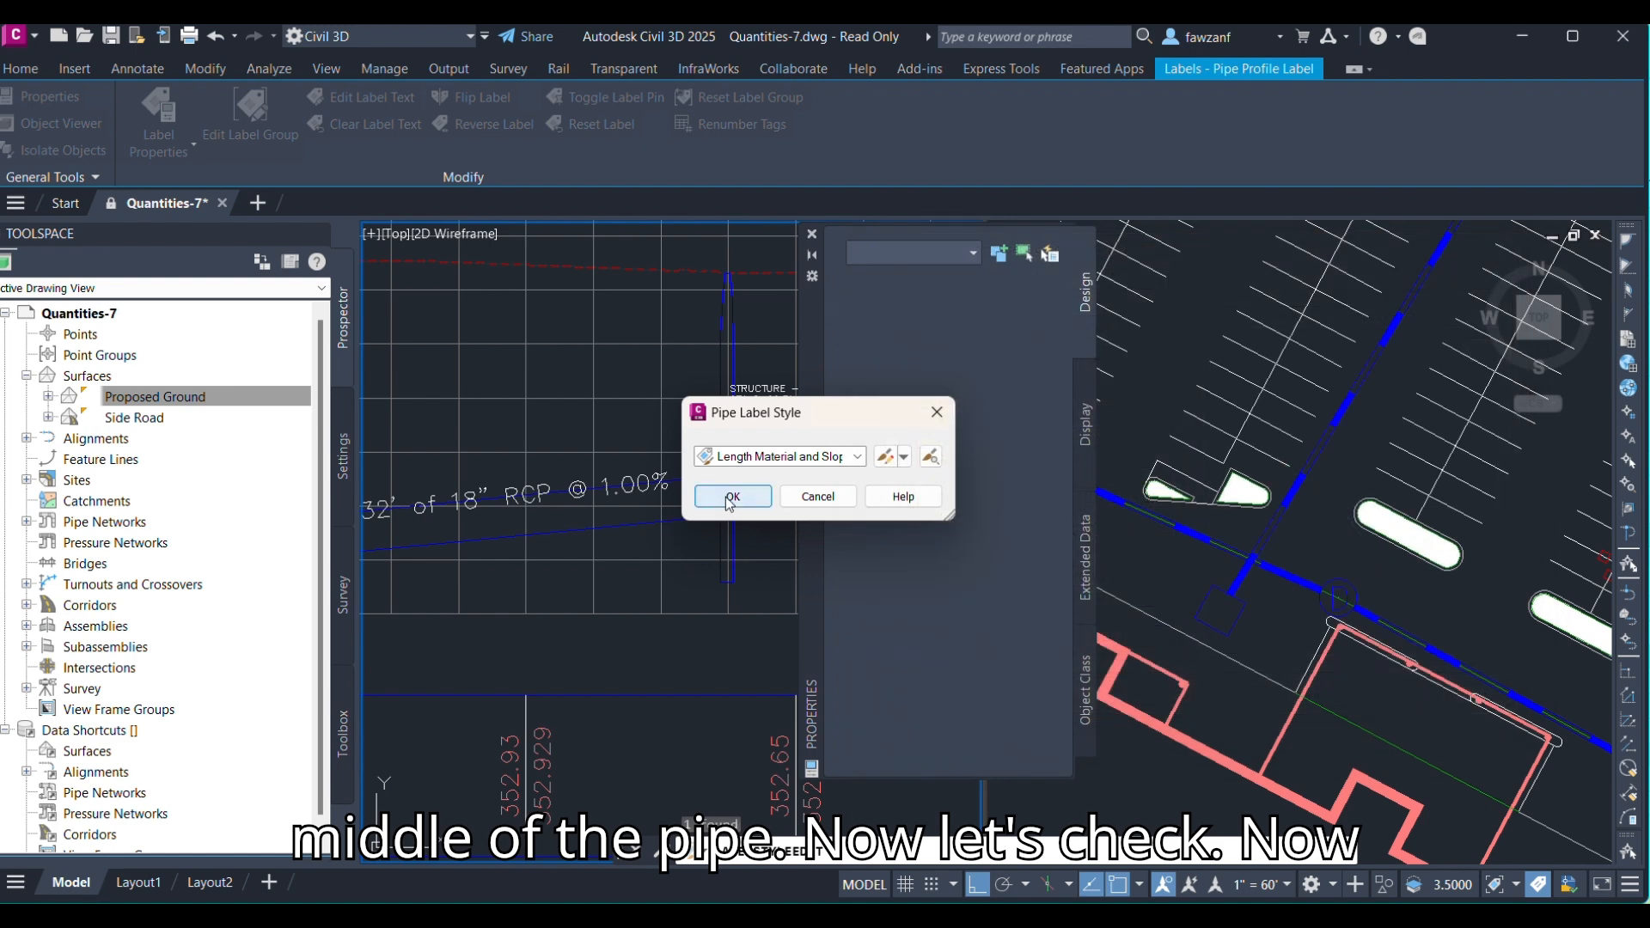
left_click(731, 496)
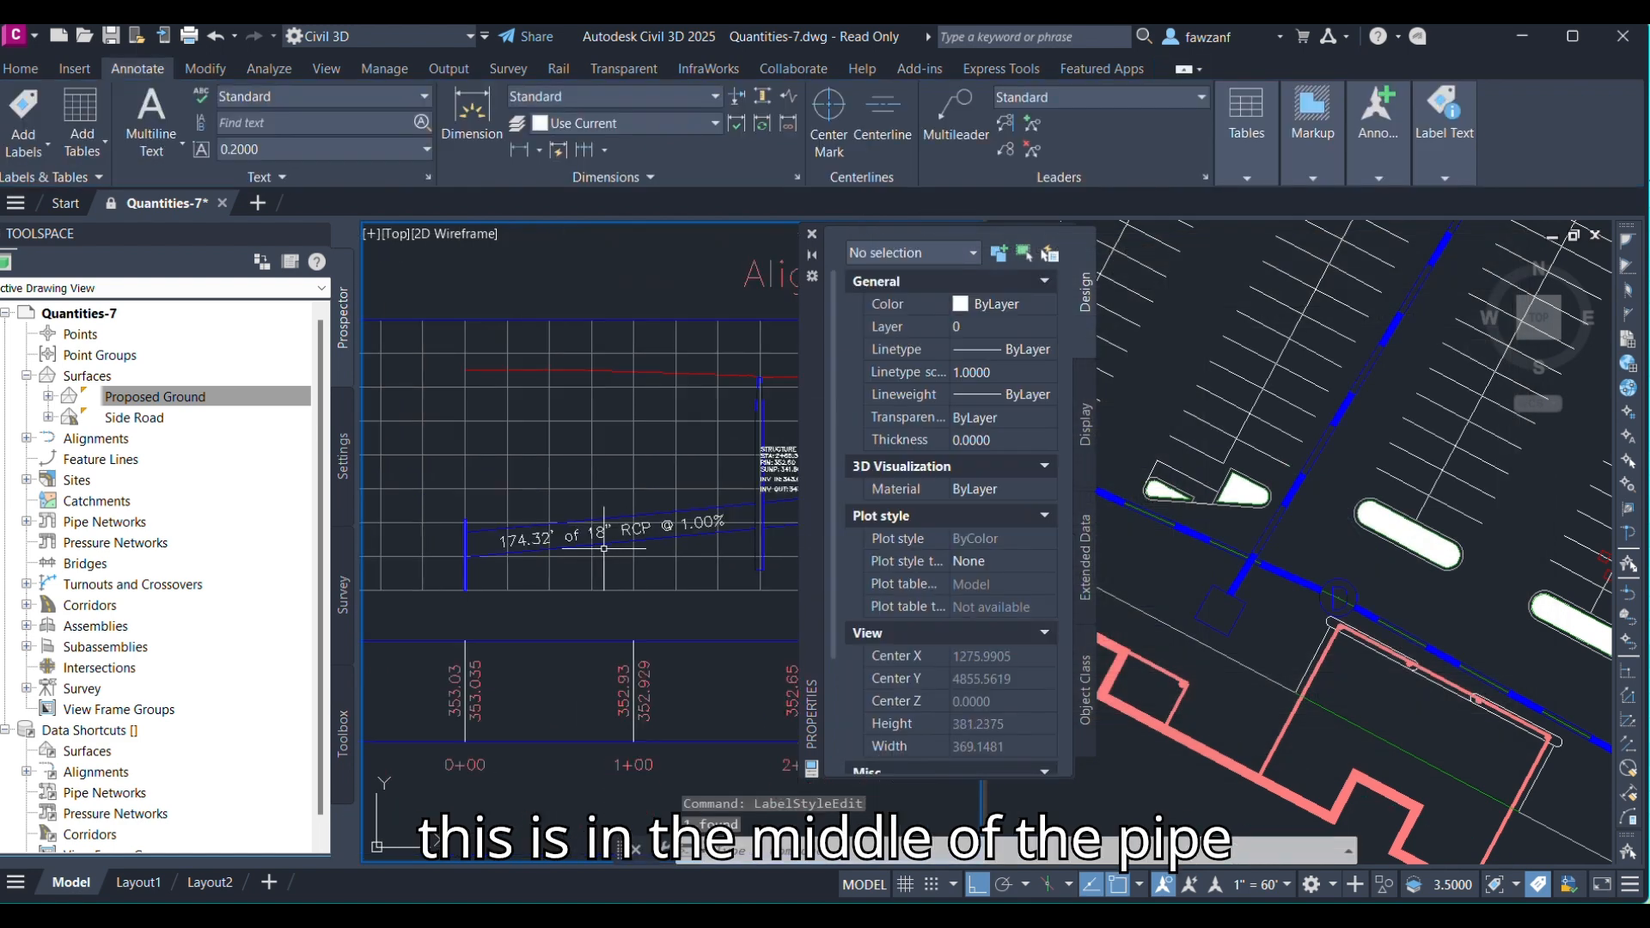
Examine the repositioned pipe label along the pipe in the profile view.
middle_click_drag(604, 548, 525, 535)
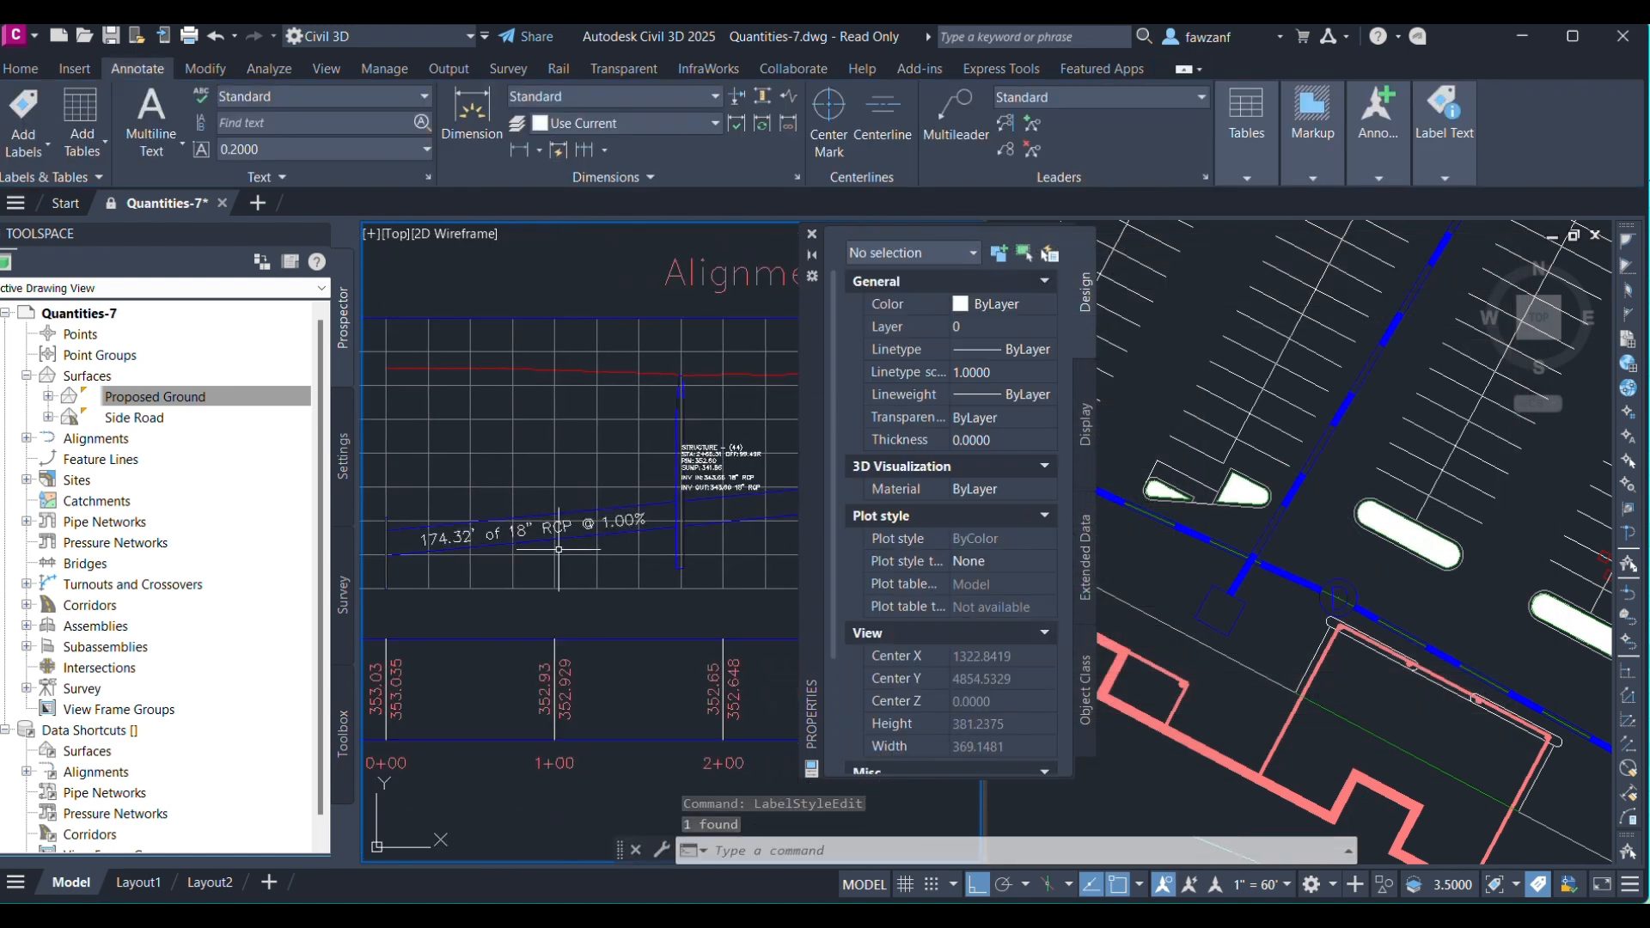
scroll(523, 538, "down", 5)
middle_click_drag(664, 570, 554, 518)
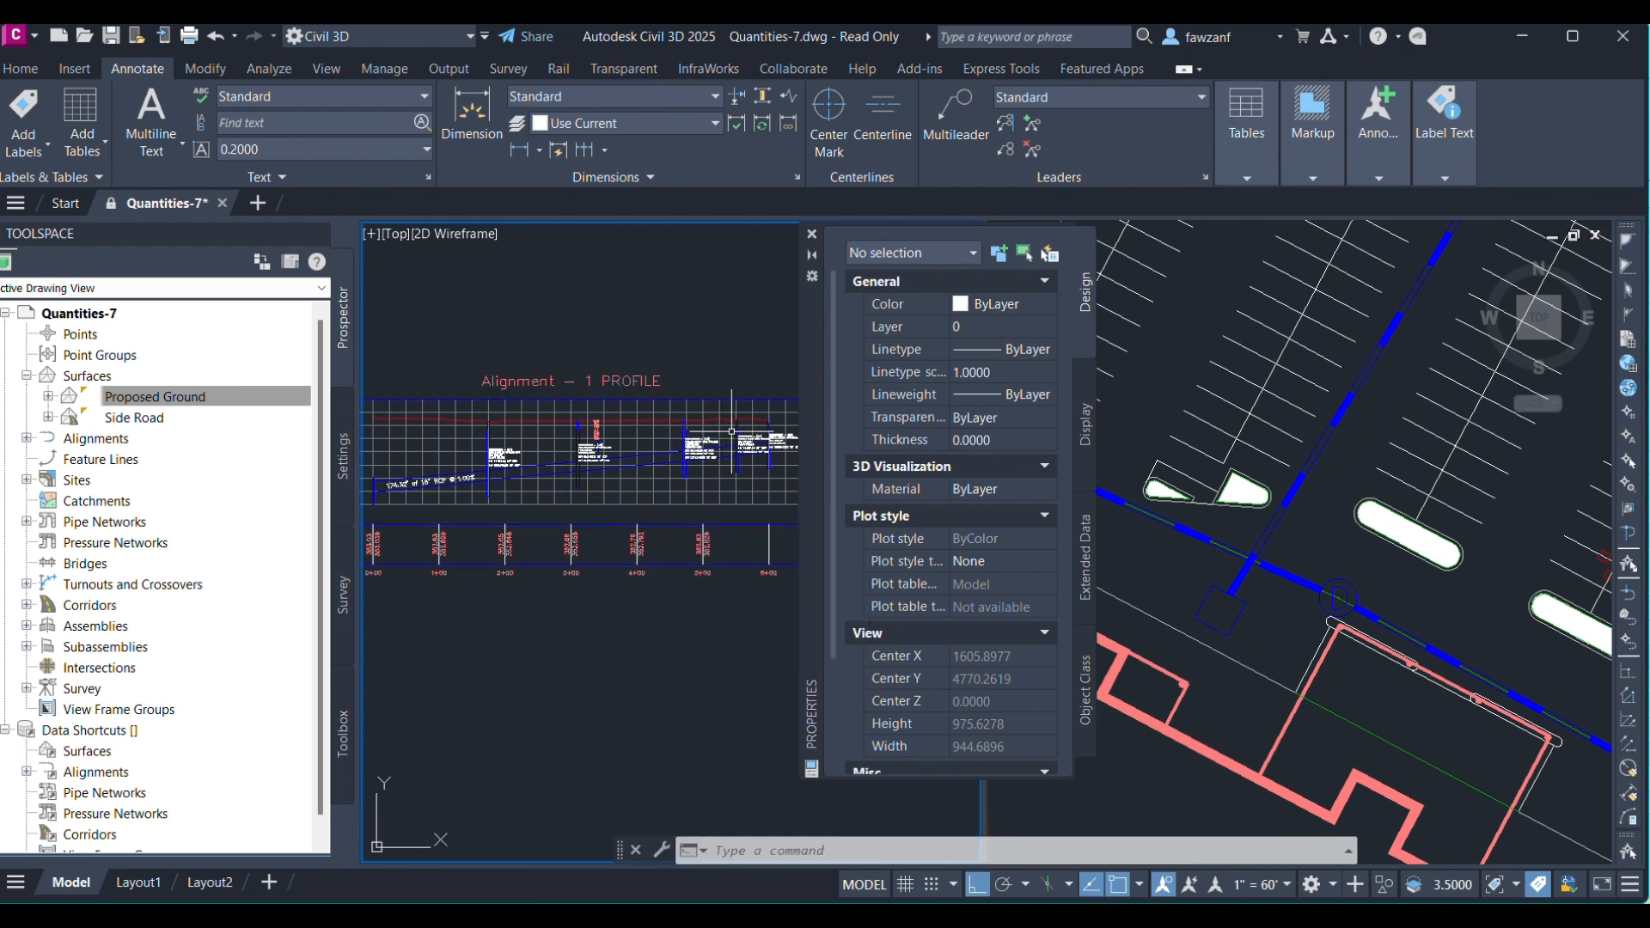
middle_click_drag(713, 429, 670, 453)
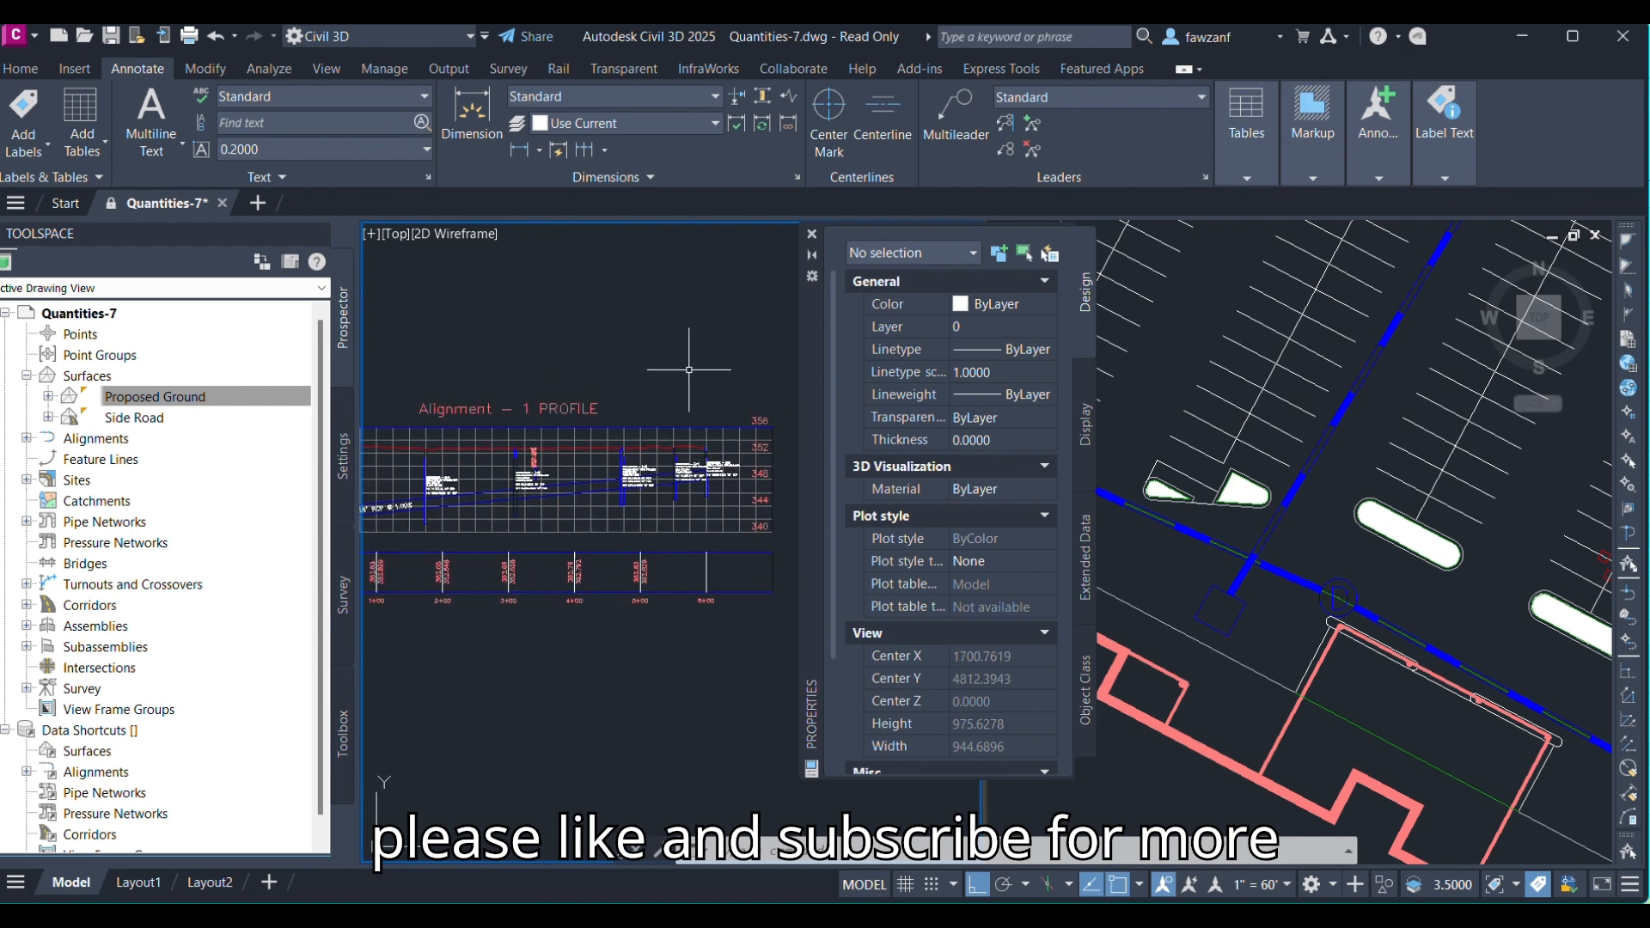